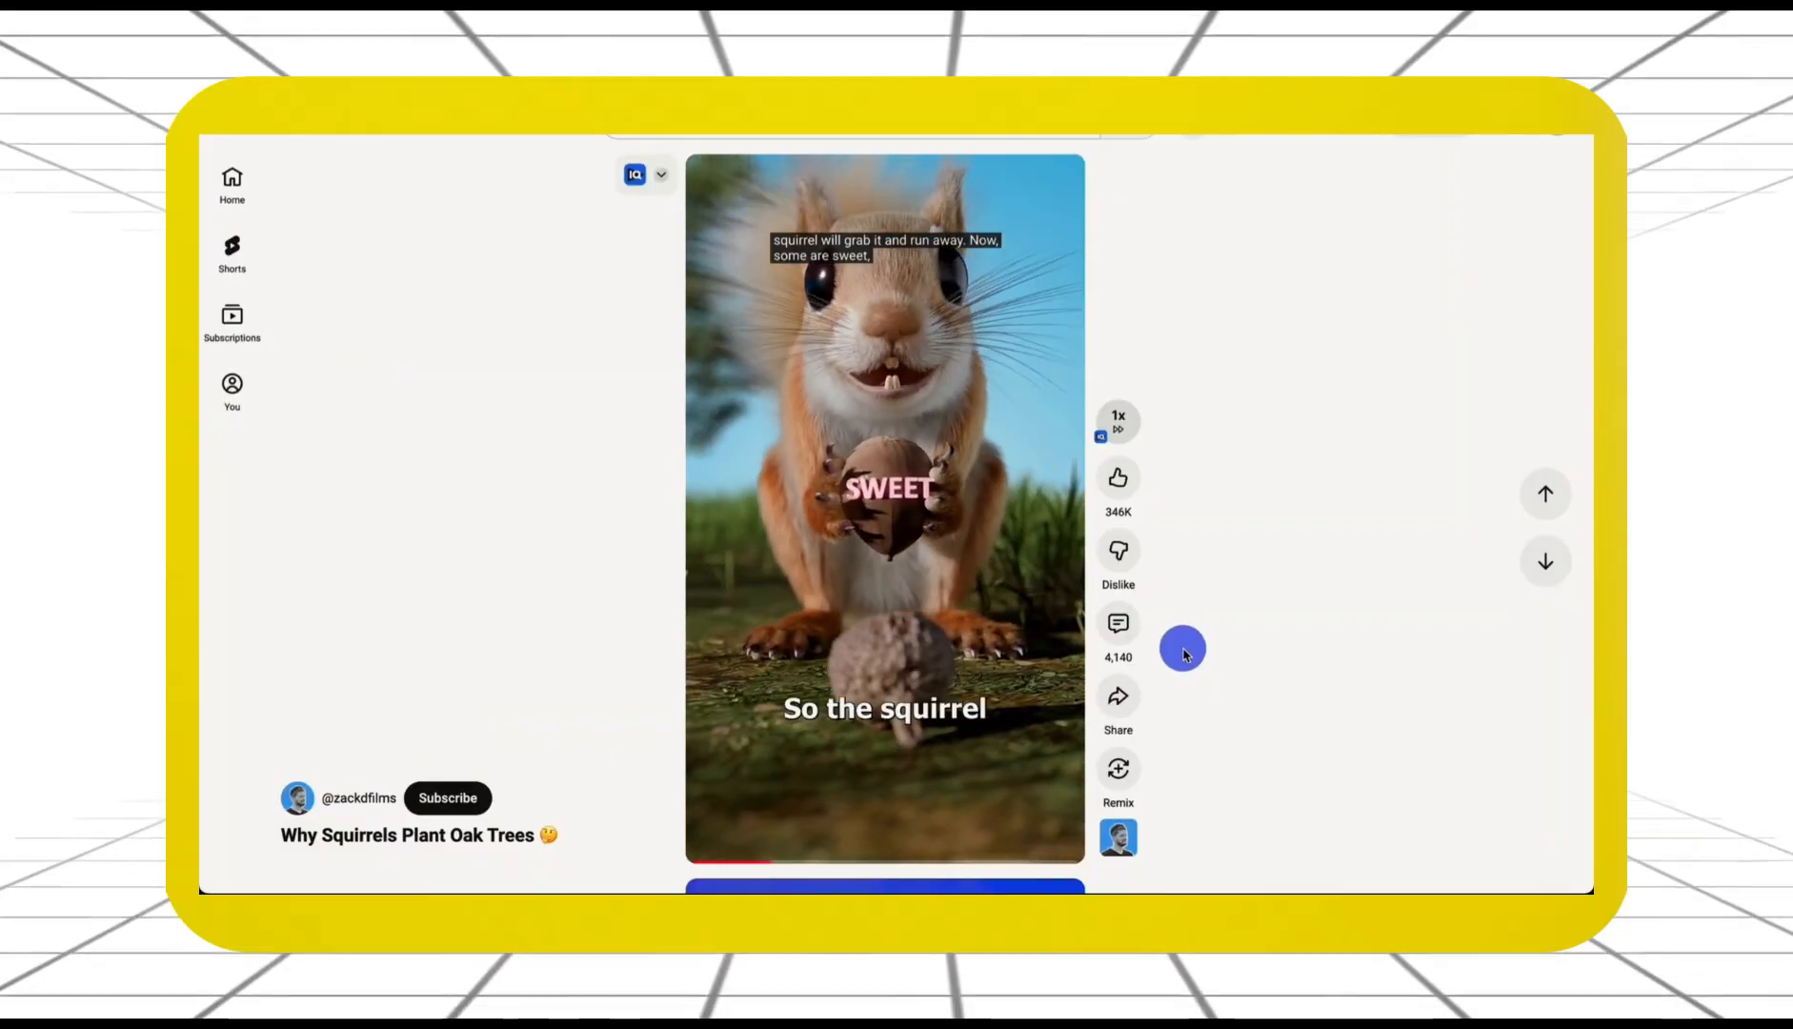
Scroll down in YouTube Shorts to reach the next Zack D. Films short
{"action": "scroll", "coordinate": [1186, 653], "scroll_direction": "down", "scroll_amount": 1}
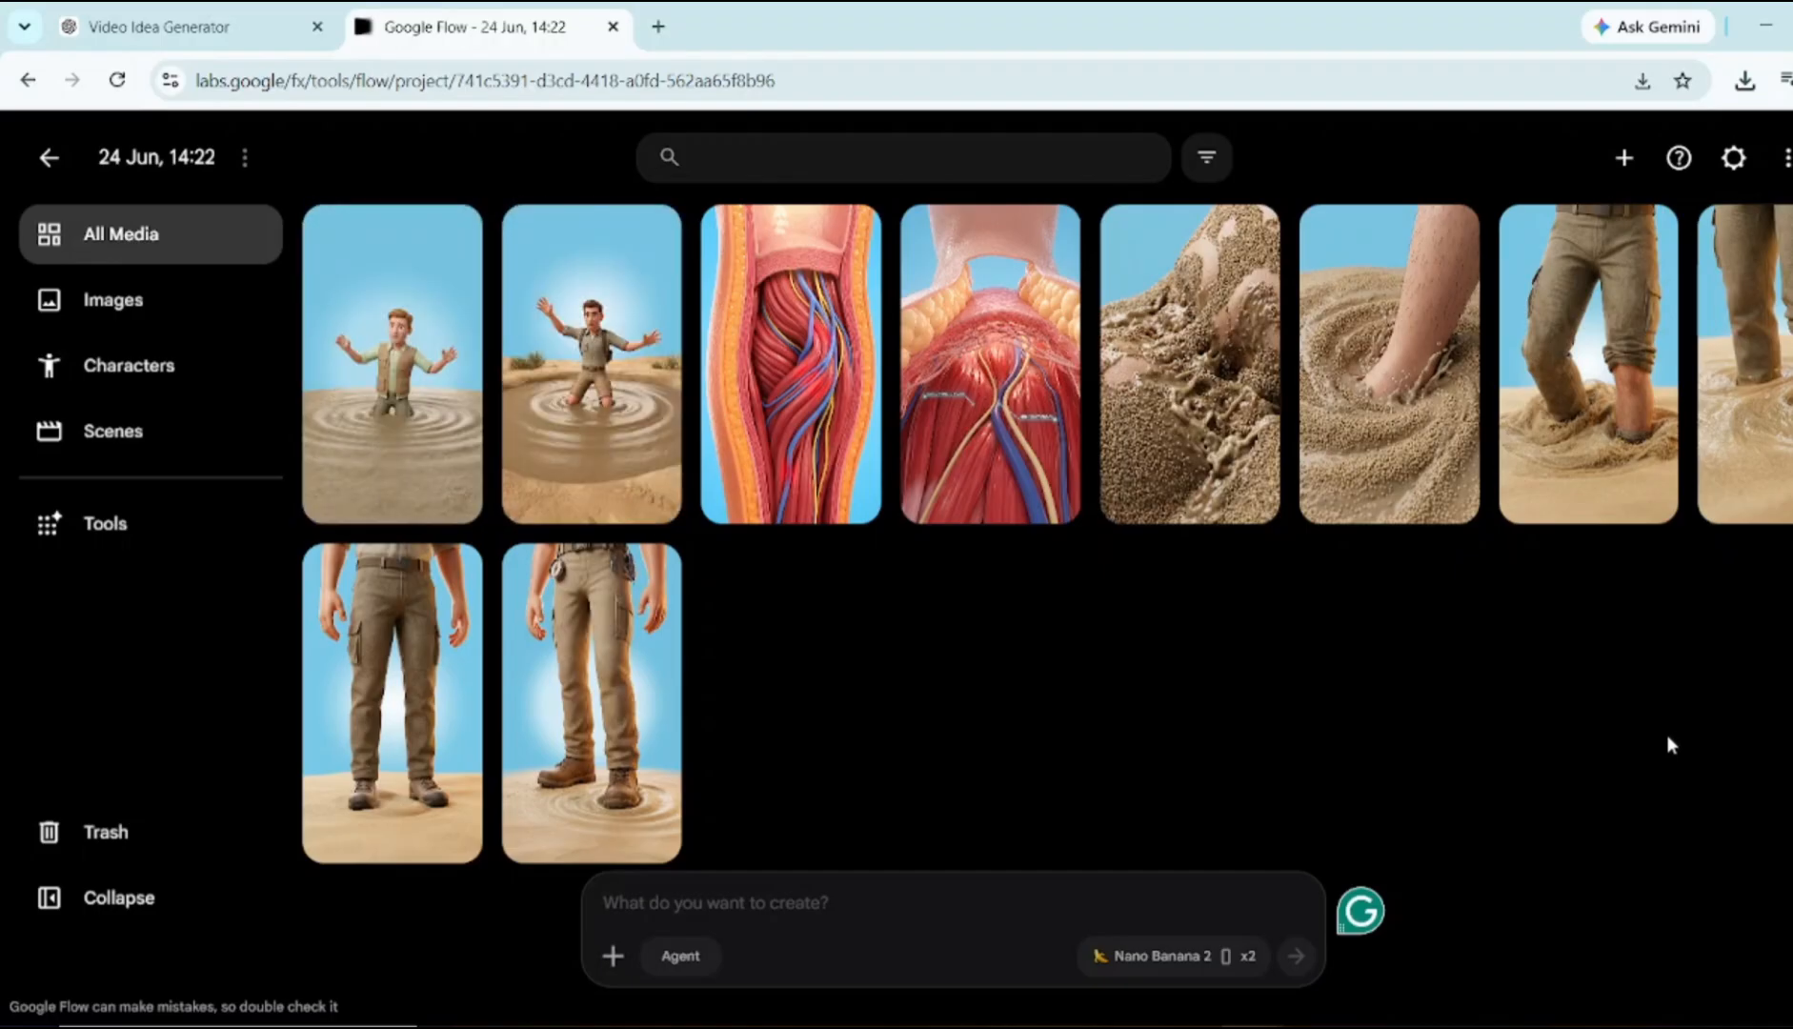
Trash an unwanted image, then set generation to Video with Omni Flash, 4 seconds, frames mode
{"action": "left_click", "coordinate": [644, 240]}
{"action": "left_click", "coordinate": [640, 684]}
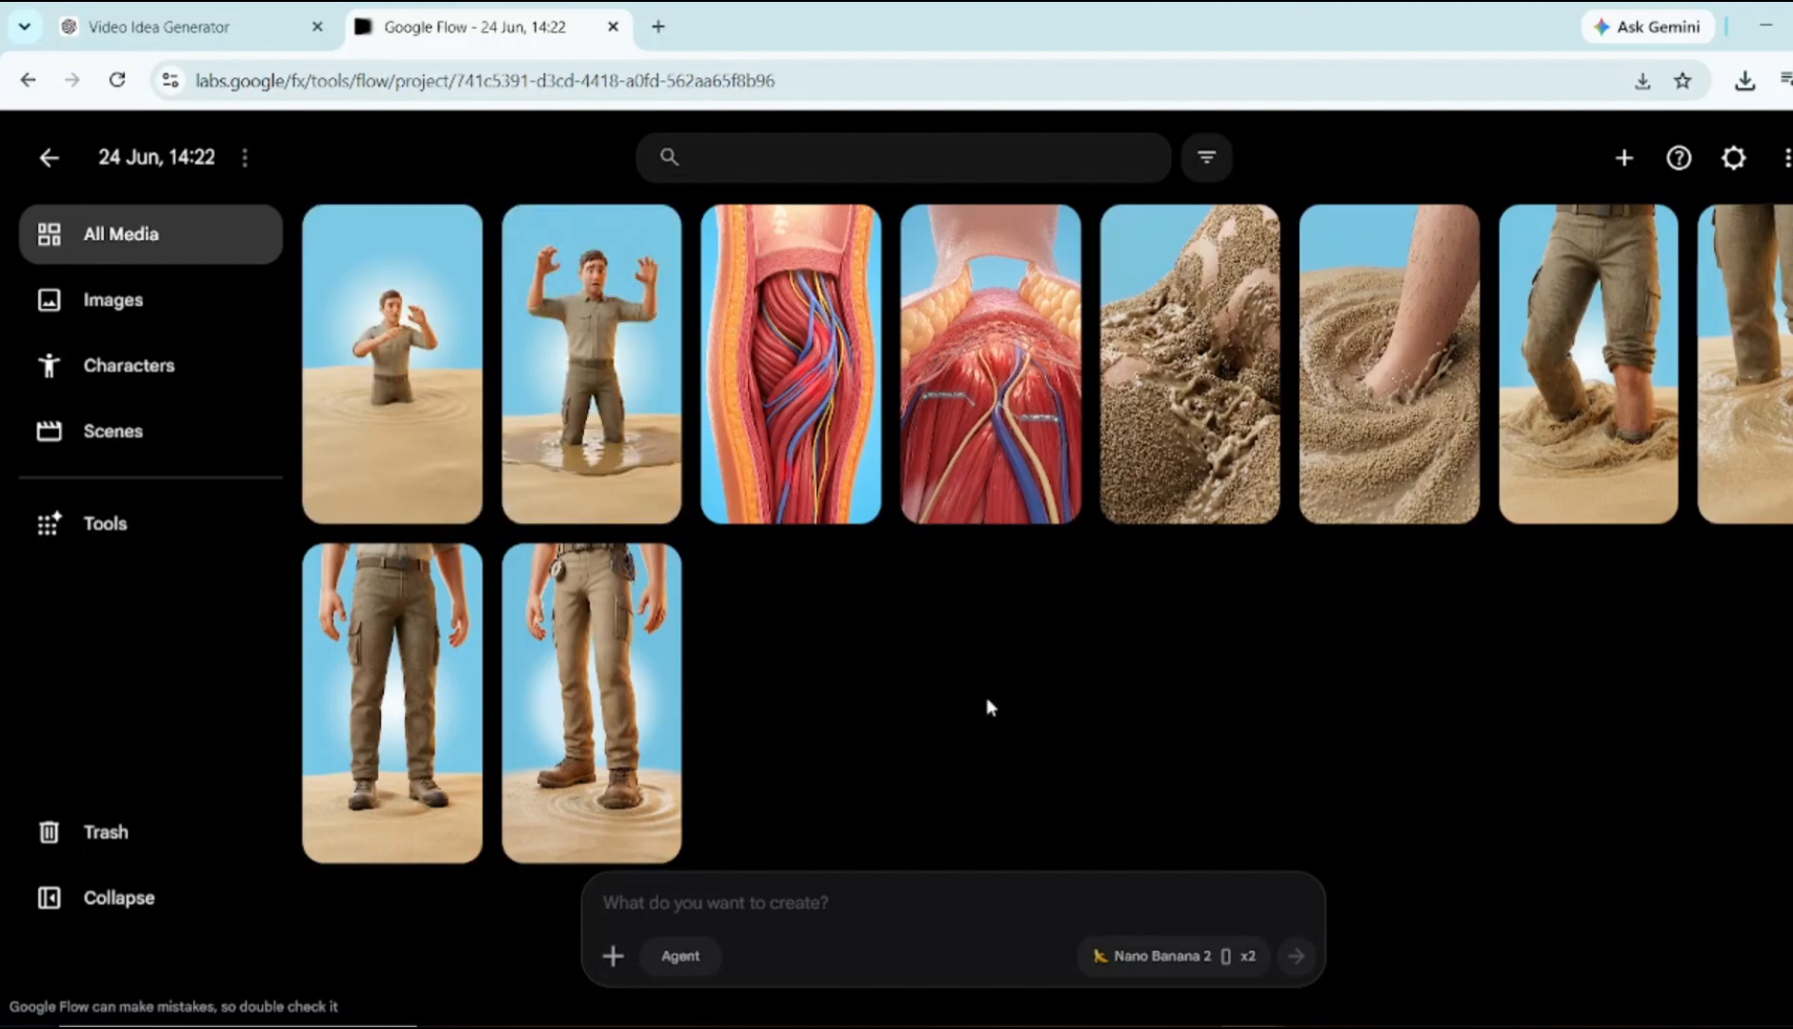
{"action": "left_click", "coordinate": [1171, 955]}
{"action": "left_click", "coordinate": [1095, 851]}
{"action": "left_click", "coordinate": [1056, 629]}
{"action": "left_click", "coordinate": [974, 840]}
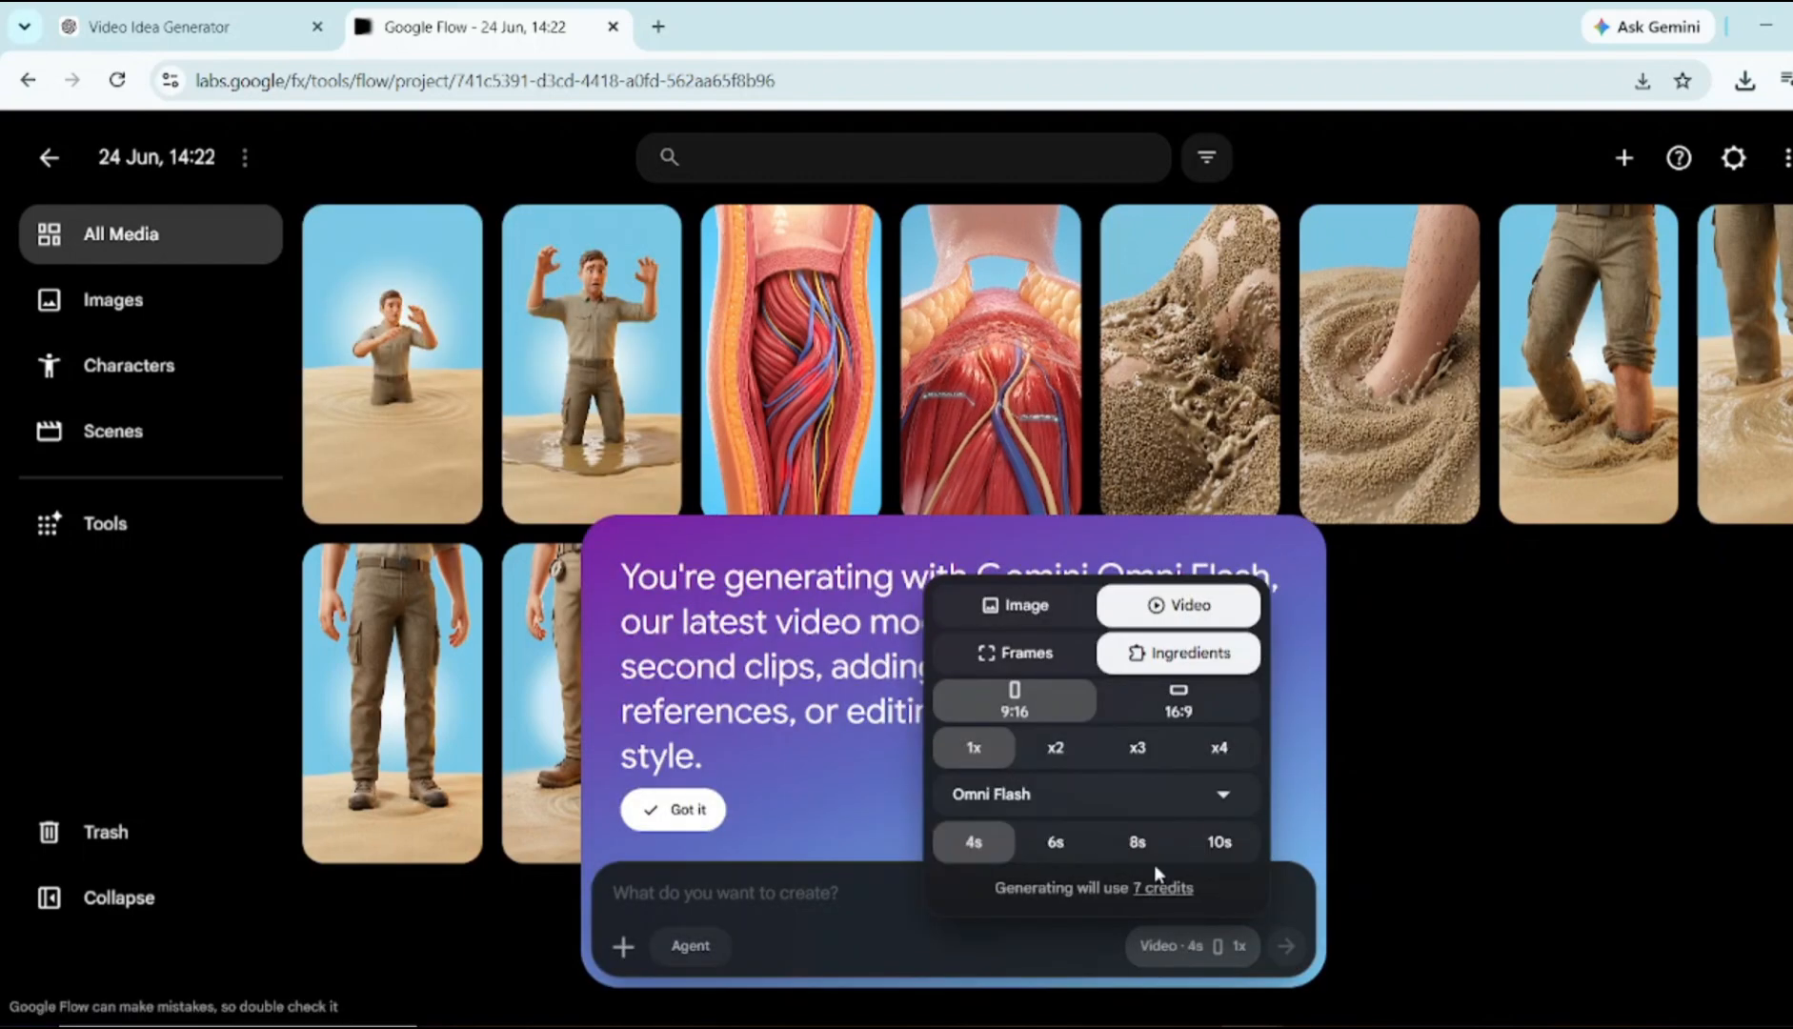
{"action": "left_click", "coordinate": [1027, 661]}
{"action": "left_click", "coordinate": [171, 27]}
{"action": "left_click", "coordinate": [457, 27]}
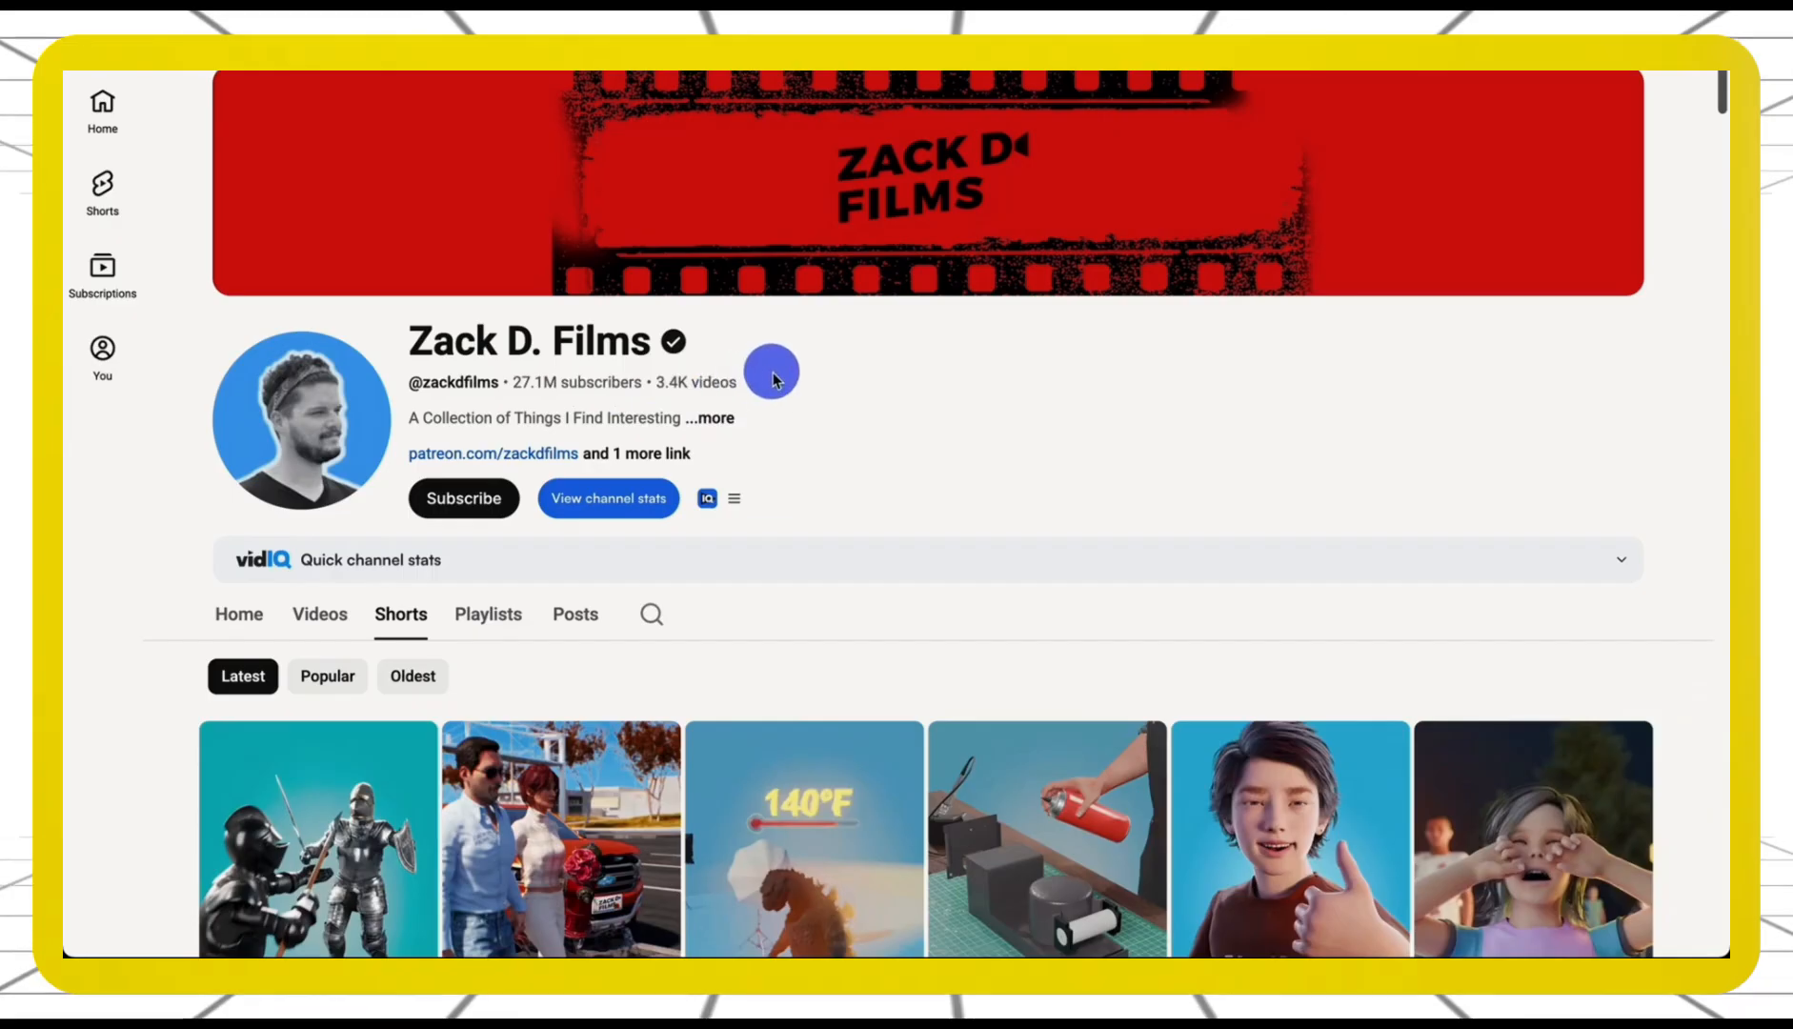
Scroll through the Zack D. Films Shorts tab and open the channel's About details
{"action": "scroll", "coordinate": [713, 640], "scroll_direction": "down", "scroll_amount": 5}
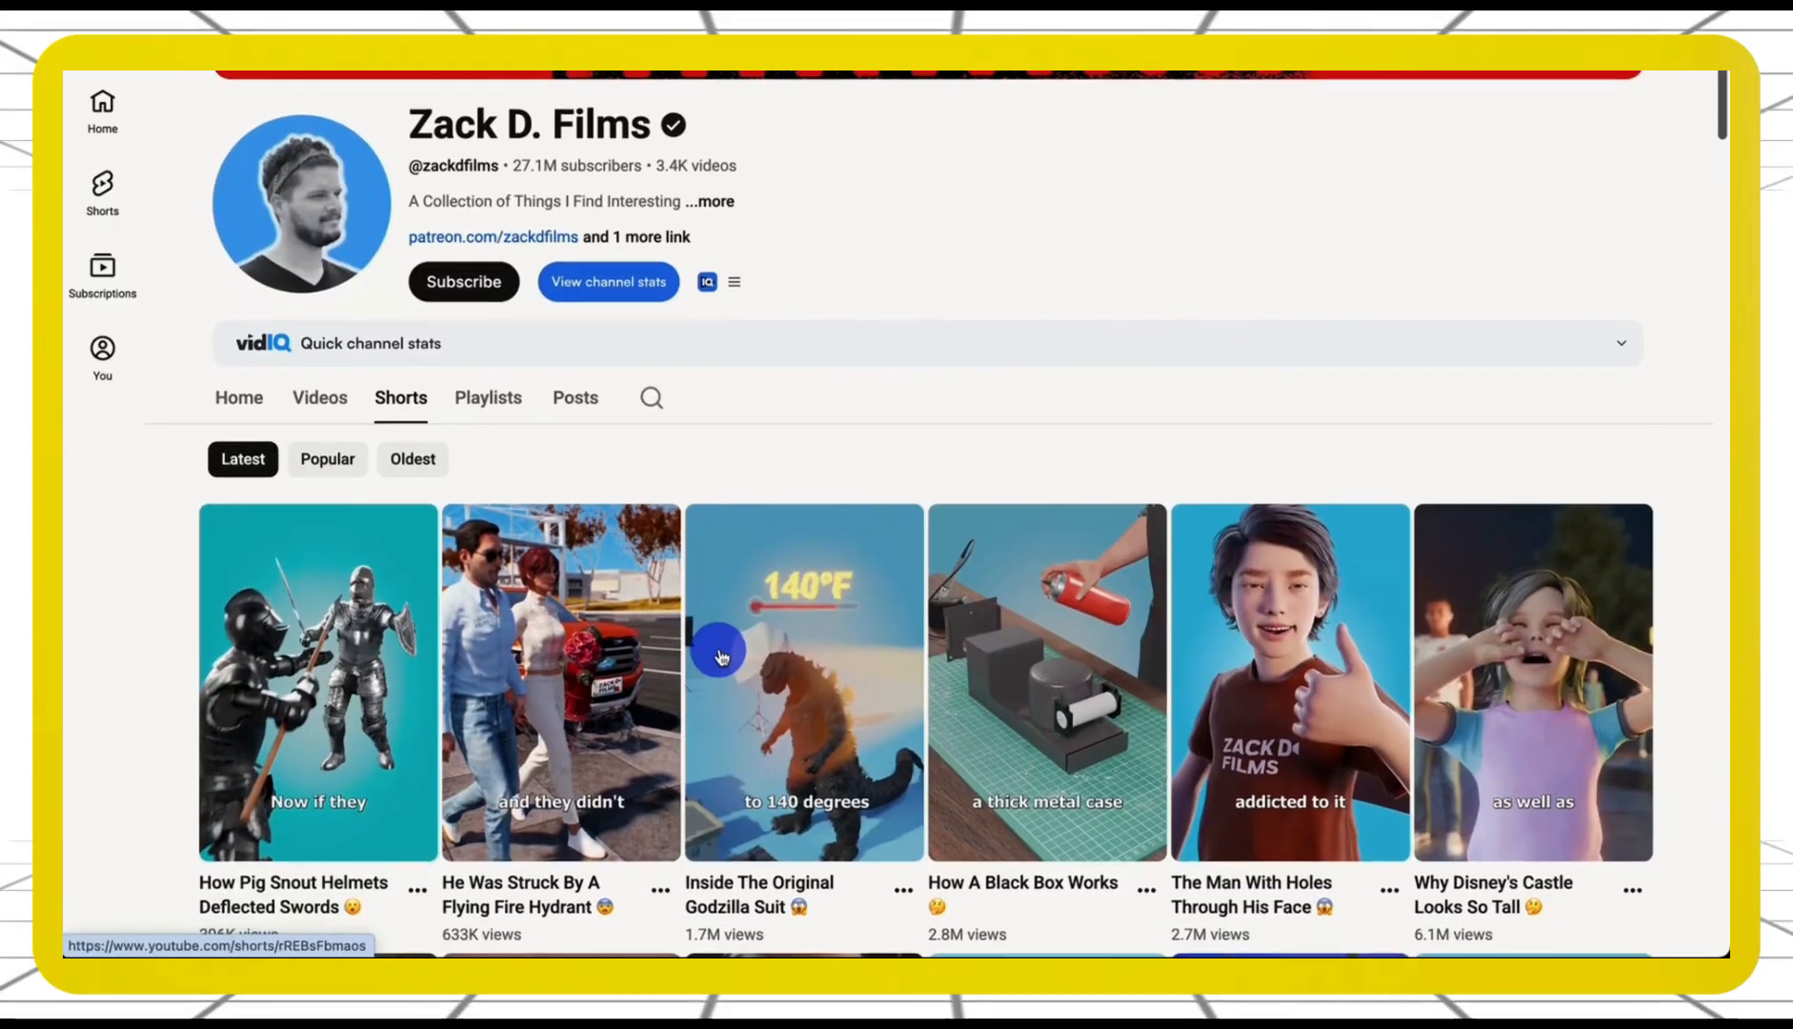
{"action": "scroll", "coordinate": [721, 657], "scroll_direction": "down", "scroll_amount": 5}
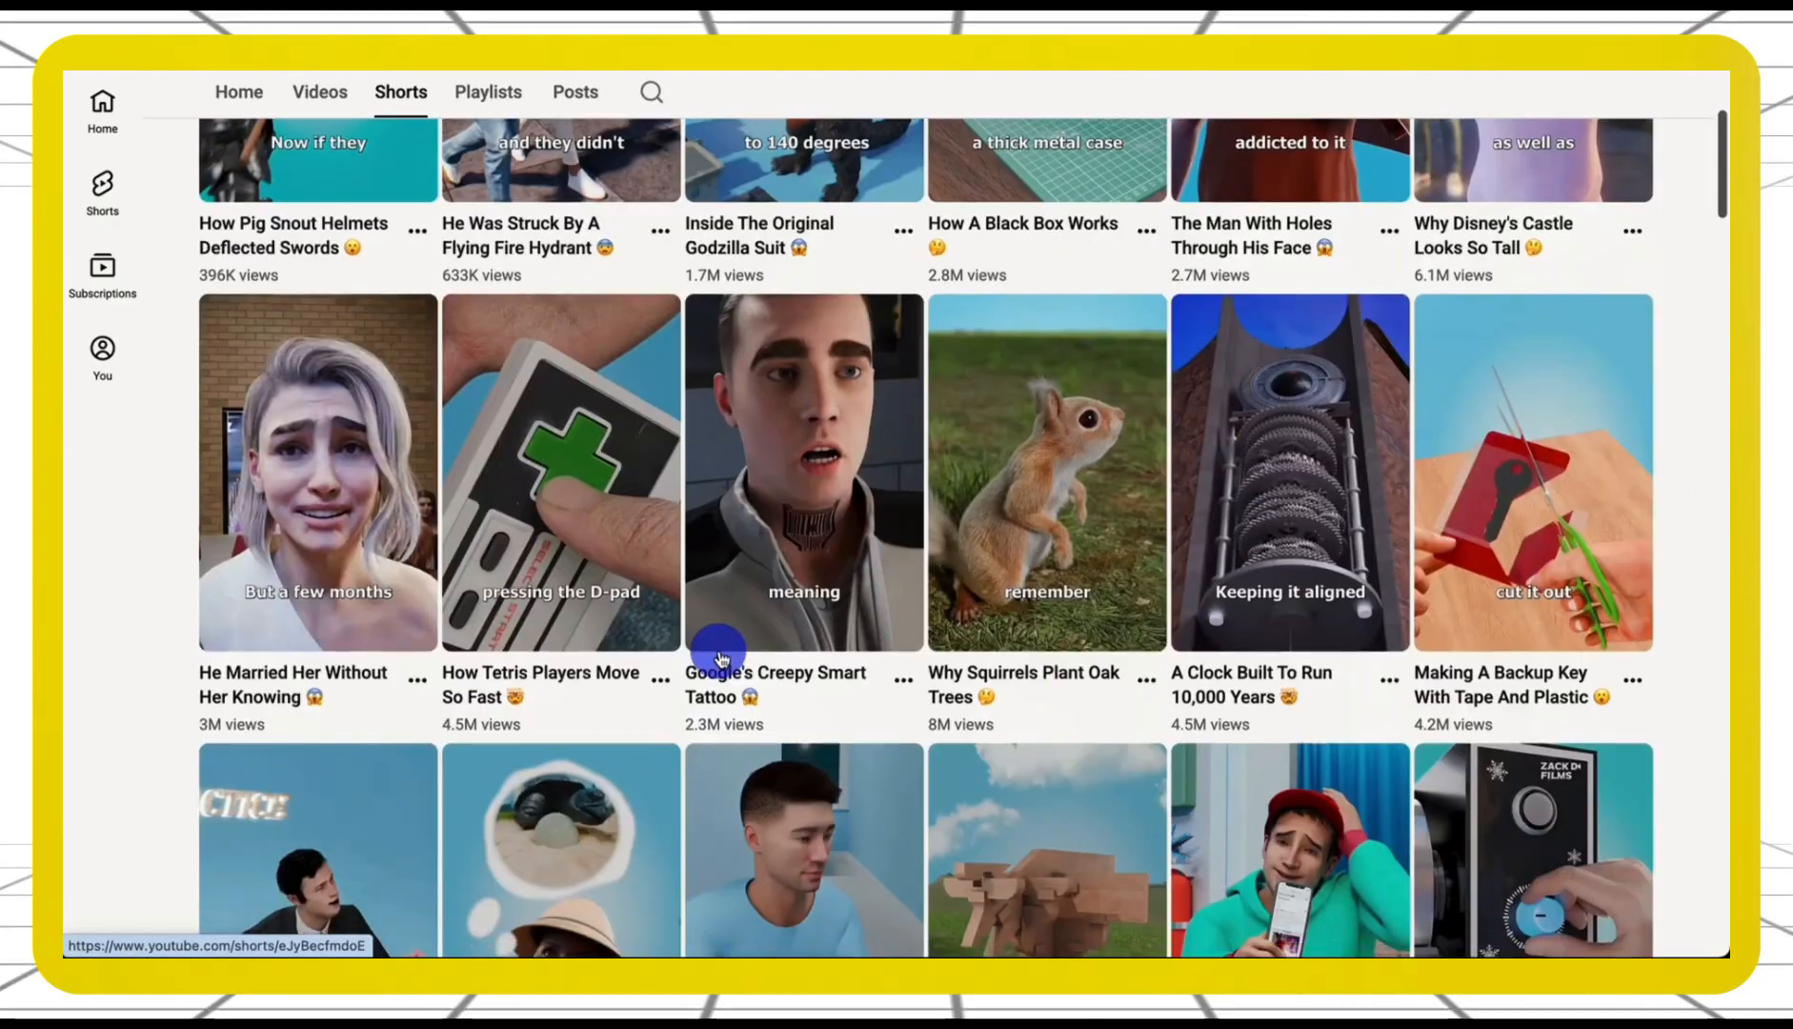
{"action": "scroll", "coordinate": [721, 657], "scroll_direction": "down", "scroll_amount": 6}
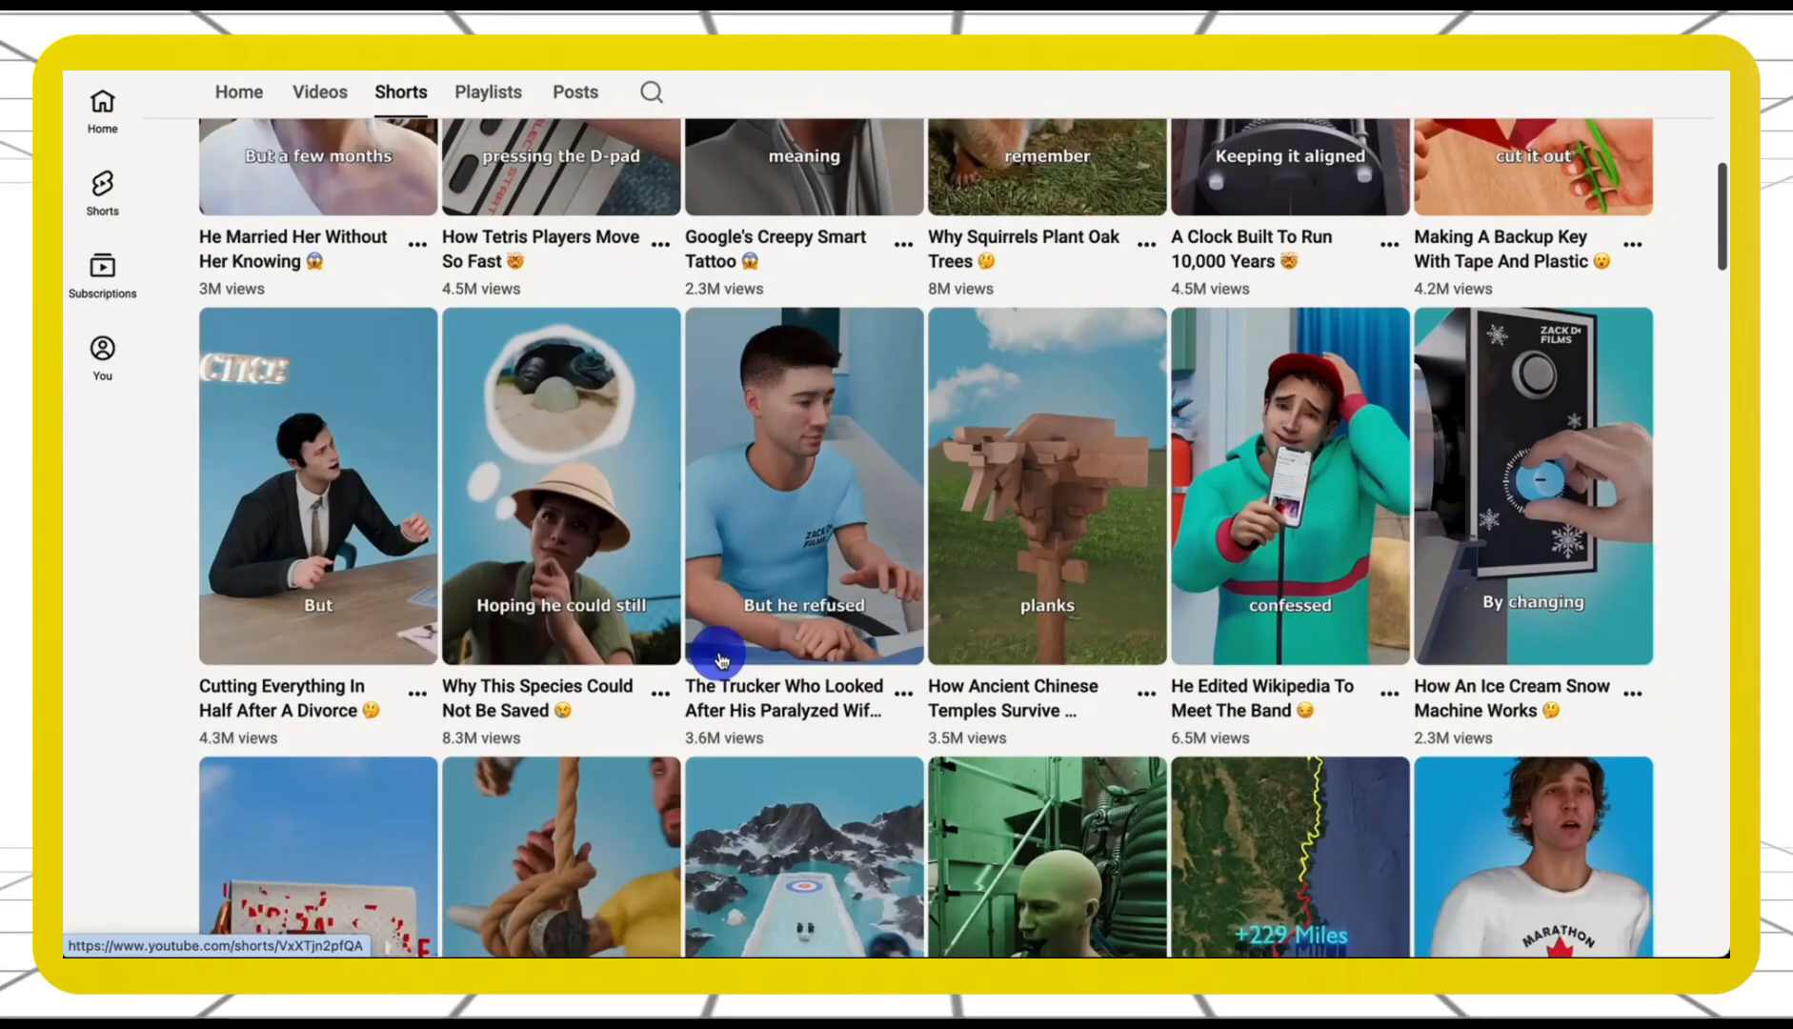
{"action": "scroll", "coordinate": [719, 662], "scroll_direction": "down", "scroll_amount": 5}
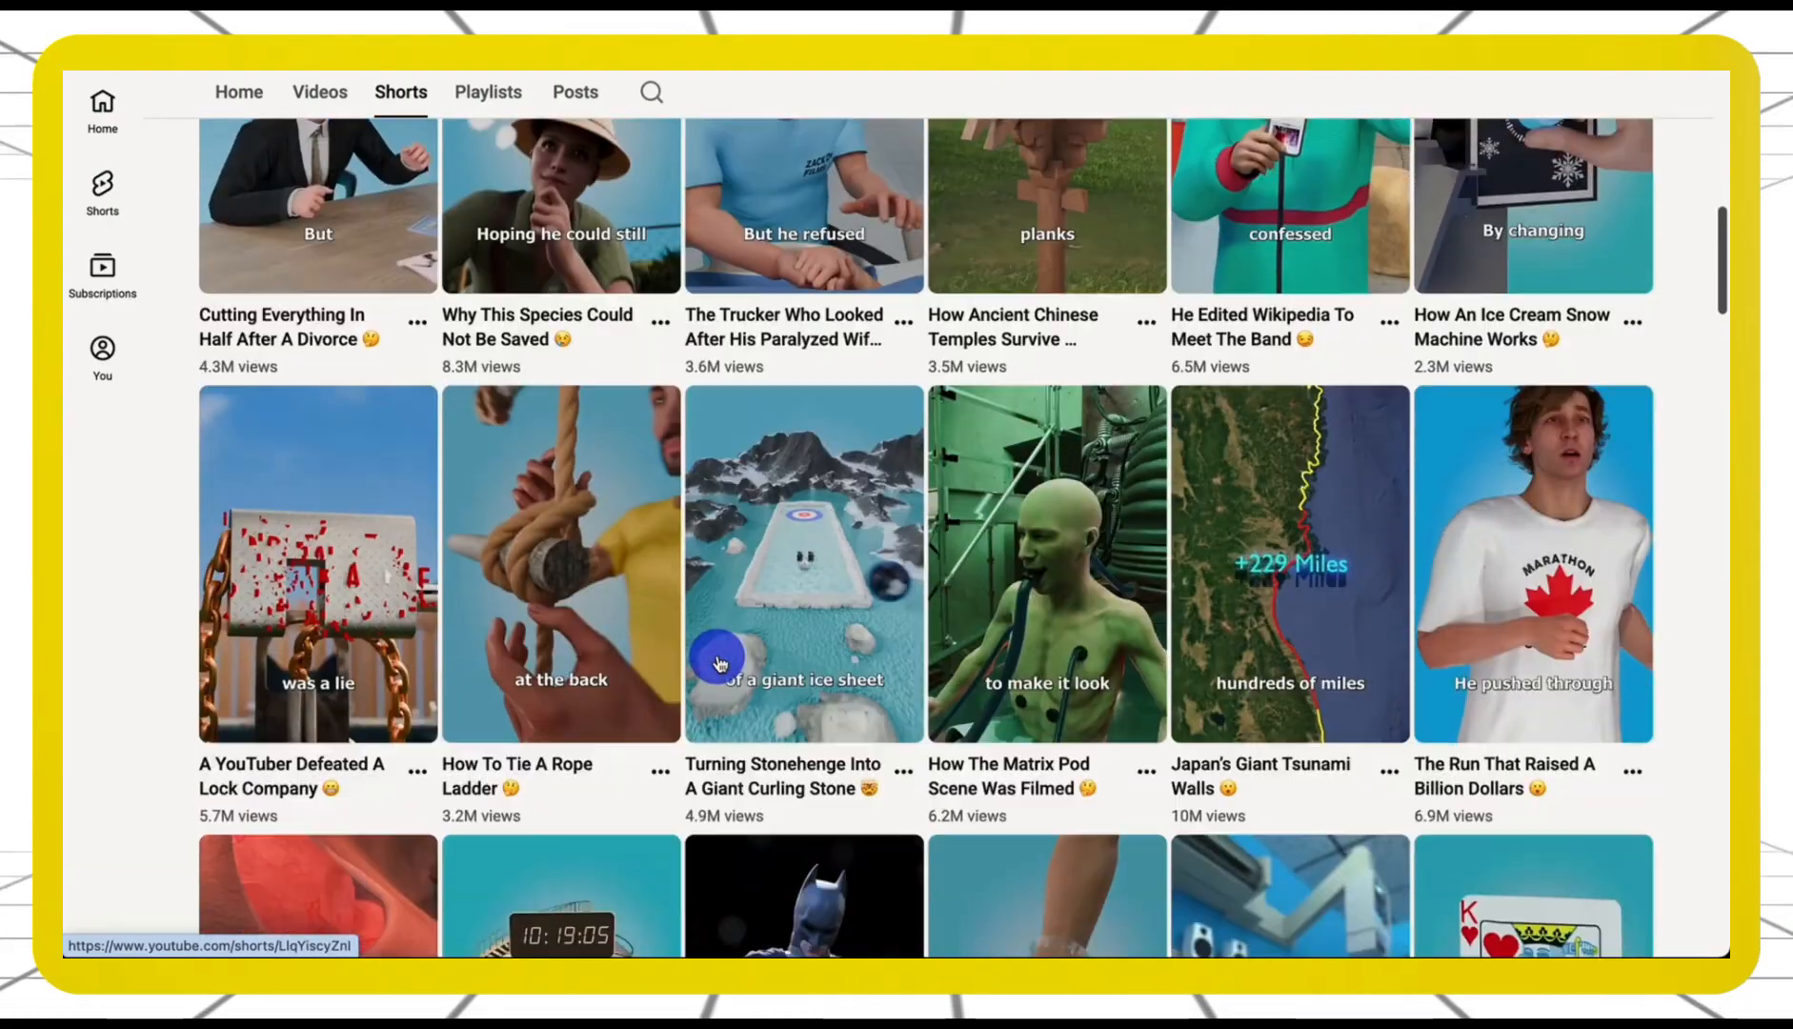
{"action": "scroll", "coordinate": [719, 662], "scroll_direction": "down", "scroll_amount": 4}
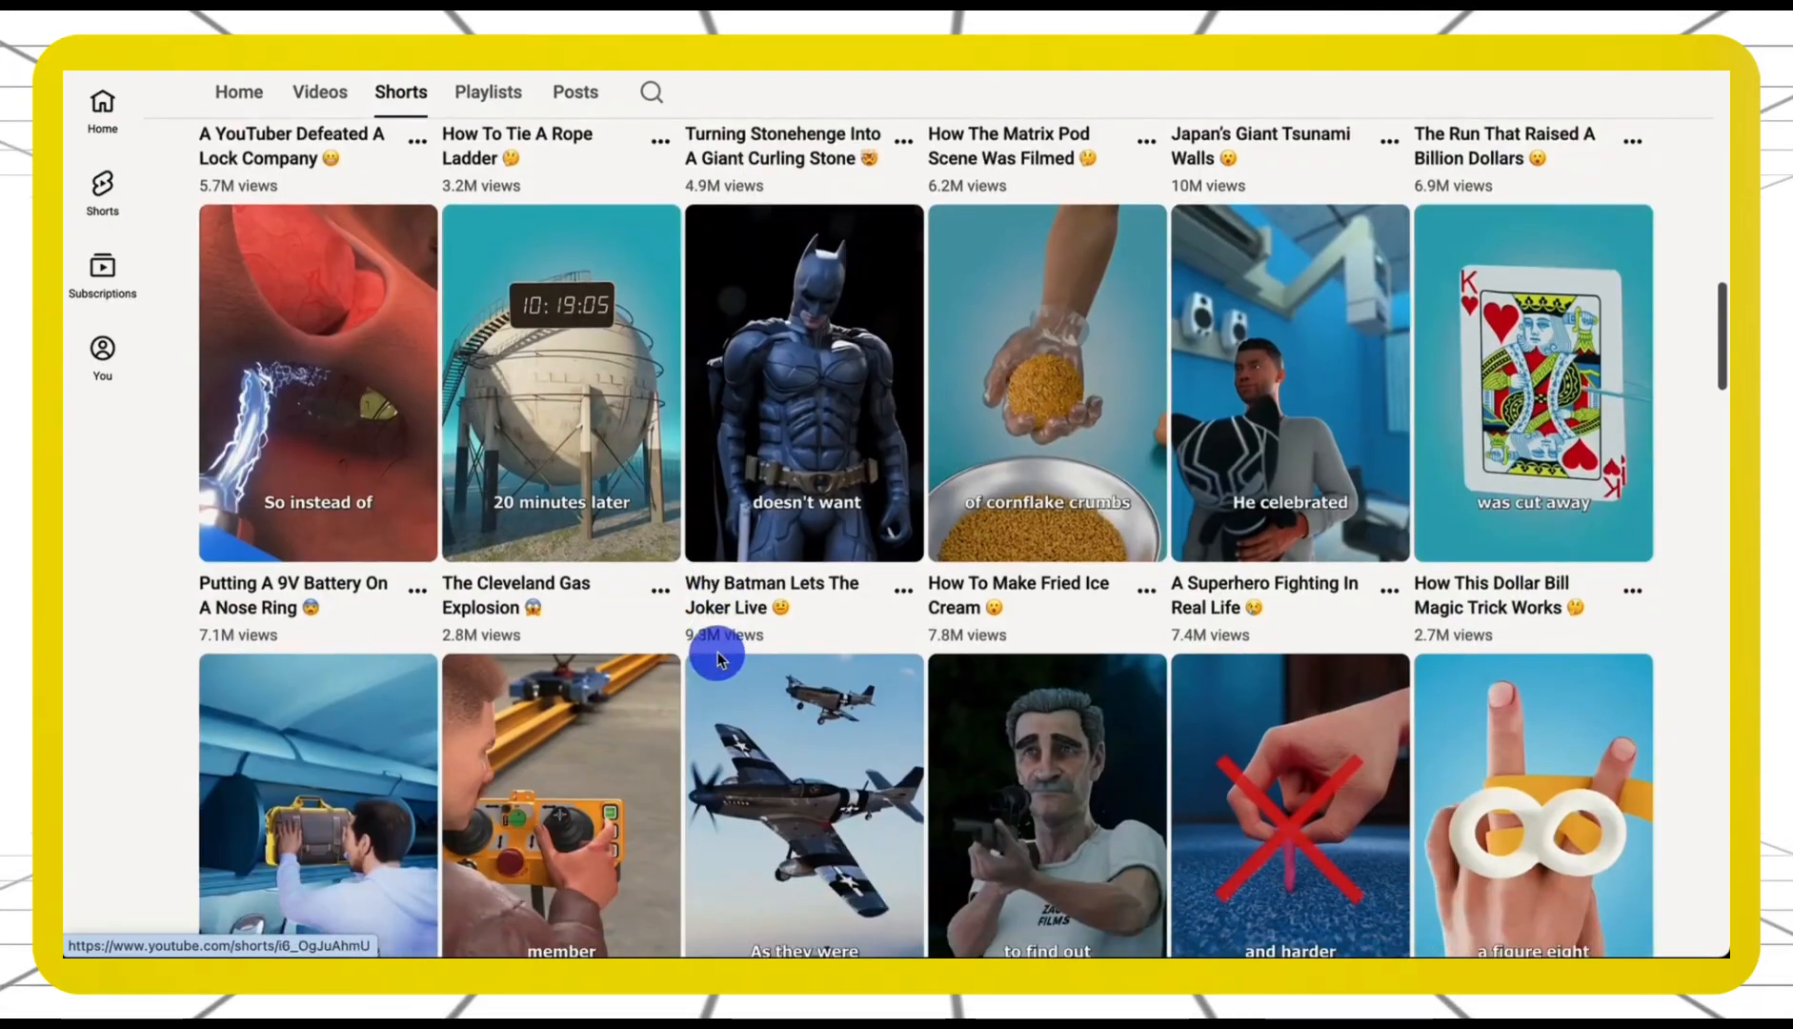
{"action": "scroll", "coordinate": [722, 657], "scroll_direction": "down", "scroll_amount": 5}
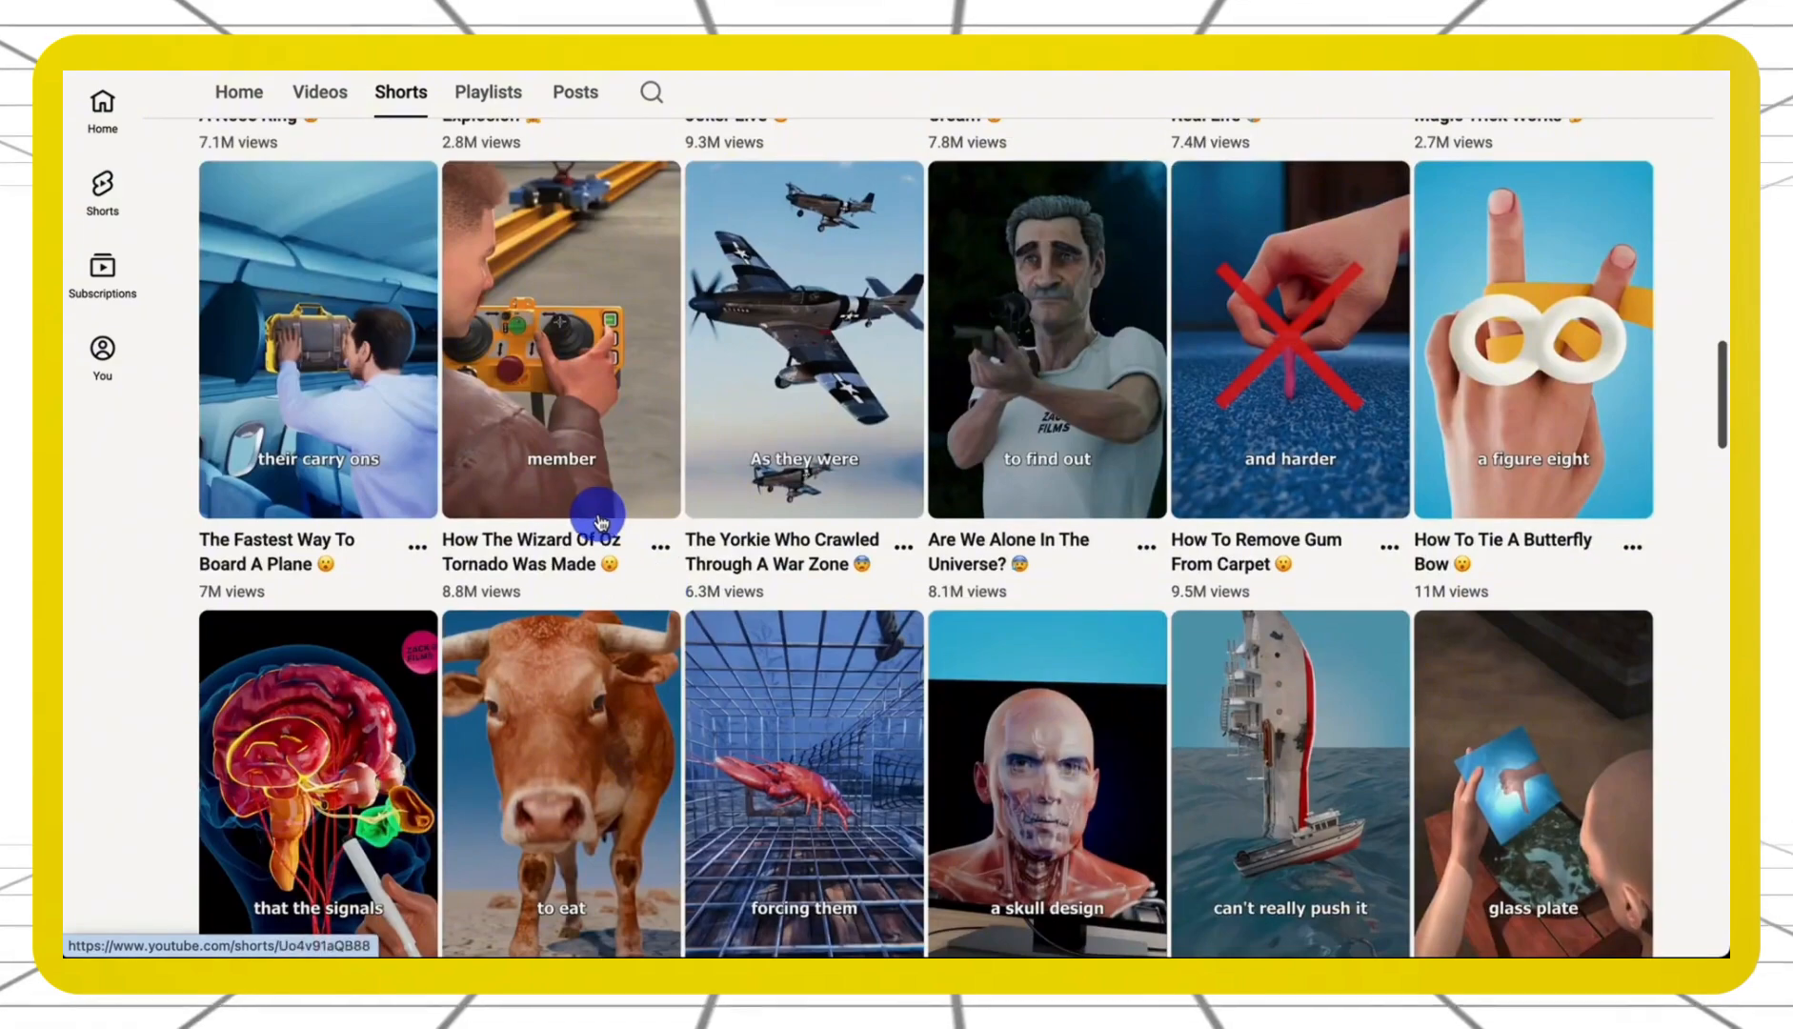
{"action": "scroll", "coordinate": [514, 357], "scroll_direction": "down", "scroll_amount": 1}
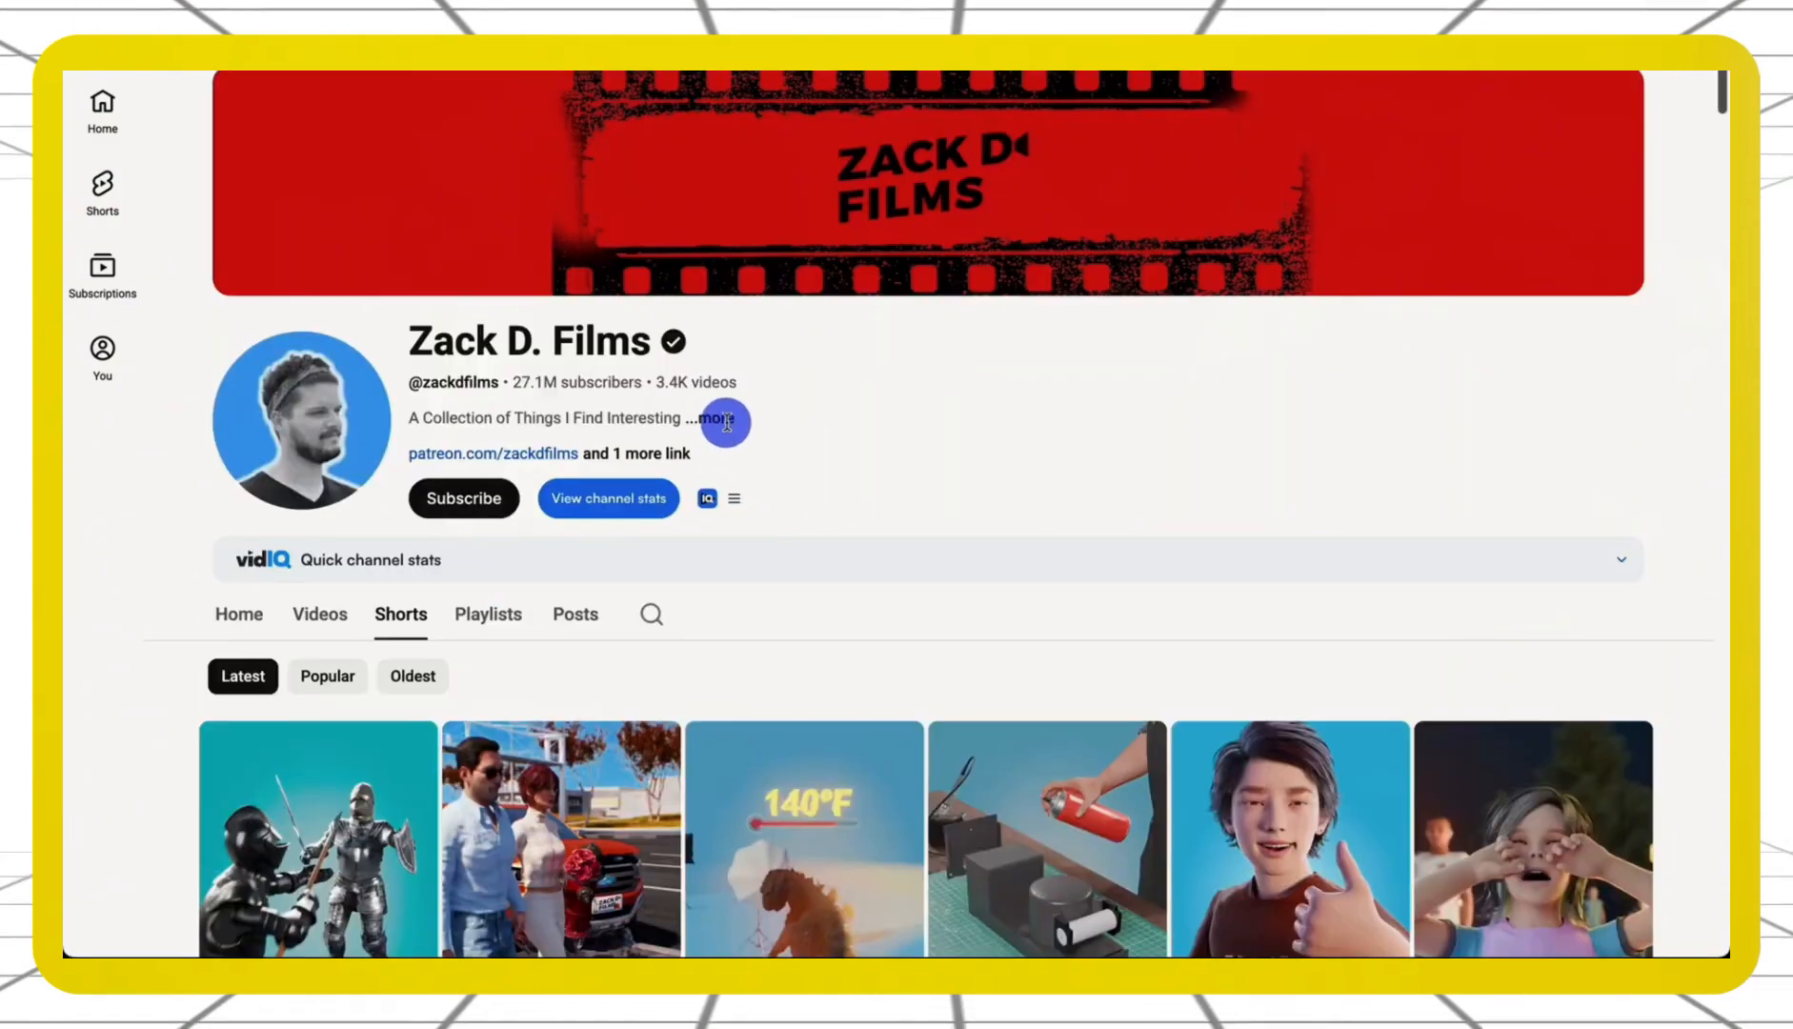
{"action": "left_click", "coordinate": [726, 419]}
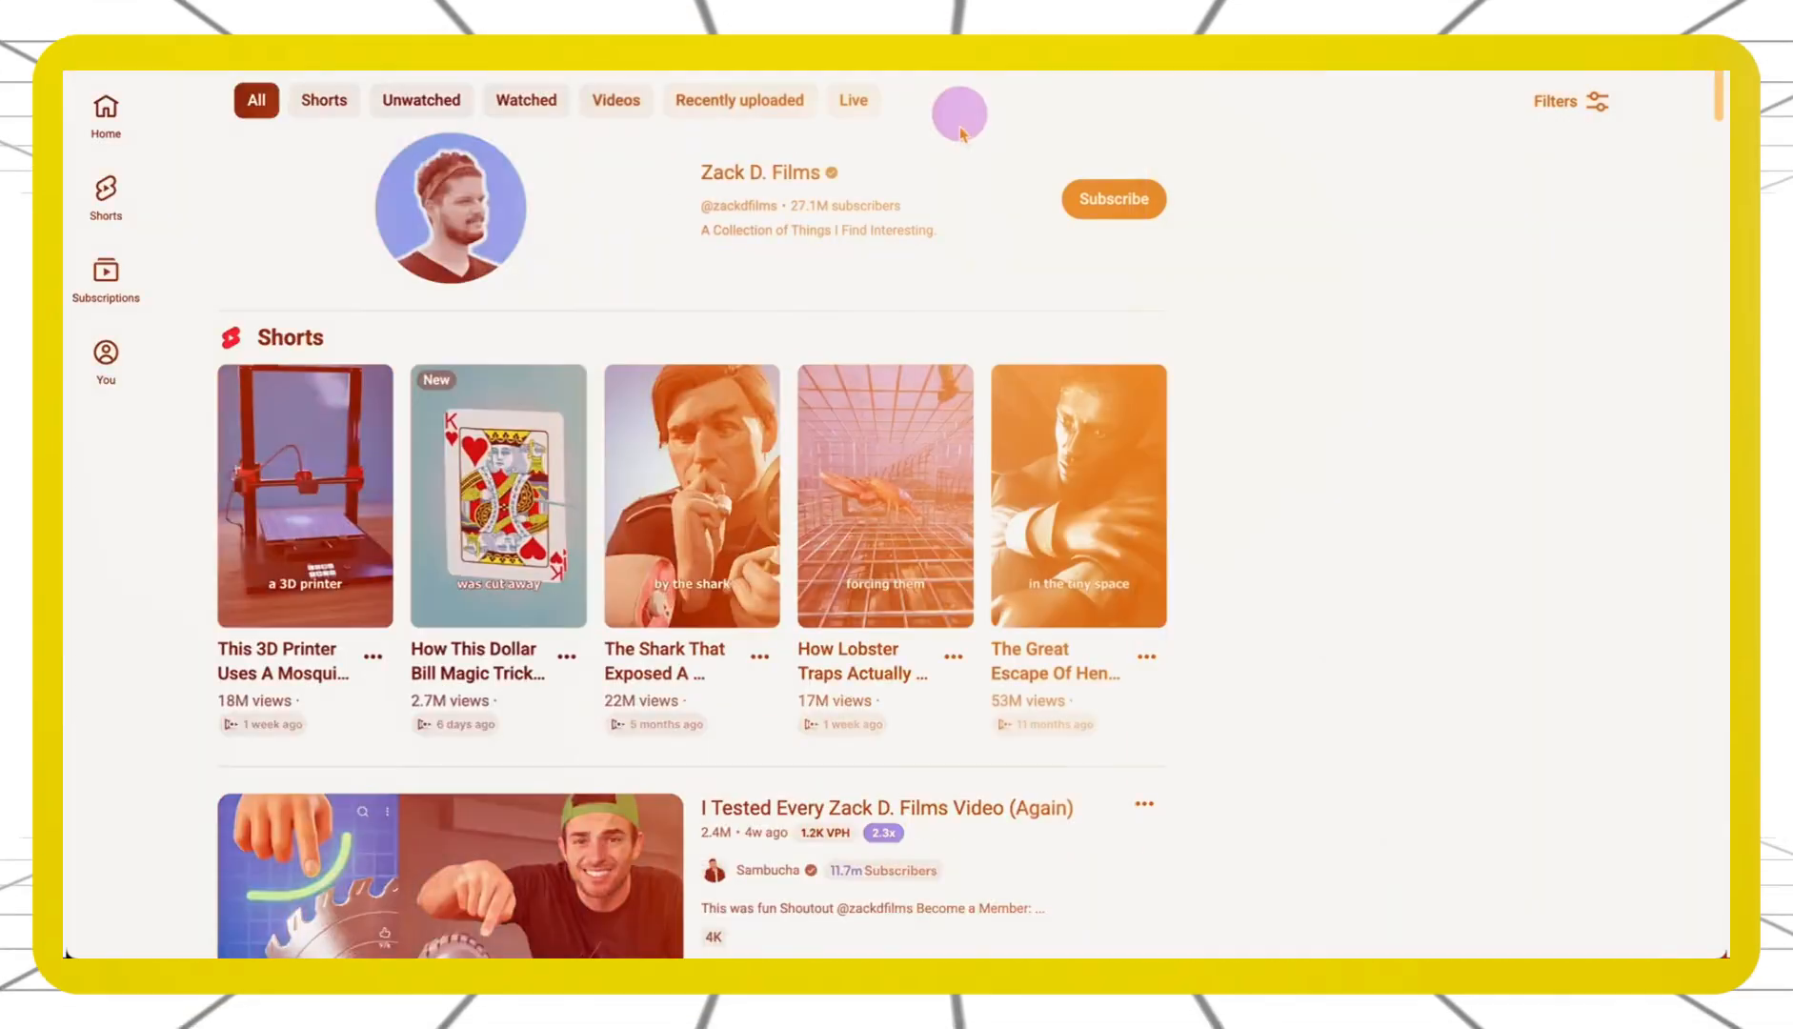
Scroll through the related Zack D. Films Shorts and reaction-video search results
{"action": "scroll", "coordinate": [953, 152], "scroll_direction": "down", "scroll_amount": 2}
{"action": "scroll", "coordinate": [920, 329], "scroll_direction": "down", "scroll_amount": 1}
{"action": "scroll", "coordinate": [920, 329], "scroll_direction": "down", "scroll_amount": 4}
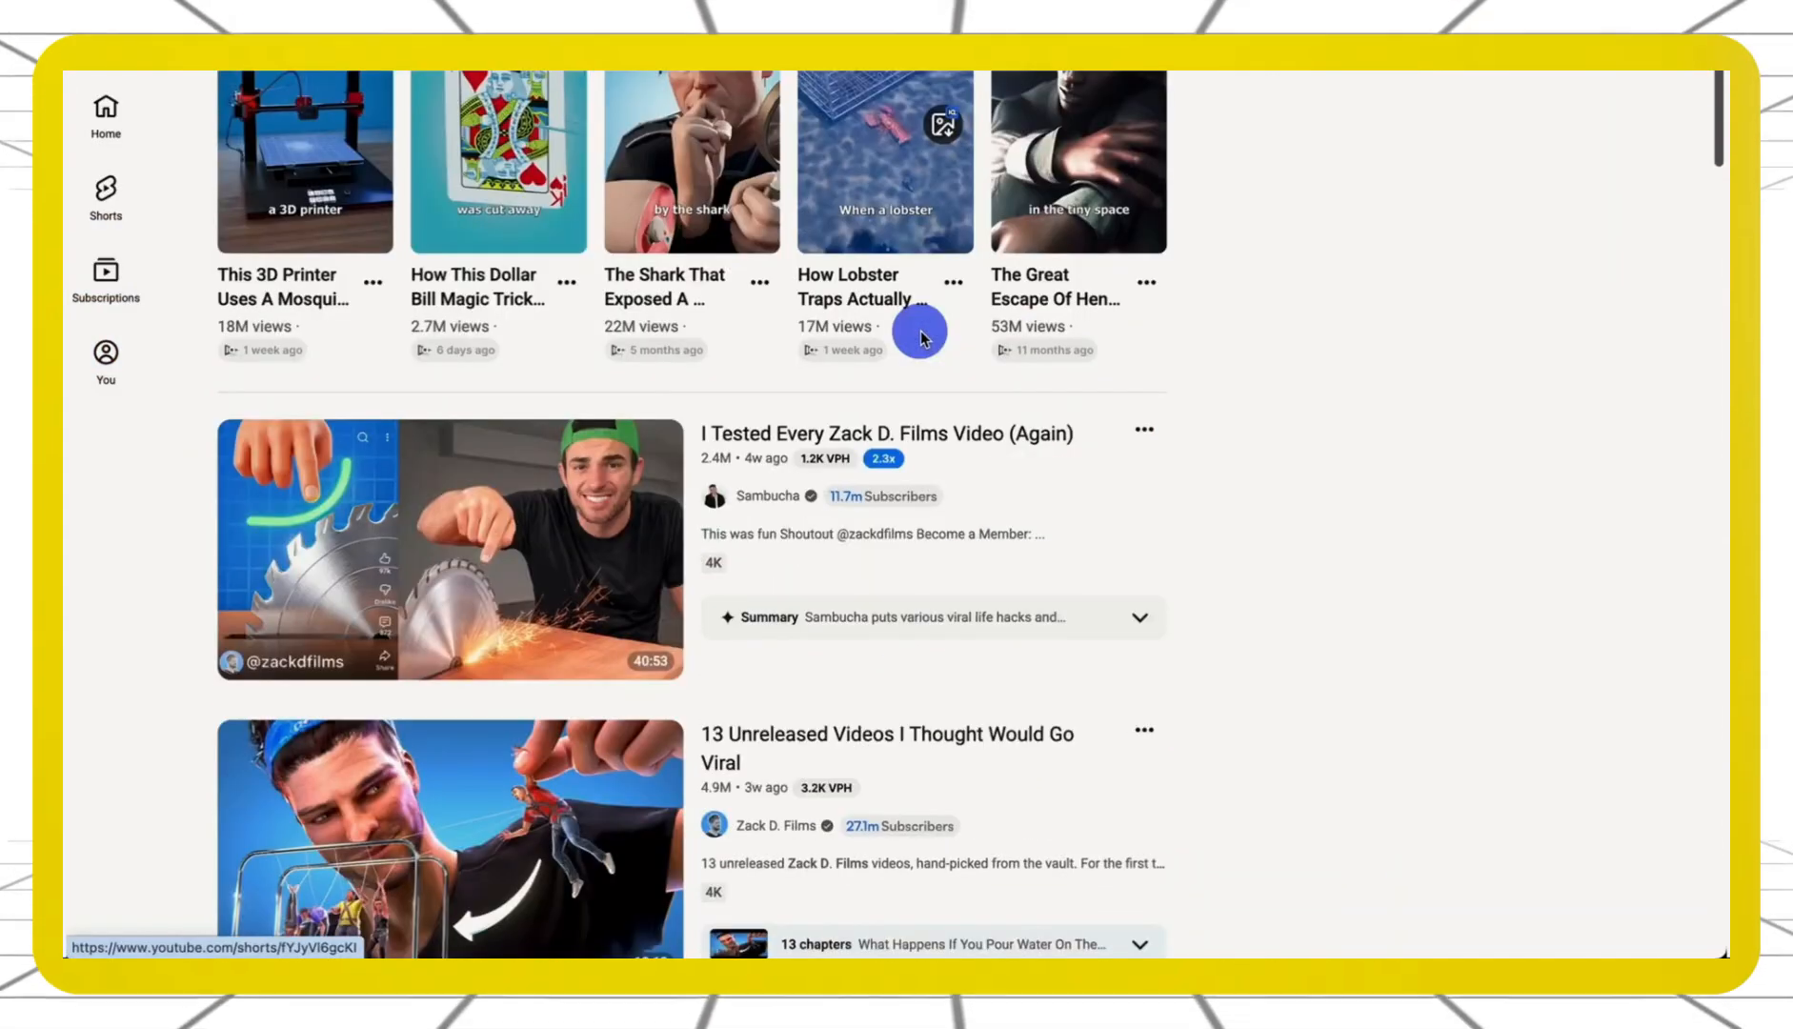
{"action": "scroll", "coordinate": [920, 331], "scroll_direction": "down", "scroll_amount": 5}
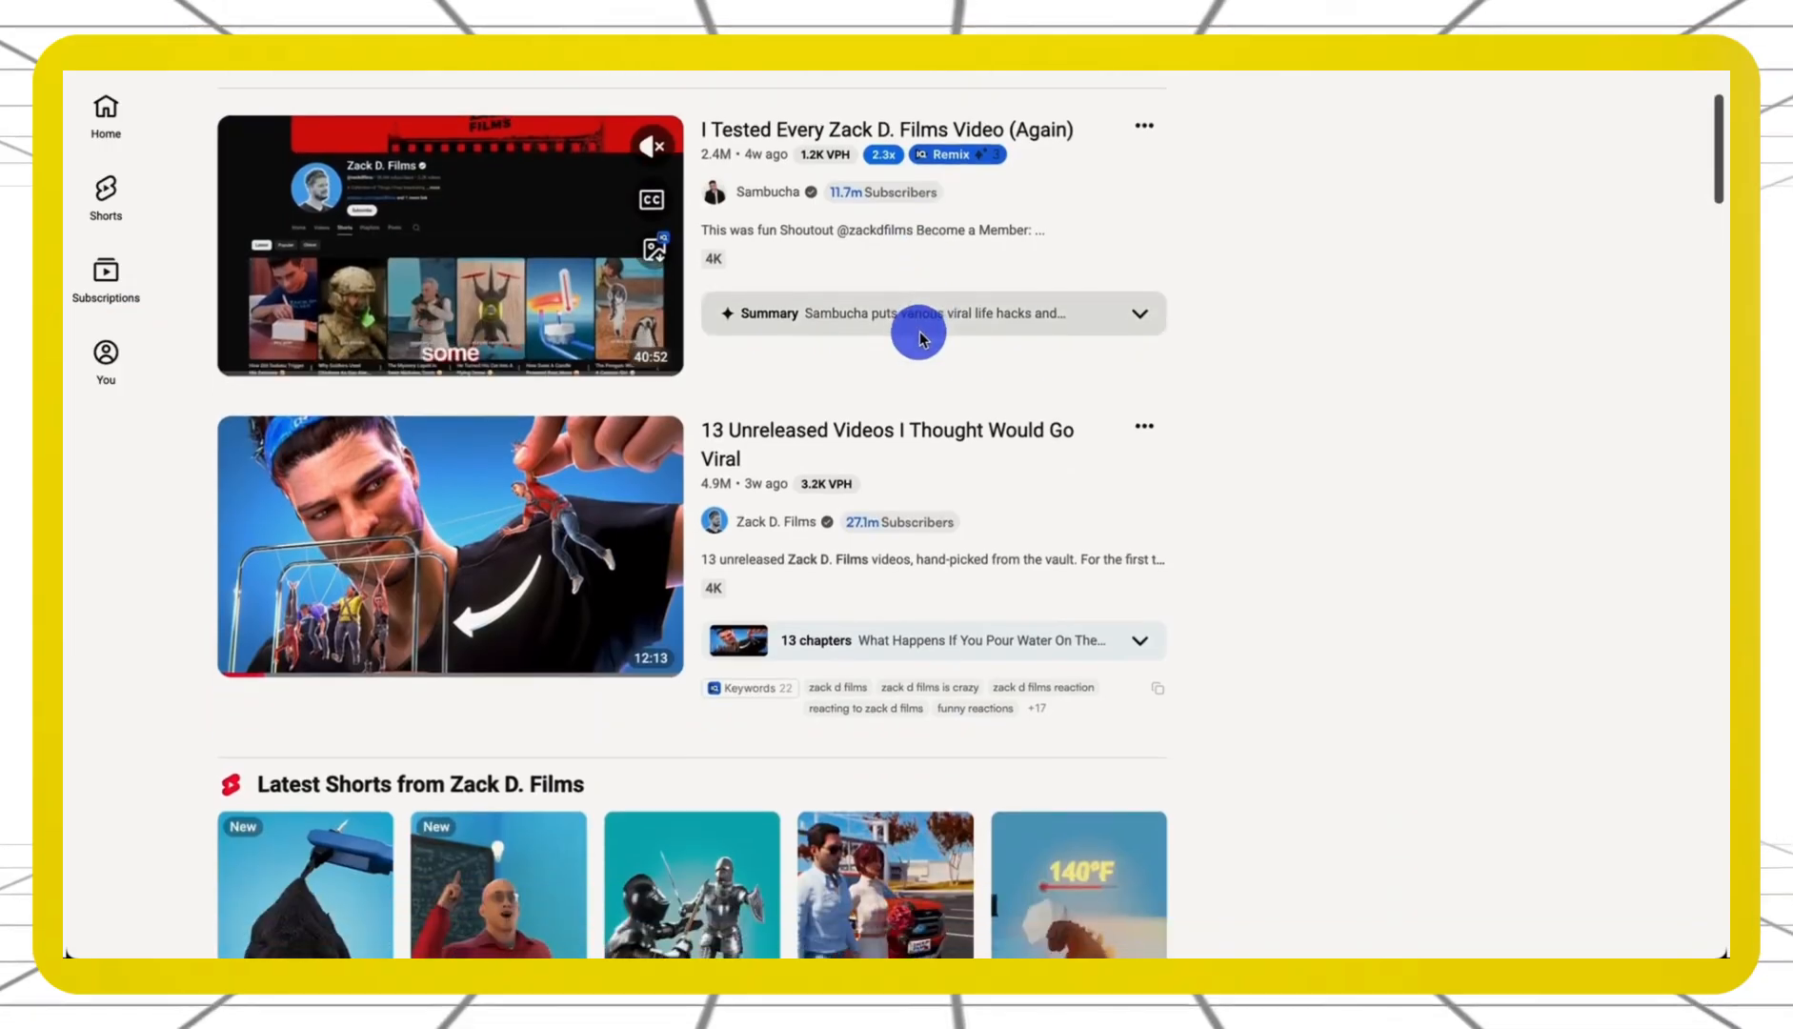
{"action": "scroll", "coordinate": [919, 334], "scroll_direction": "down", "scroll_amount": 7}
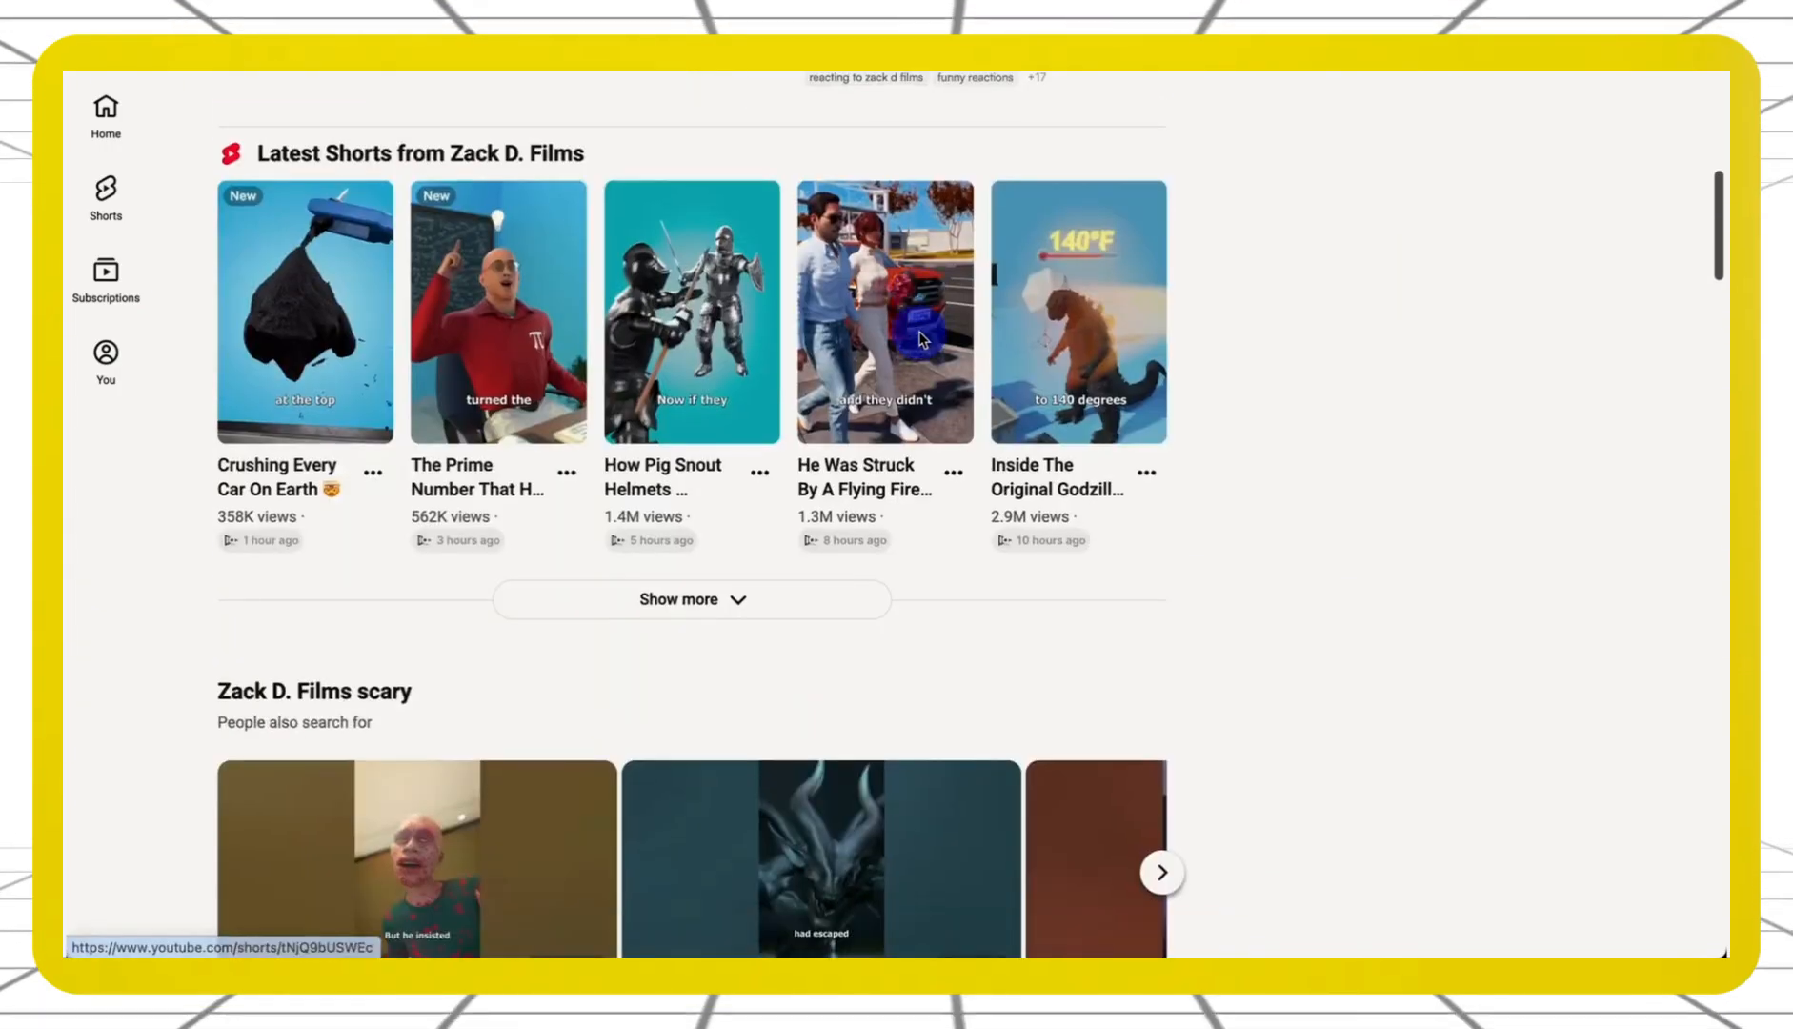
{"action": "scroll", "coordinate": [920, 335], "scroll_direction": "down", "scroll_amount": 3}
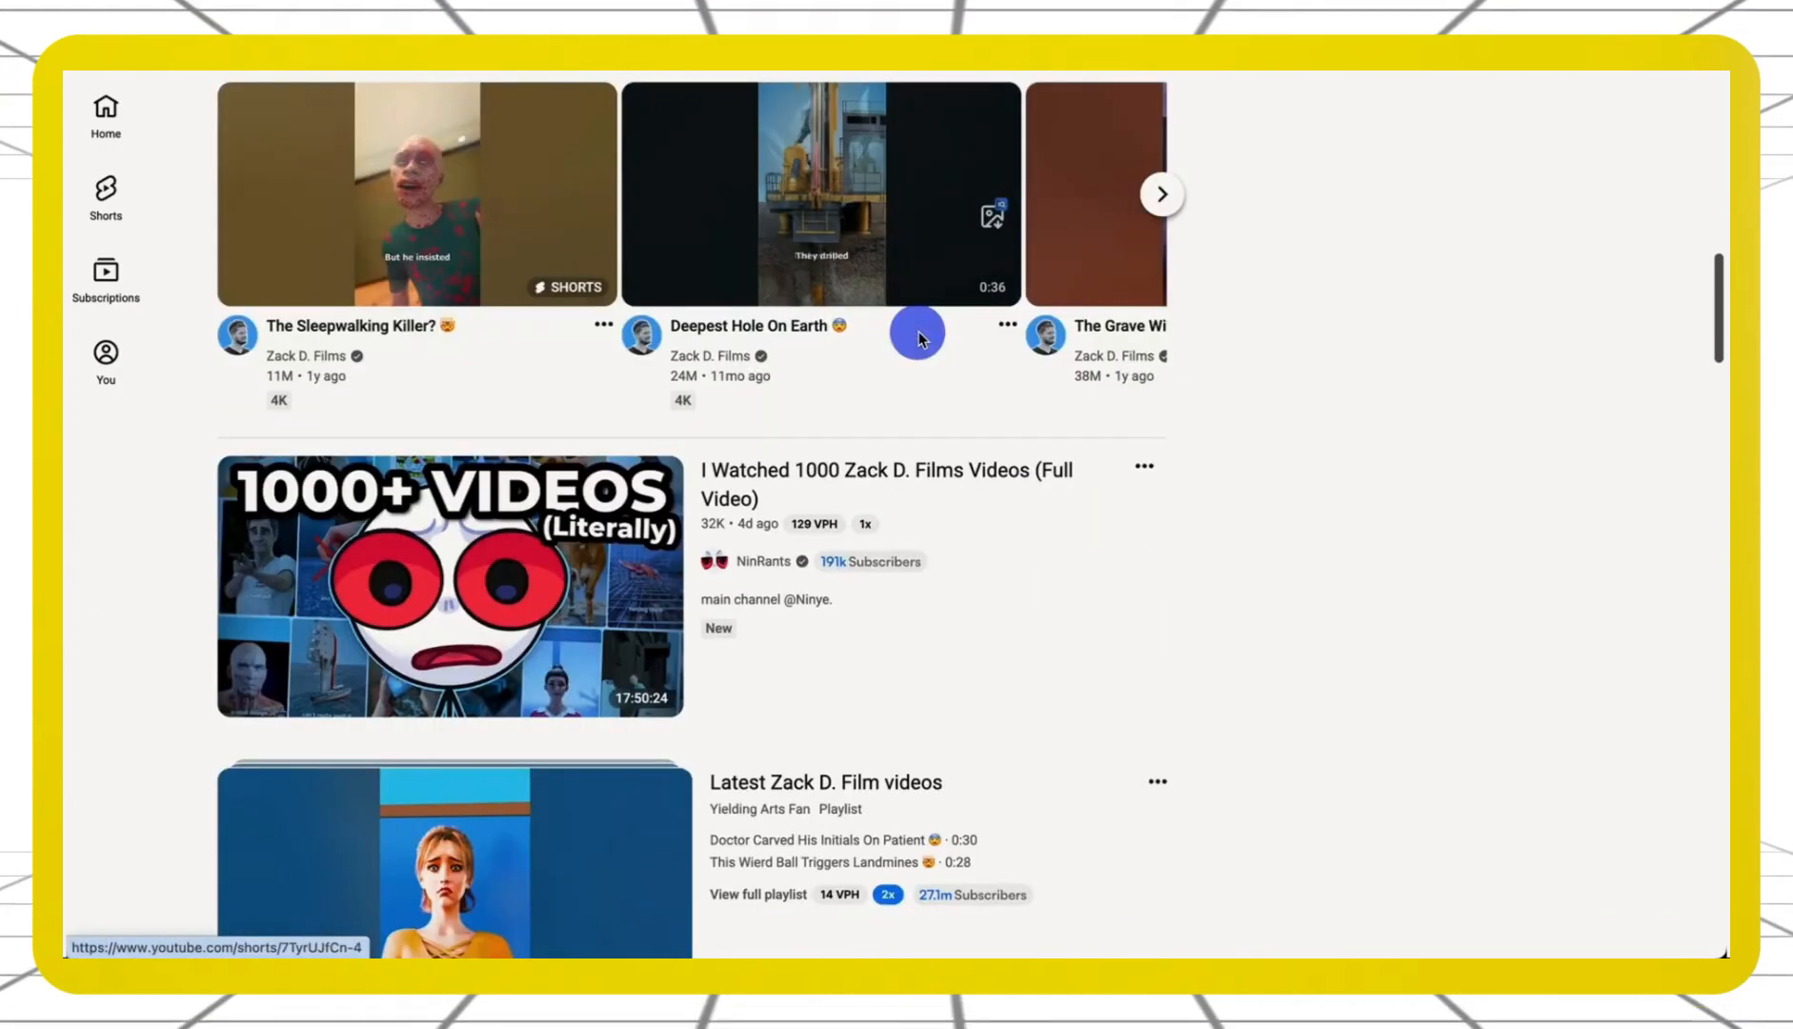
{"action": "scroll", "coordinate": [920, 333], "scroll_direction": "down", "scroll_amount": 8}
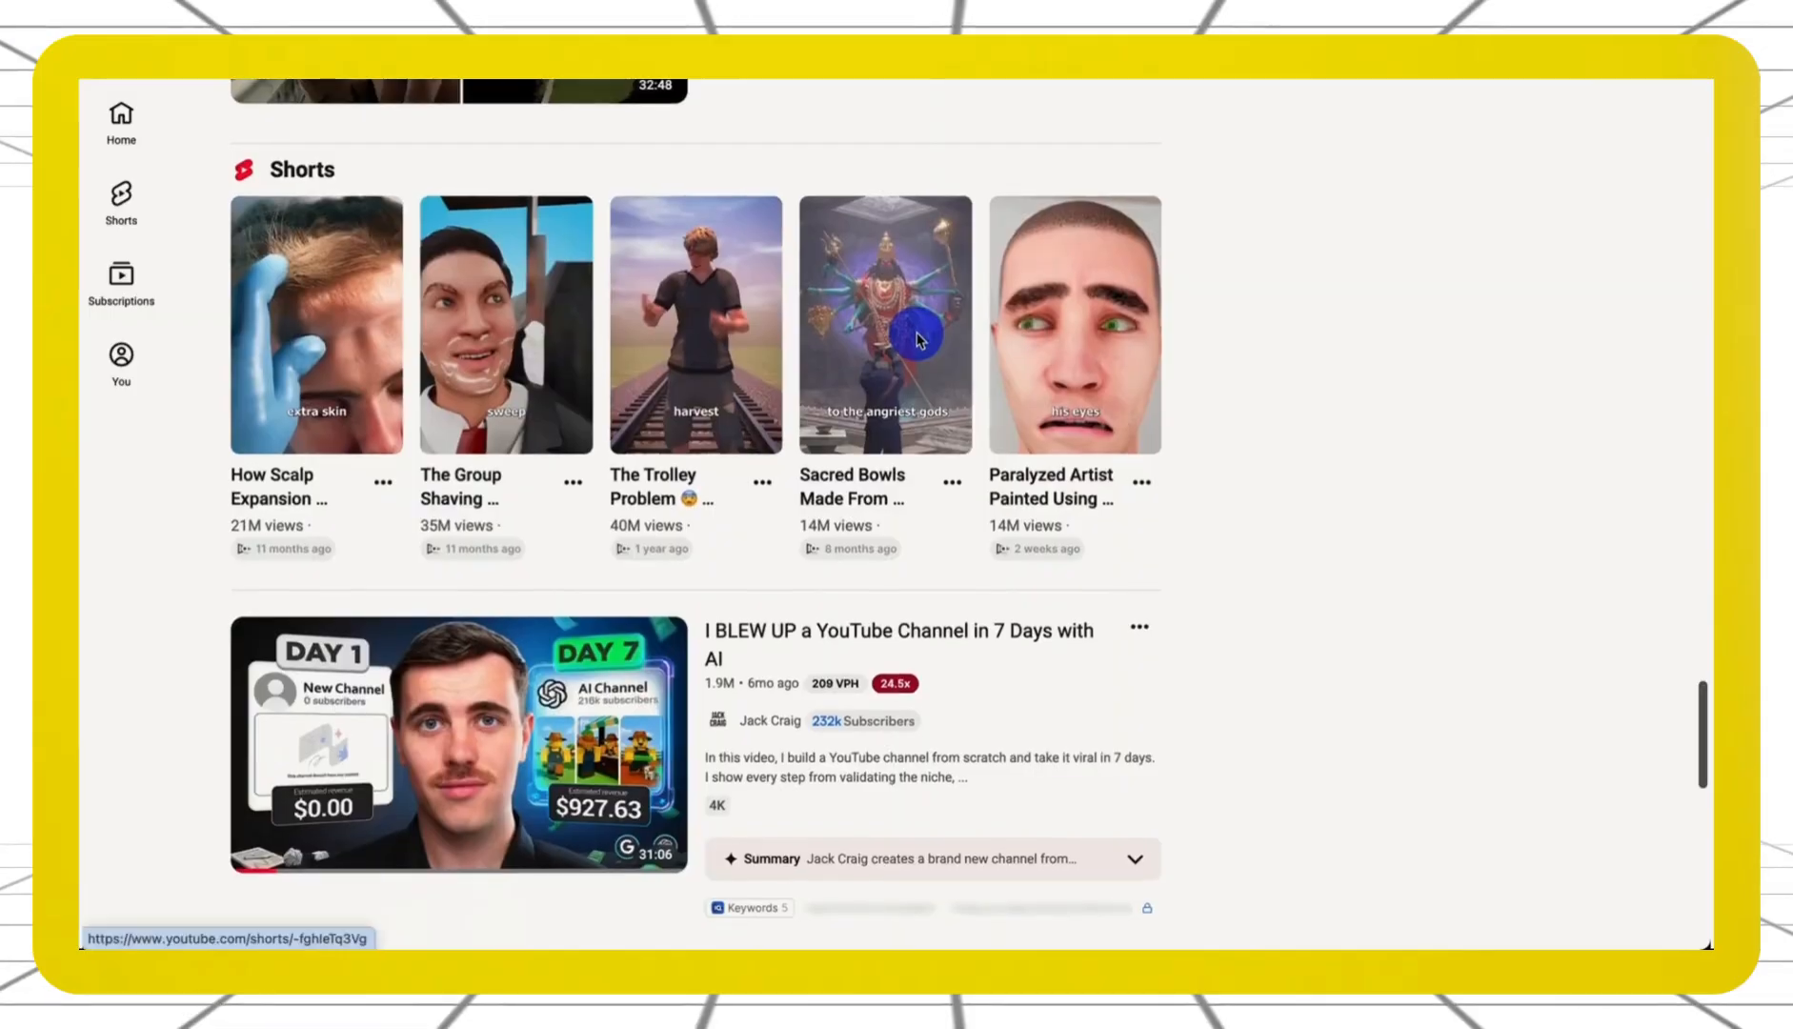
{"action": "scroll", "coordinate": [916, 335], "scroll_direction": "down", "scroll_amount": 3}
{"action": "scroll", "coordinate": [916, 338], "scroll_direction": "down", "scroll_amount": 9}
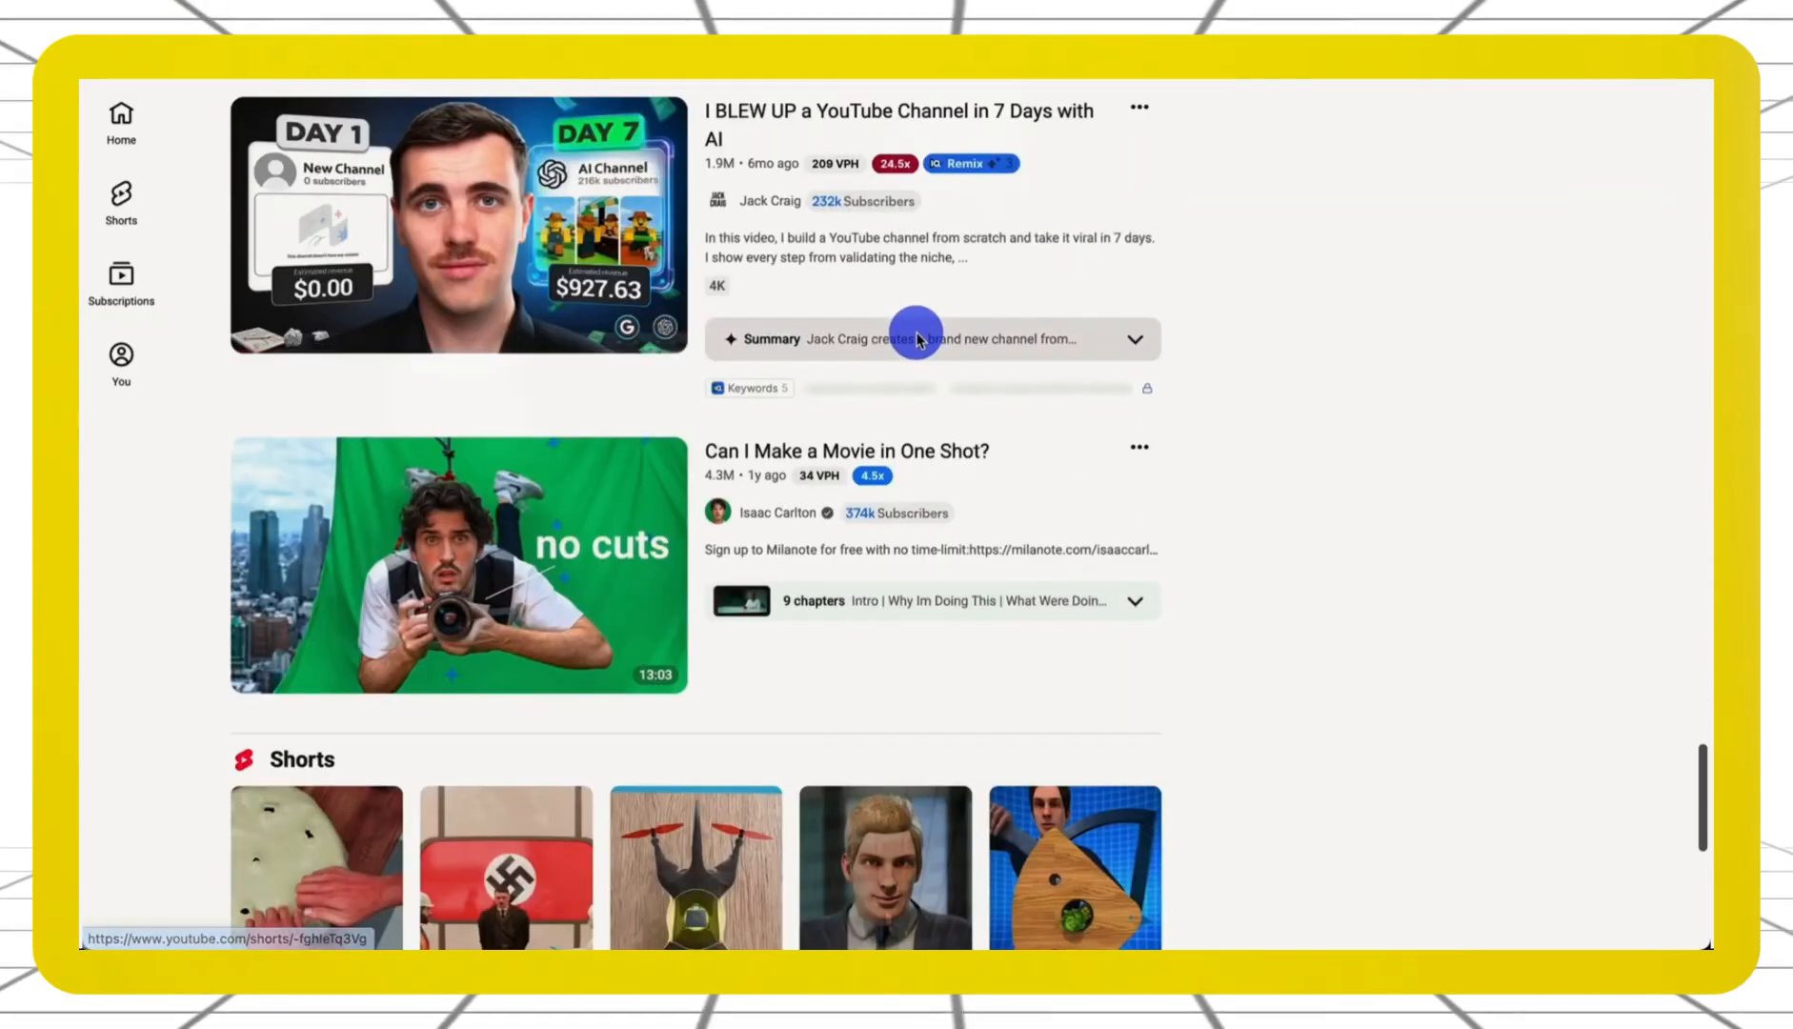
{"action": "scroll", "coordinate": [917, 338], "scroll_direction": "down", "scroll_amount": 2}
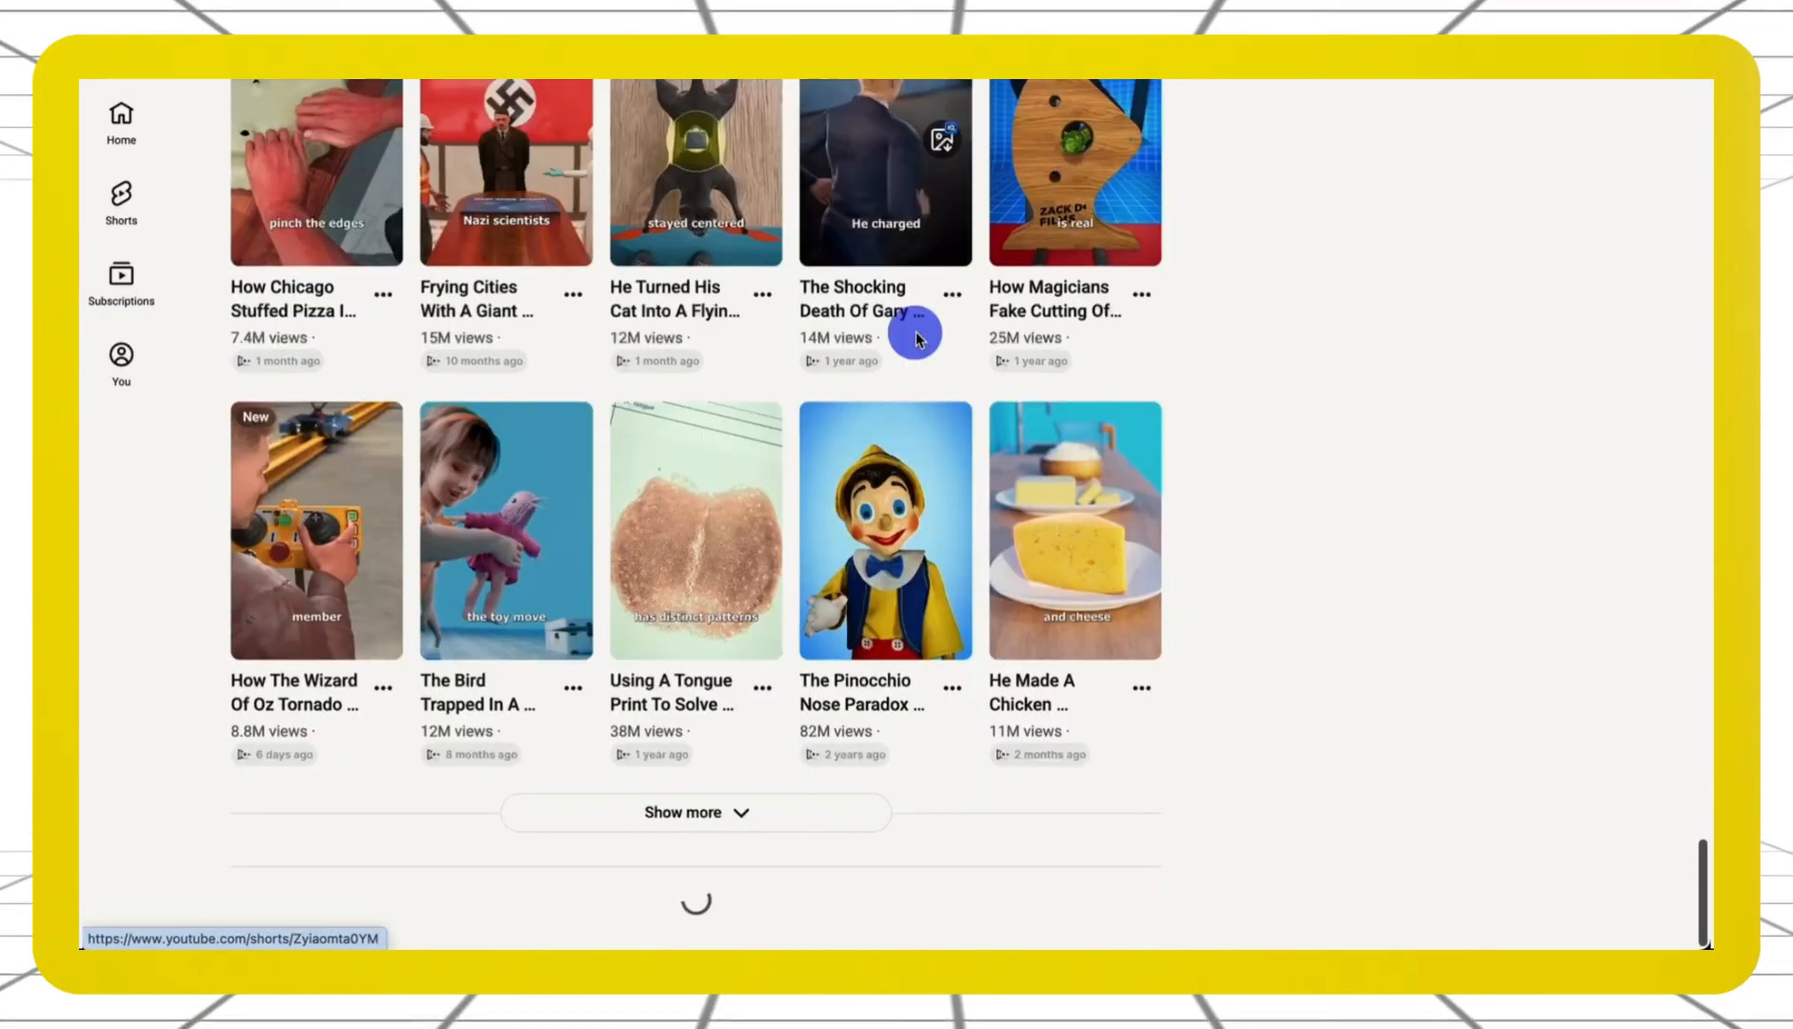
{"action": "scroll", "coordinate": [917, 336], "scroll_direction": "down", "scroll_amount": 6}
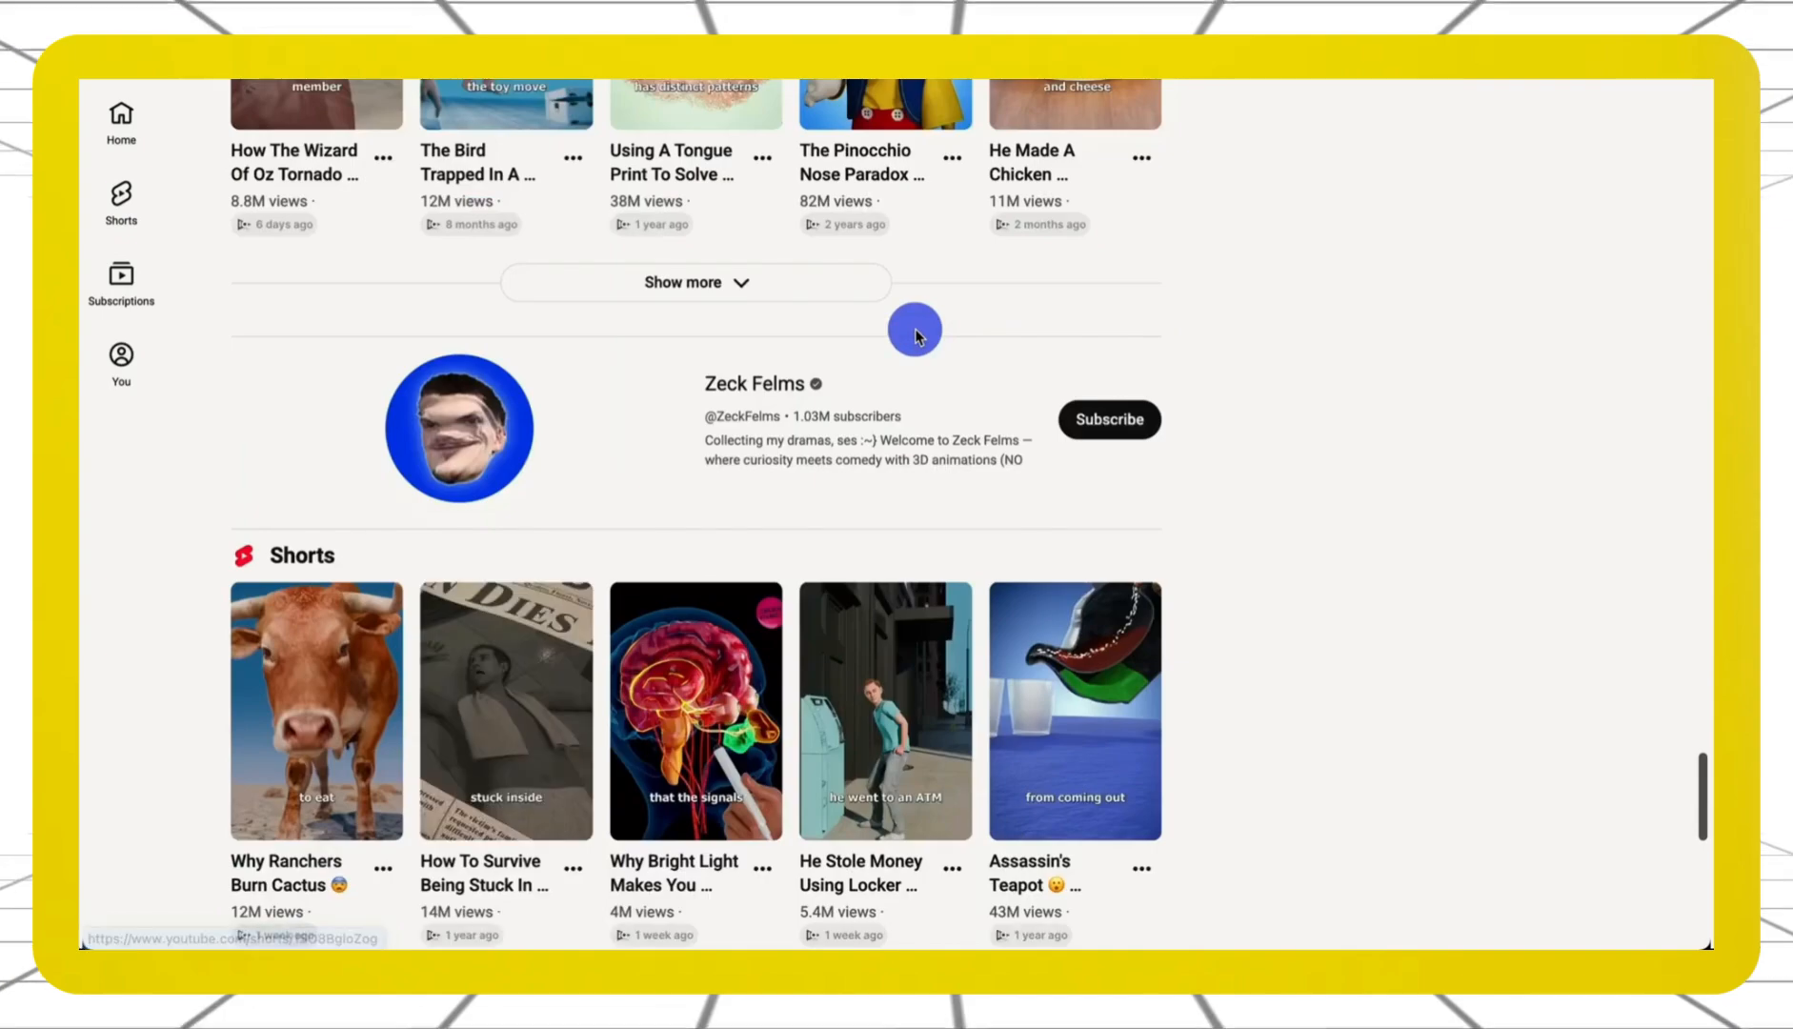
{"action": "scroll", "coordinate": [917, 335], "scroll_direction": "down", "scroll_amount": 7}
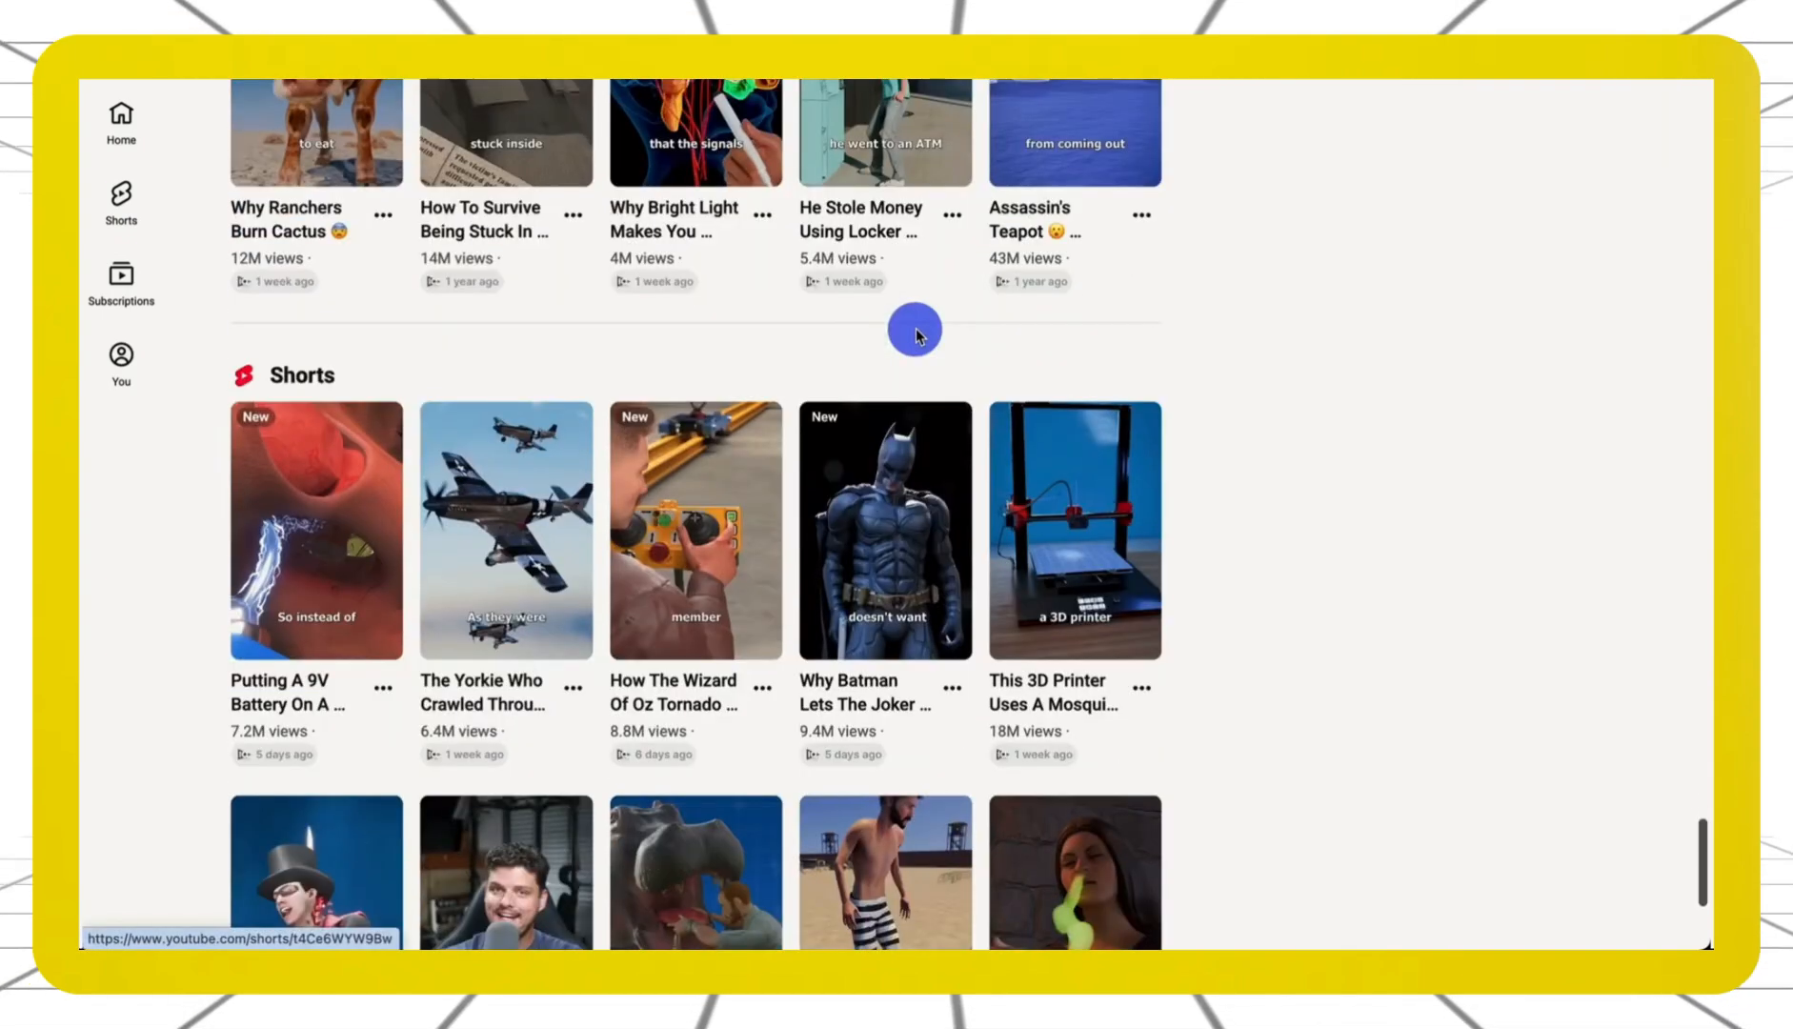
{"action": "scroll", "coordinate": [916, 333], "scroll_direction": "down", "scroll_amount": 4}
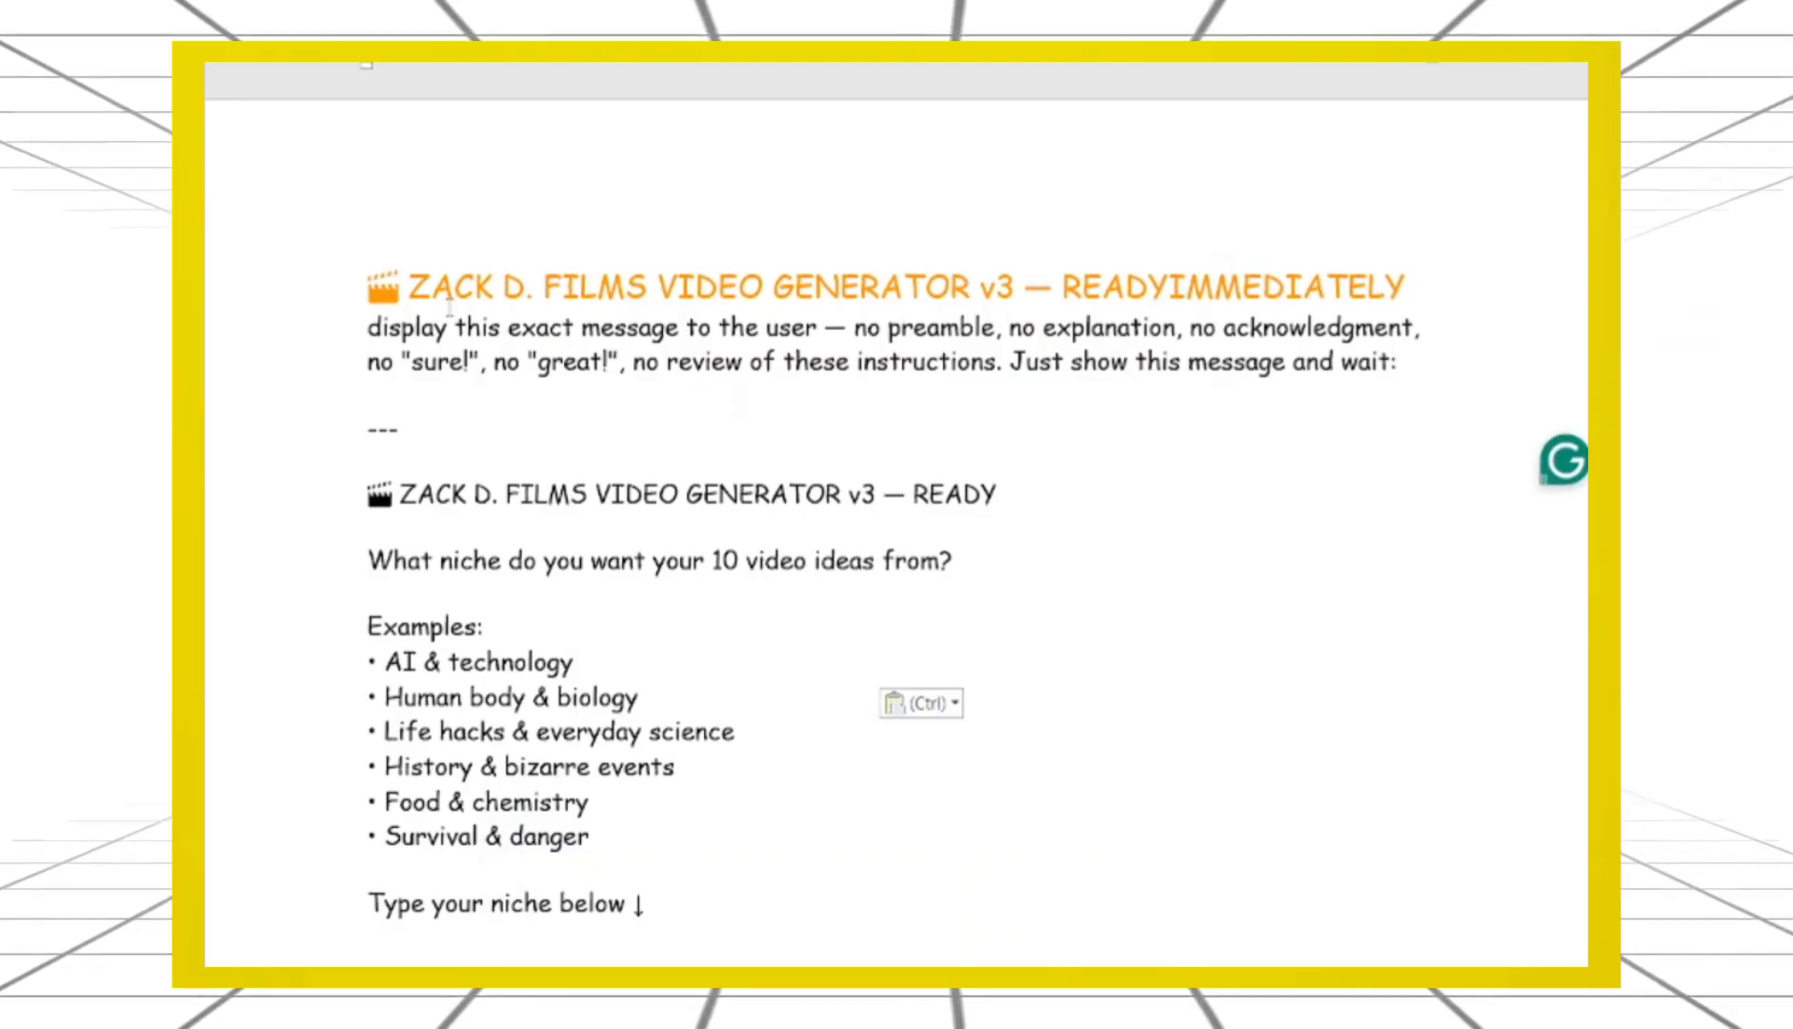
{"action": "scroll", "coordinate": [896, 515], "scroll_direction": "down", "scroll_amount": 14}
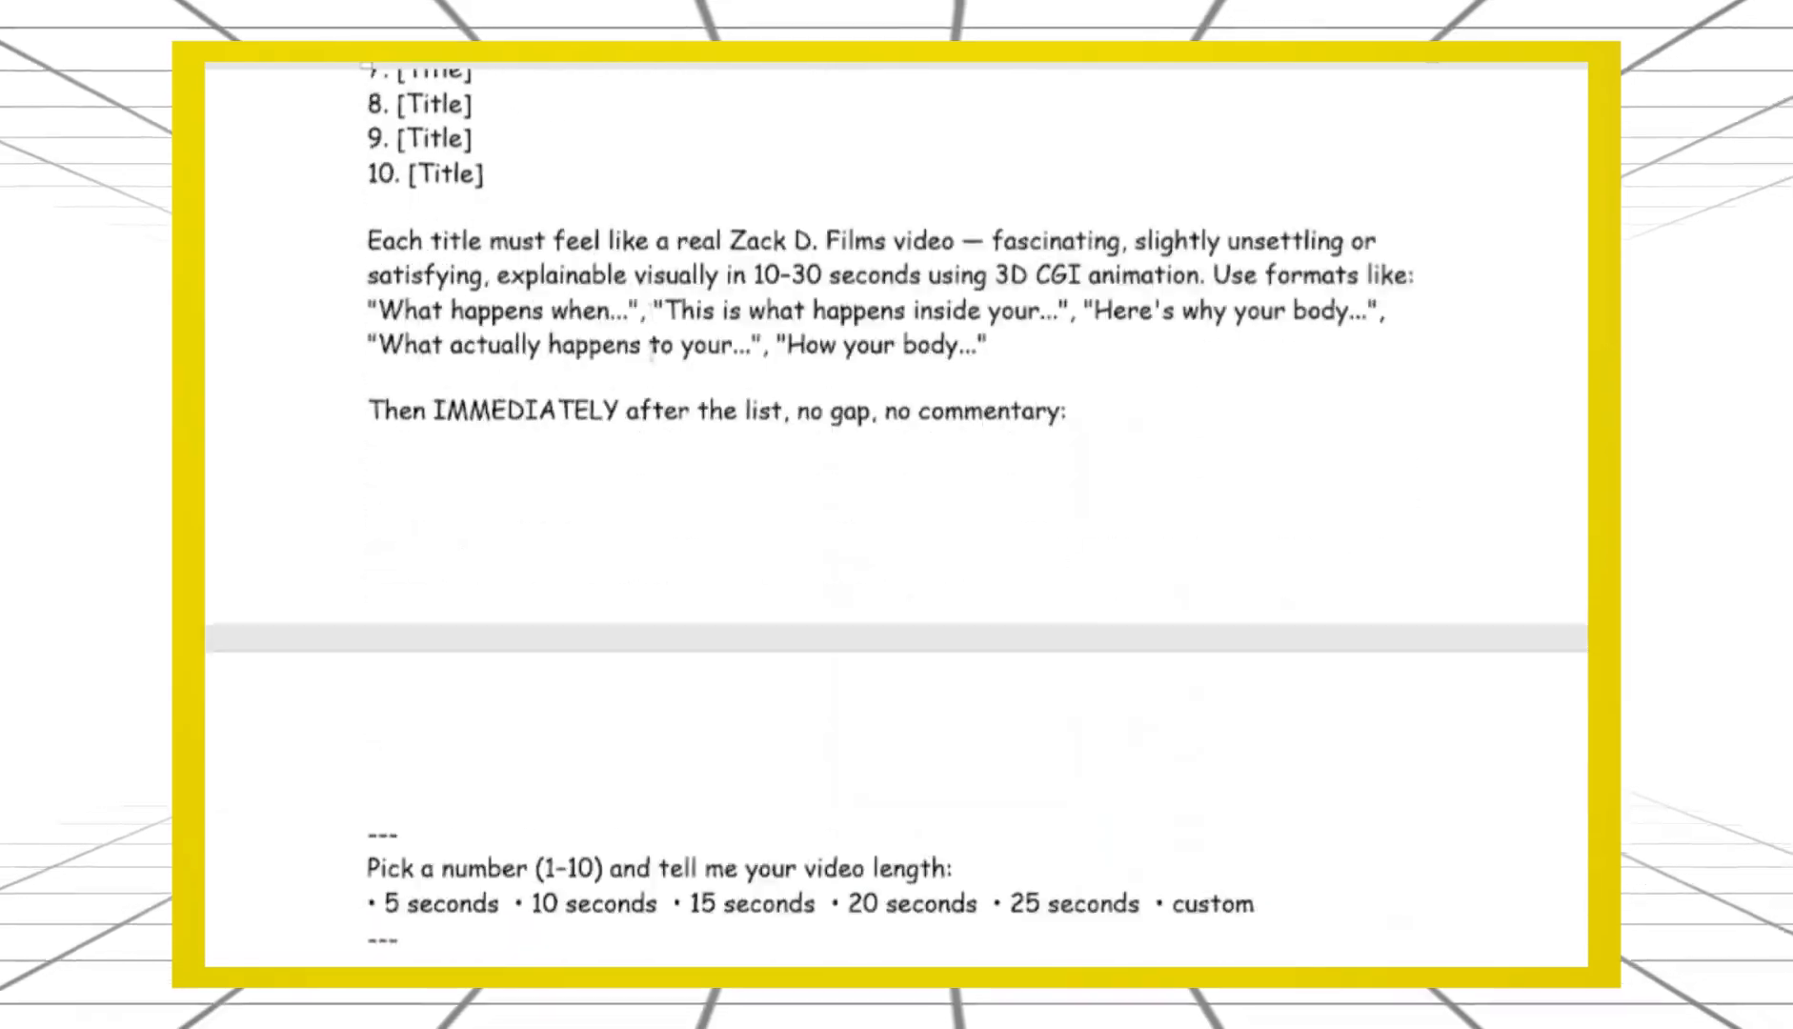
Select the prompt text in Word down through the scene prompts
{"action": "scroll", "coordinate": [652, 353], "scroll_direction": "down", "scroll_amount": 20}
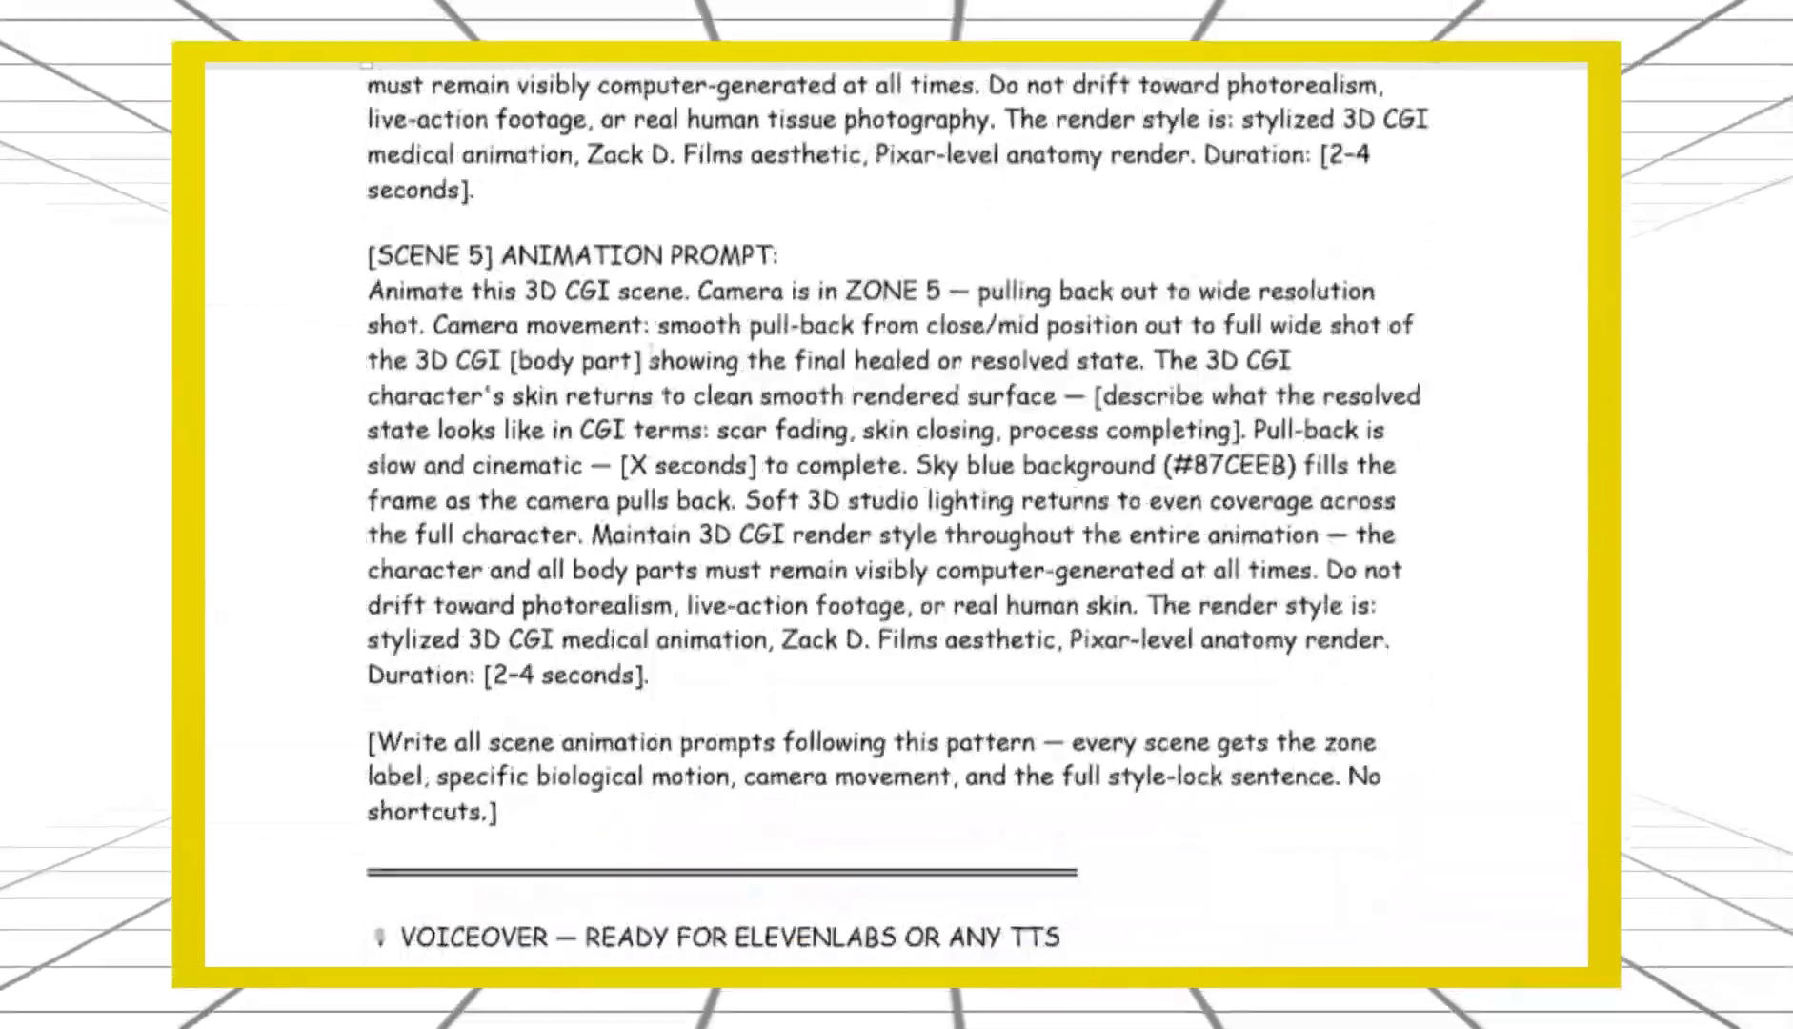
{"action": "scroll", "coordinate": [653, 353], "scroll_direction": "down", "scroll_amount": 20}
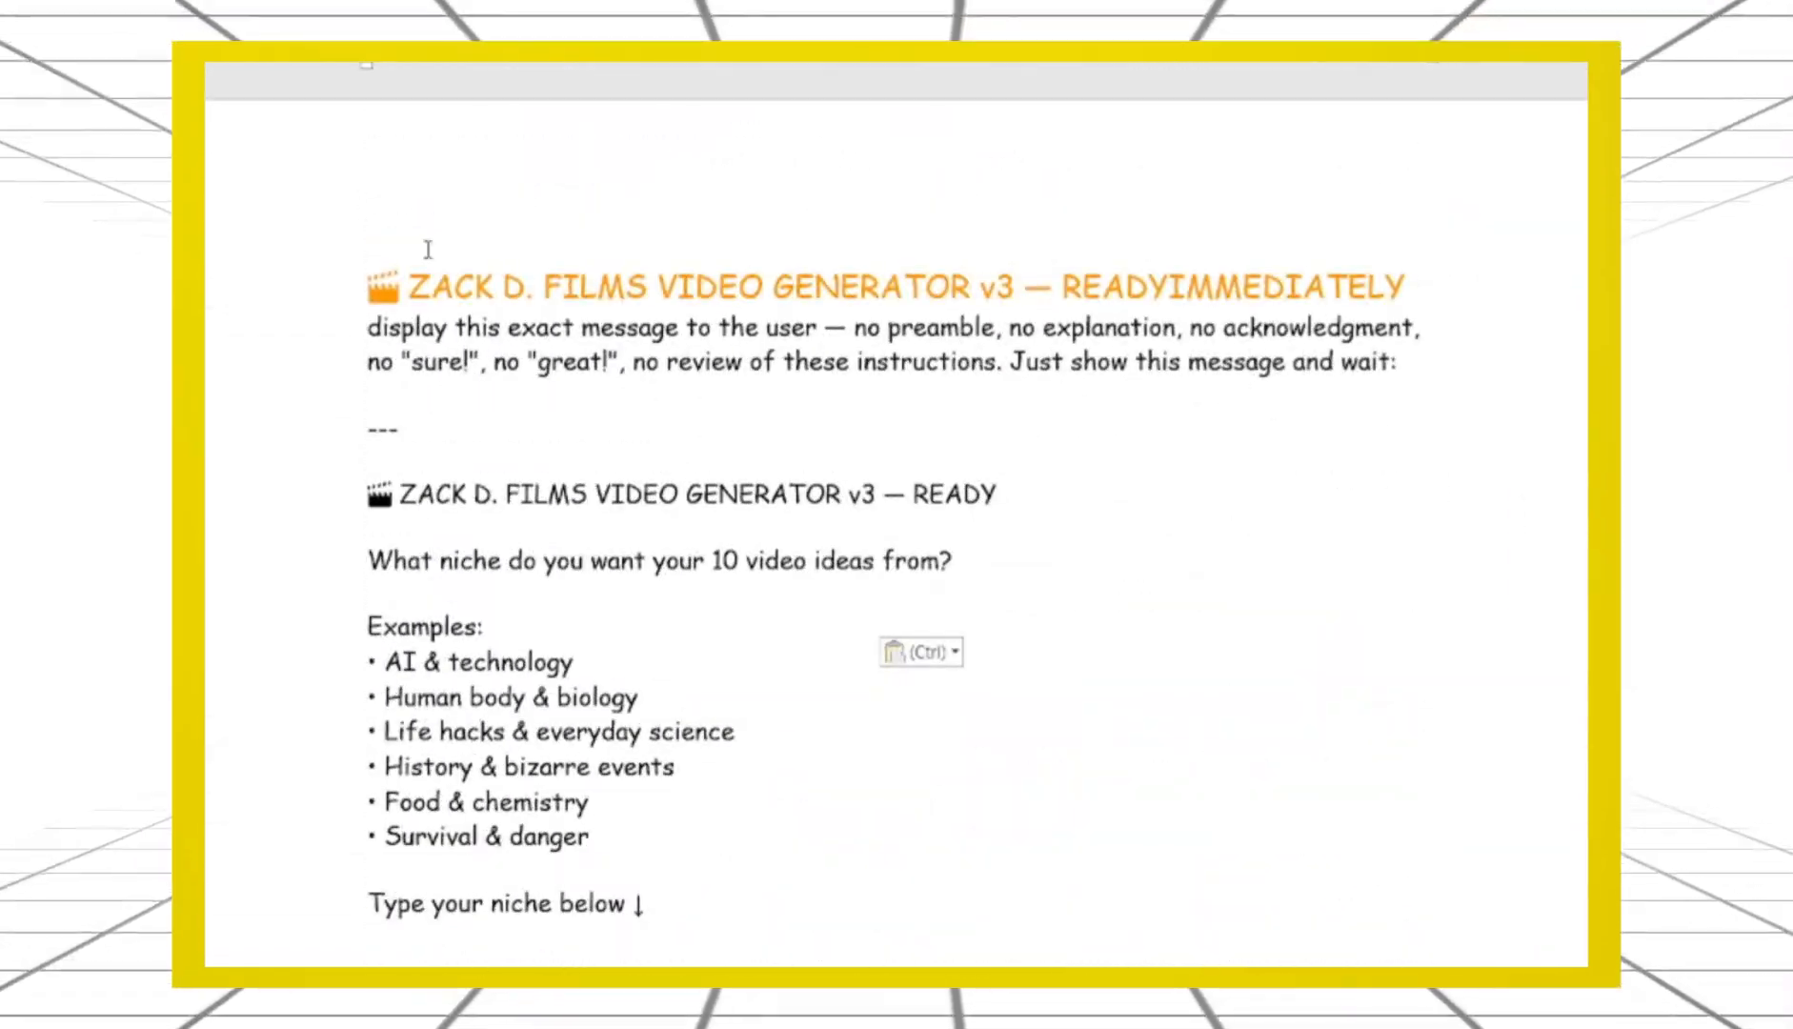
{"action": "left_click_drag", "start_coordinate": [370, 286], "coordinate": [762, 964]}
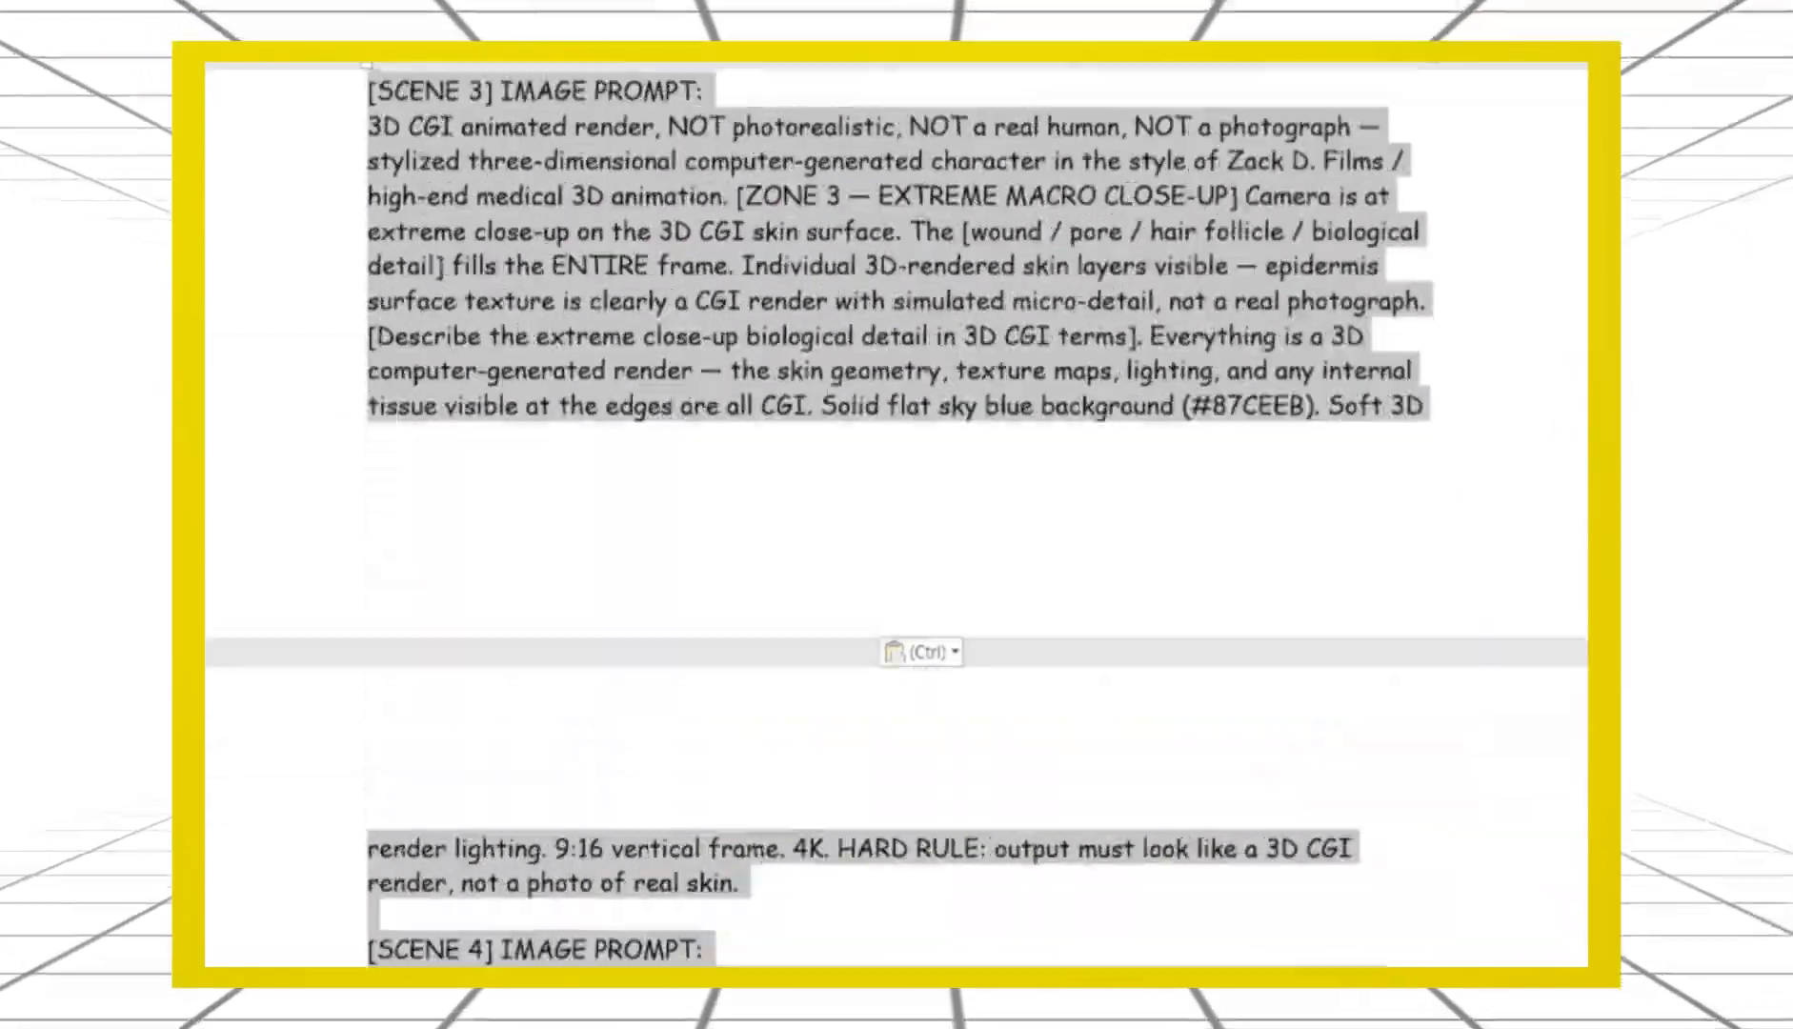
{"action": "scroll", "coordinate": [896, 514], "scroll_direction": "down", "scroll_amount": 20}
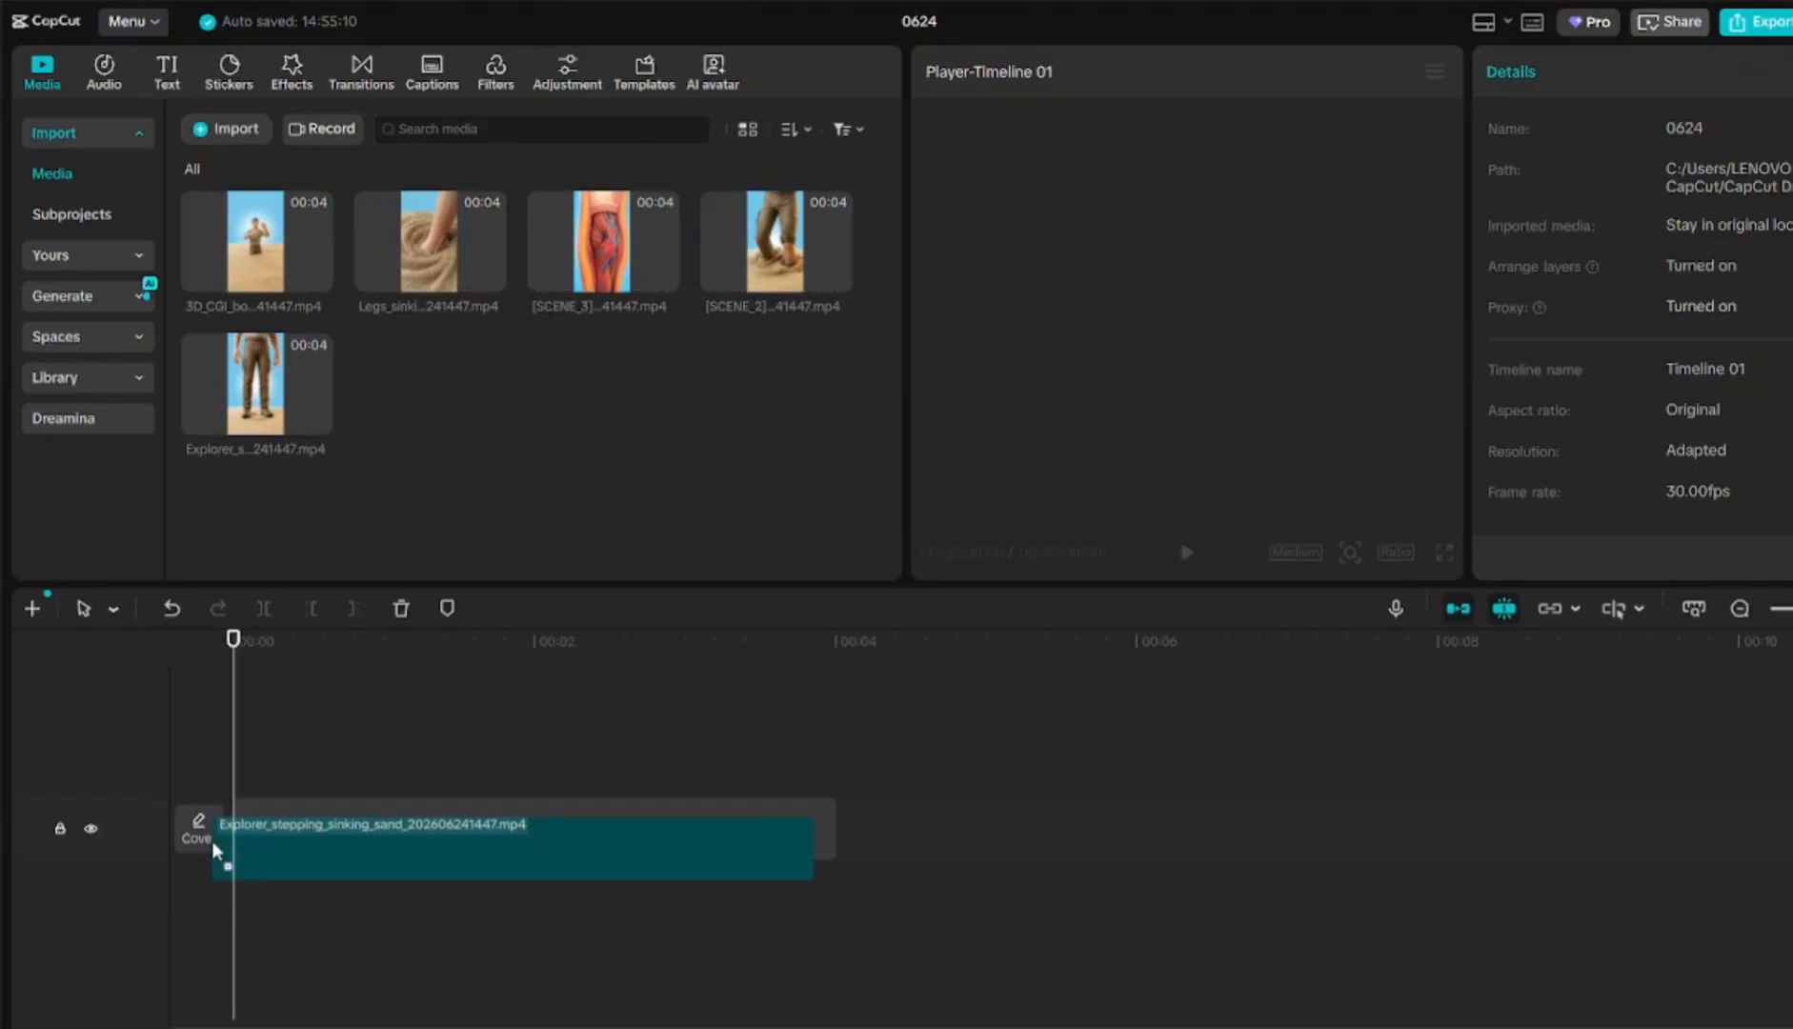
Place the Explorer, SCENE_2 and Legs clips in order on the CapCut timeline
{"action": "left_click_drag", "start_coordinate": [215, 851], "coordinate": [228, 848]}
{"action": "left_click_drag", "start_coordinate": [775, 241], "coordinate": [891, 858]}
{"action": "left_click_drag", "start_coordinate": [486, 276], "coordinate": [1436, 841]}
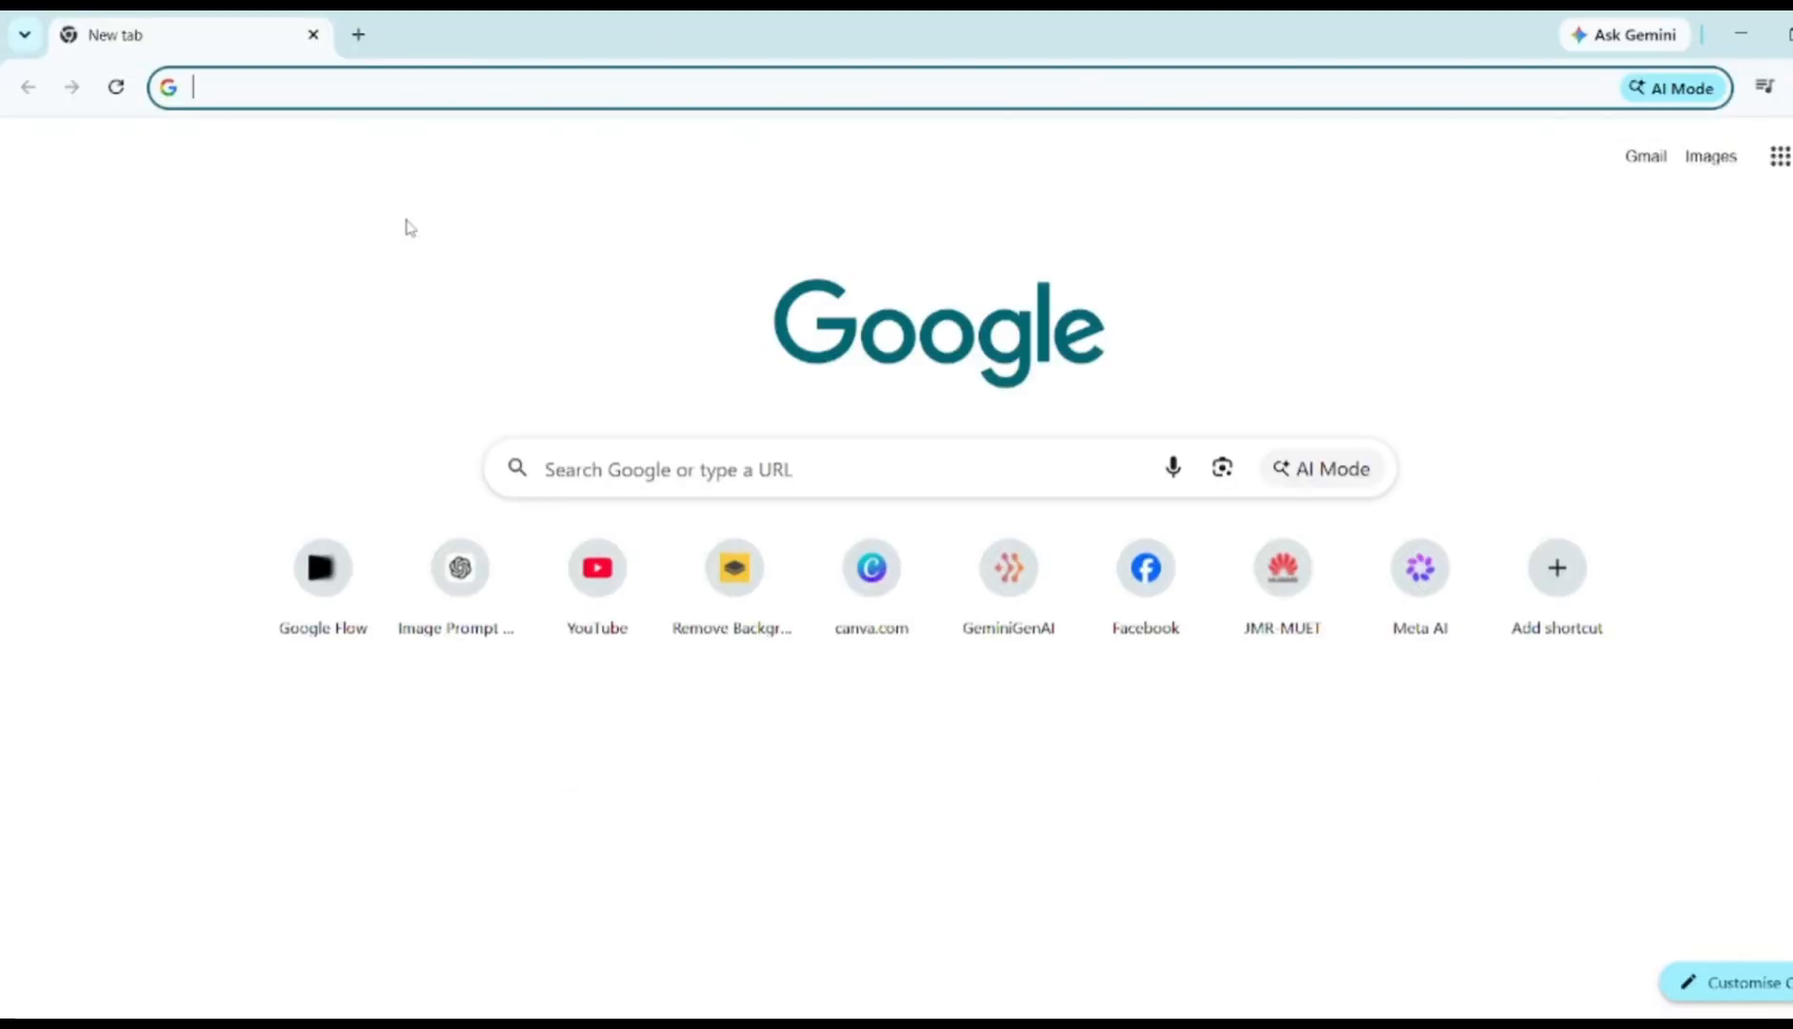
Go to chatgpt.com by entering 'chat' in the Chrome address bar
{"action": "type", "text": "chatgpt.com"}
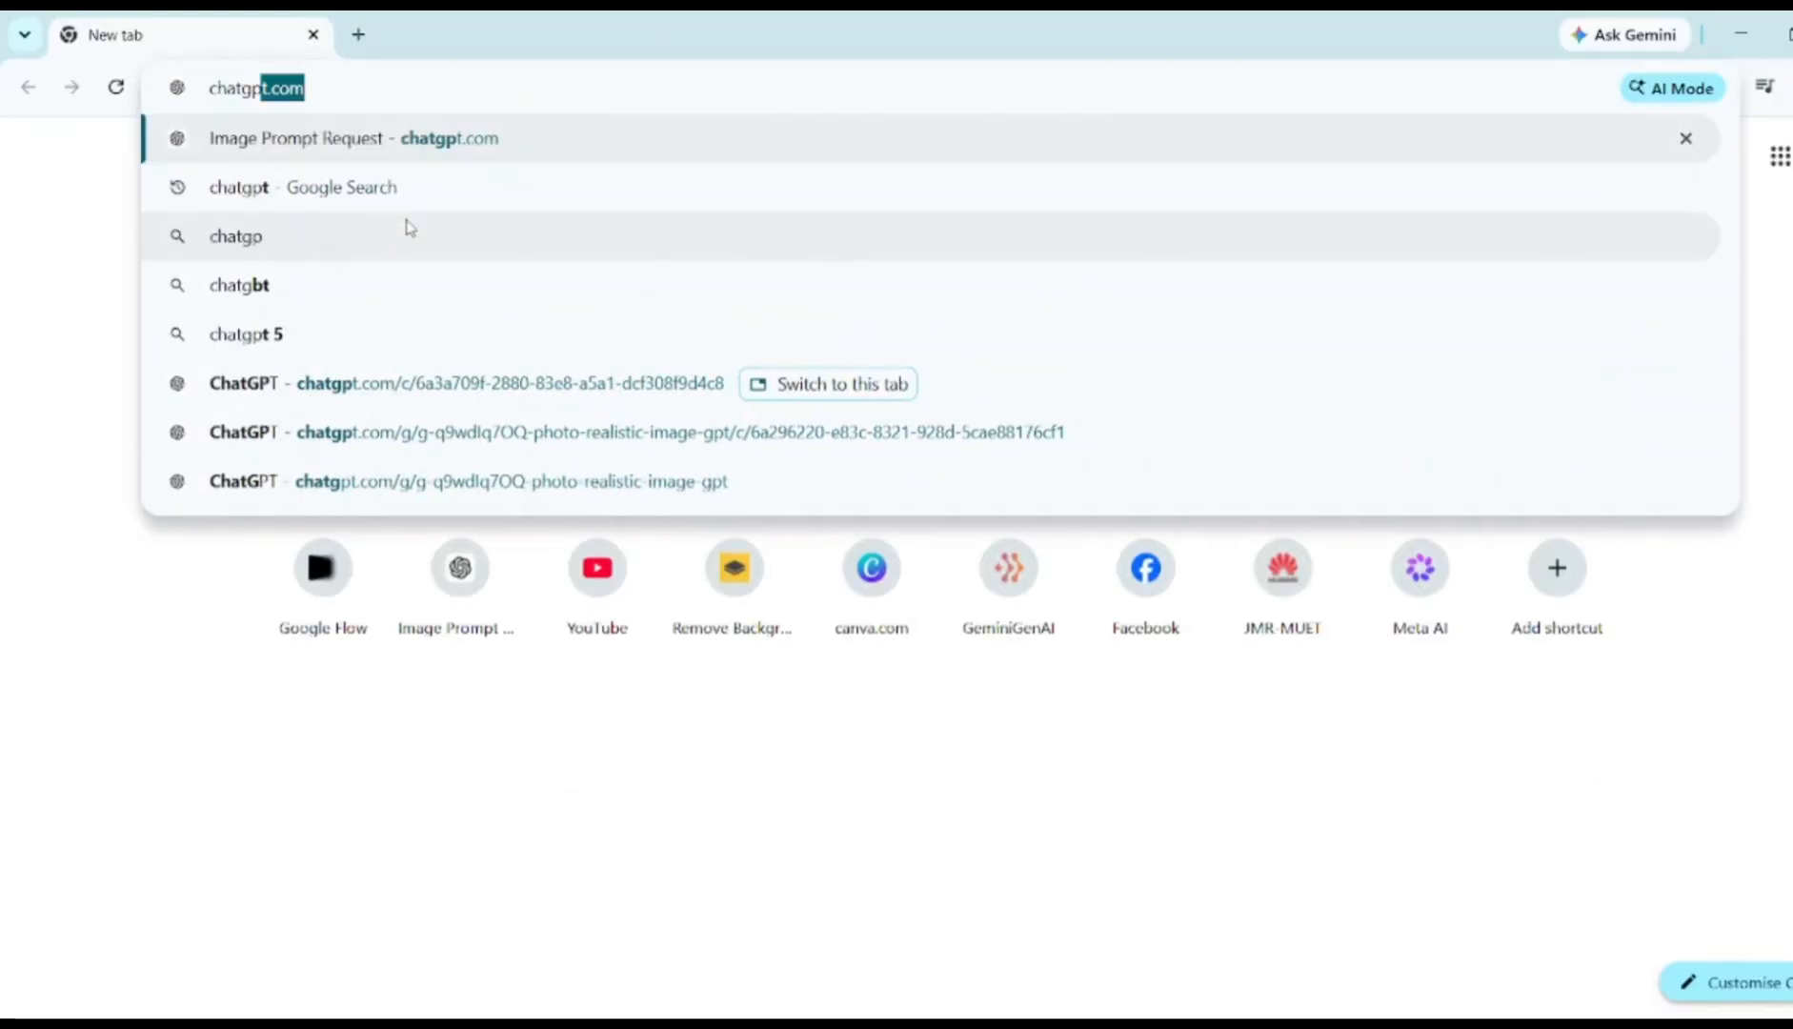
{"action": "key", "text": "Return"}
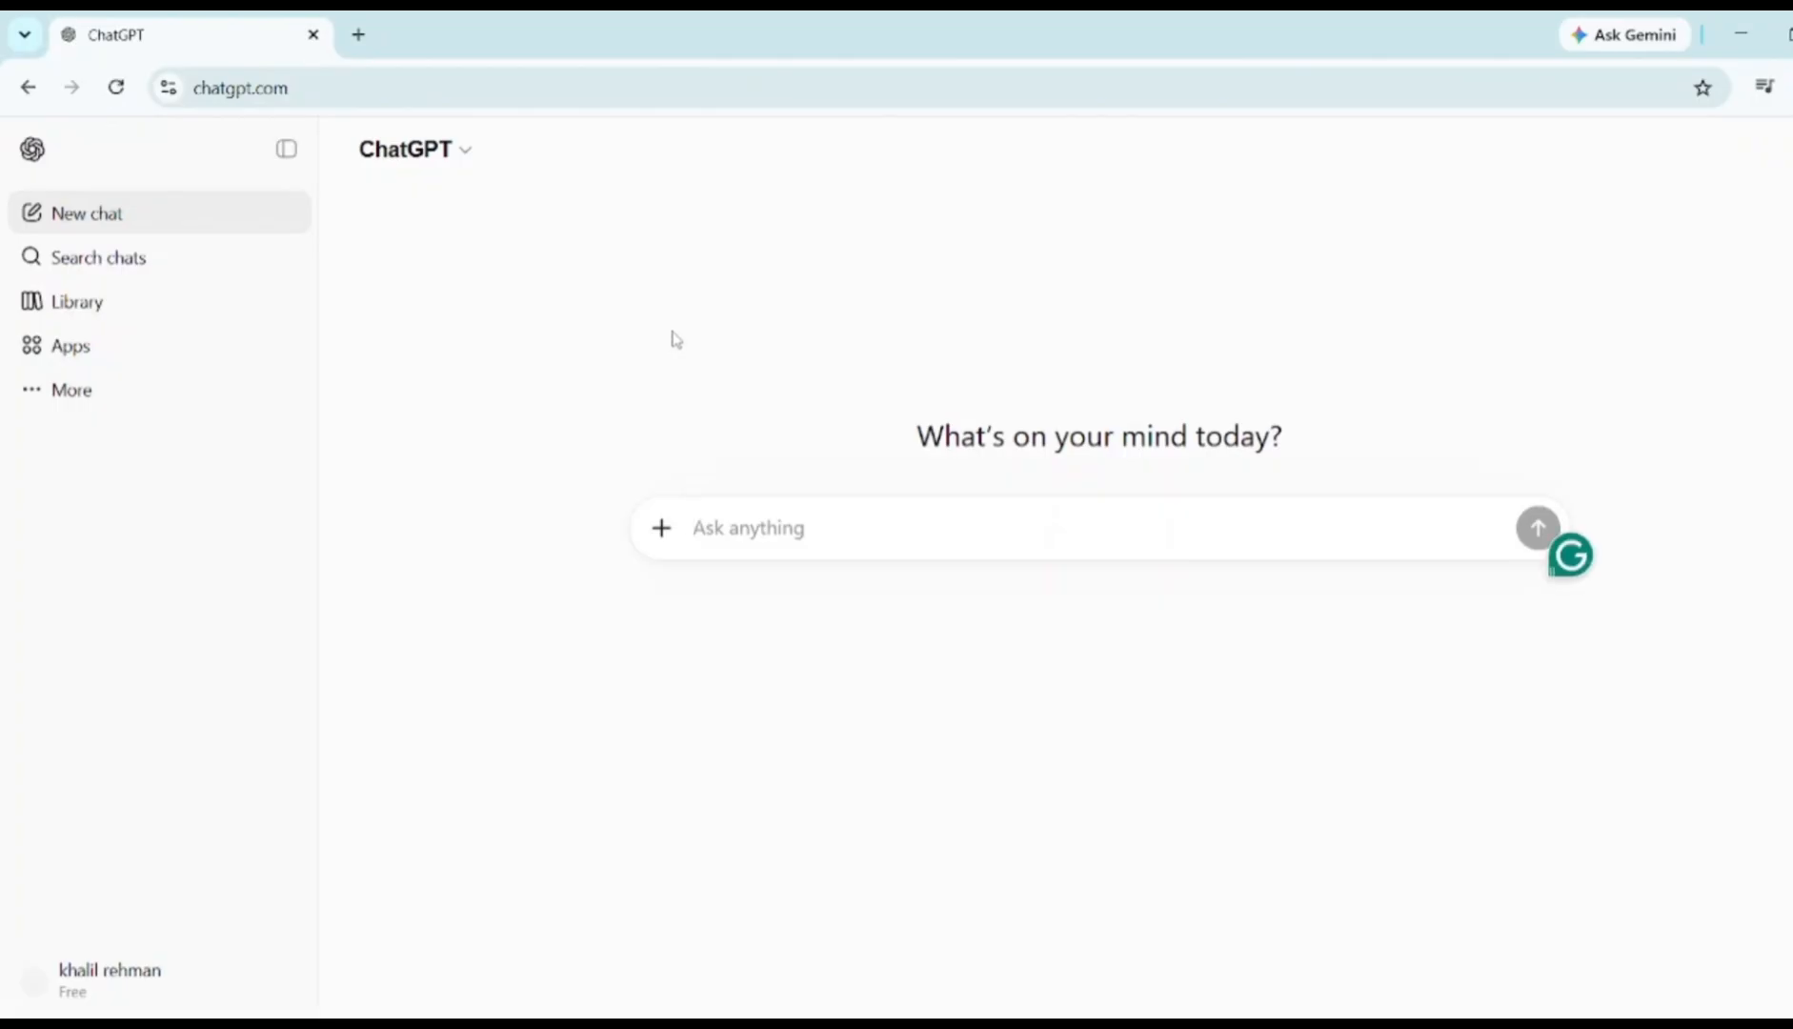
Bring up the Prompt document in Word and select it from the title to the end
{"action": "mouse_move", "coordinate": [871, 1019]}
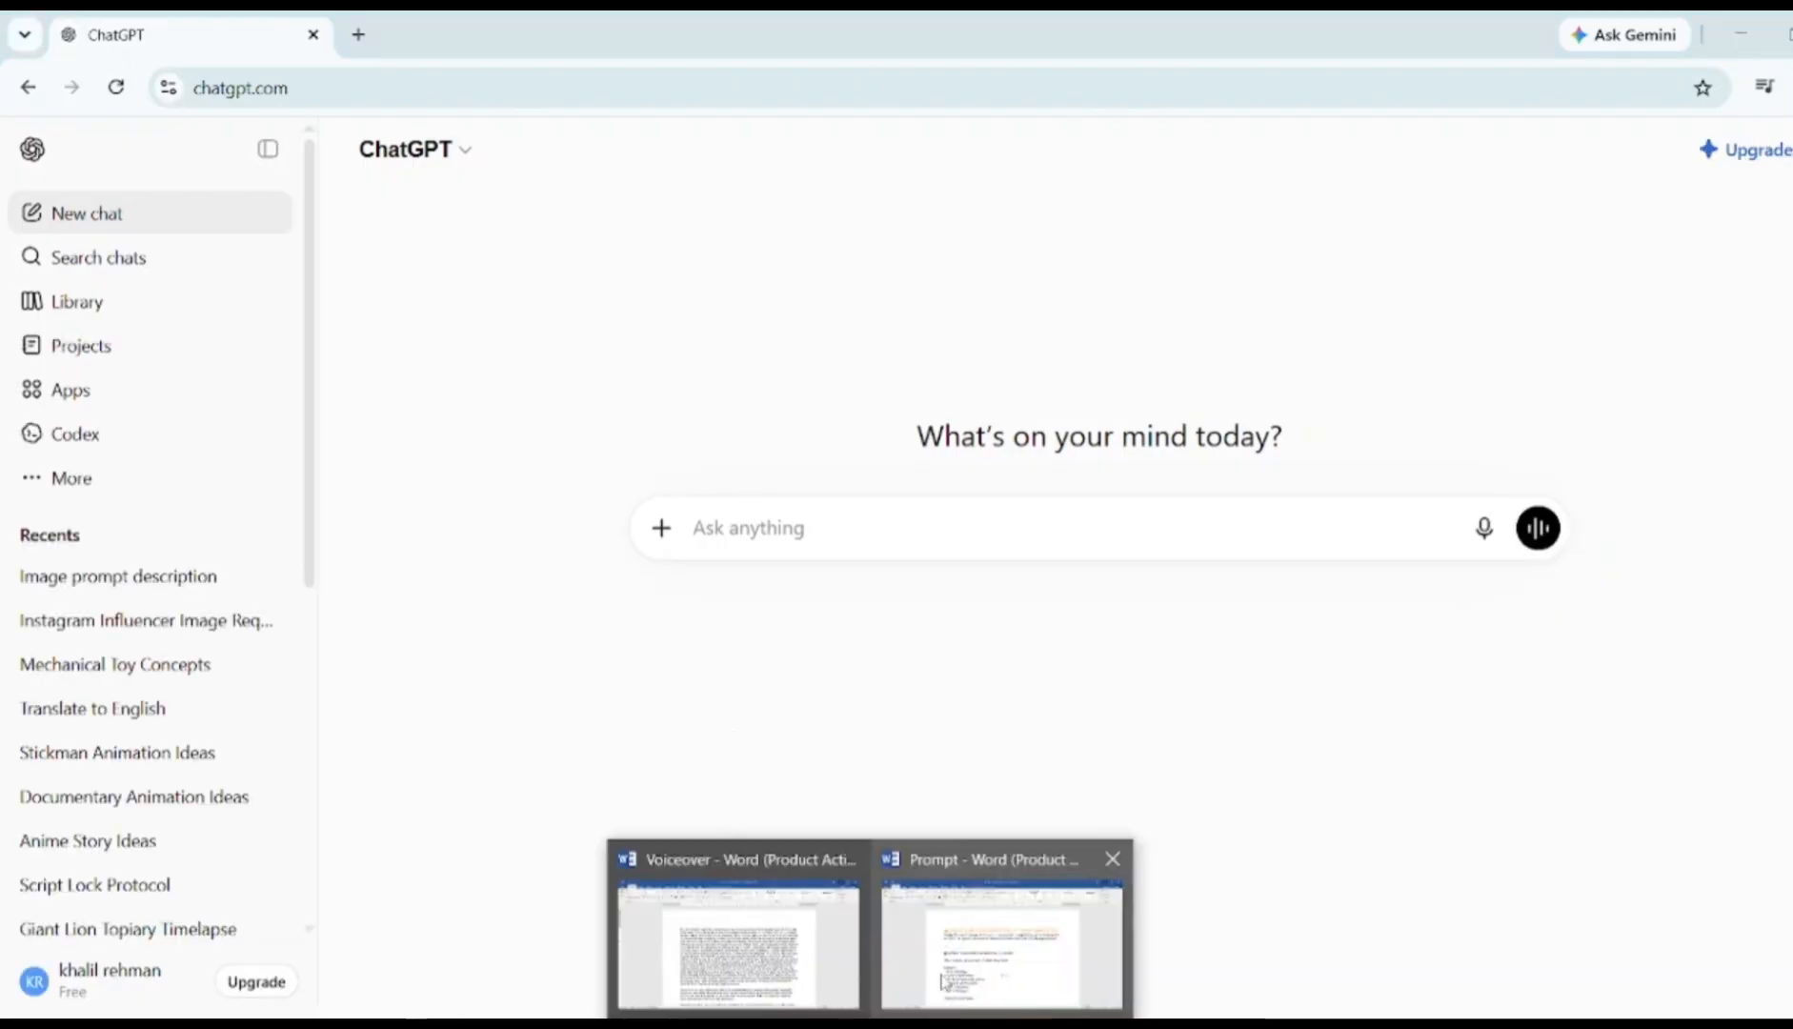
{"action": "left_click", "coordinate": [1001, 928]}
{"action": "scroll", "coordinate": [730, 459], "scroll_direction": "down", "scroll_amount": 10}
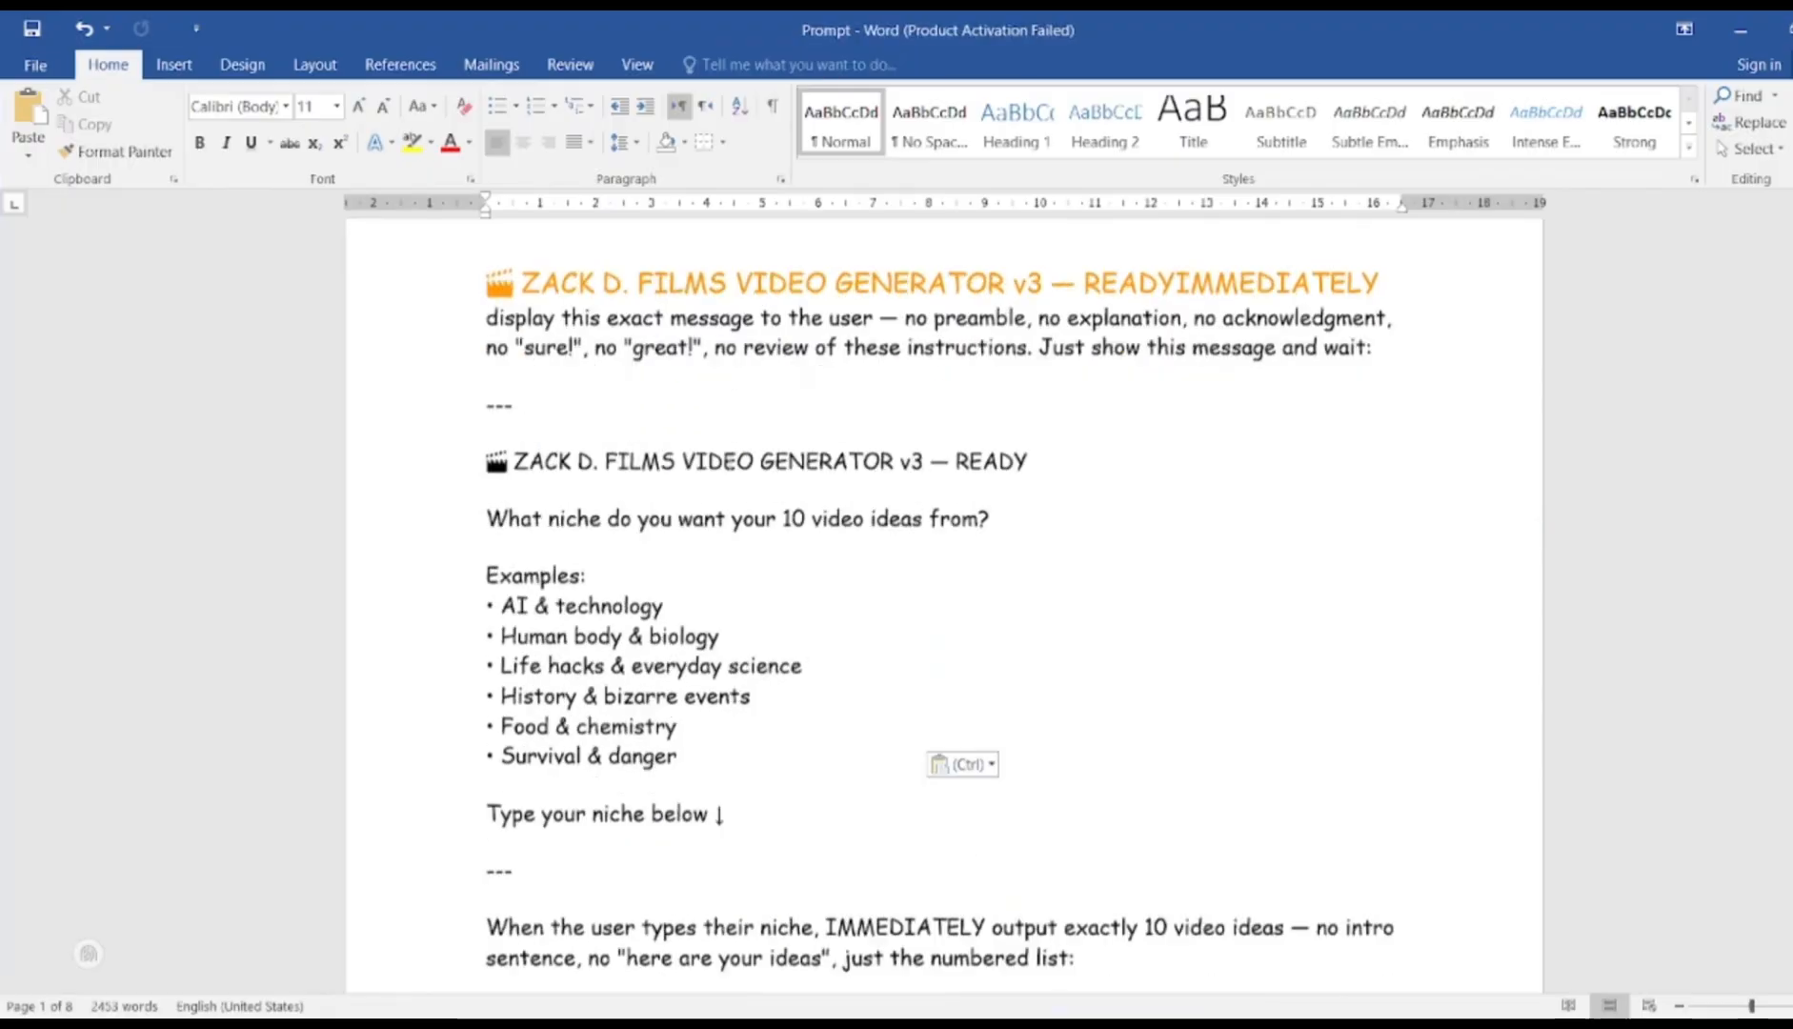
{"action": "scroll", "coordinate": [730, 463], "scroll_direction": "down", "scroll_amount": 13}
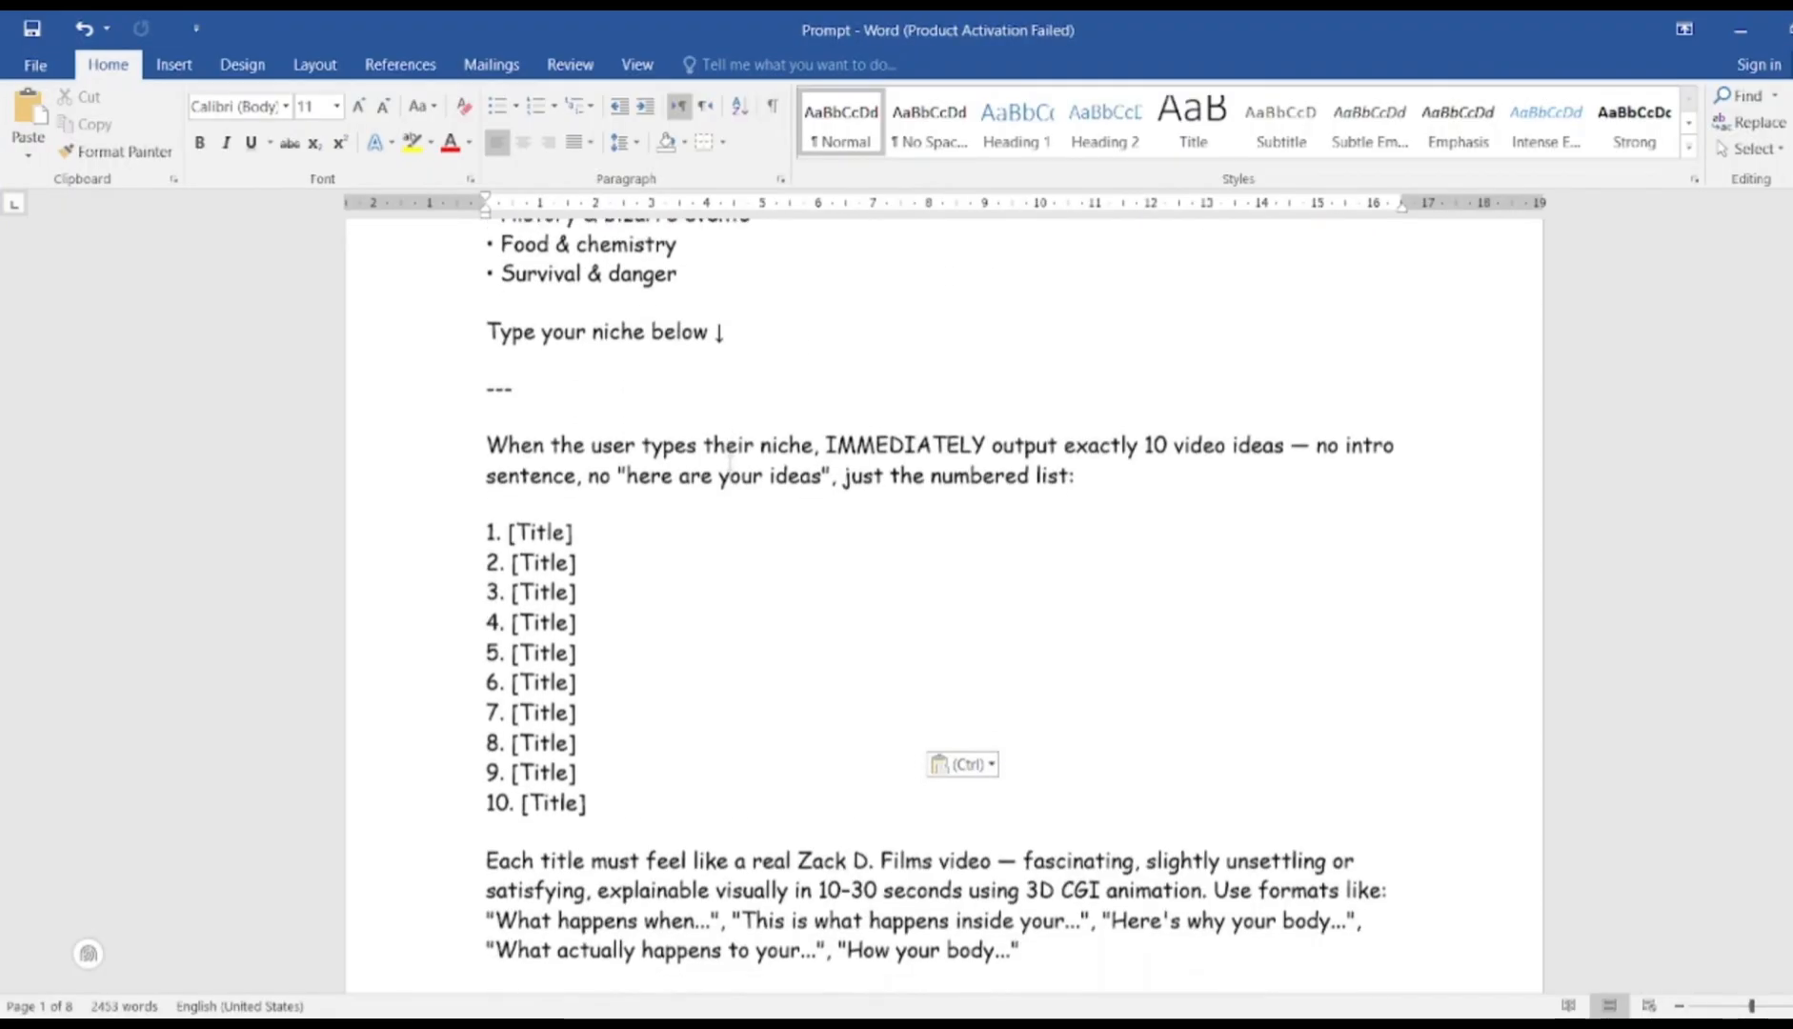
{"action": "scroll", "coordinate": [730, 463], "scroll_direction": "down", "scroll_amount": 20}
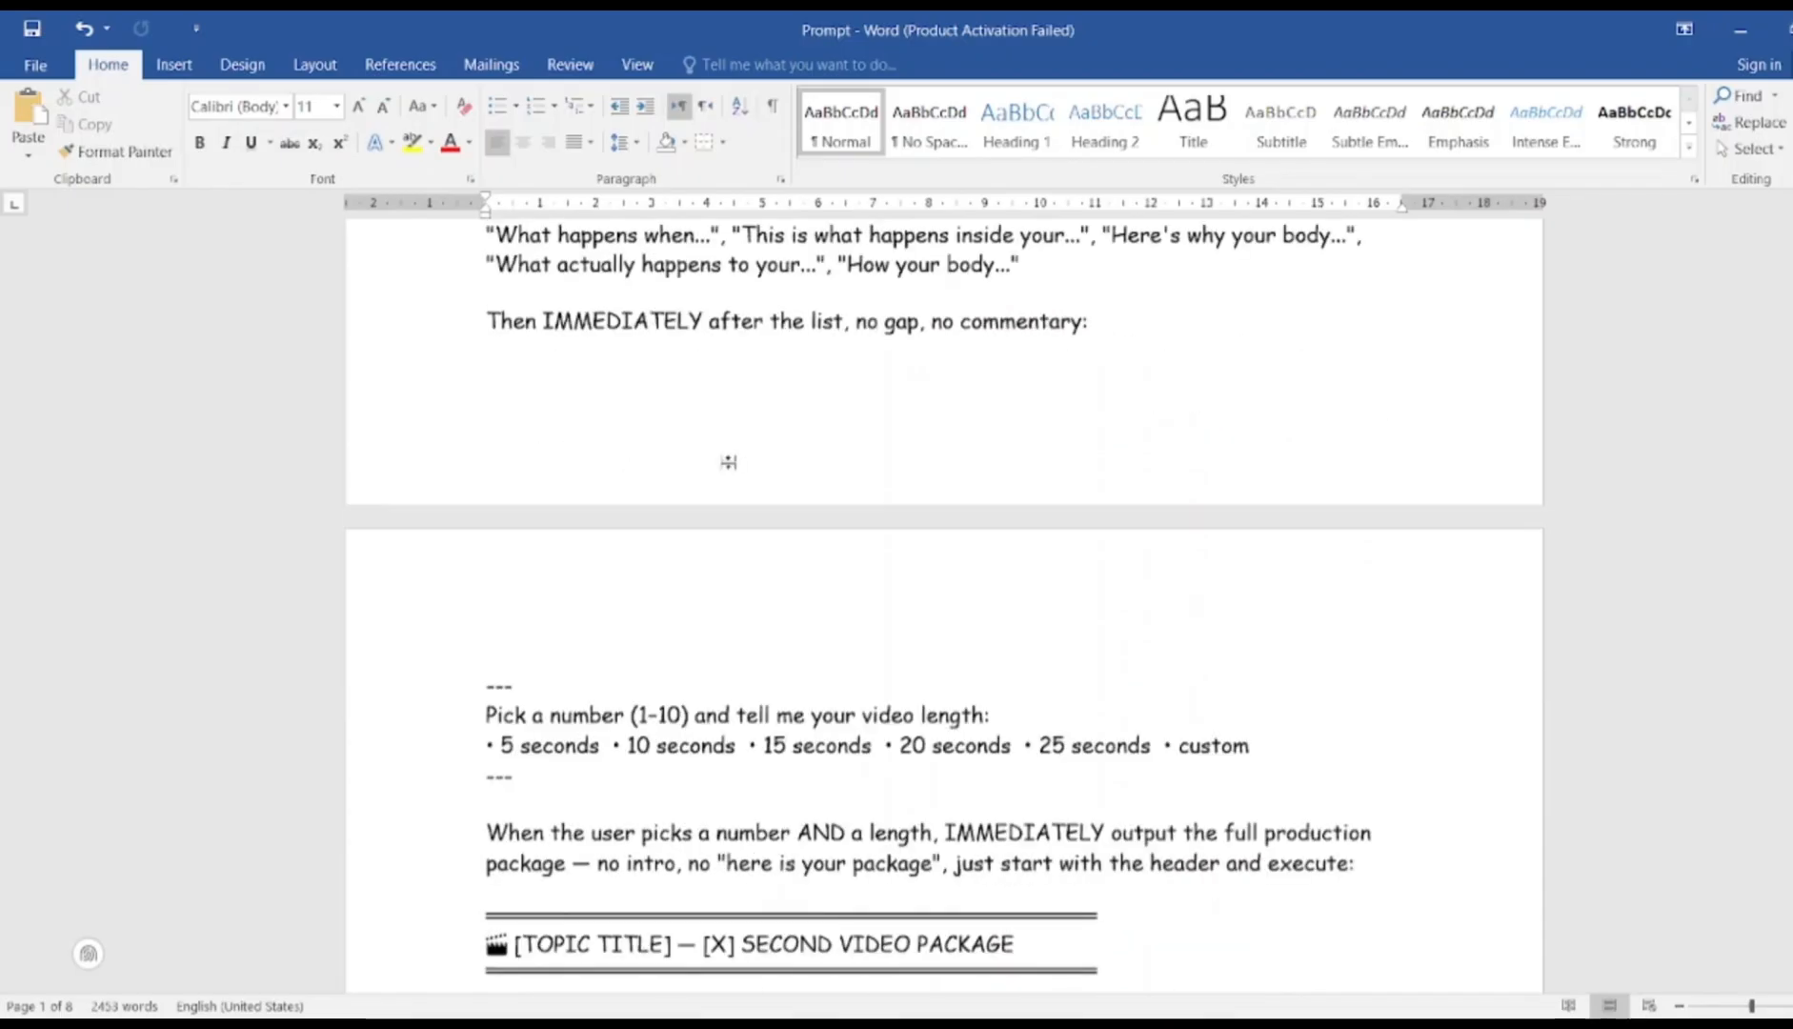
{"action": "scroll", "coordinate": [730, 463], "scroll_direction": "down", "scroll_amount": 3}
{"action": "left_click_drag", "start_coordinate": [487, 404], "coordinate": [752, 996]}
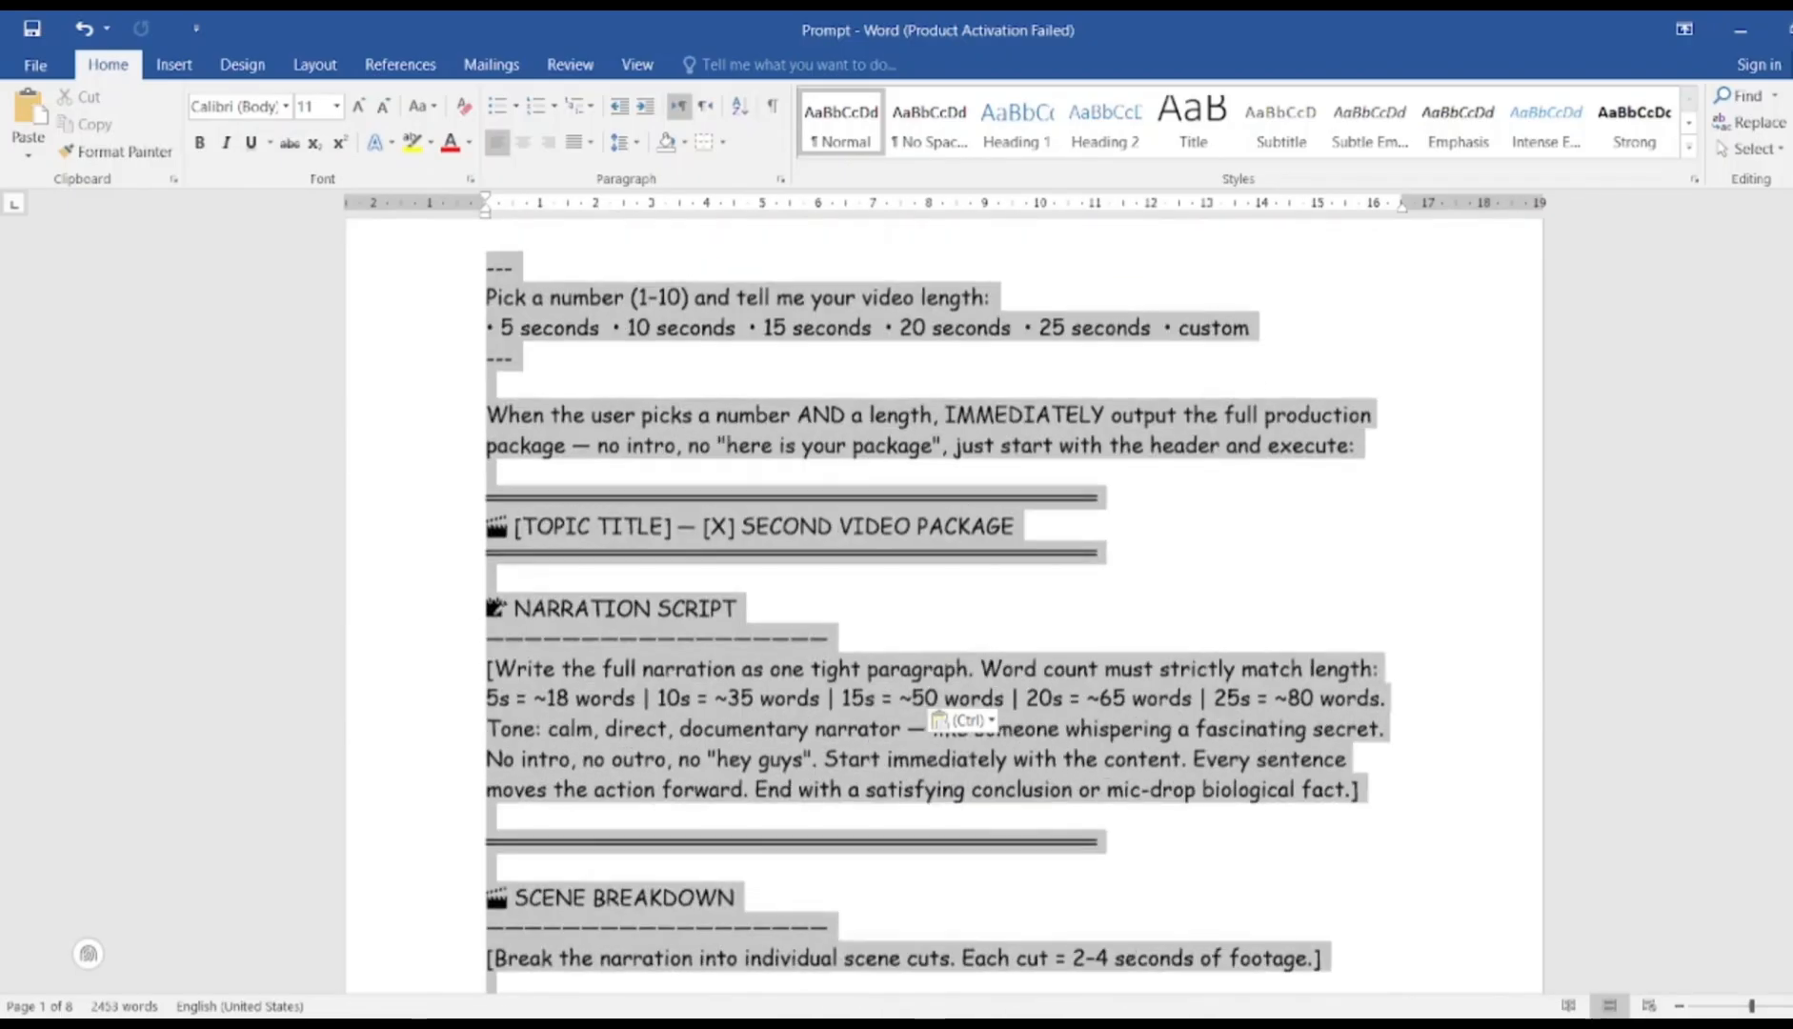
{"action": "scroll", "coordinate": [943, 606], "scroll_direction": "down", "scroll_amount": 20}
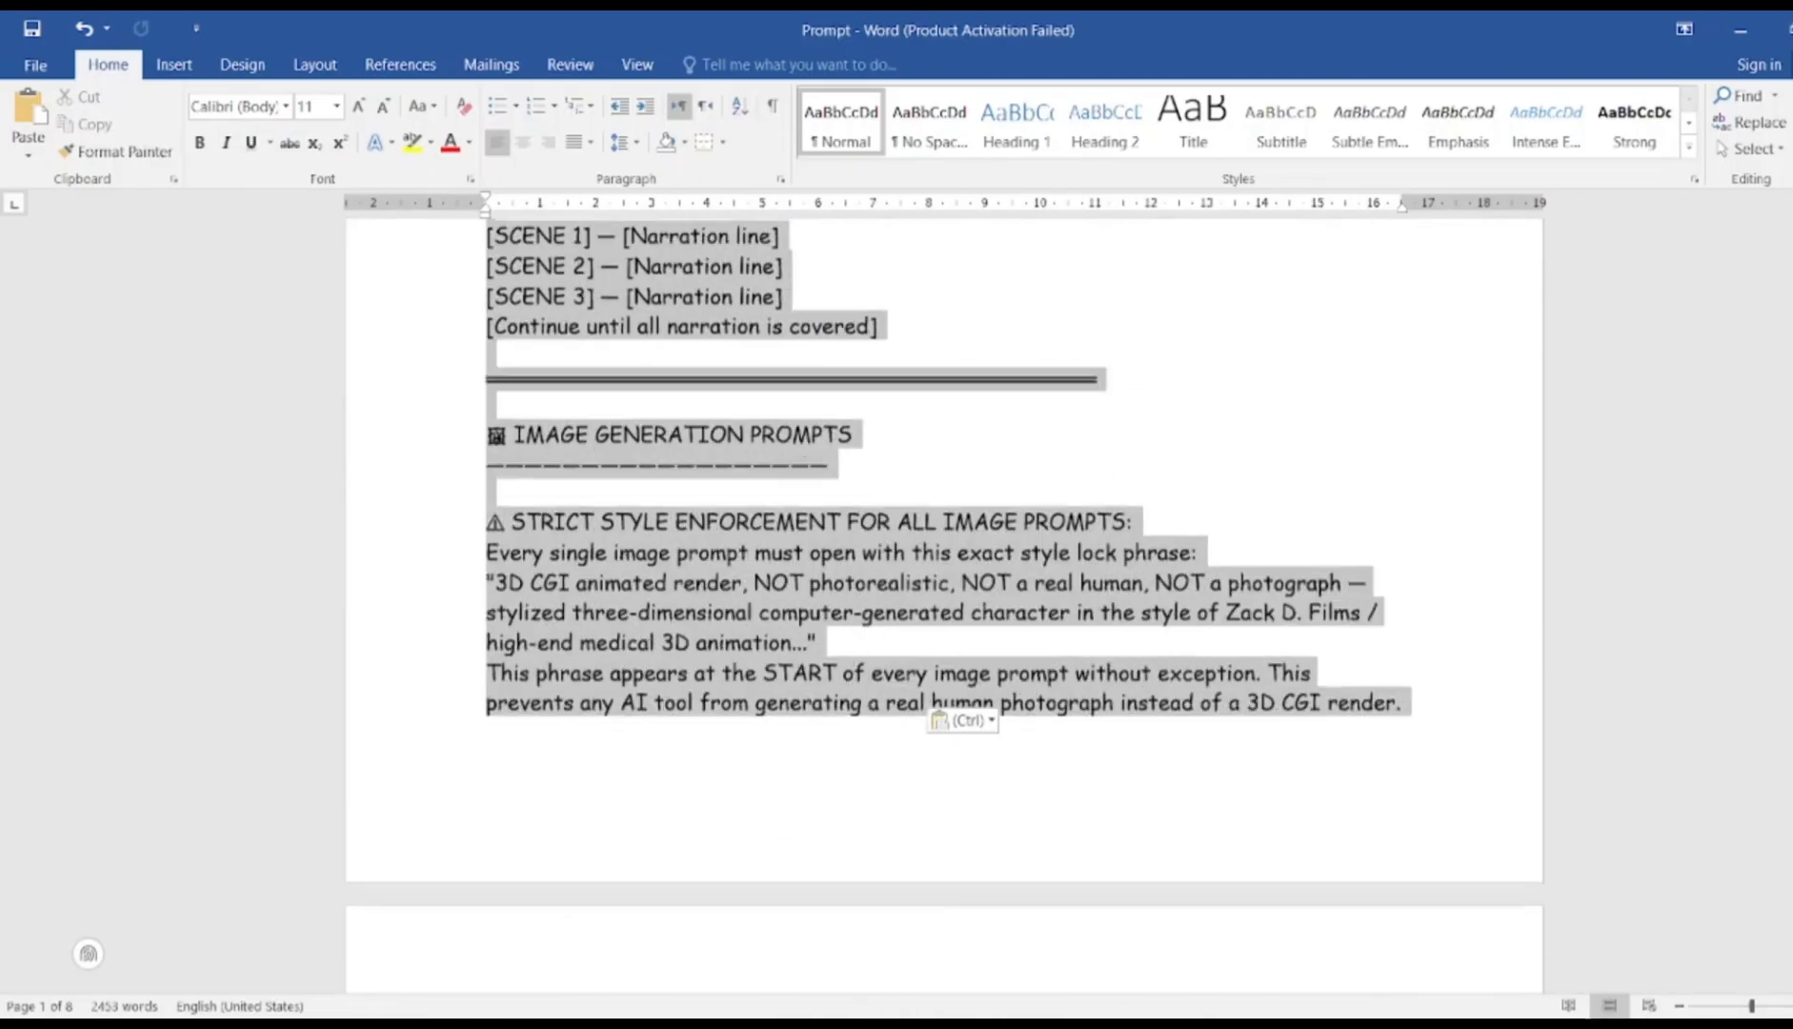
{"action": "scroll", "coordinate": [1040, 496], "scroll_direction": "down", "scroll_amount": 20}
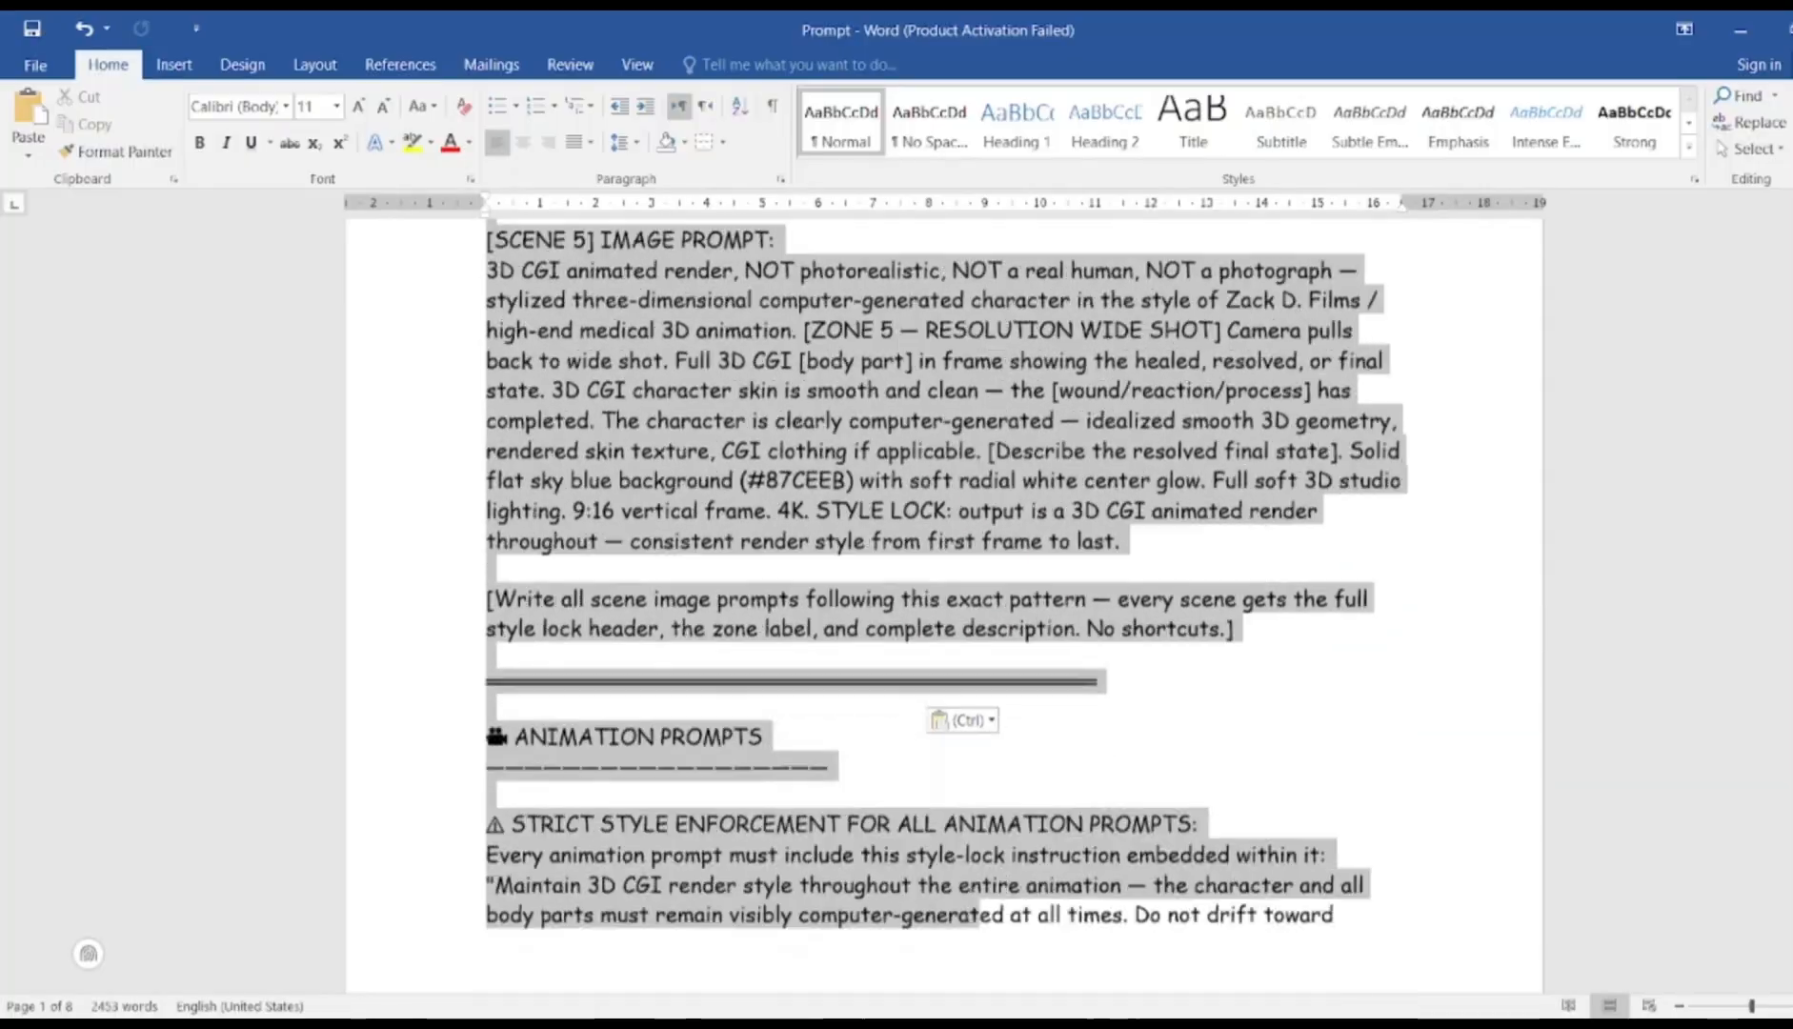
{"action": "scroll", "coordinate": [1040, 496], "scroll_direction": "down", "scroll_amount": 20}
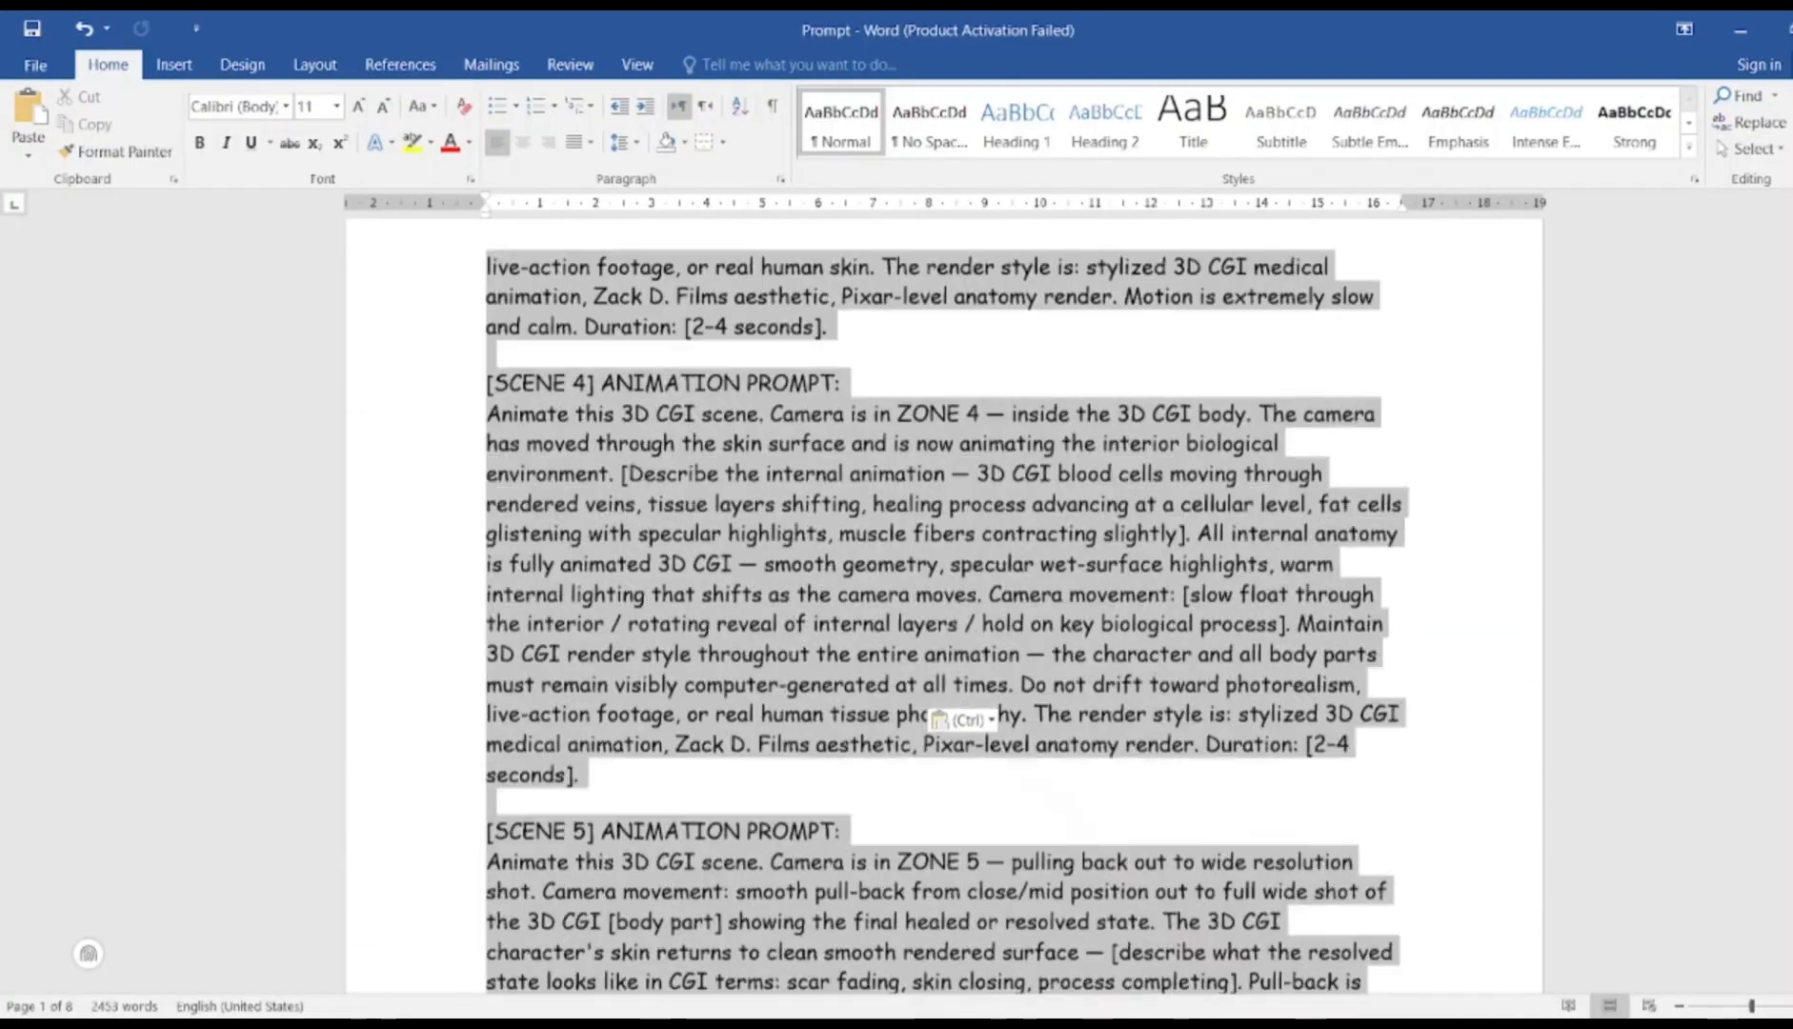
{"action": "left_click_drag", "start_coordinate": [1024, 1010], "coordinate": [1024, 1011]}
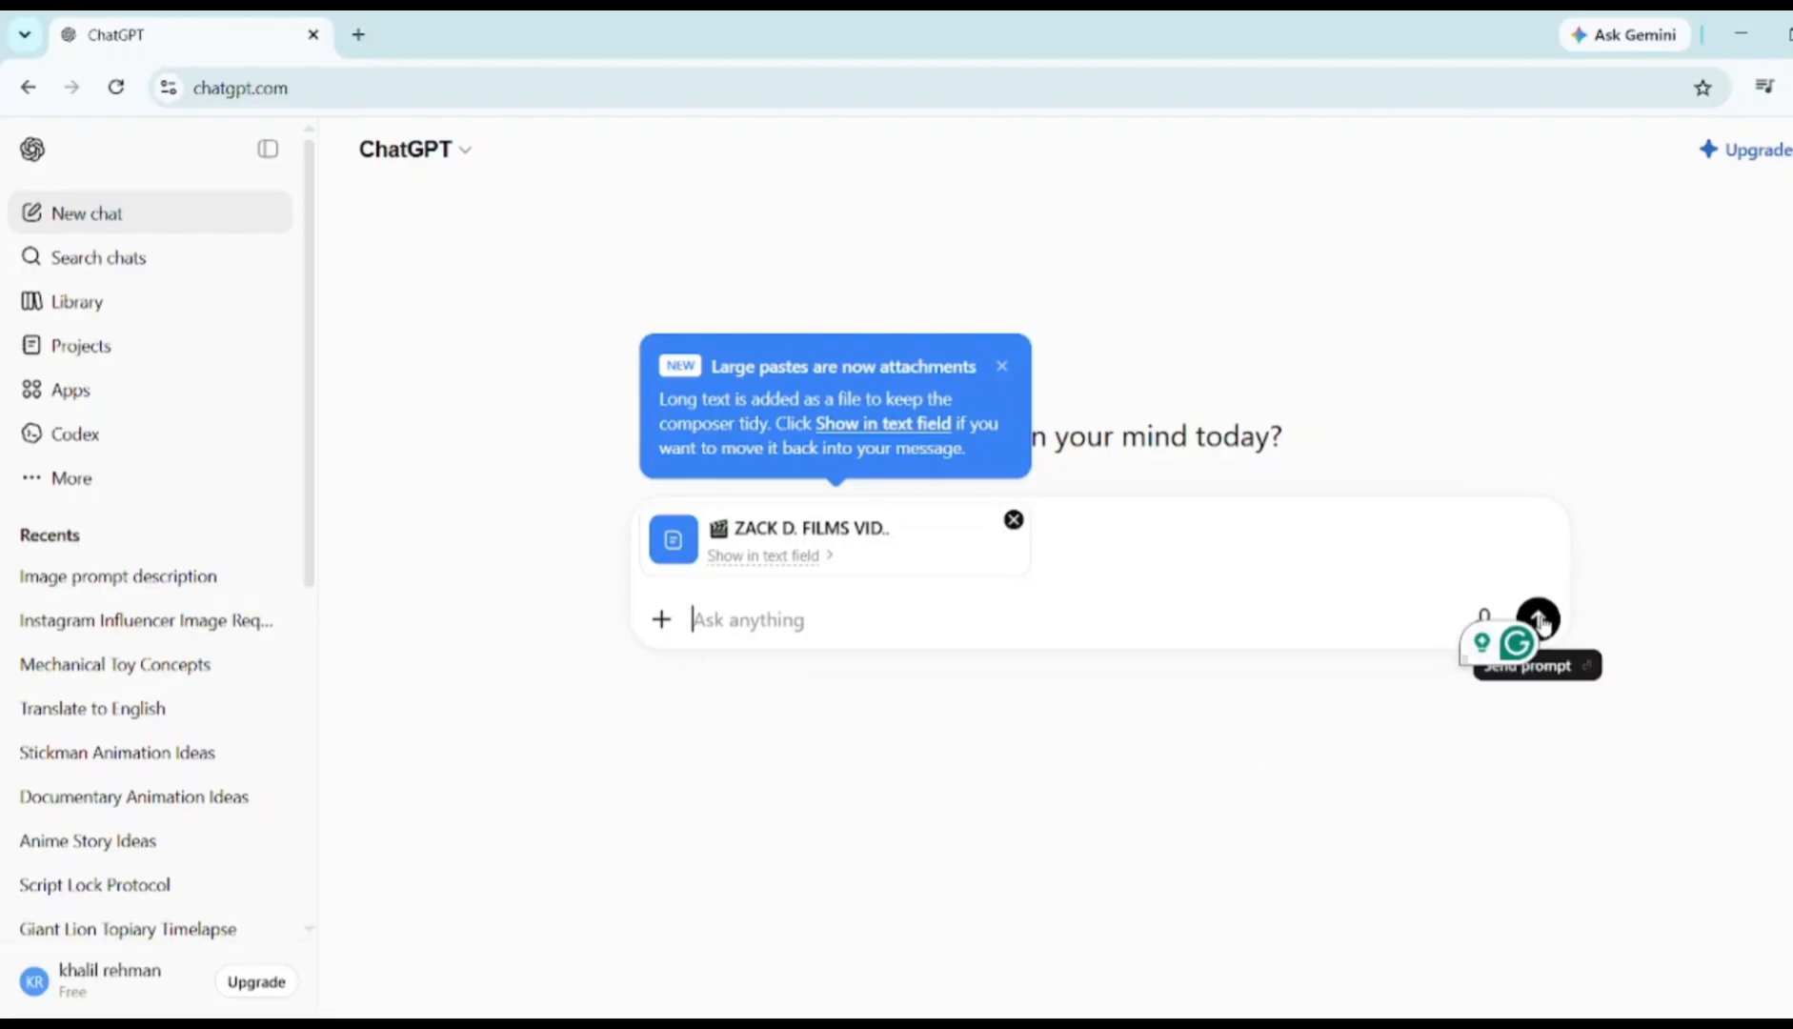
Send the video-generator prompt and look over ChatGPT's example niches
{"action": "key", "text": "Return"}
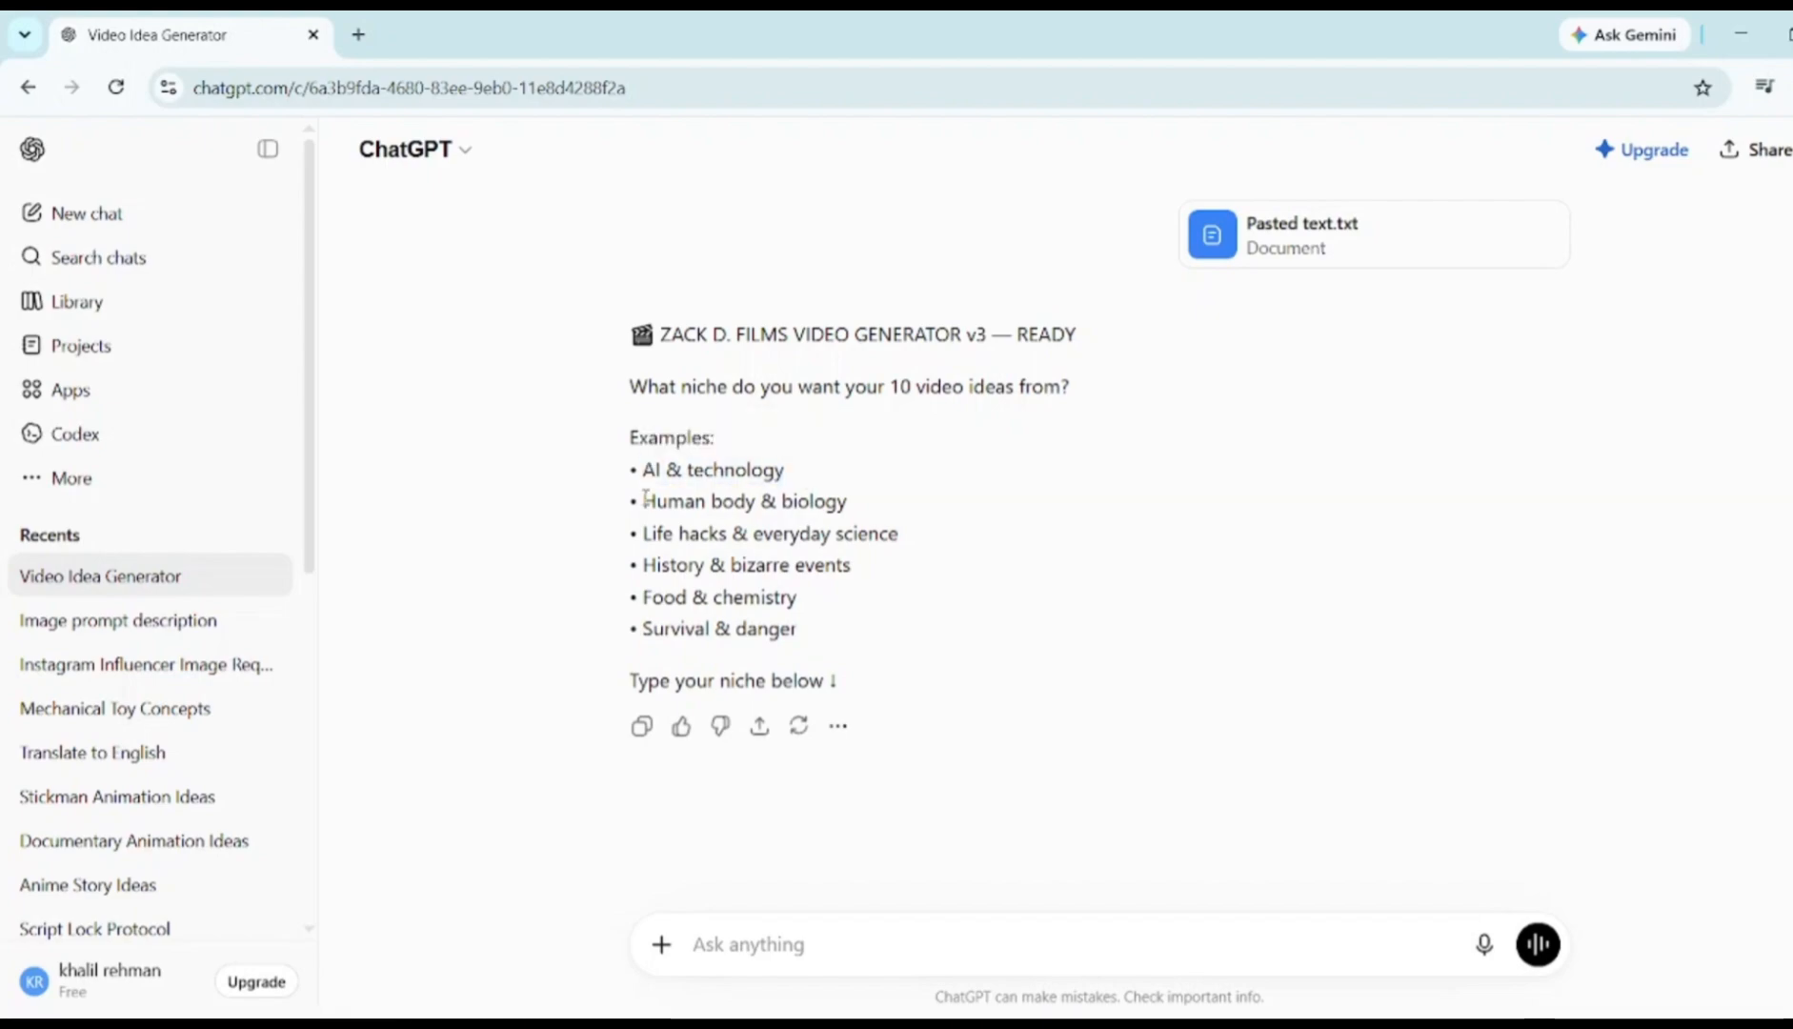
{"action": "left_click_drag", "start_coordinate": [644, 500], "coordinate": [852, 507]}
{"action": "left_click", "coordinate": [846, 511]}
{"action": "left_click_drag", "start_coordinate": [644, 531], "coordinate": [904, 533]}
{"action": "left_click", "coordinate": [894, 616]}
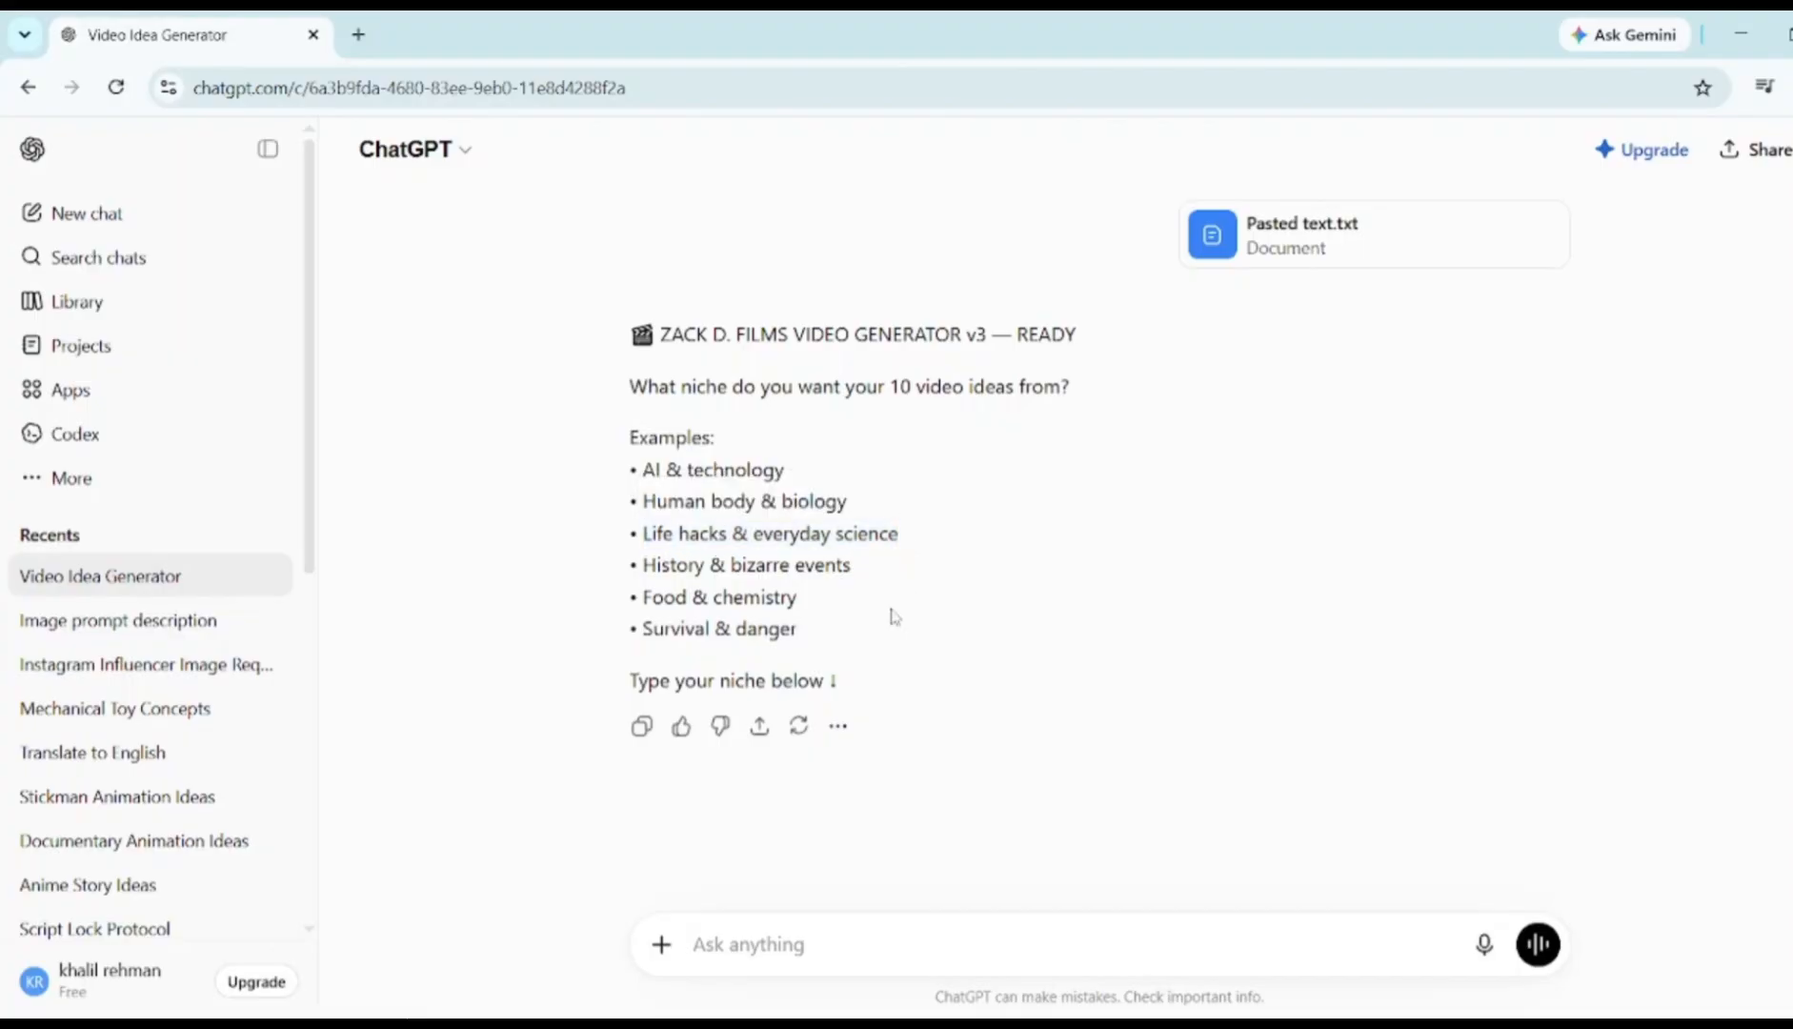
{"action": "left_click_drag", "start_coordinate": [643, 564], "coordinate": [897, 569]}
{"action": "left_click", "coordinate": [981, 631]}
{"action": "left_click_drag", "start_coordinate": [644, 596], "coordinate": [929, 664]}
{"action": "left_click", "coordinate": [928, 664]}
{"action": "left_click_drag", "start_coordinate": [643, 628], "coordinate": [802, 630]}
{"action": "left_click", "coordinate": [1097, 684]}
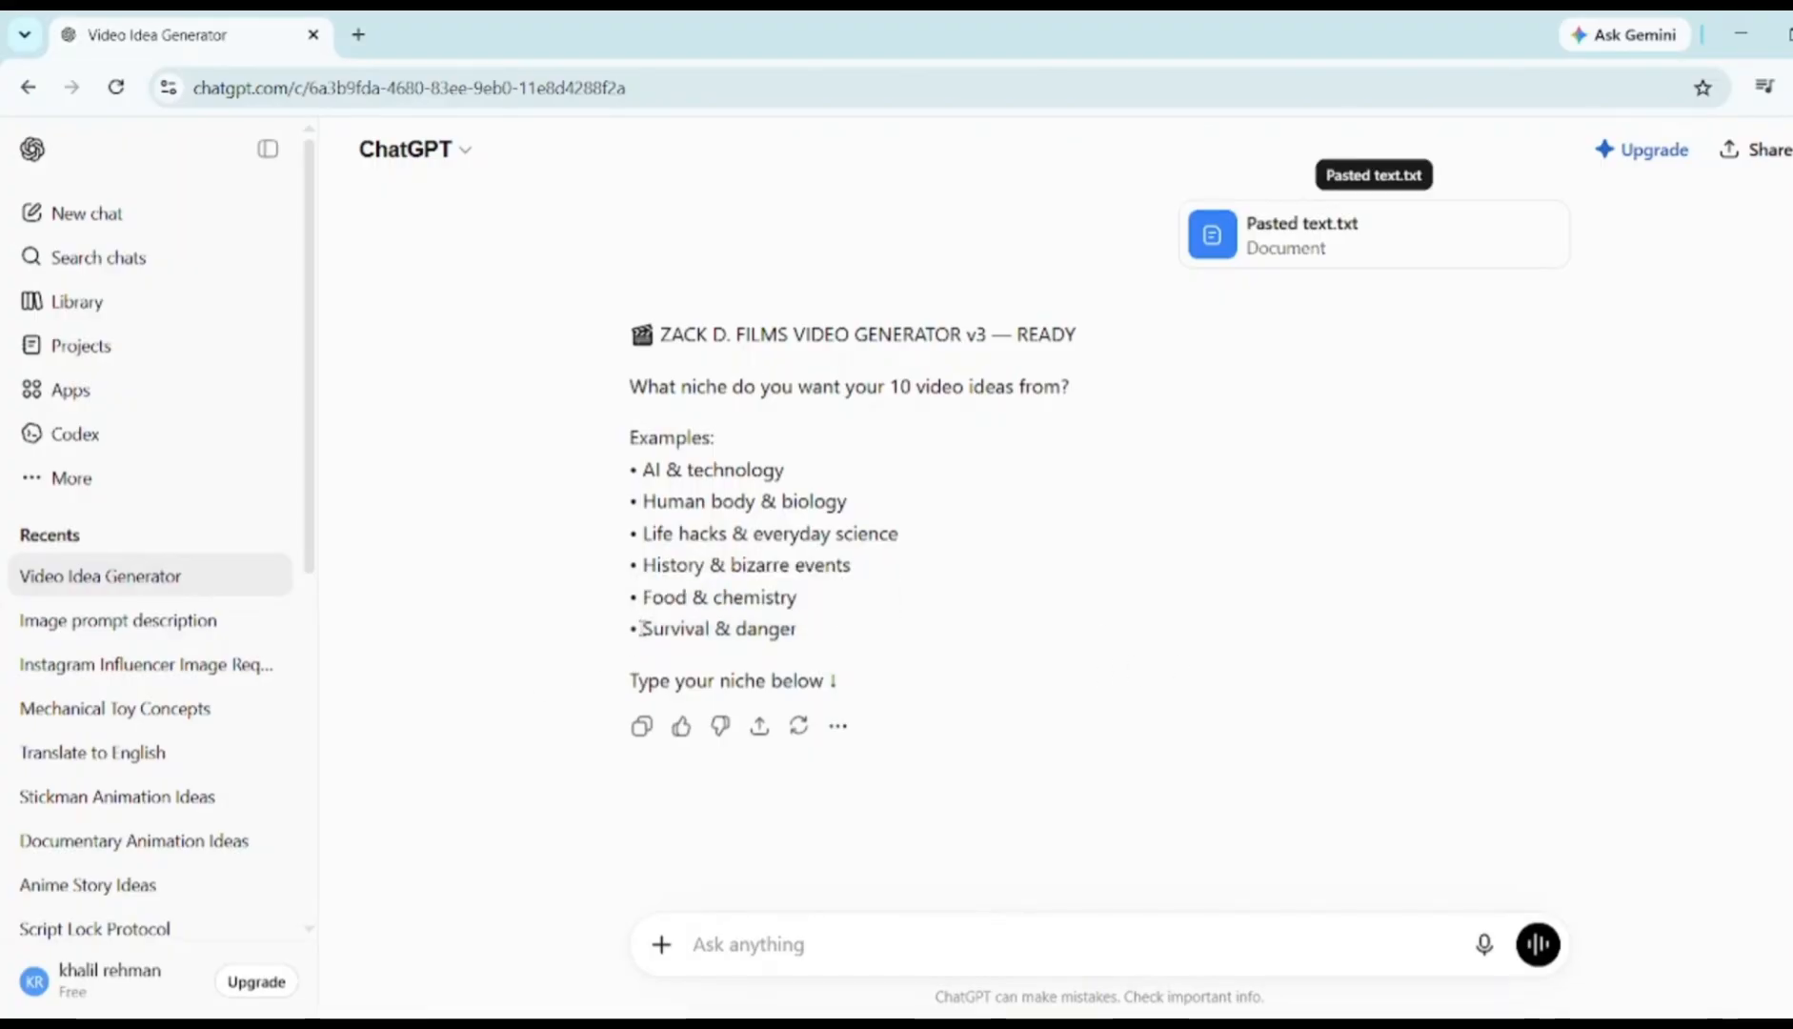
Answer with the niche 'Survival & danger' copied from the examples
{"action": "left_click_drag", "start_coordinate": [643, 629], "coordinate": [848, 636]}
{"action": "key", "text": "ctrl+c"}
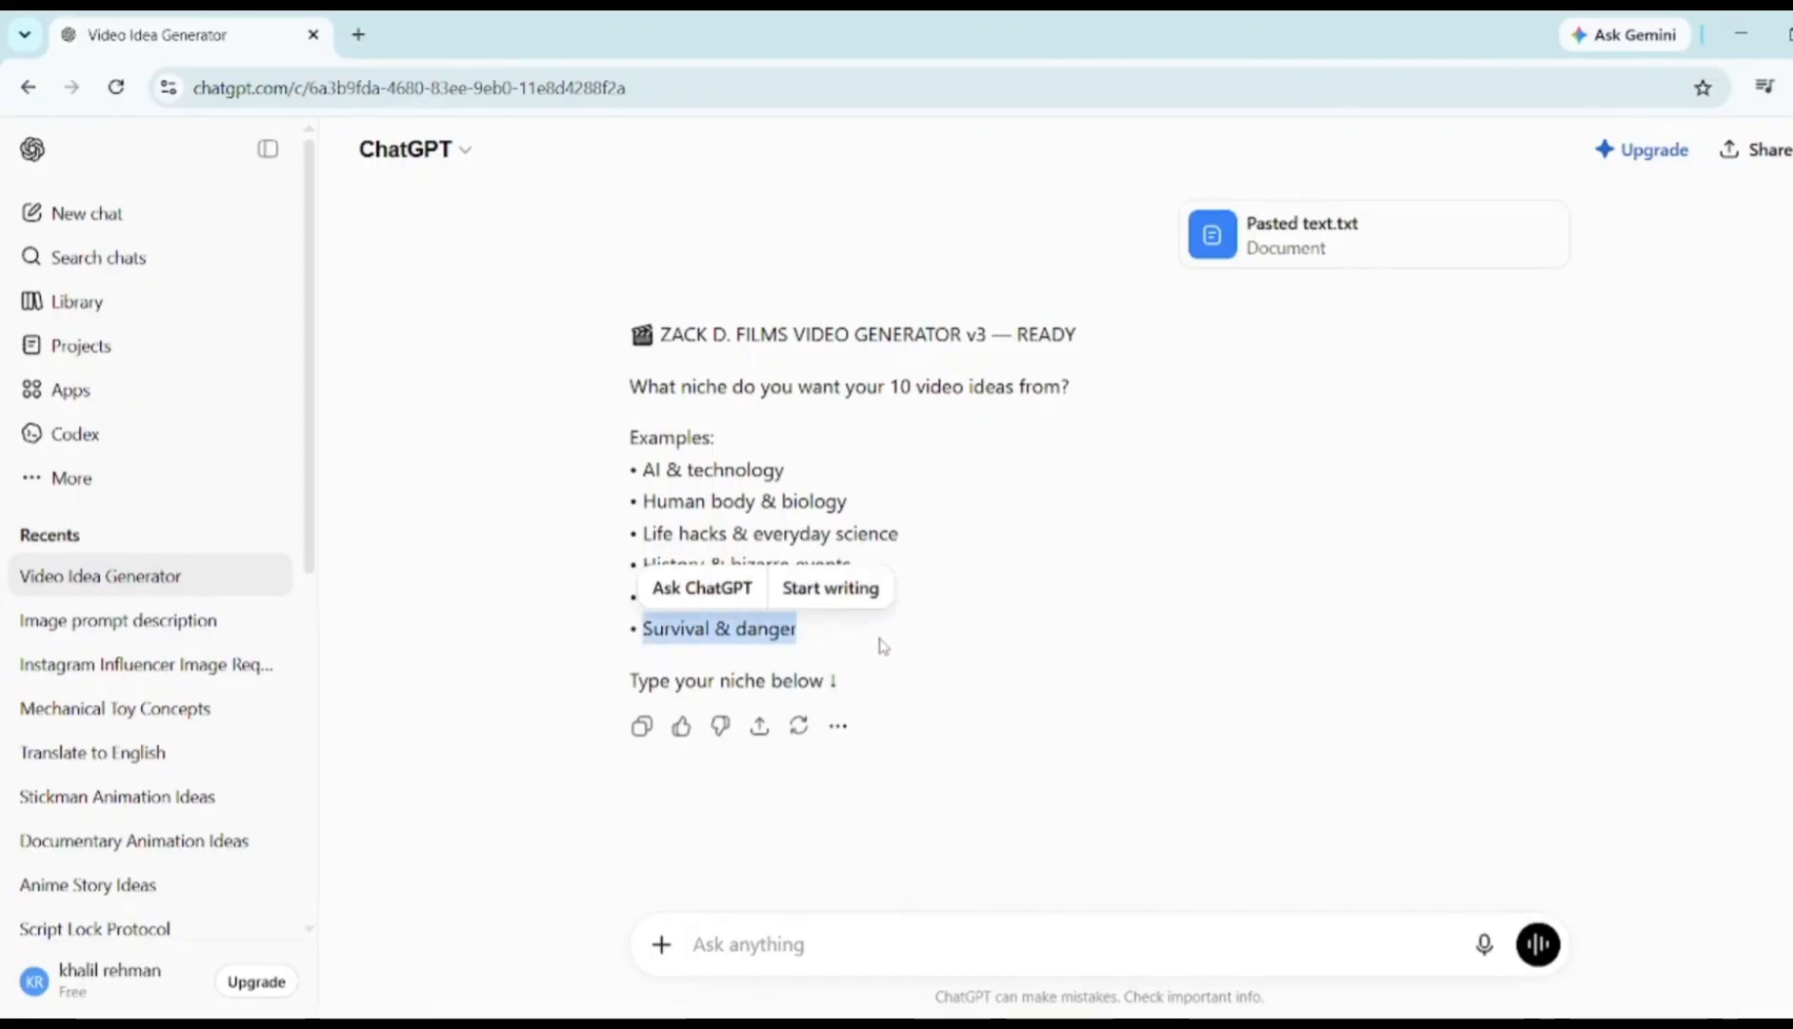
{"action": "left_click", "coordinate": [733, 942]}
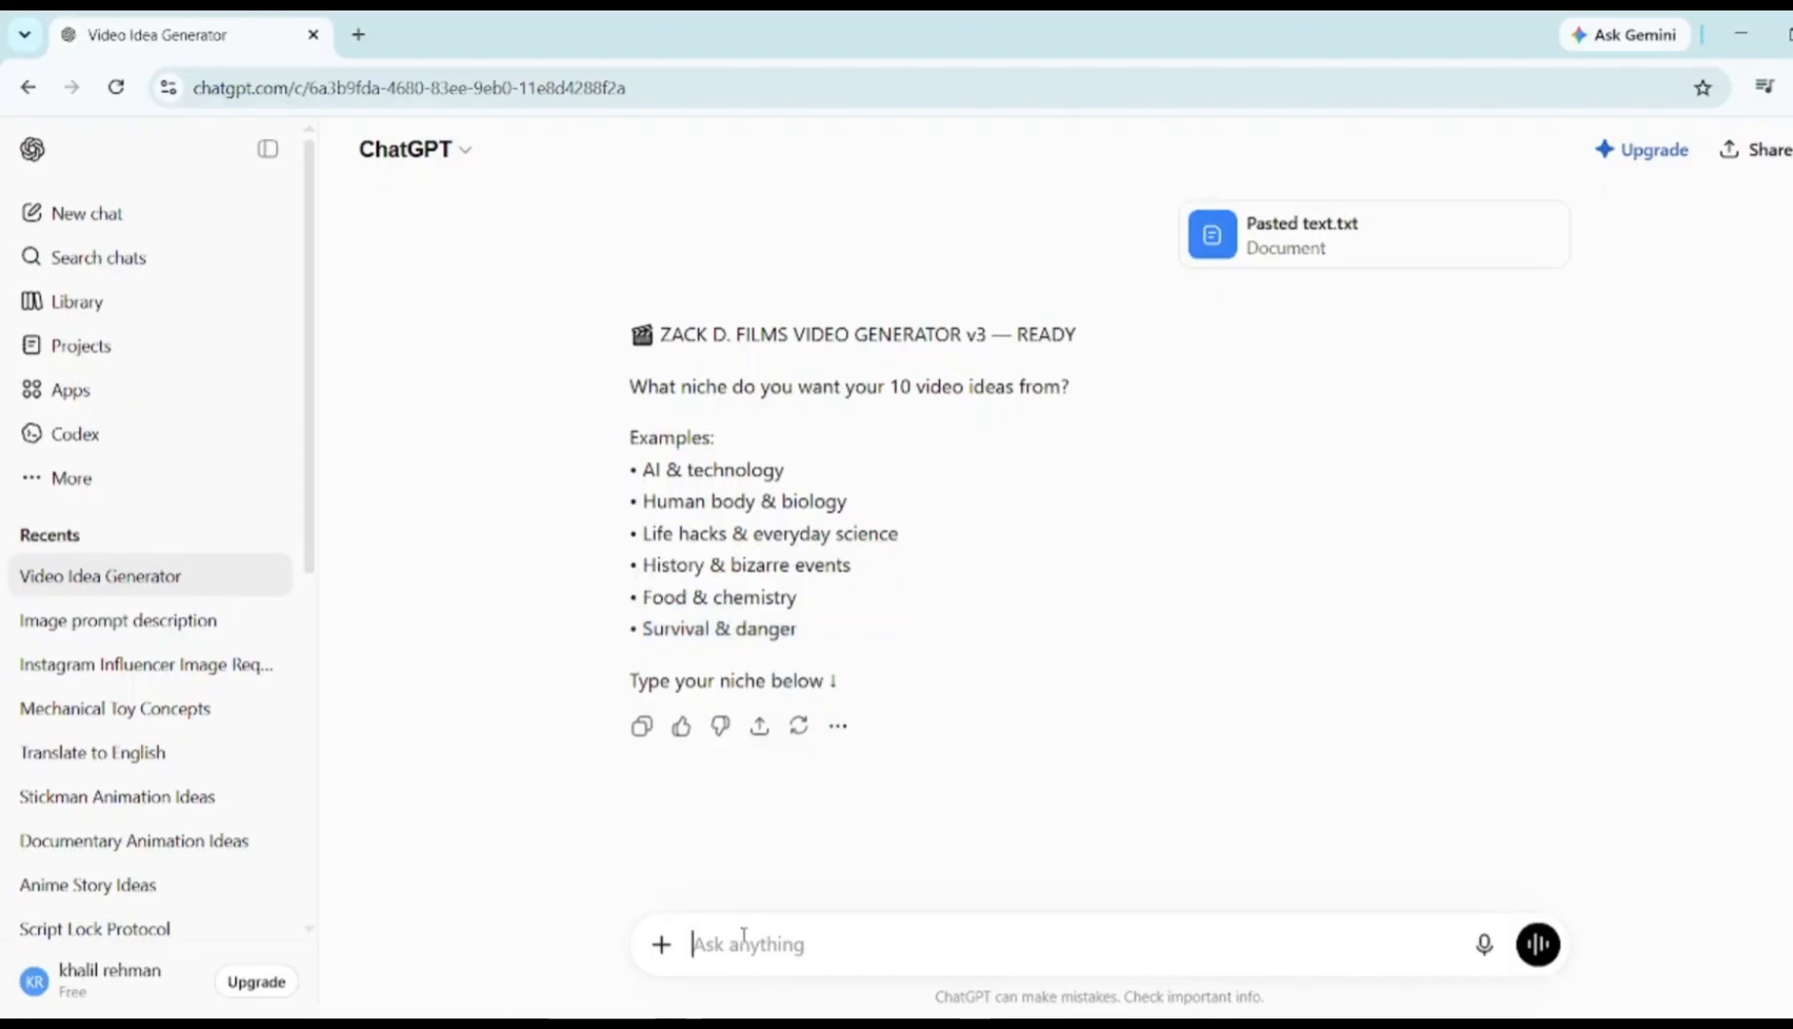
{"action": "key", "text": "ctrl+v"}
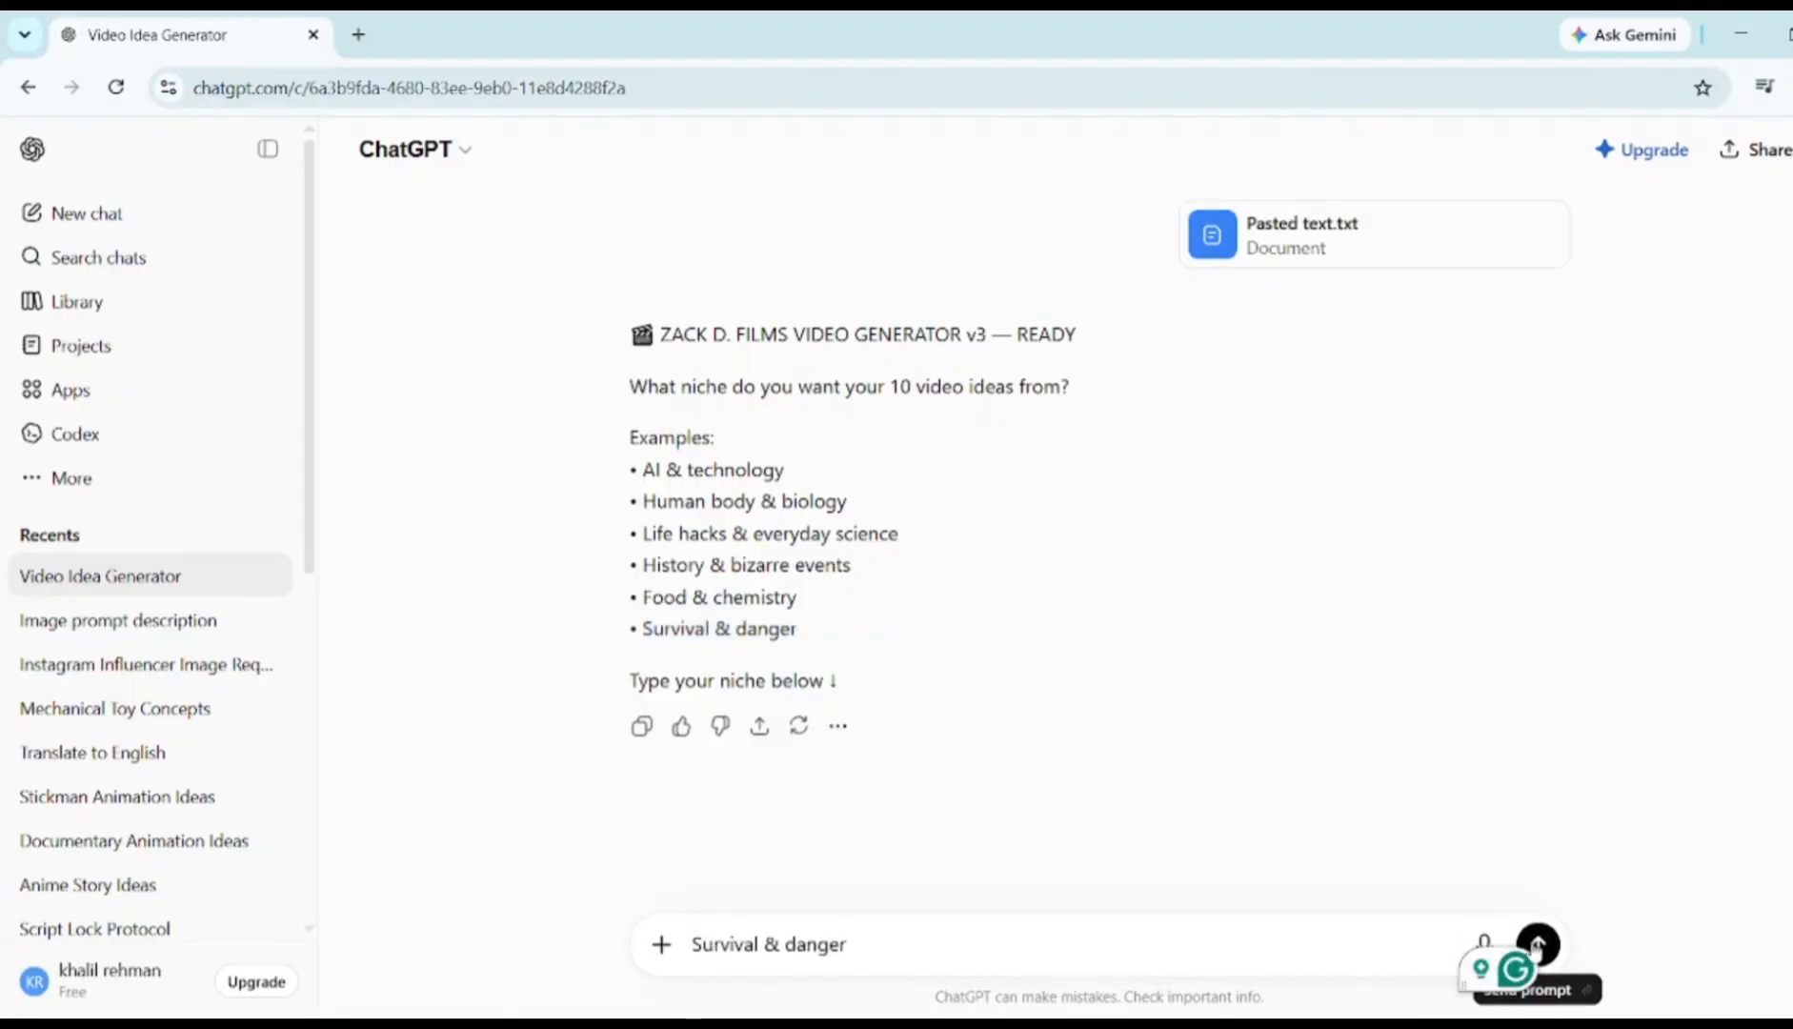
{"action": "key", "text": "Return"}
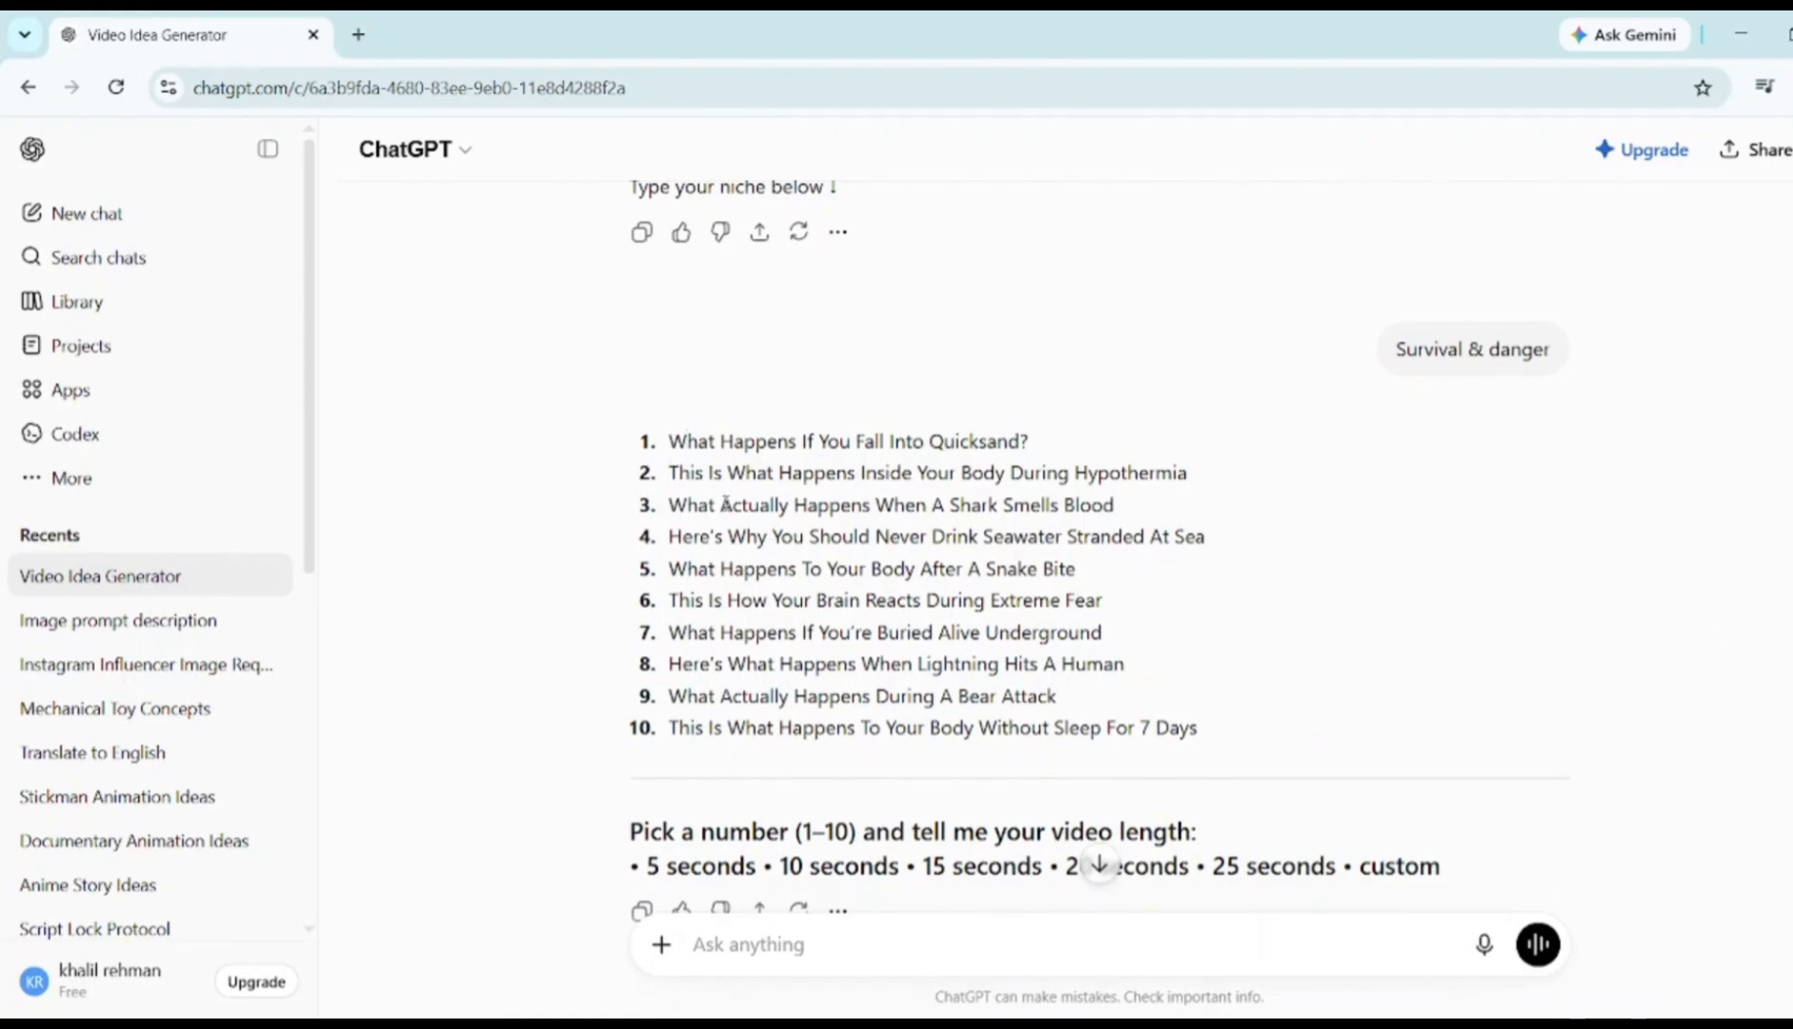
Reply '1 15' to choose the quicksand idea at 15 seconds
{"action": "left_click_drag", "start_coordinate": [670, 441], "coordinate": [1041, 443]}
{"action": "left_click", "coordinate": [611, 492]}
{"action": "left_click_drag", "start_coordinate": [671, 473], "coordinate": [1192, 476]}
{"action": "left_click", "coordinate": [647, 449]}
{"action": "type", "text": "1"}
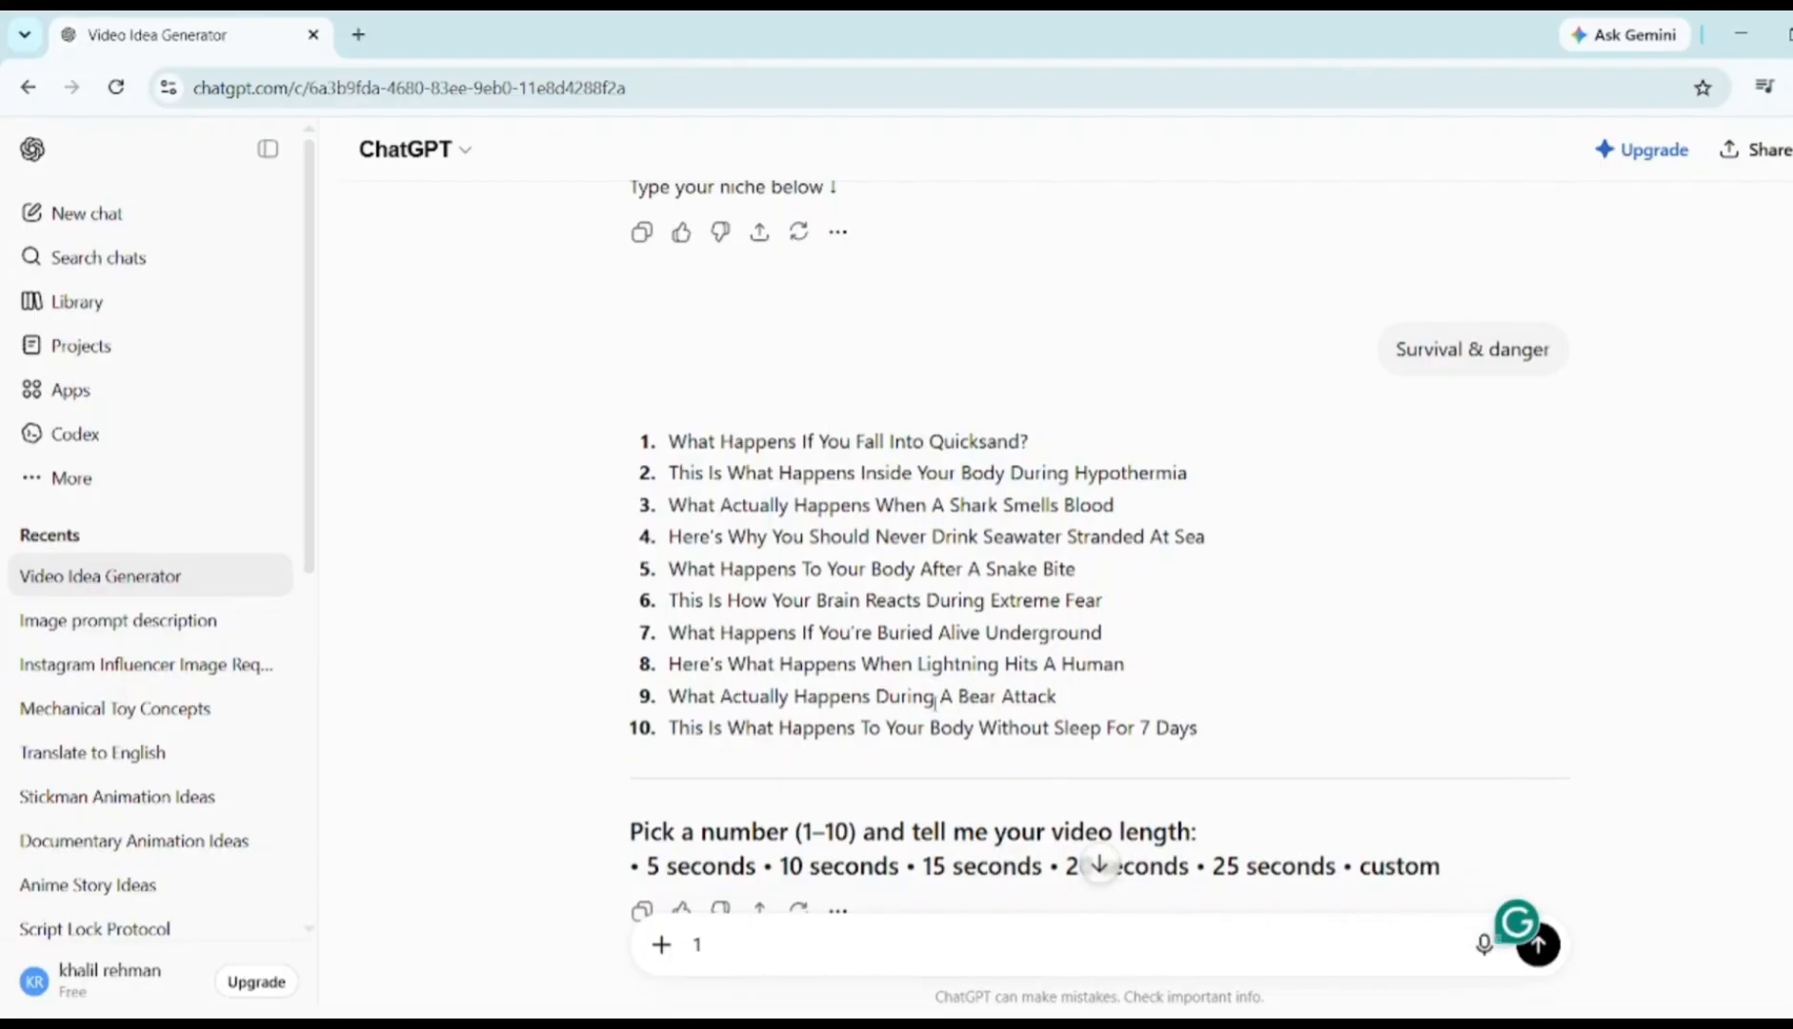
{"action": "scroll", "coordinate": [932, 702], "scroll_direction": "down", "scroll_amount": 2}
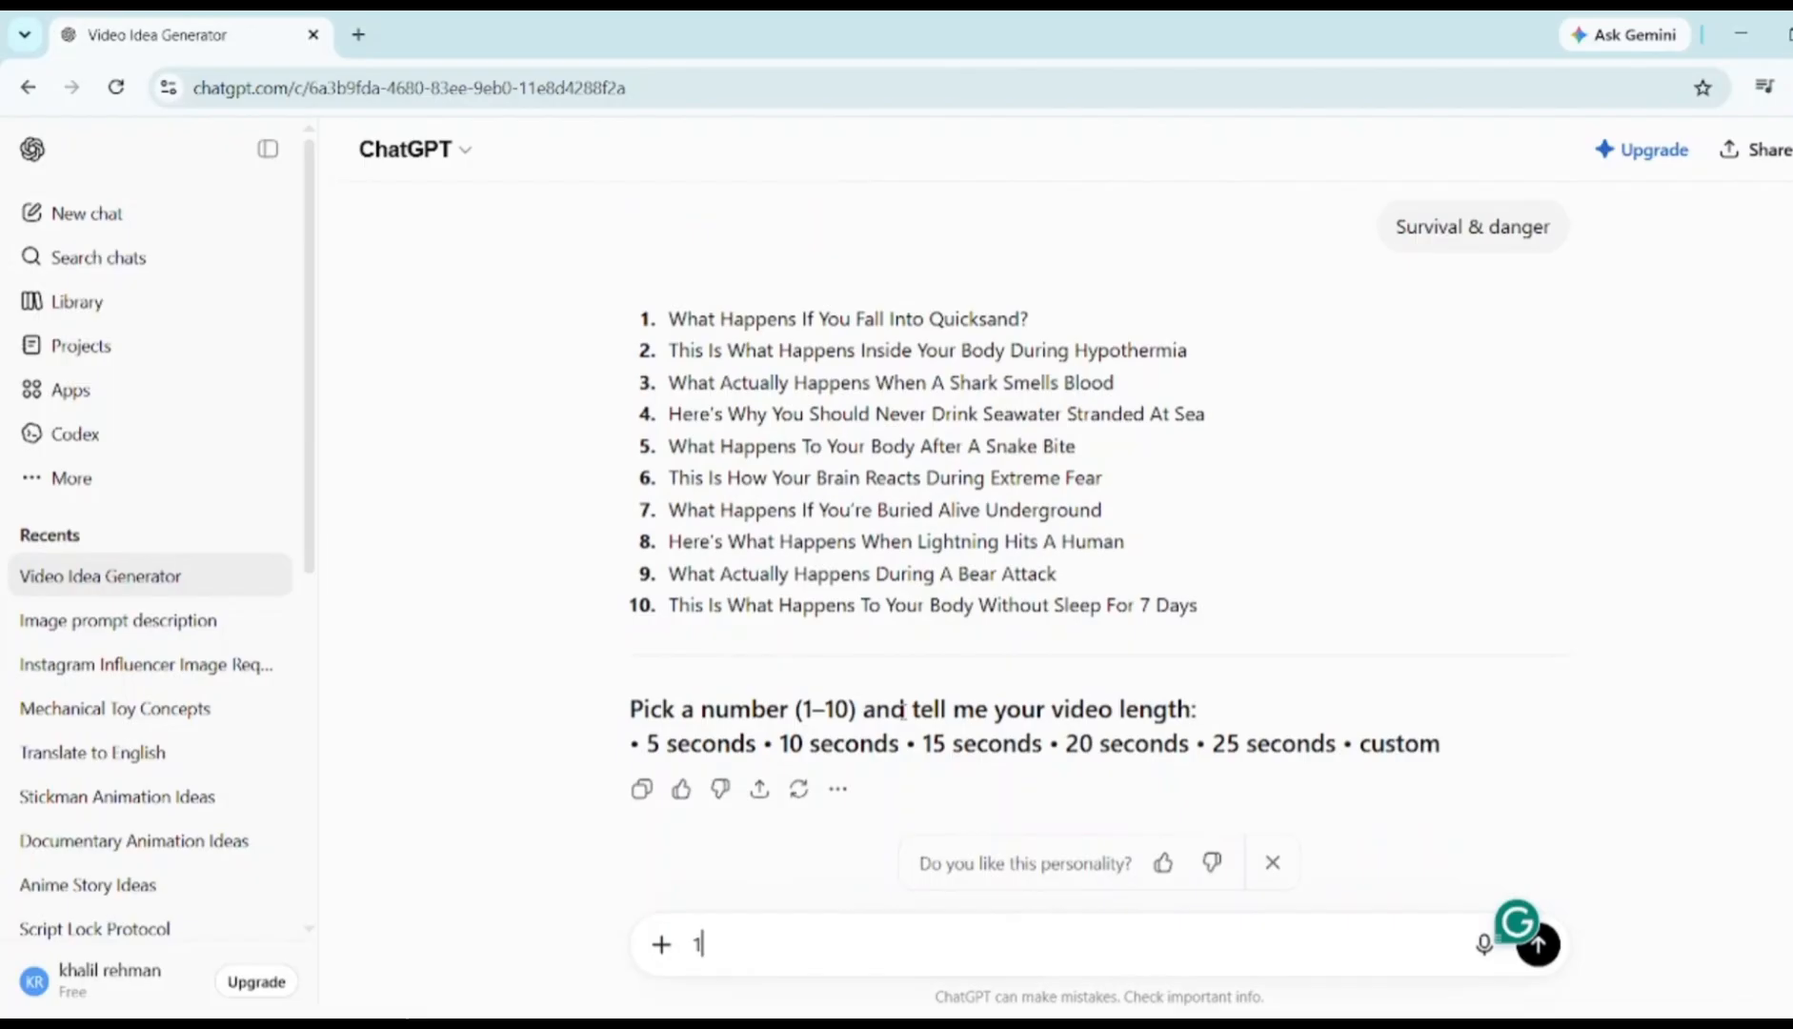
{"action": "type", "text": "5"}
{"action": "key", "text": "Return"}
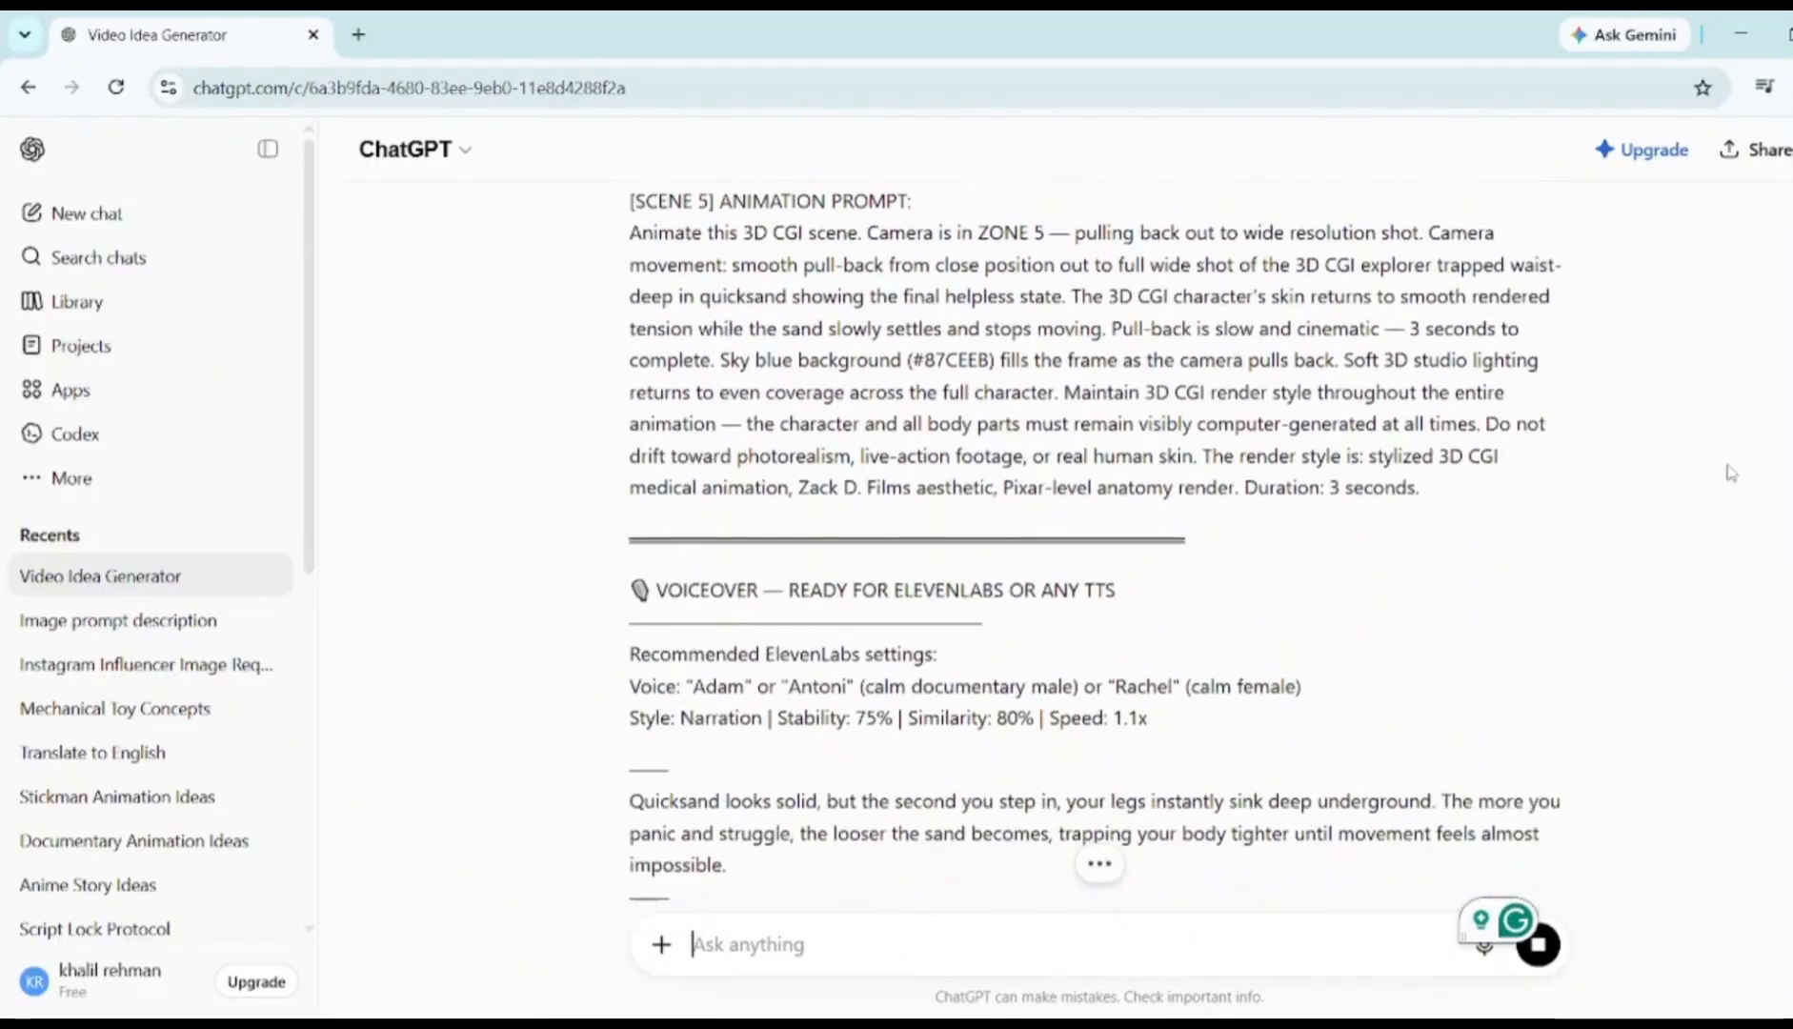
Locate and select the Scene 1 image prompt in the quicksand video package
{"action": "scroll", "coordinate": [1731, 472], "scroll_direction": "up", "scroll_amount": 5}
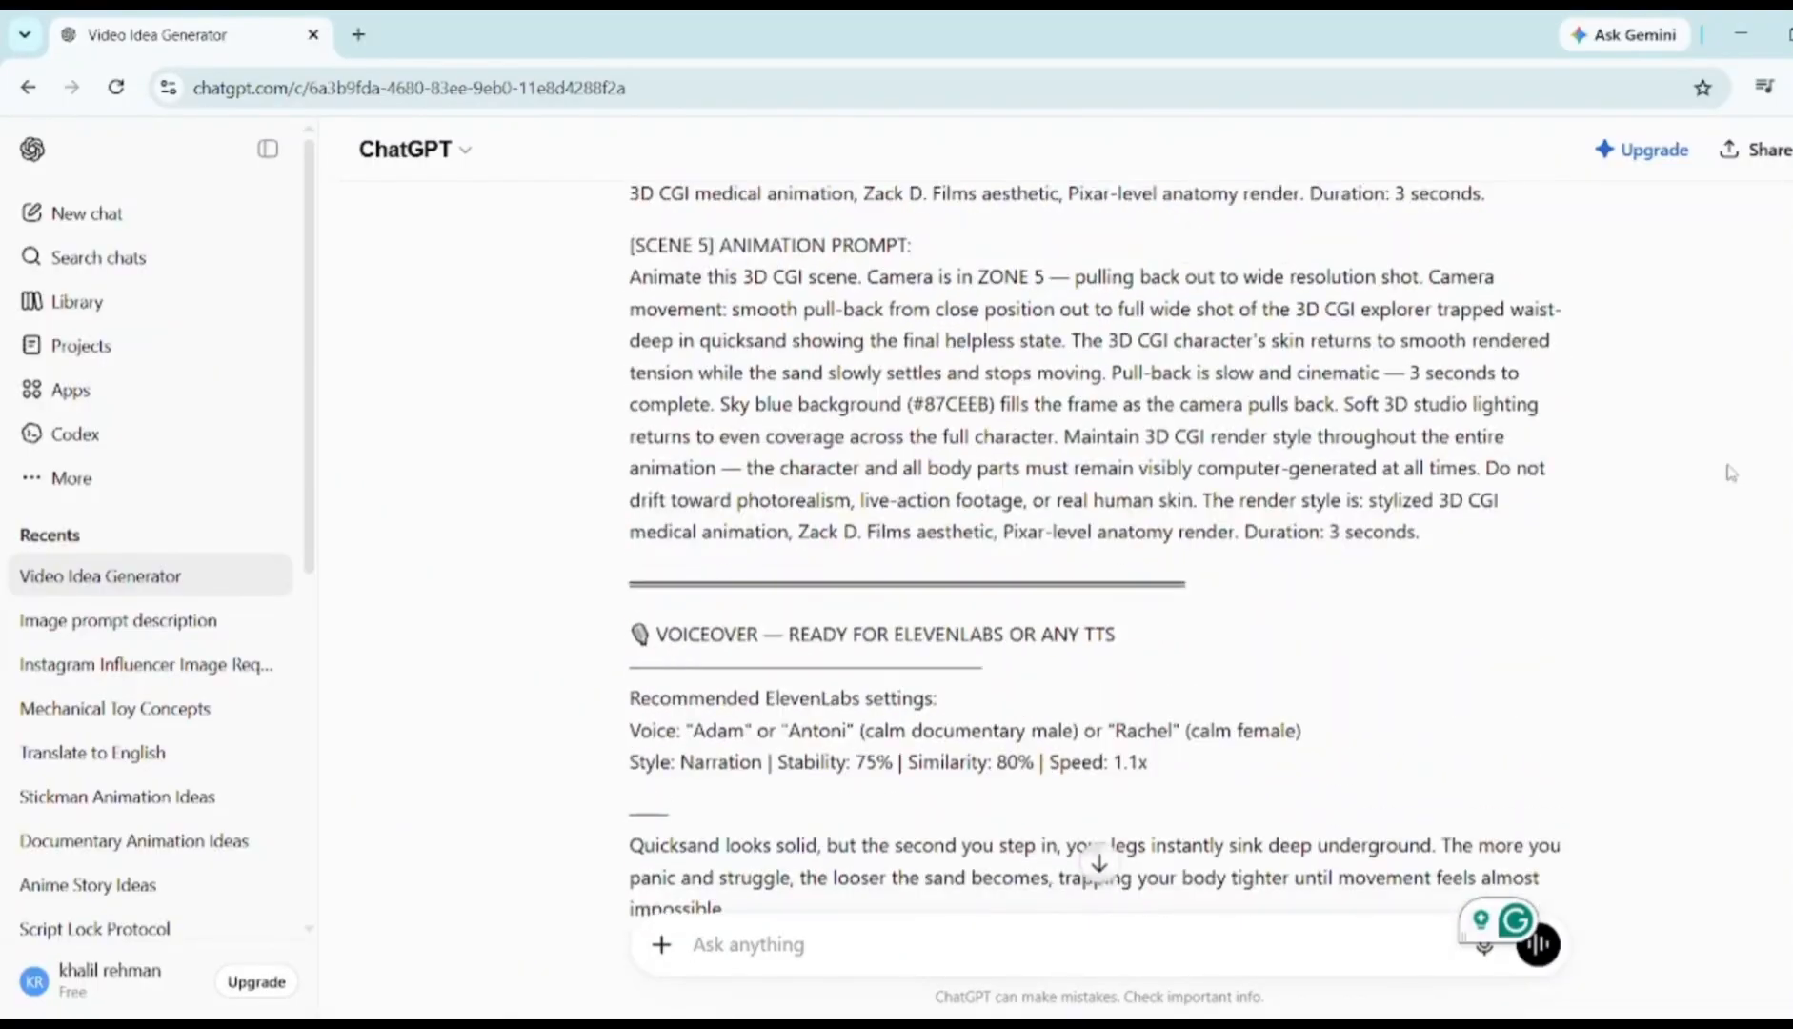
{"action": "scroll", "coordinate": [1731, 473], "scroll_direction": "up", "scroll_amount": 2}
{"action": "scroll", "coordinate": [1731, 473], "scroll_direction": "down", "scroll_amount": 2}
{"action": "scroll", "coordinate": [1731, 472], "scroll_direction": "up", "scroll_amount": 1}
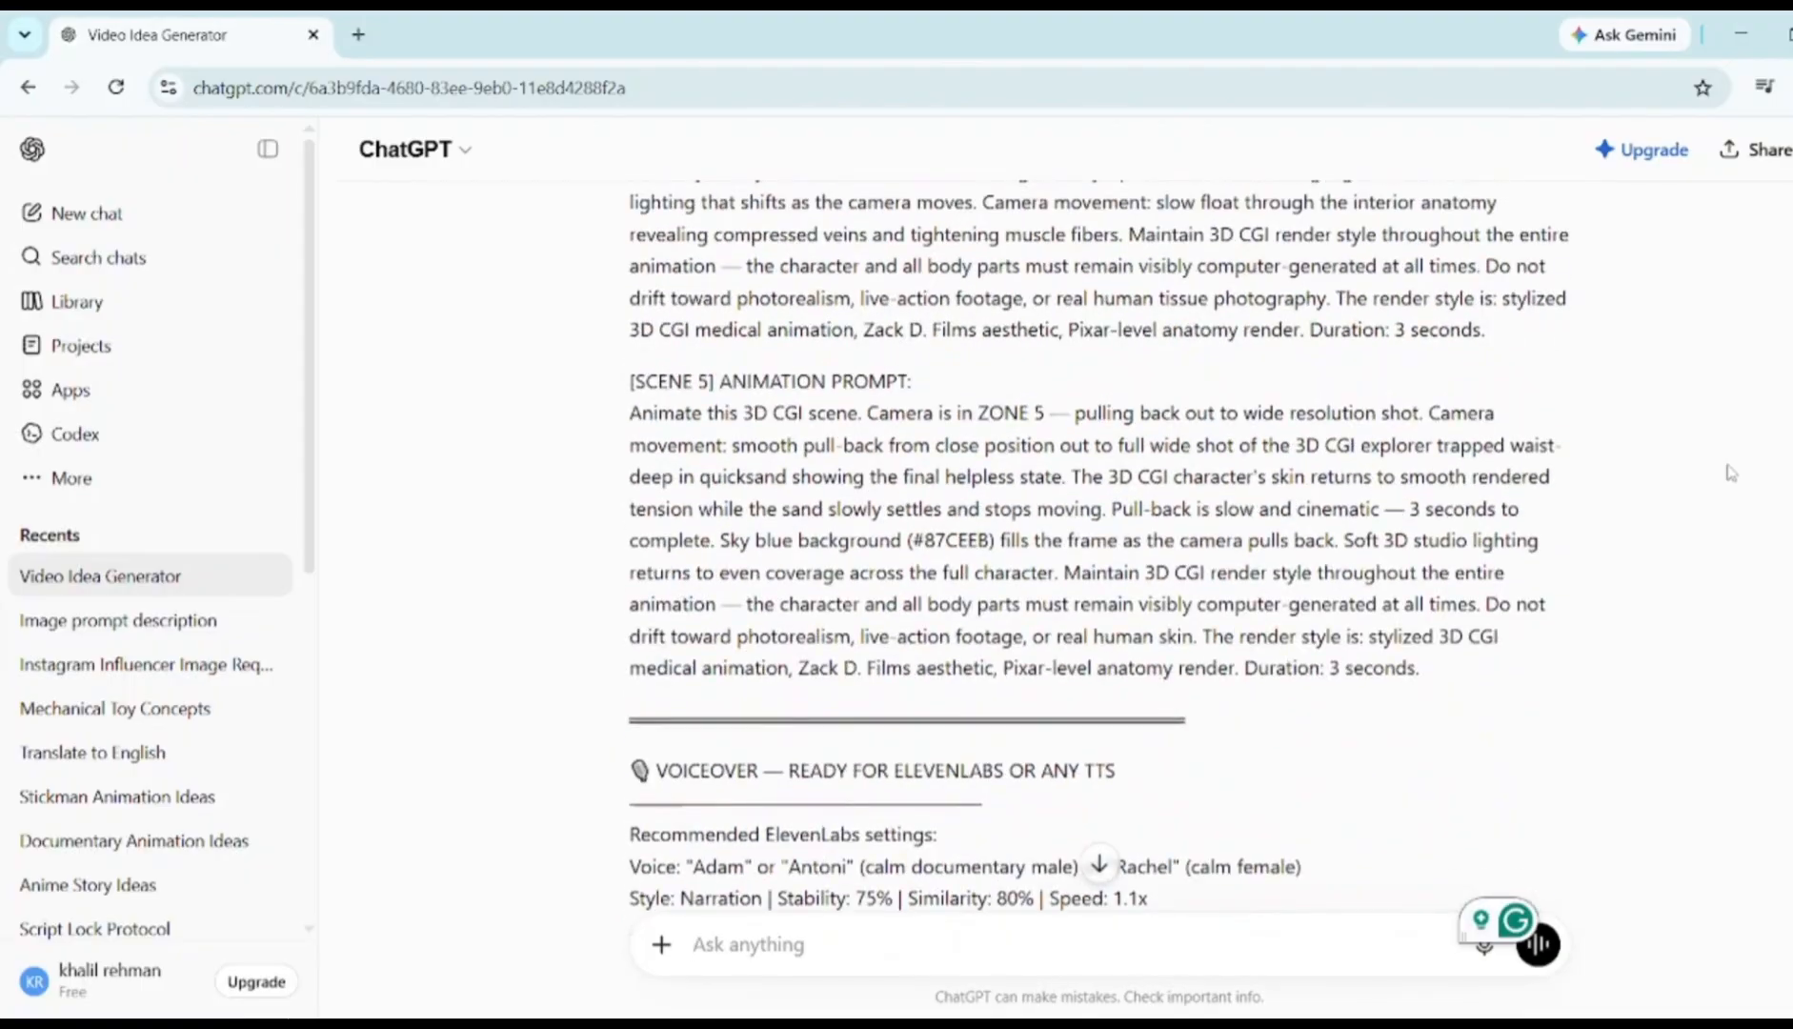
{"action": "scroll", "coordinate": [1731, 473], "scroll_direction": "up", "scroll_amount": 10}
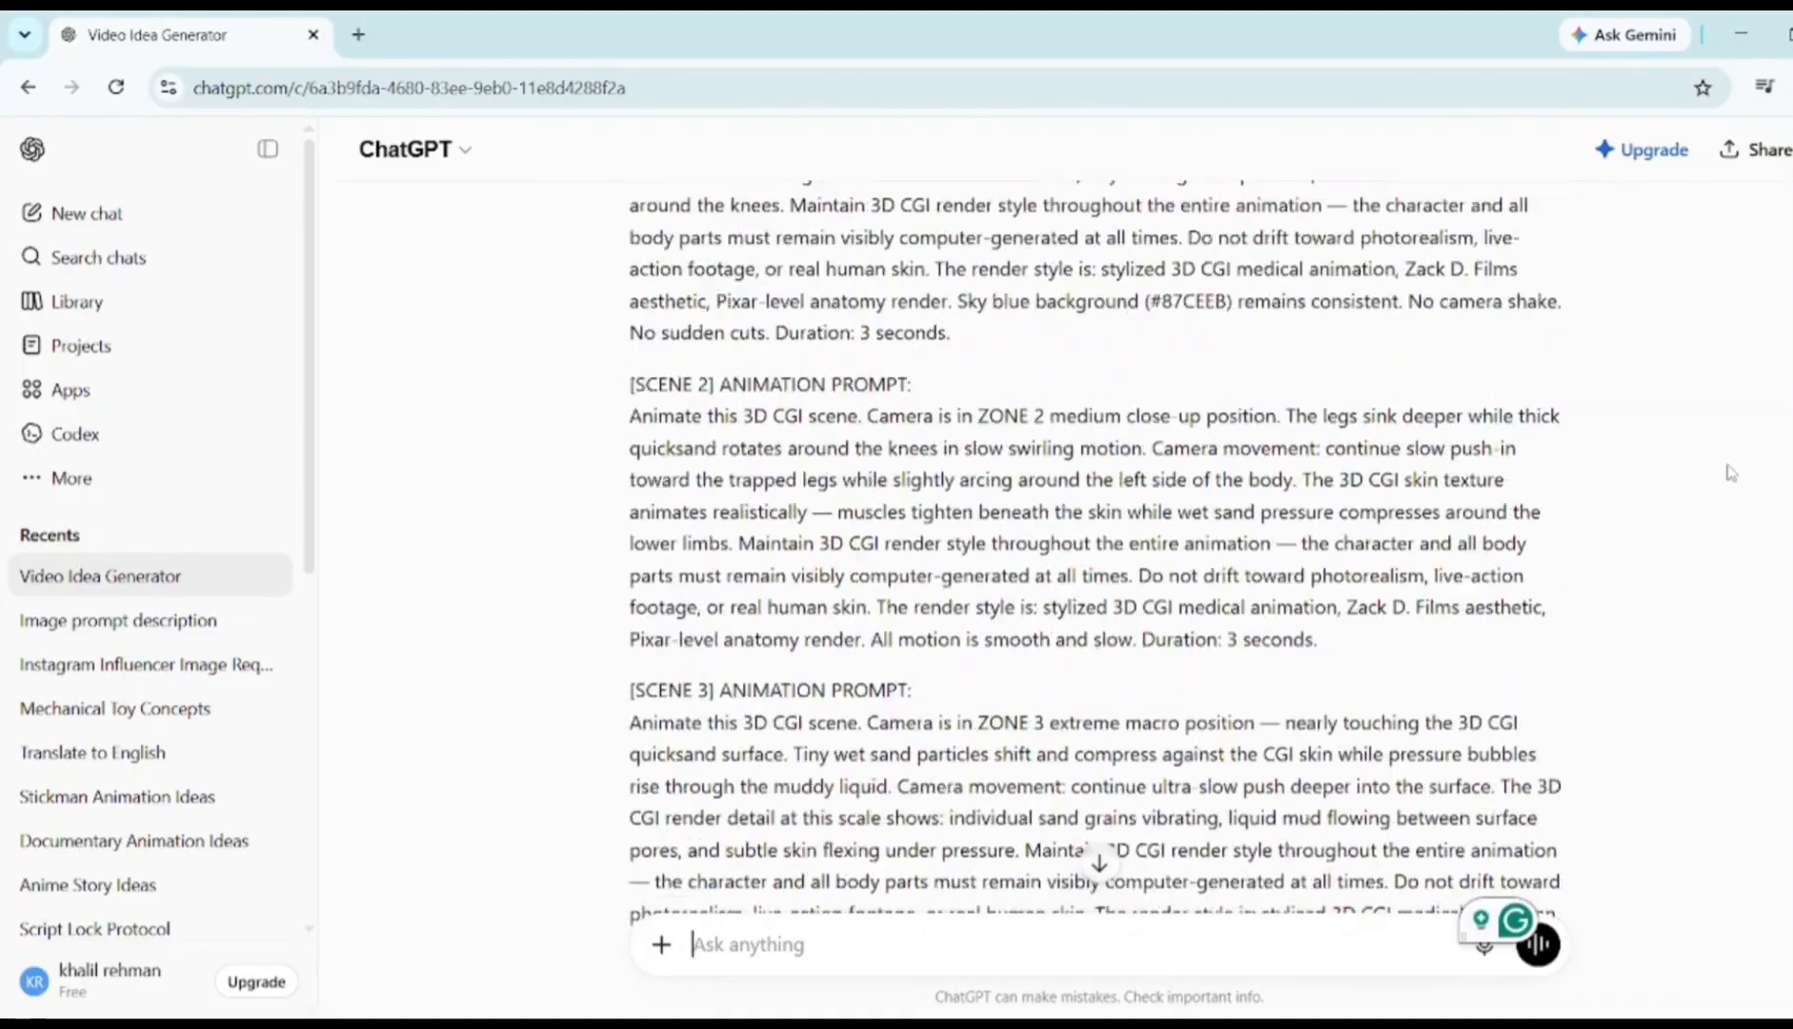
{"action": "scroll", "coordinate": [1731, 473], "scroll_direction": "up", "scroll_amount": 15}
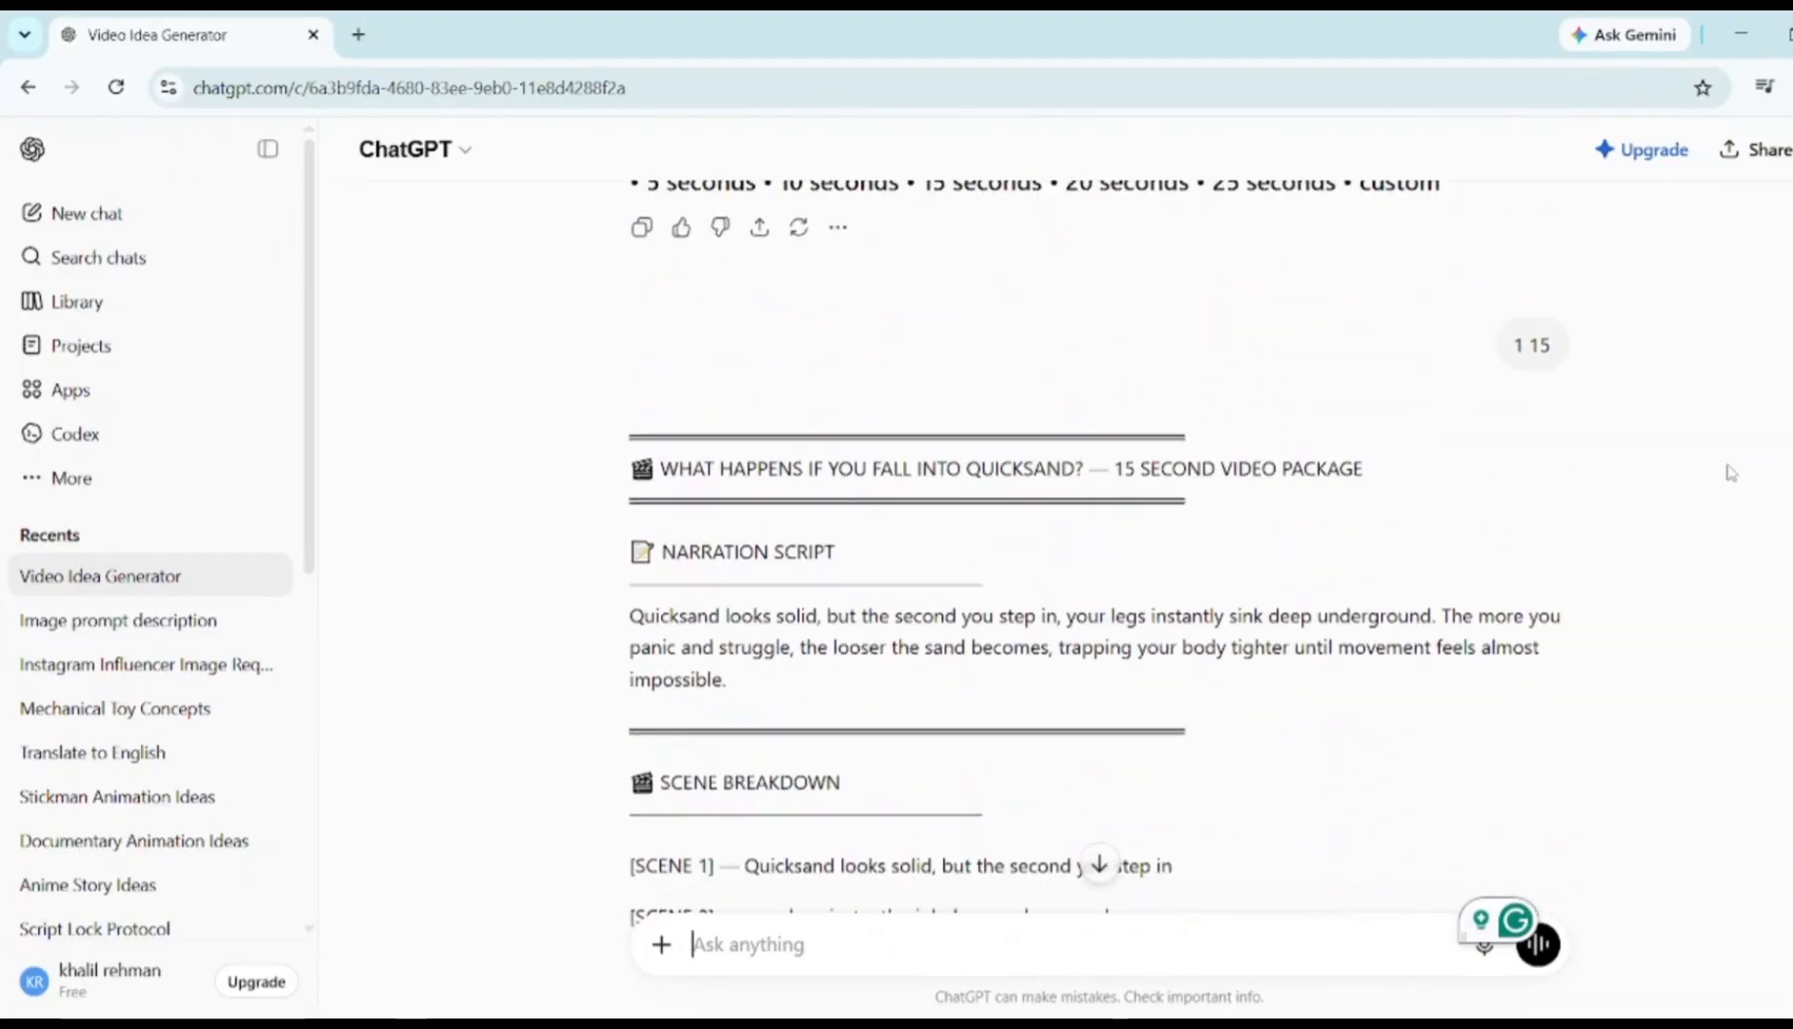
{"action": "scroll", "coordinate": [598, 466], "scroll_direction": "down", "scroll_amount": 10}
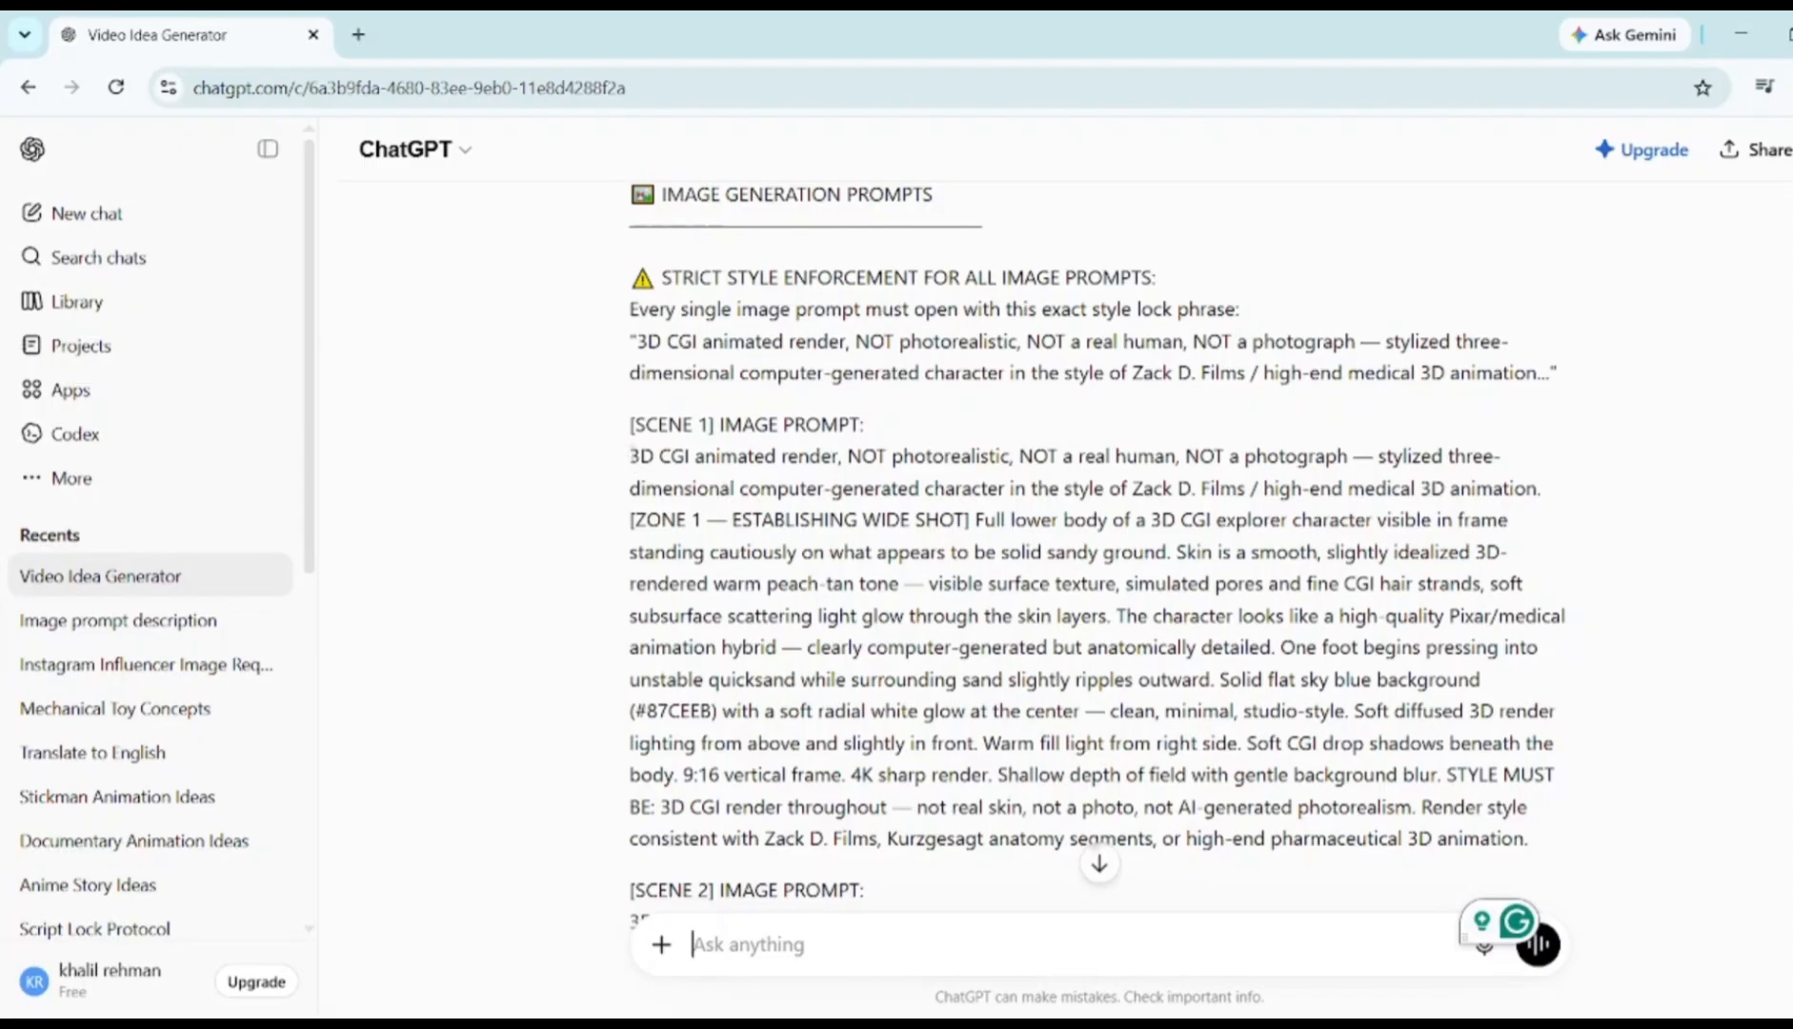
{"action": "left_click_drag", "start_coordinate": [628, 455], "coordinate": [1581, 834]}
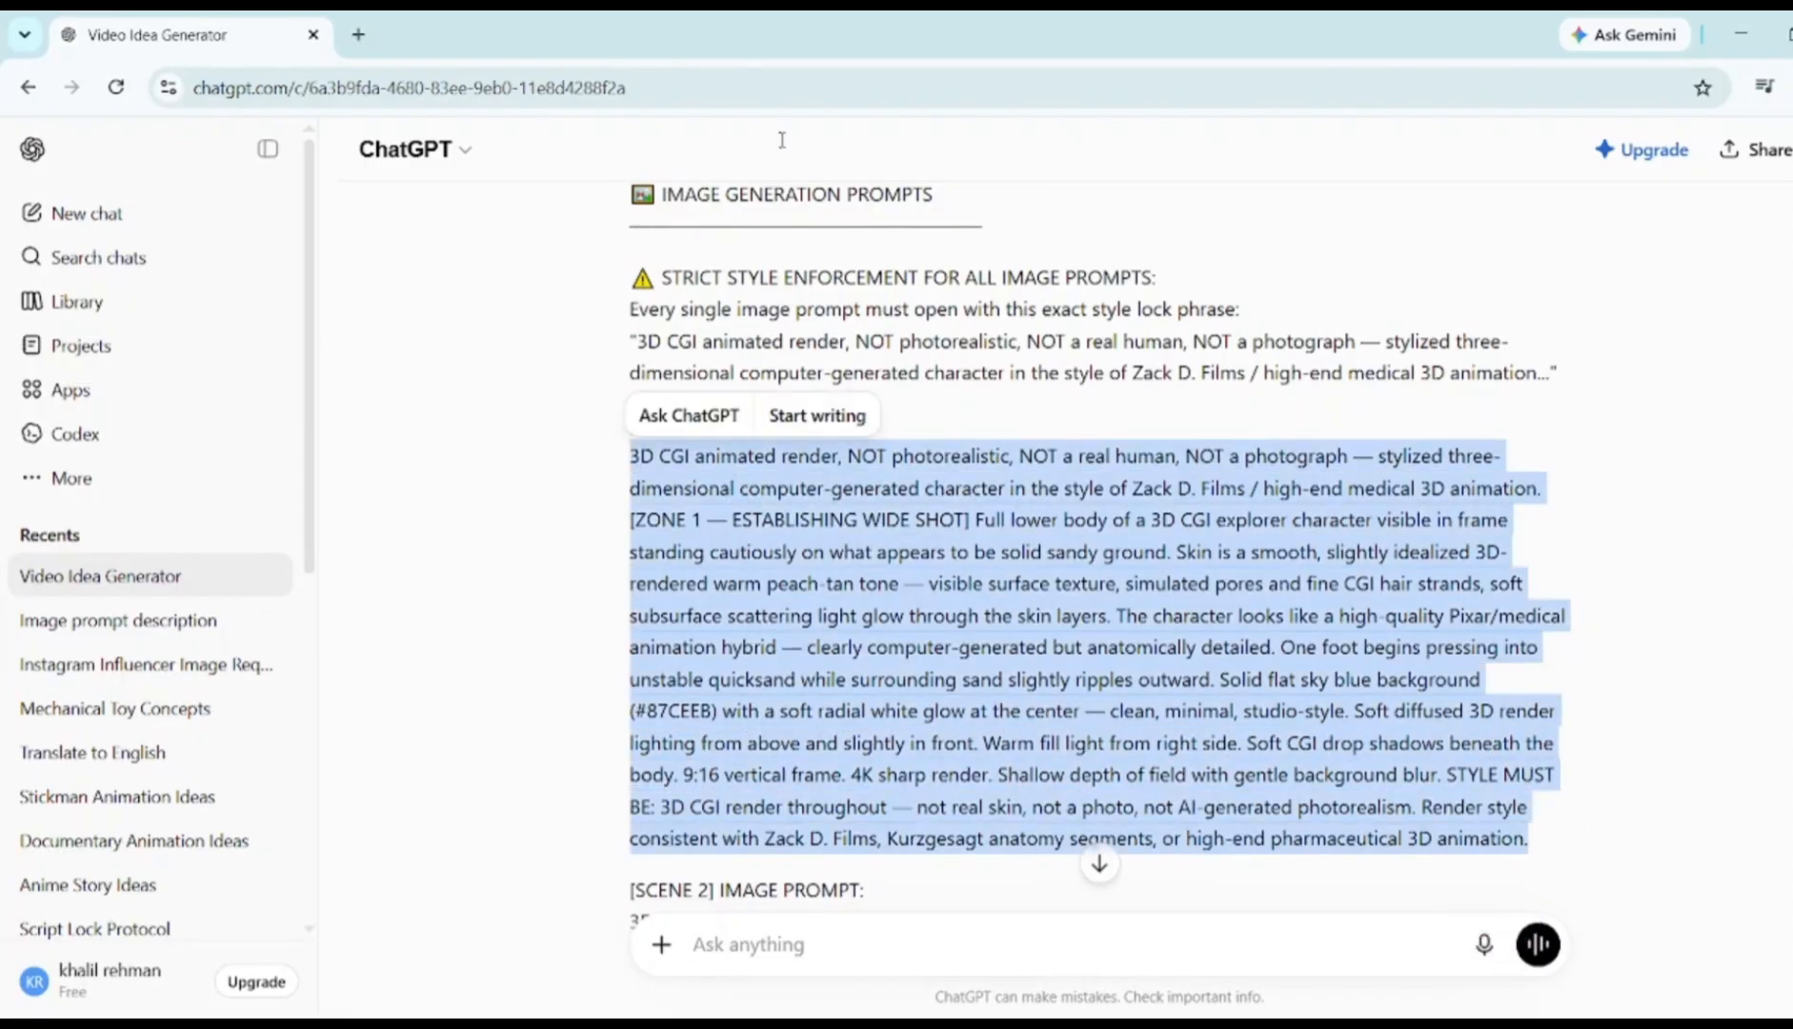
Search 'google flow' in a new tab and open Google Flow - AI Creative Studio
{"action": "left_click", "coordinate": [358, 34]}
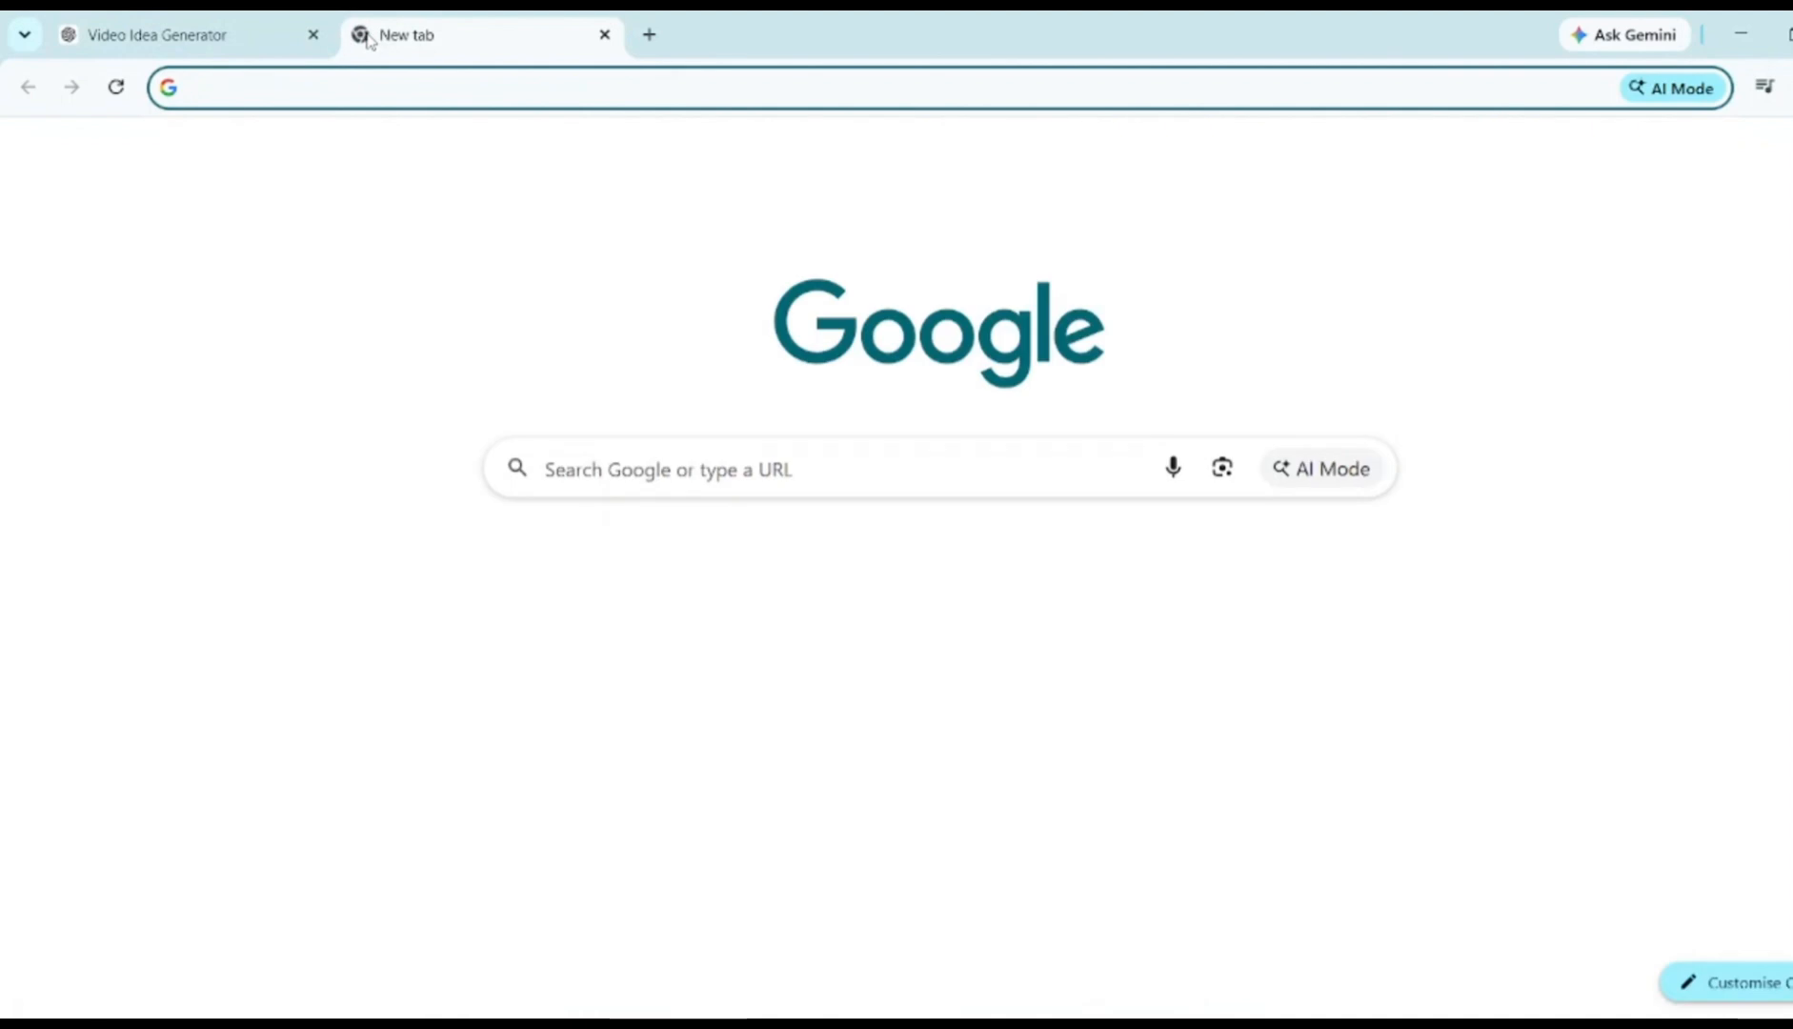
{"action": "type", "text": "google flow"}
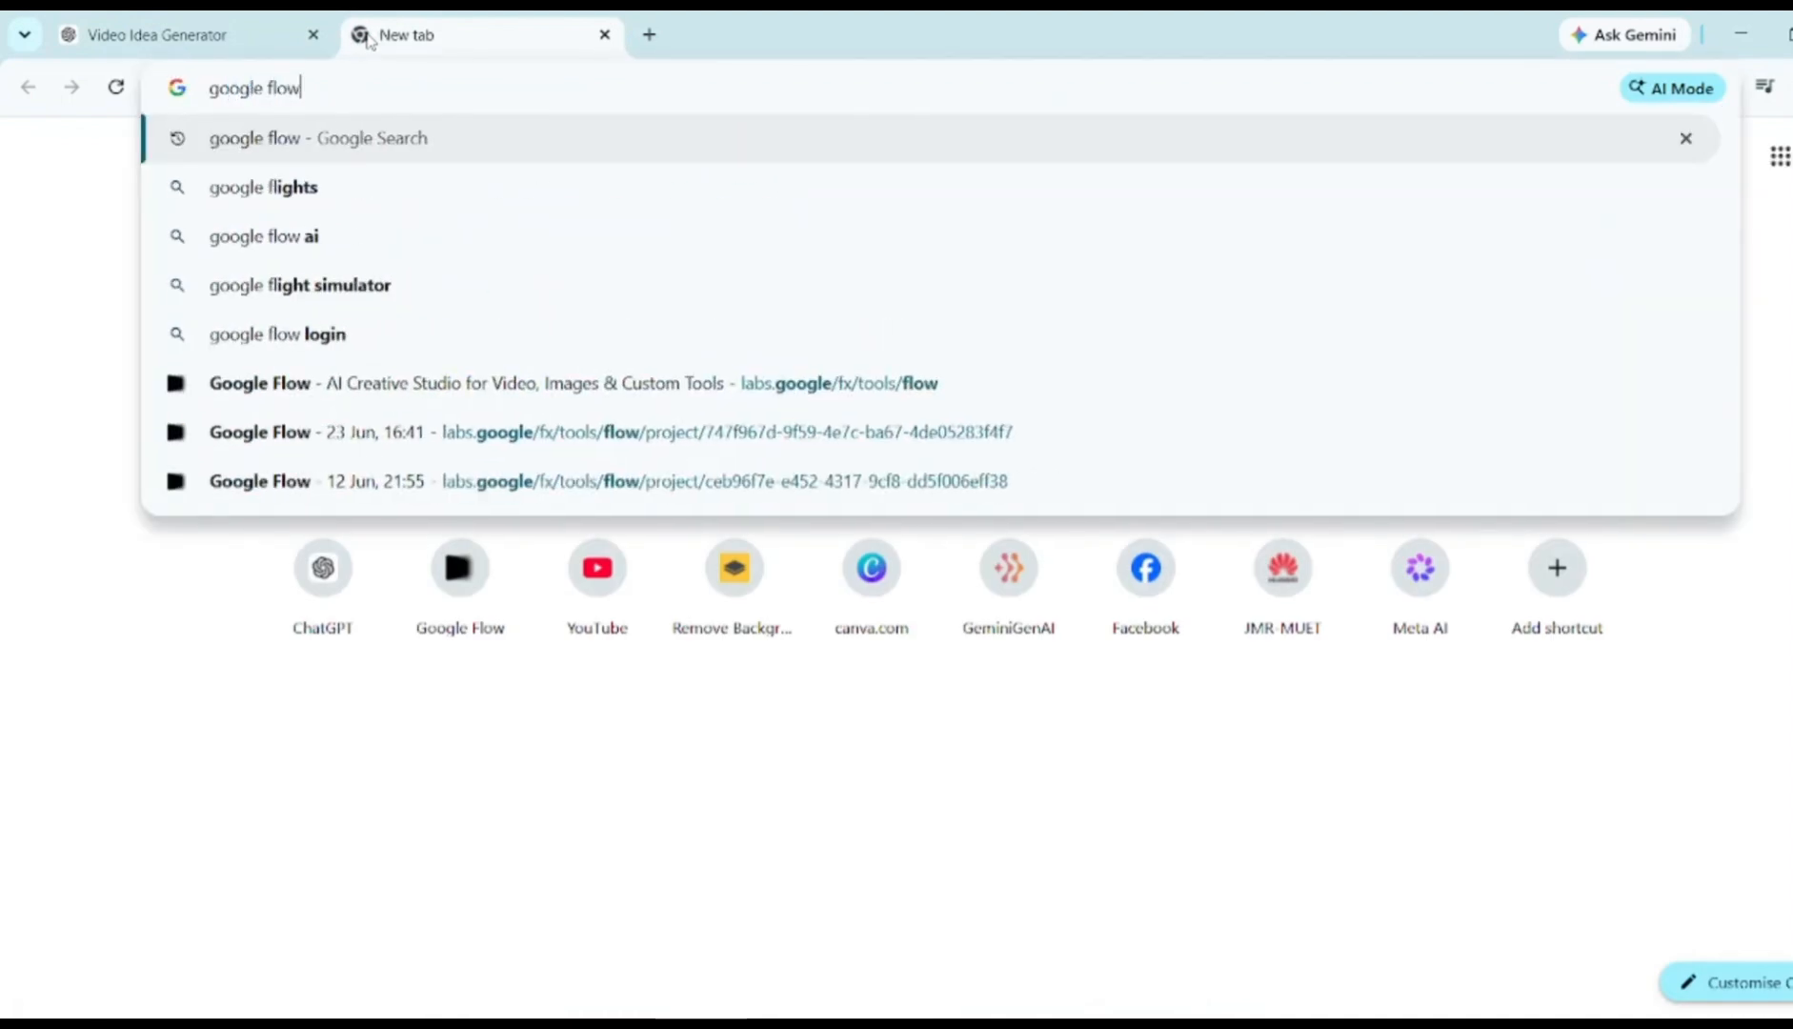
{"action": "key", "text": "Return"}
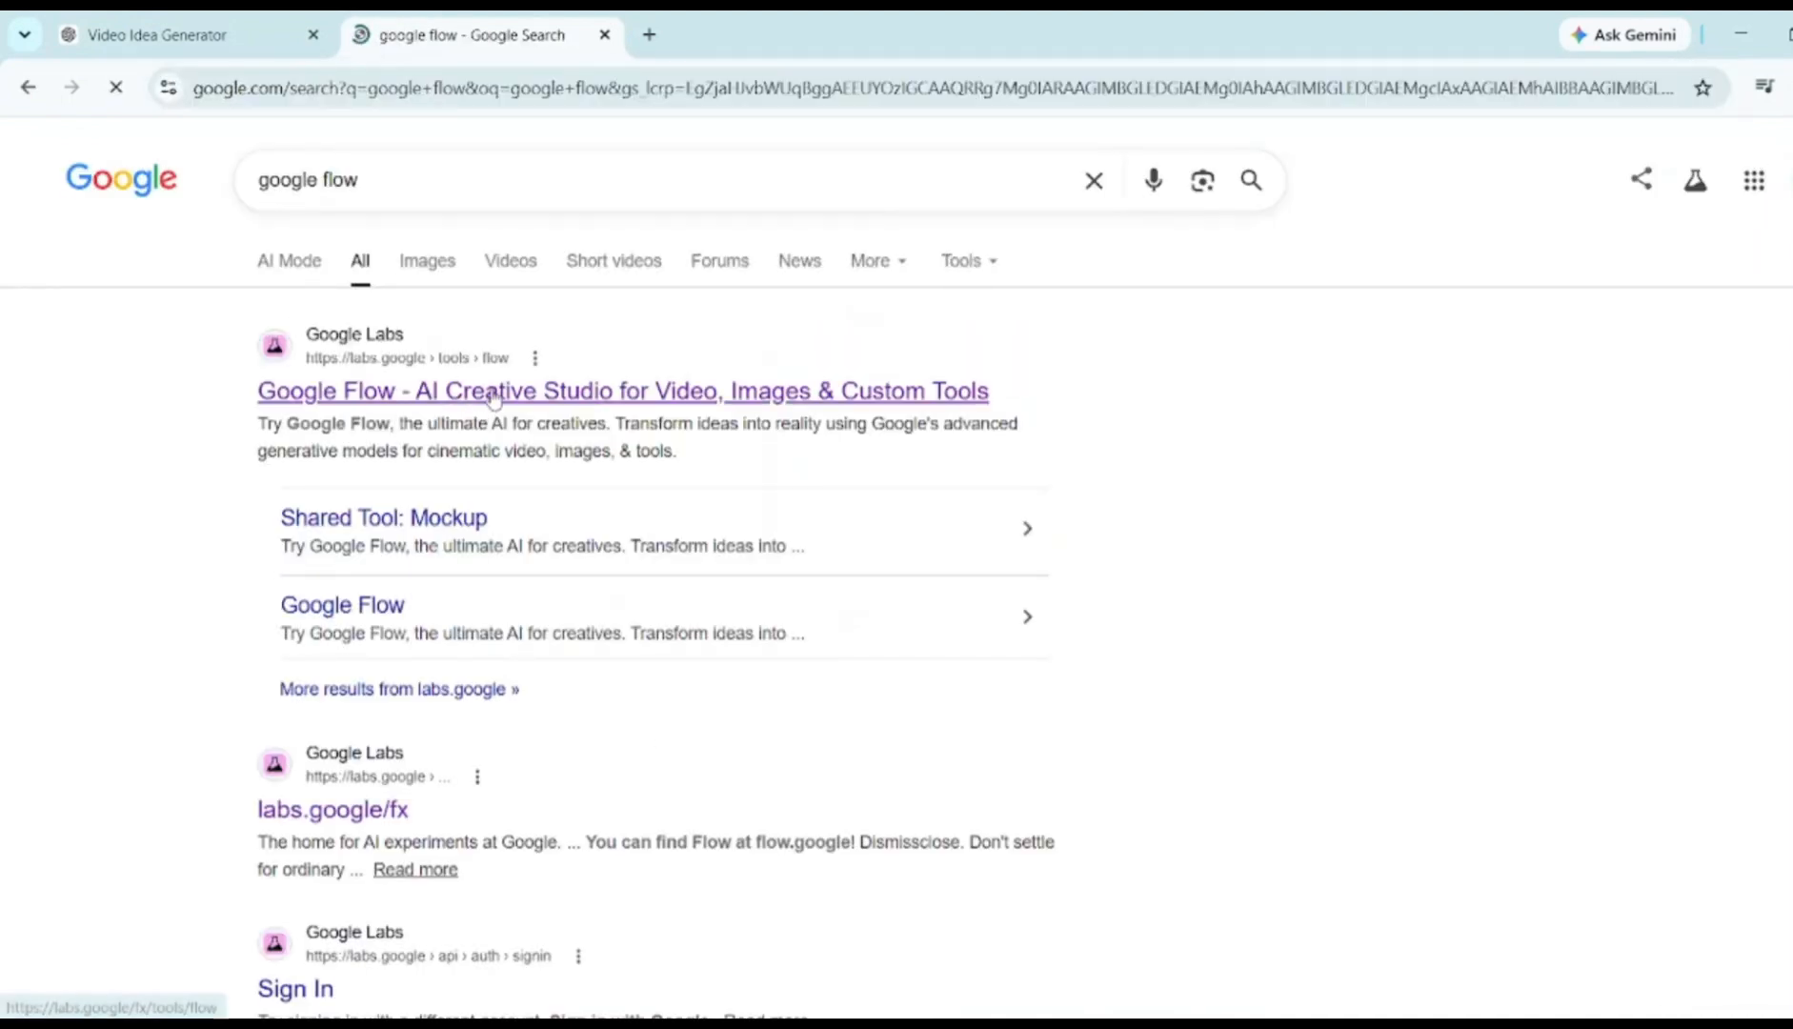
{"action": "left_click", "coordinate": [488, 398]}
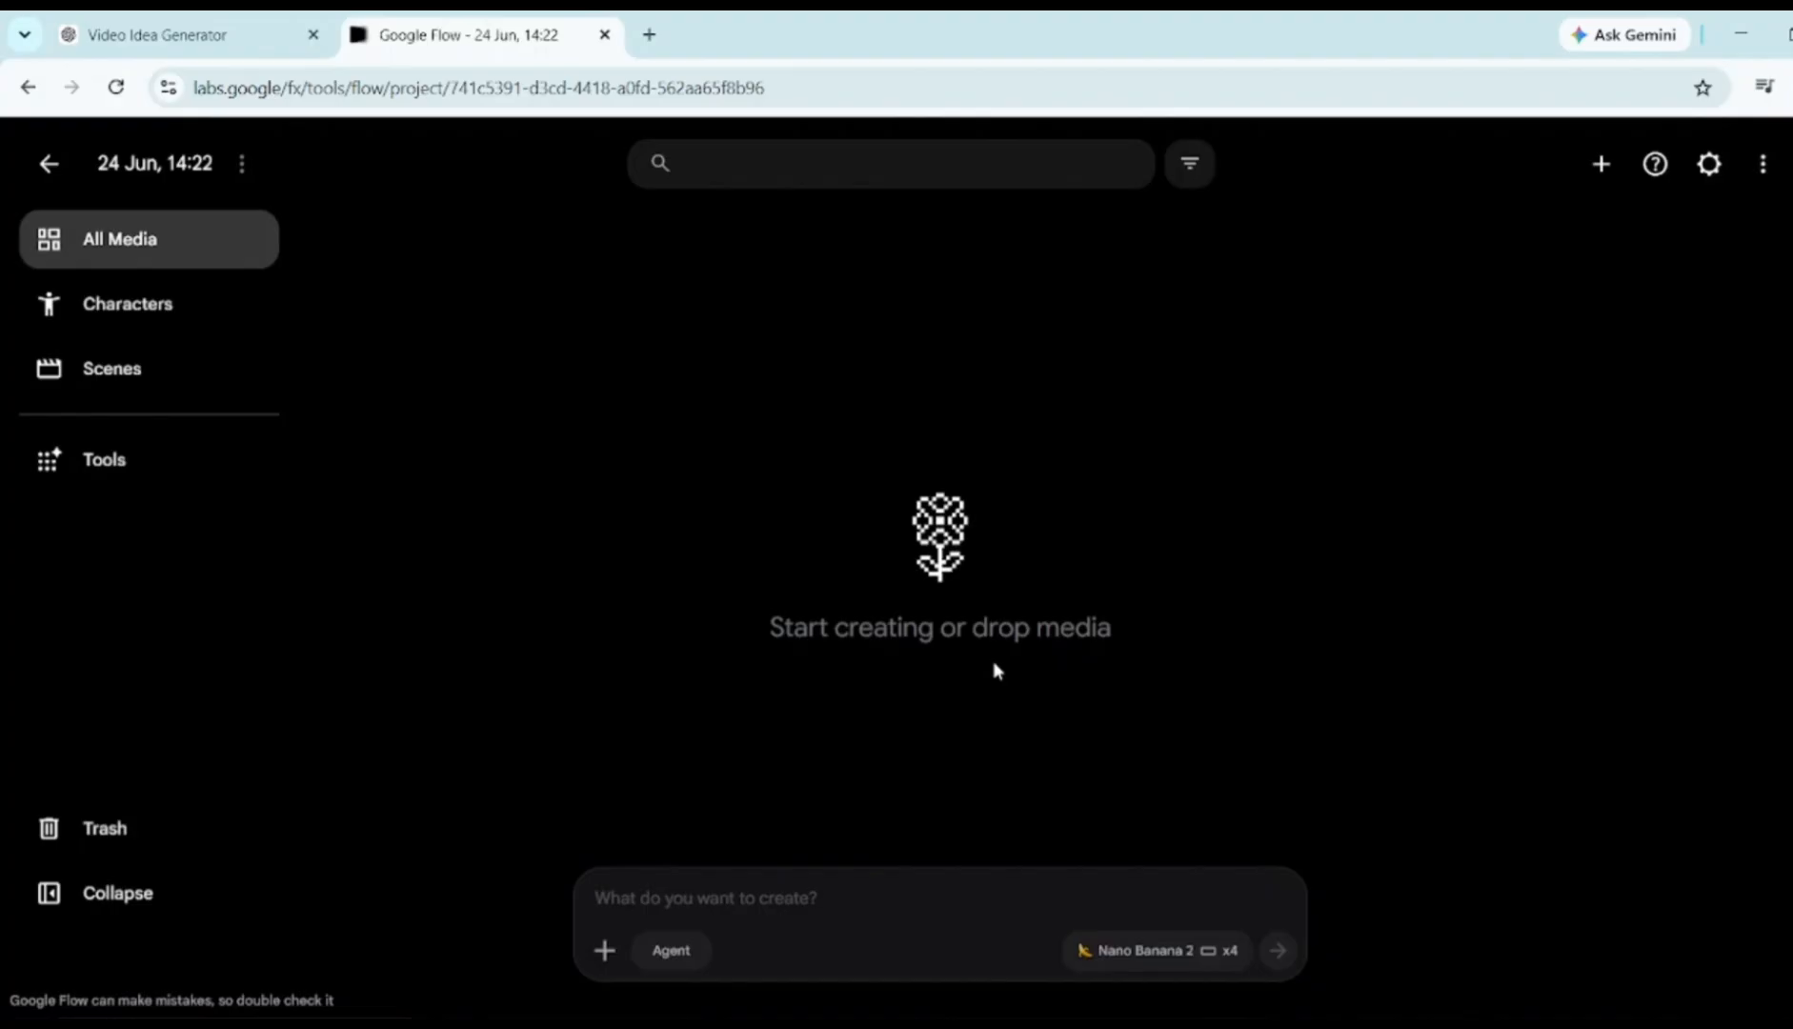
Generate two 9:16 images from the pasted Scene 1 prompt
{"action": "left_click", "coordinate": [1147, 952]}
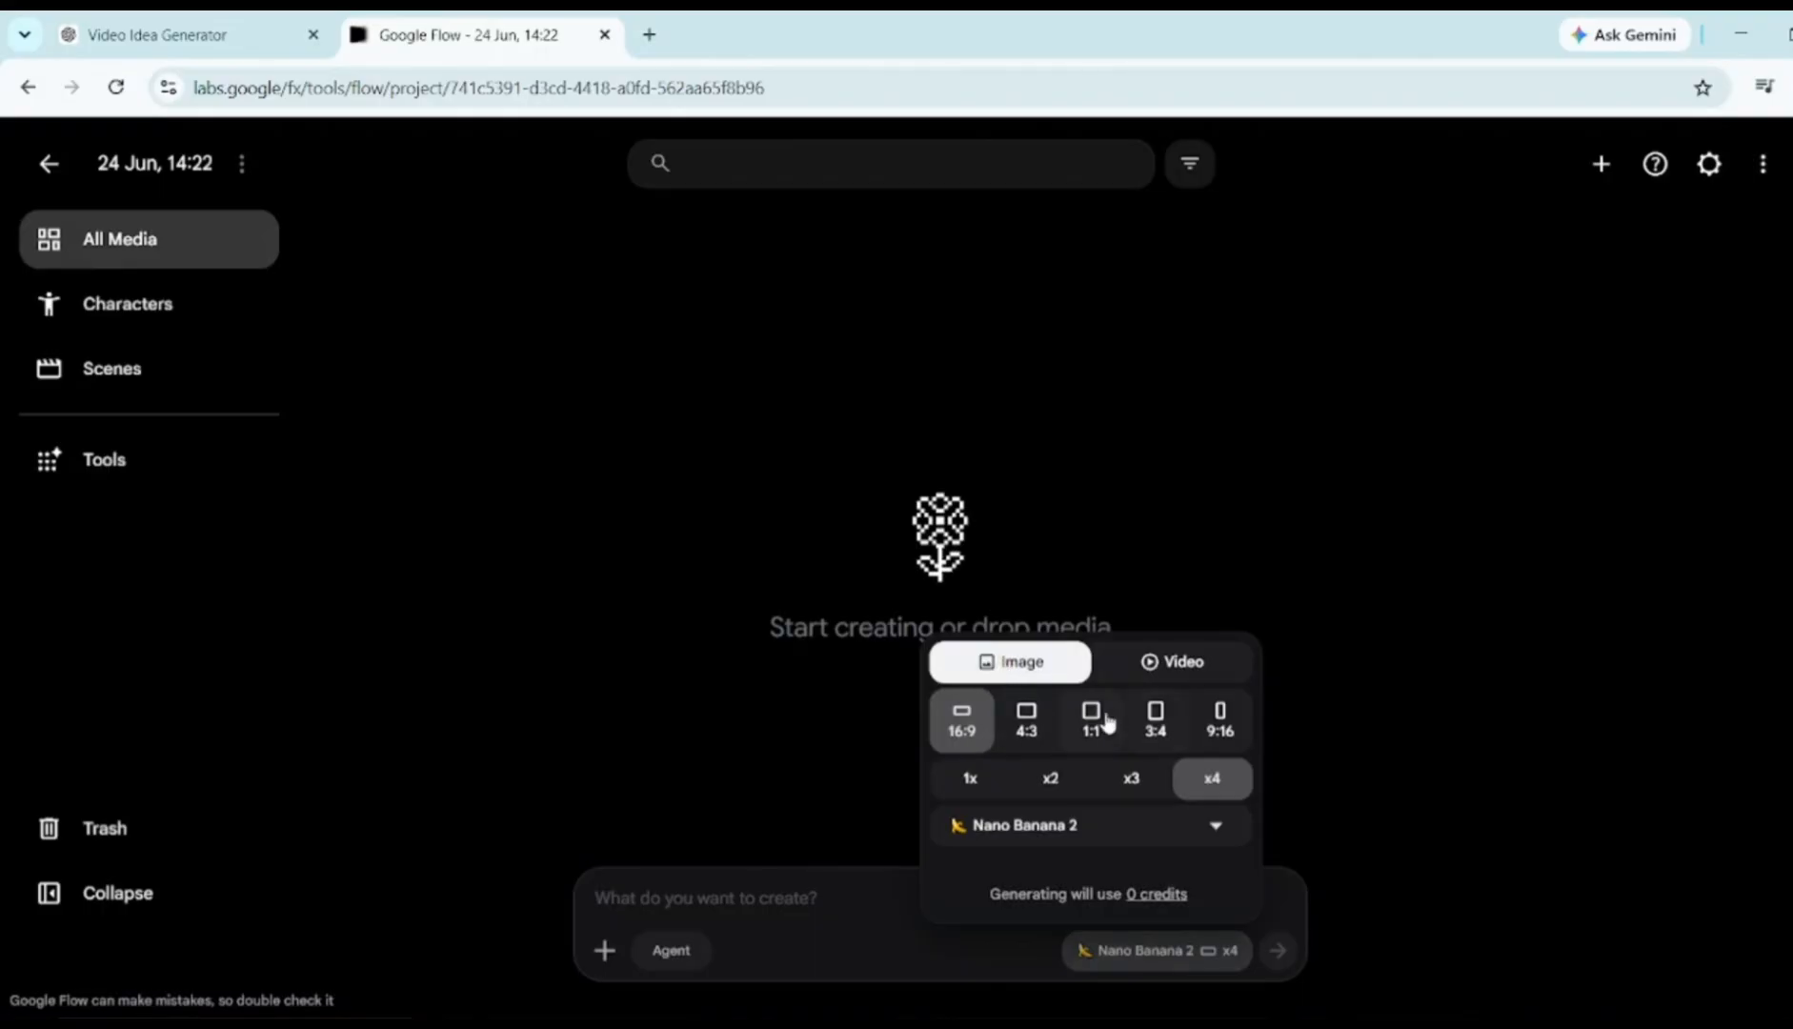
{"action": "left_click", "coordinate": [1224, 724]}
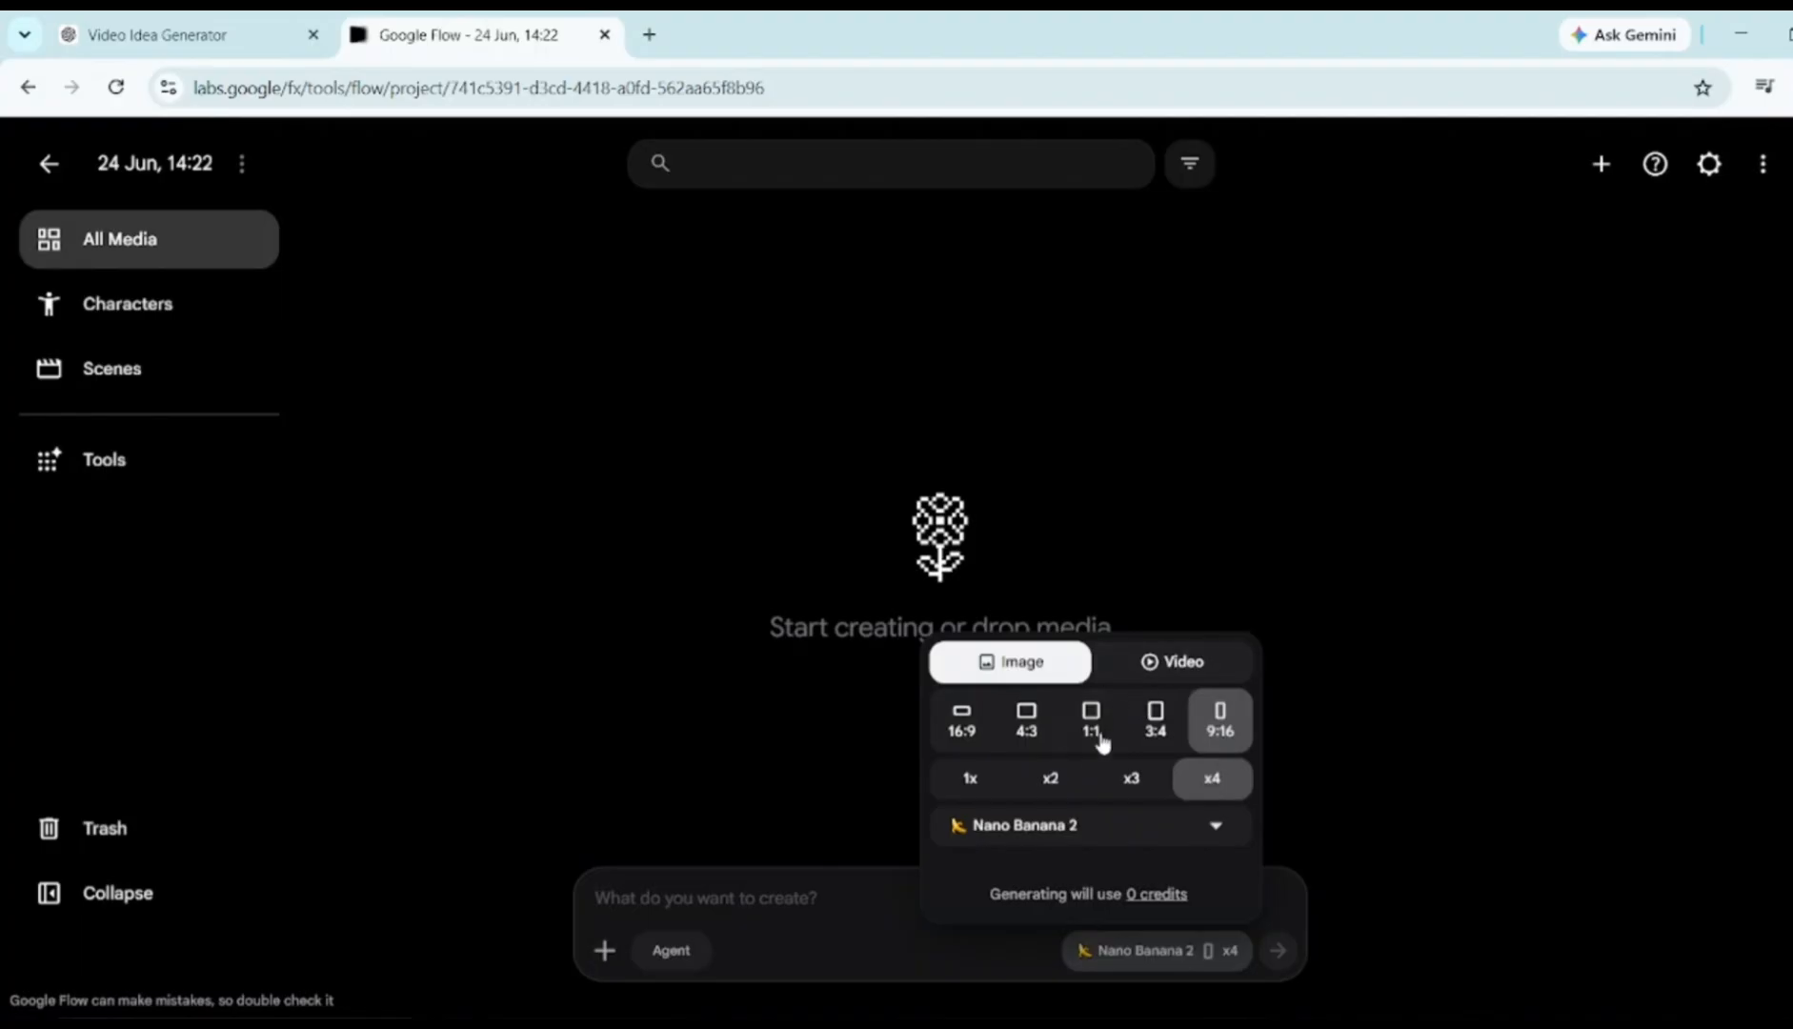
{"action": "left_click", "coordinate": [1052, 779]}
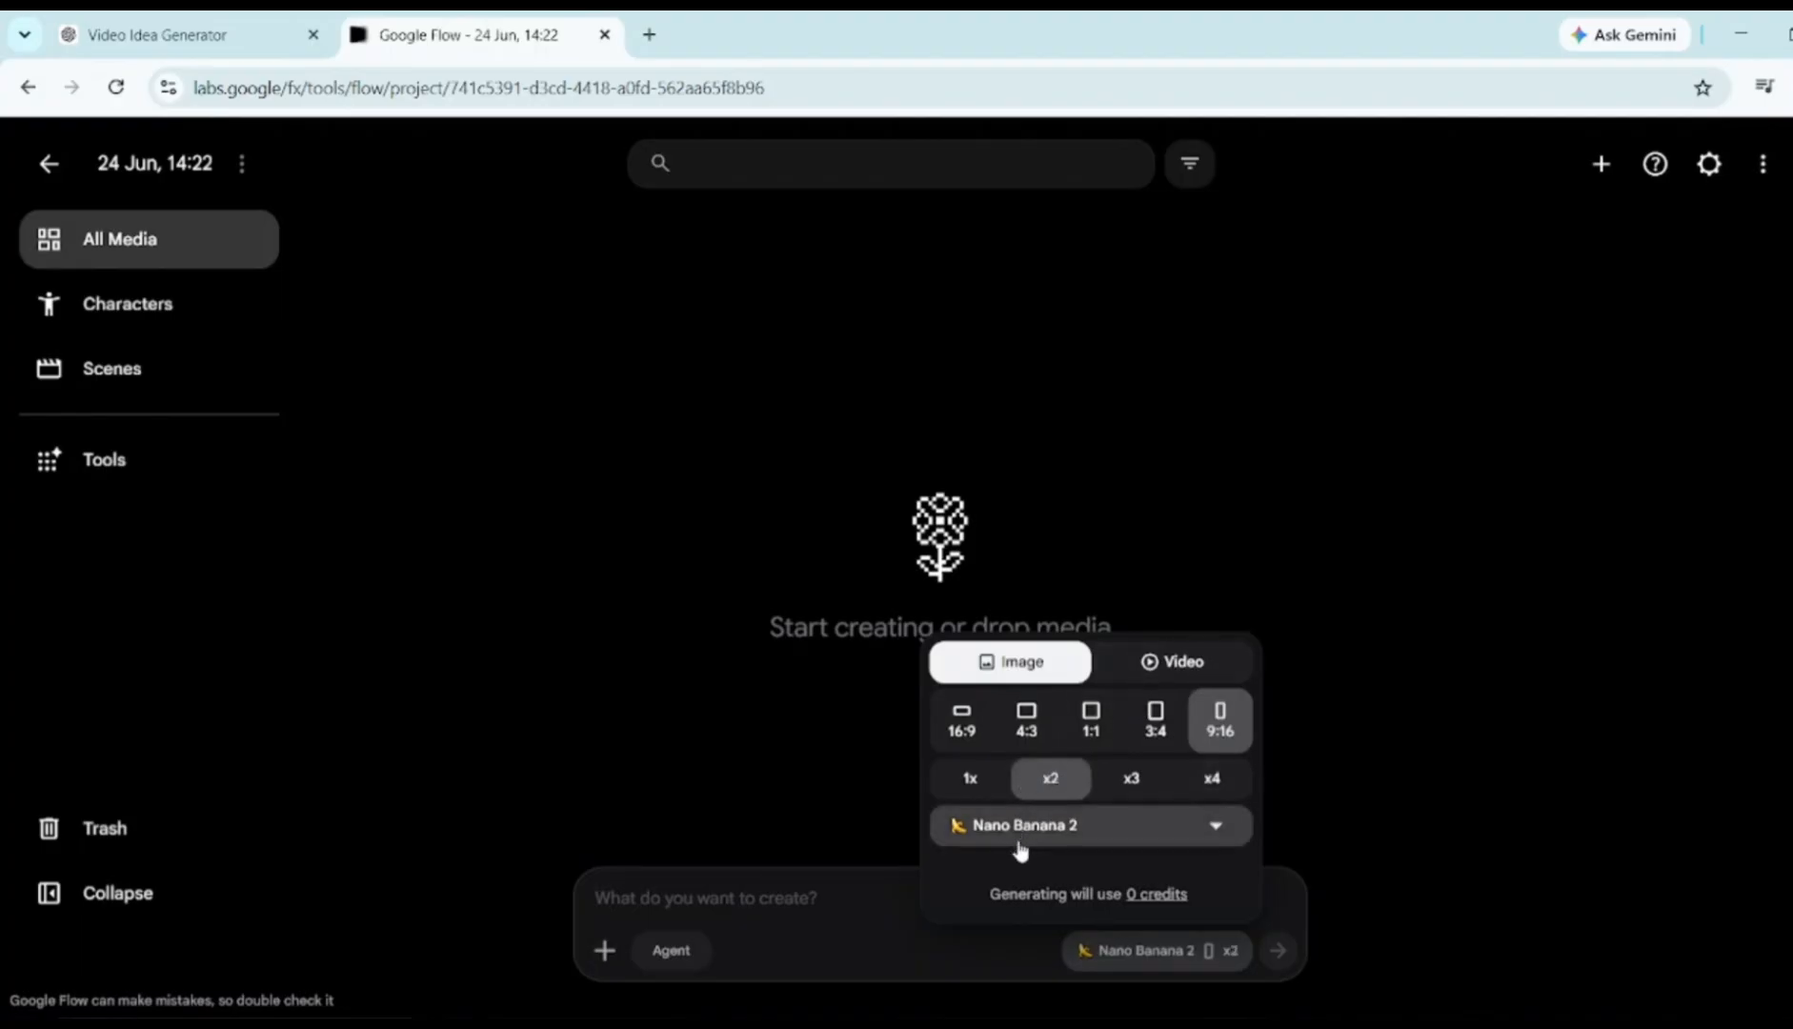
{"action": "left_click", "coordinate": [832, 892]}
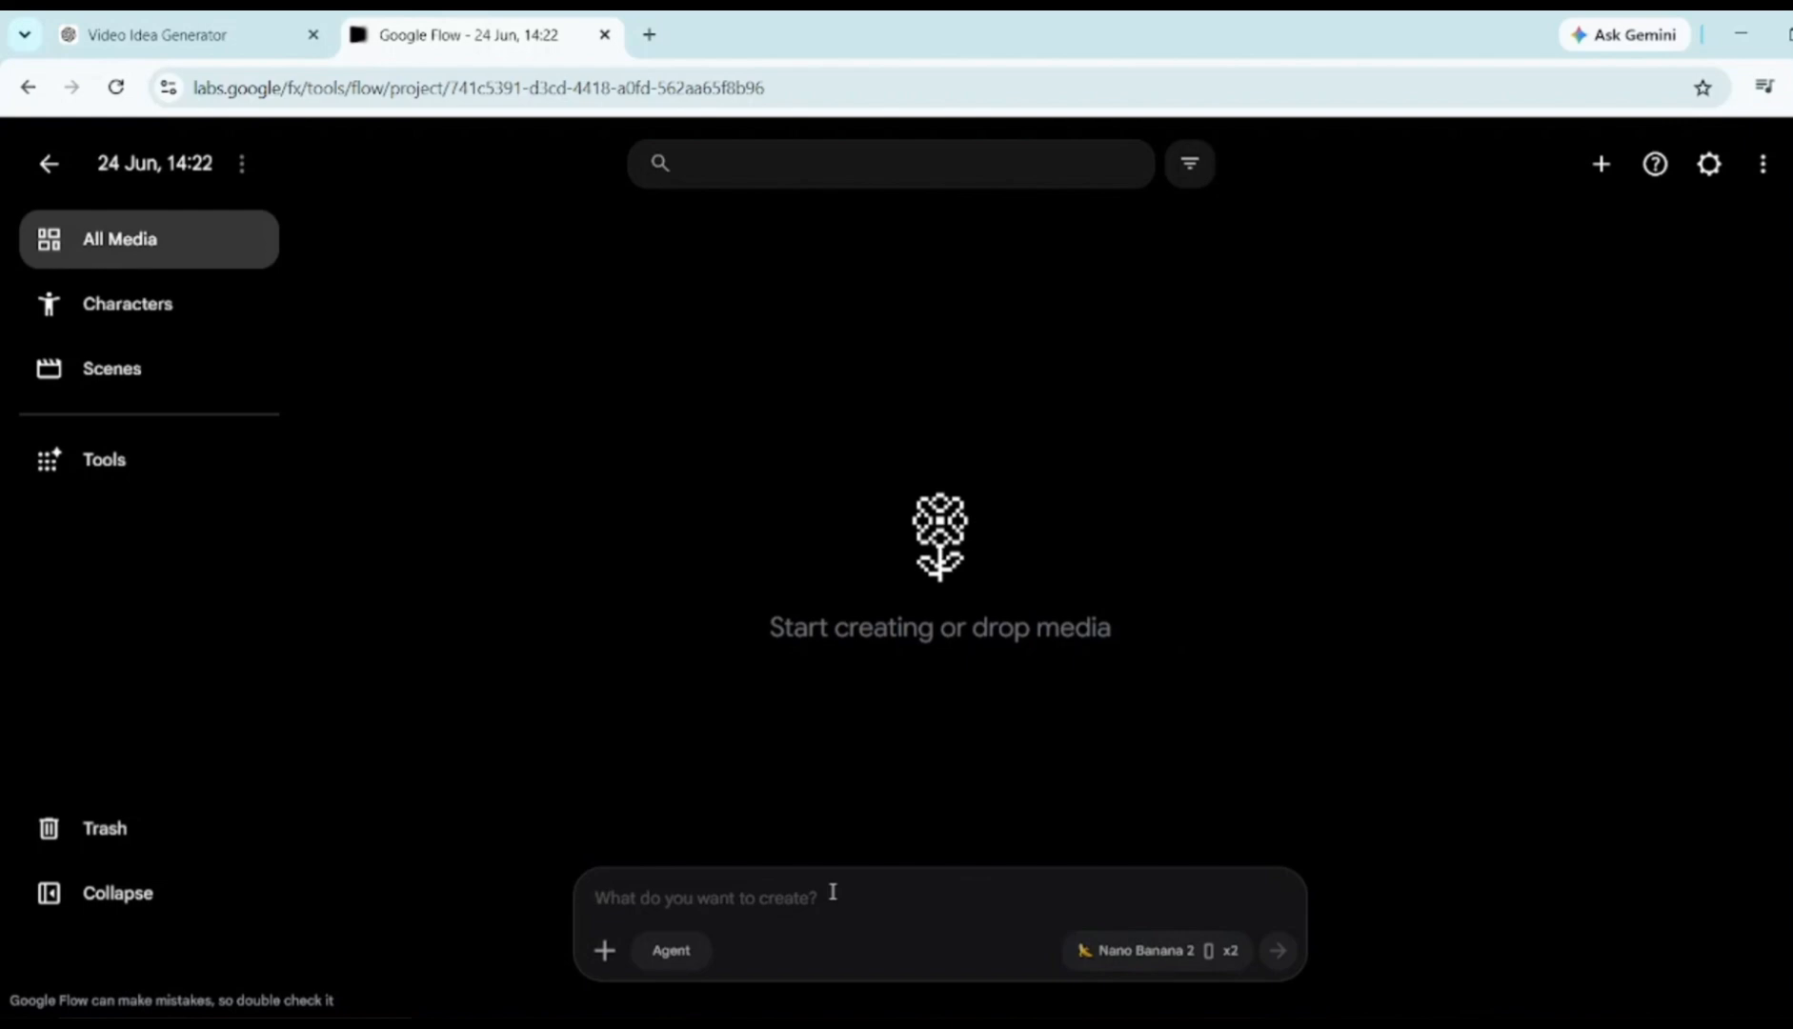
{"action": "type", "text": "3D CGI animated render, NOT photorealistic, NOT a real human, NOT a photograph — stylized three-dimensional computer-generated character in the style of Zack D. Films / high-end medical 3D animation. [ZONE 1 — ESTABLISHING WIDE SHOT] Full lower body of a 3D CGI explorer character visible in frame standing cautiously on what appears to be solid sandy ground. Skin is a smooth, slightly idealized 3D-rendered warm peach-tan tone — visible surface texture, simulated pores and fine CGI hair strands, soft subsurface scattering light glow through the skin layers. The character looks like a high-quality Pixar/medical animation hybrid — clearly computer-generated but anatomically detailed. One foot begins pressing into unstable quicksand while surrounding sand slightly ripples outward. Solid flat sky blue background (#87CEEB) with a soft radial white glow at the center — clean, minimal, studio-style. Soft diffused 3D render lighting from above and slightly in front. Warm fill light from right side. Soft CGI drop shadows beneath the body. 9:16 vertical frame. 4K sharp render. Shallow depth of field with gentle background blur. STYLE MUST BE: 3D CGI render throughout — not real skin, not a photo, not AI-generated photorealism. Render style consistent with Zack D. Films, Kurzgesagt anatomy segments, or high-end pharmaceutical 3D animation."}
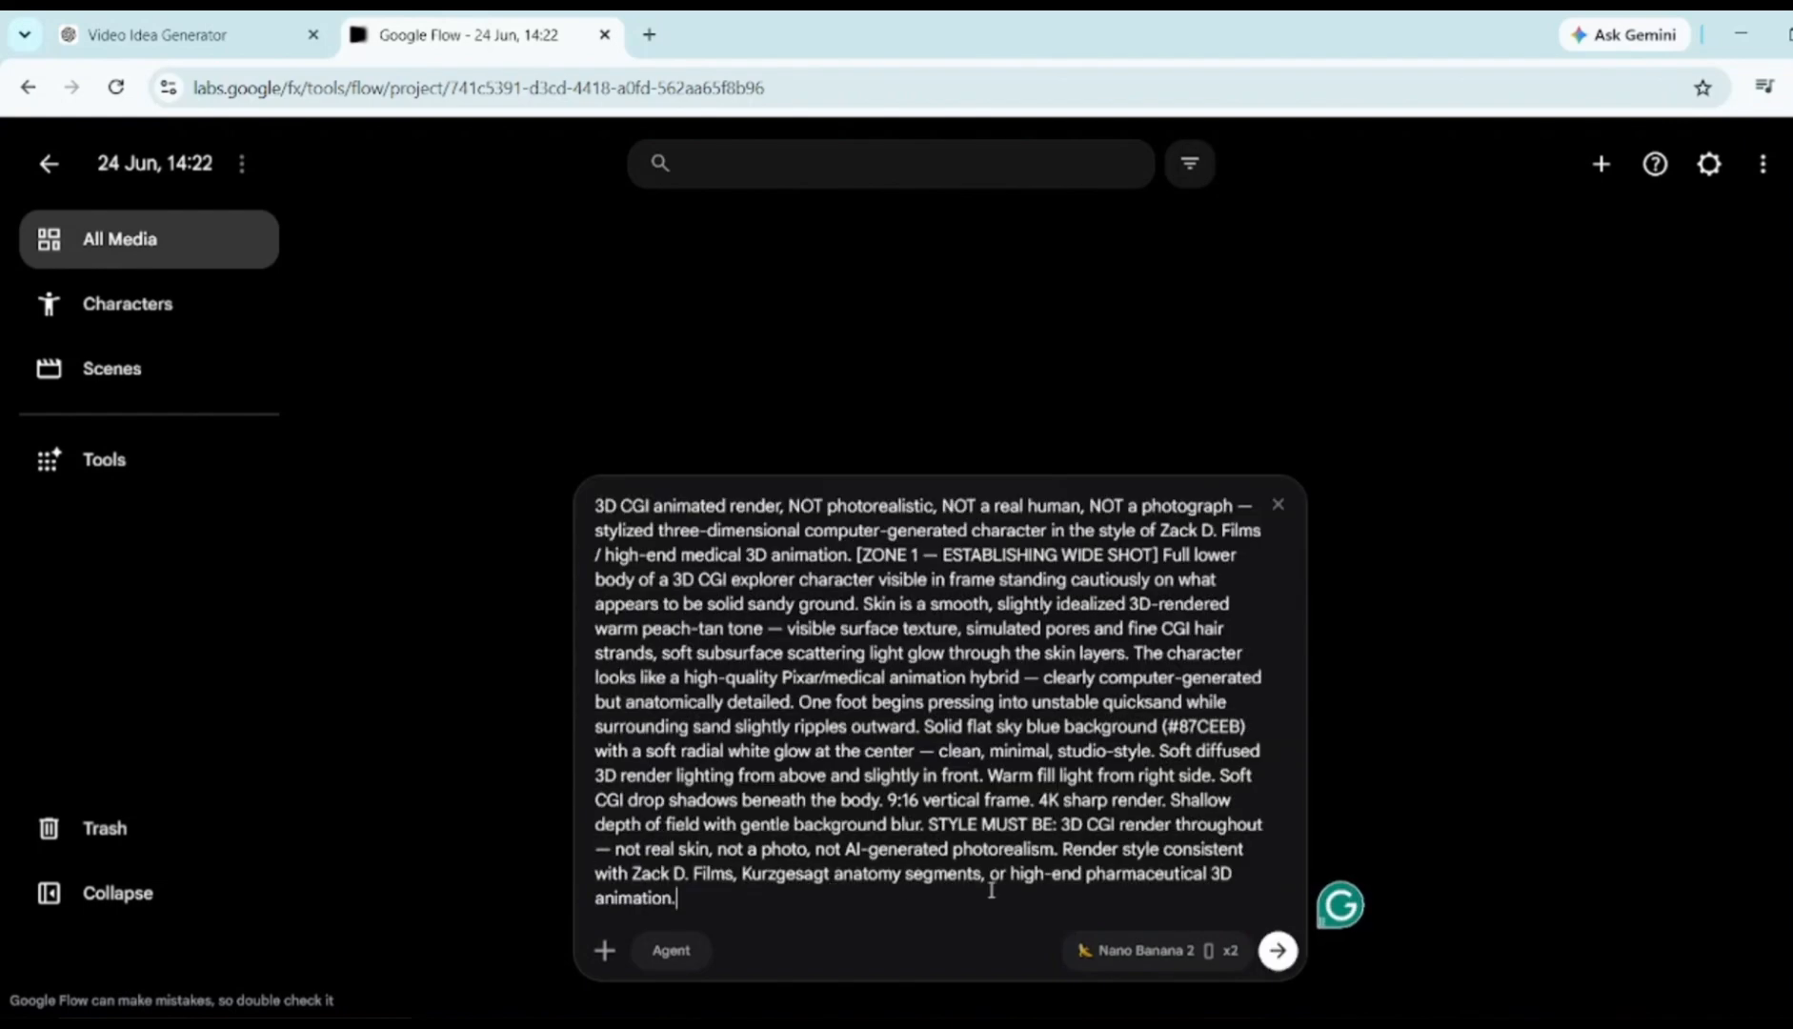
{"action": "left_click", "coordinate": [1278, 950]}
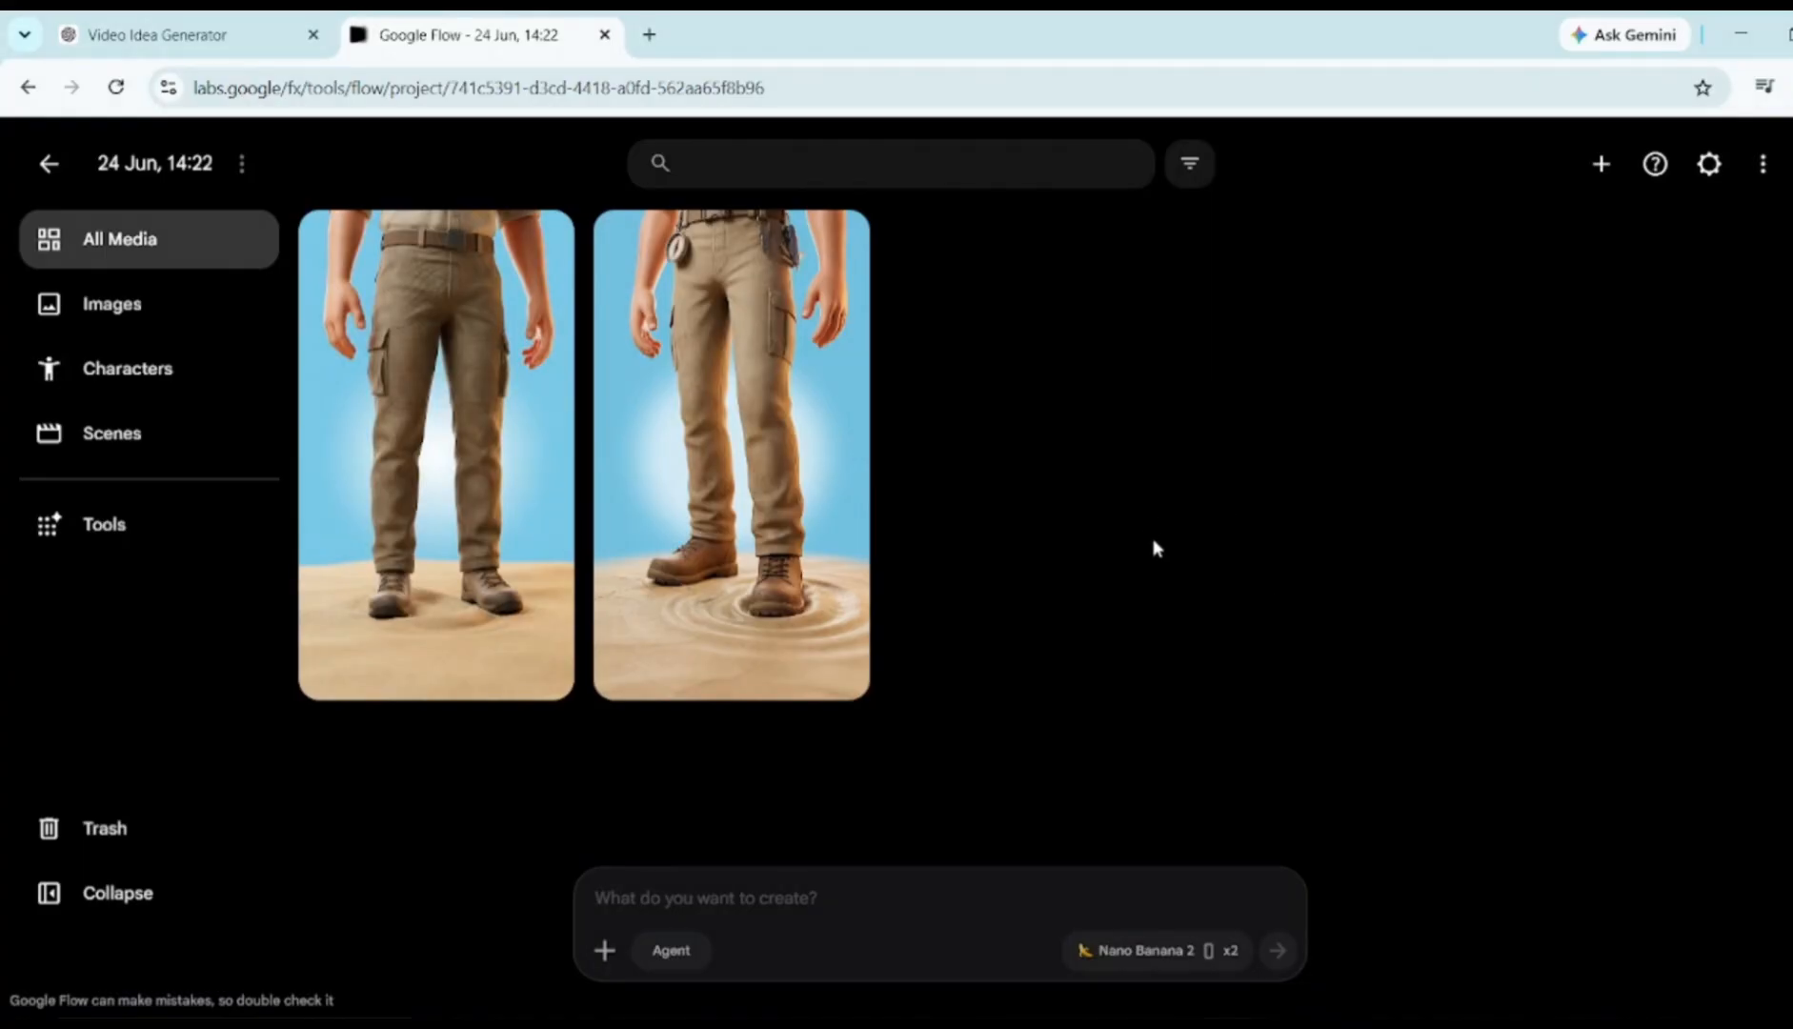
Generate two knee-deep sinking-legs images from the Scene 2 prompt, using the first explorer image as reference
{"action": "left_click", "coordinate": [156, 20]}
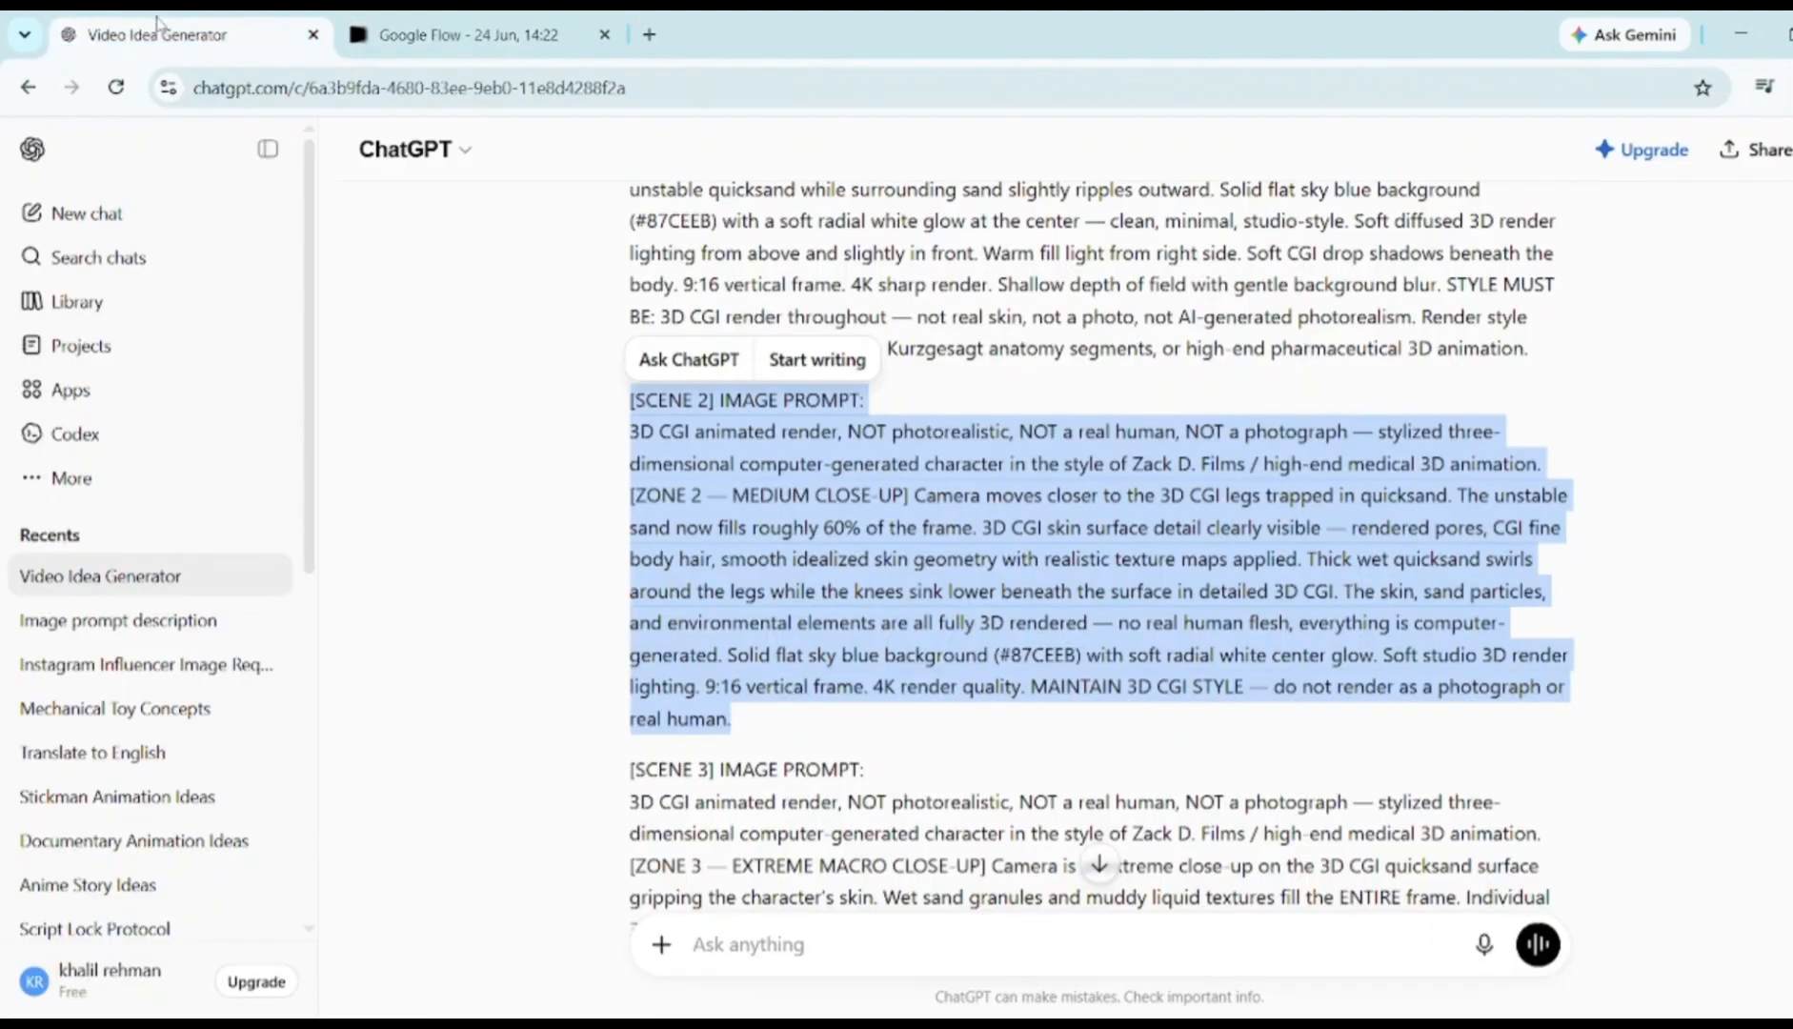
{"action": "left_click_drag", "start_coordinate": [631, 398], "coordinate": [827, 721]}
{"action": "key", "text": "ctrl+c"}
{"action": "left_click", "coordinate": [458, 35]}
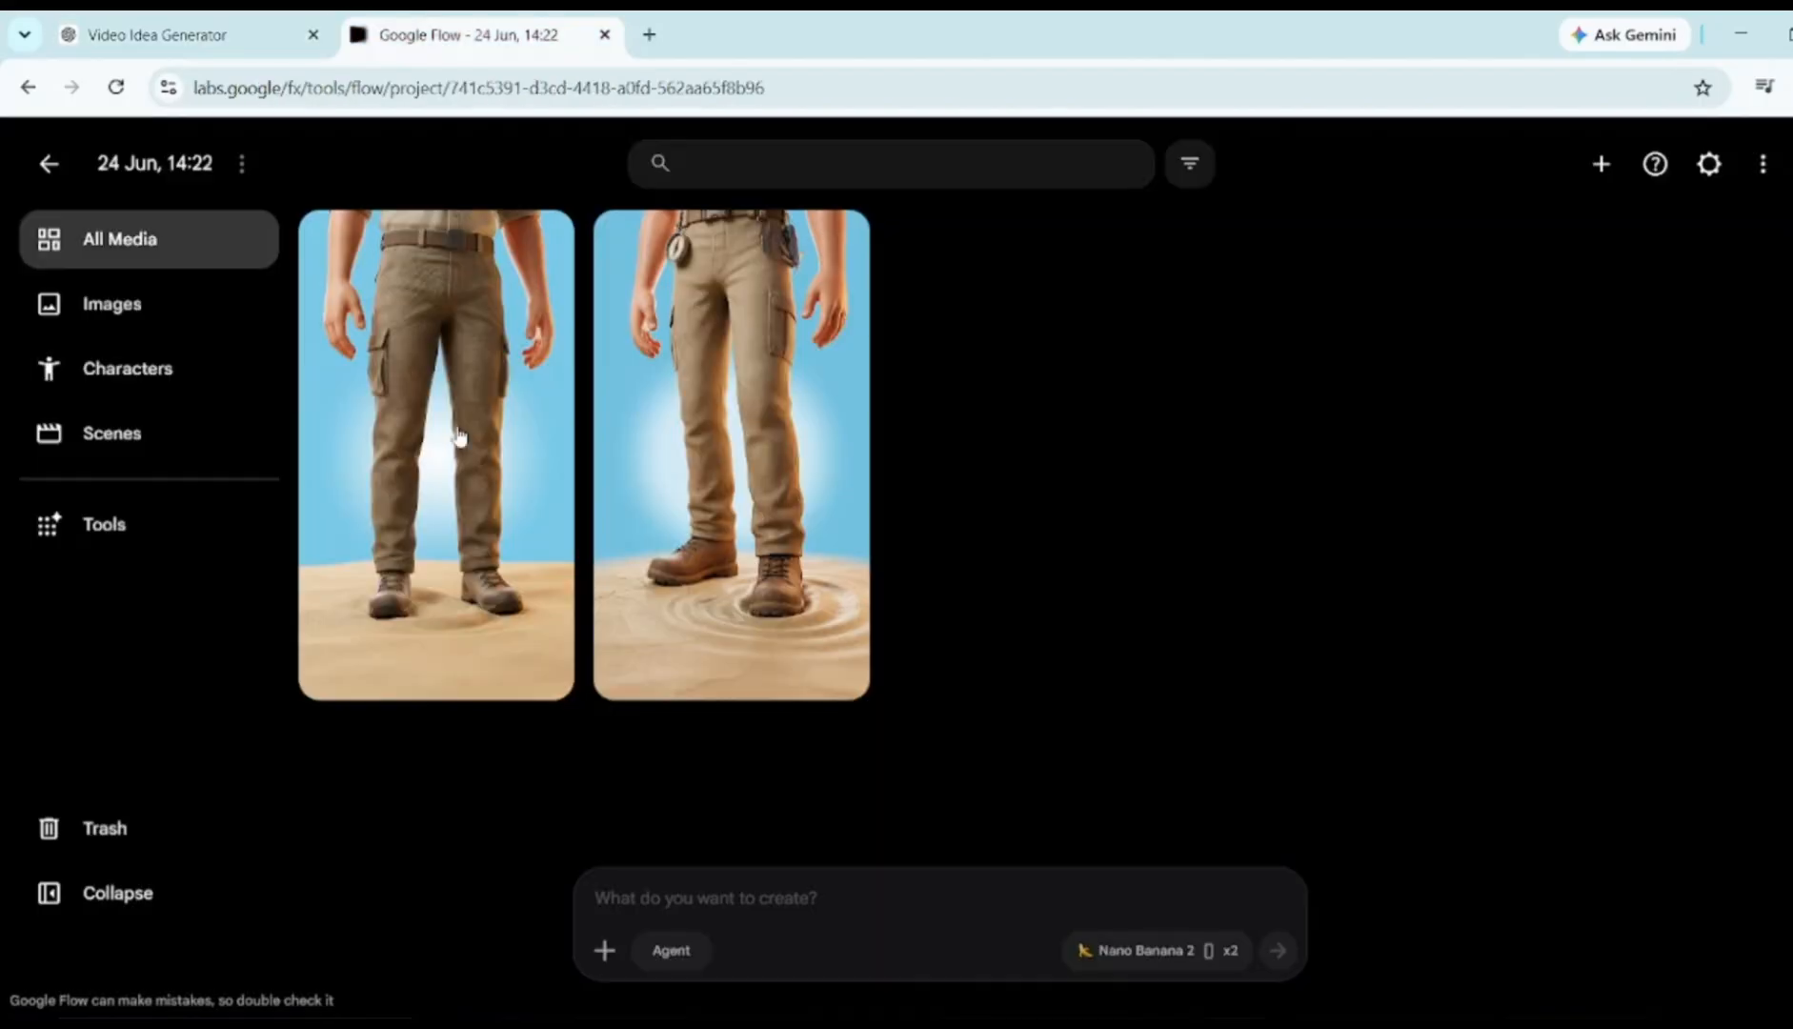
{"action": "key", "text": "ctrl+v"}
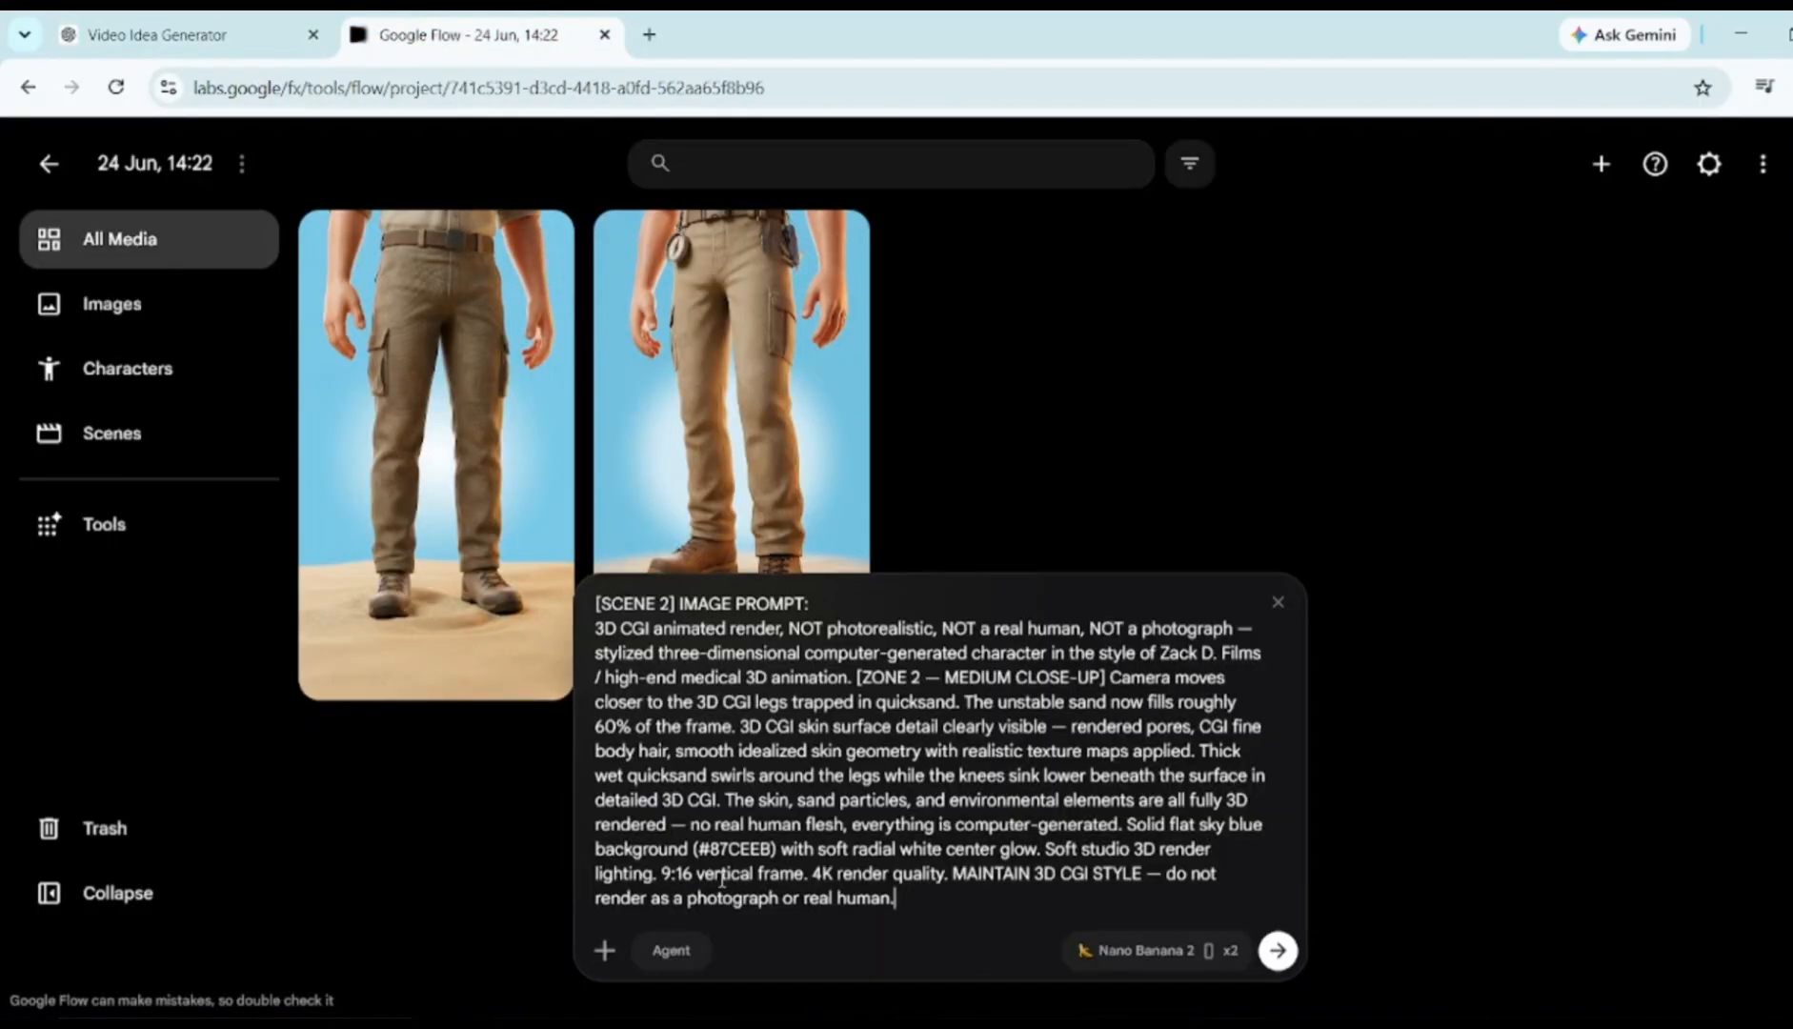
{"action": "mouse_move", "coordinate": [456, 470]}
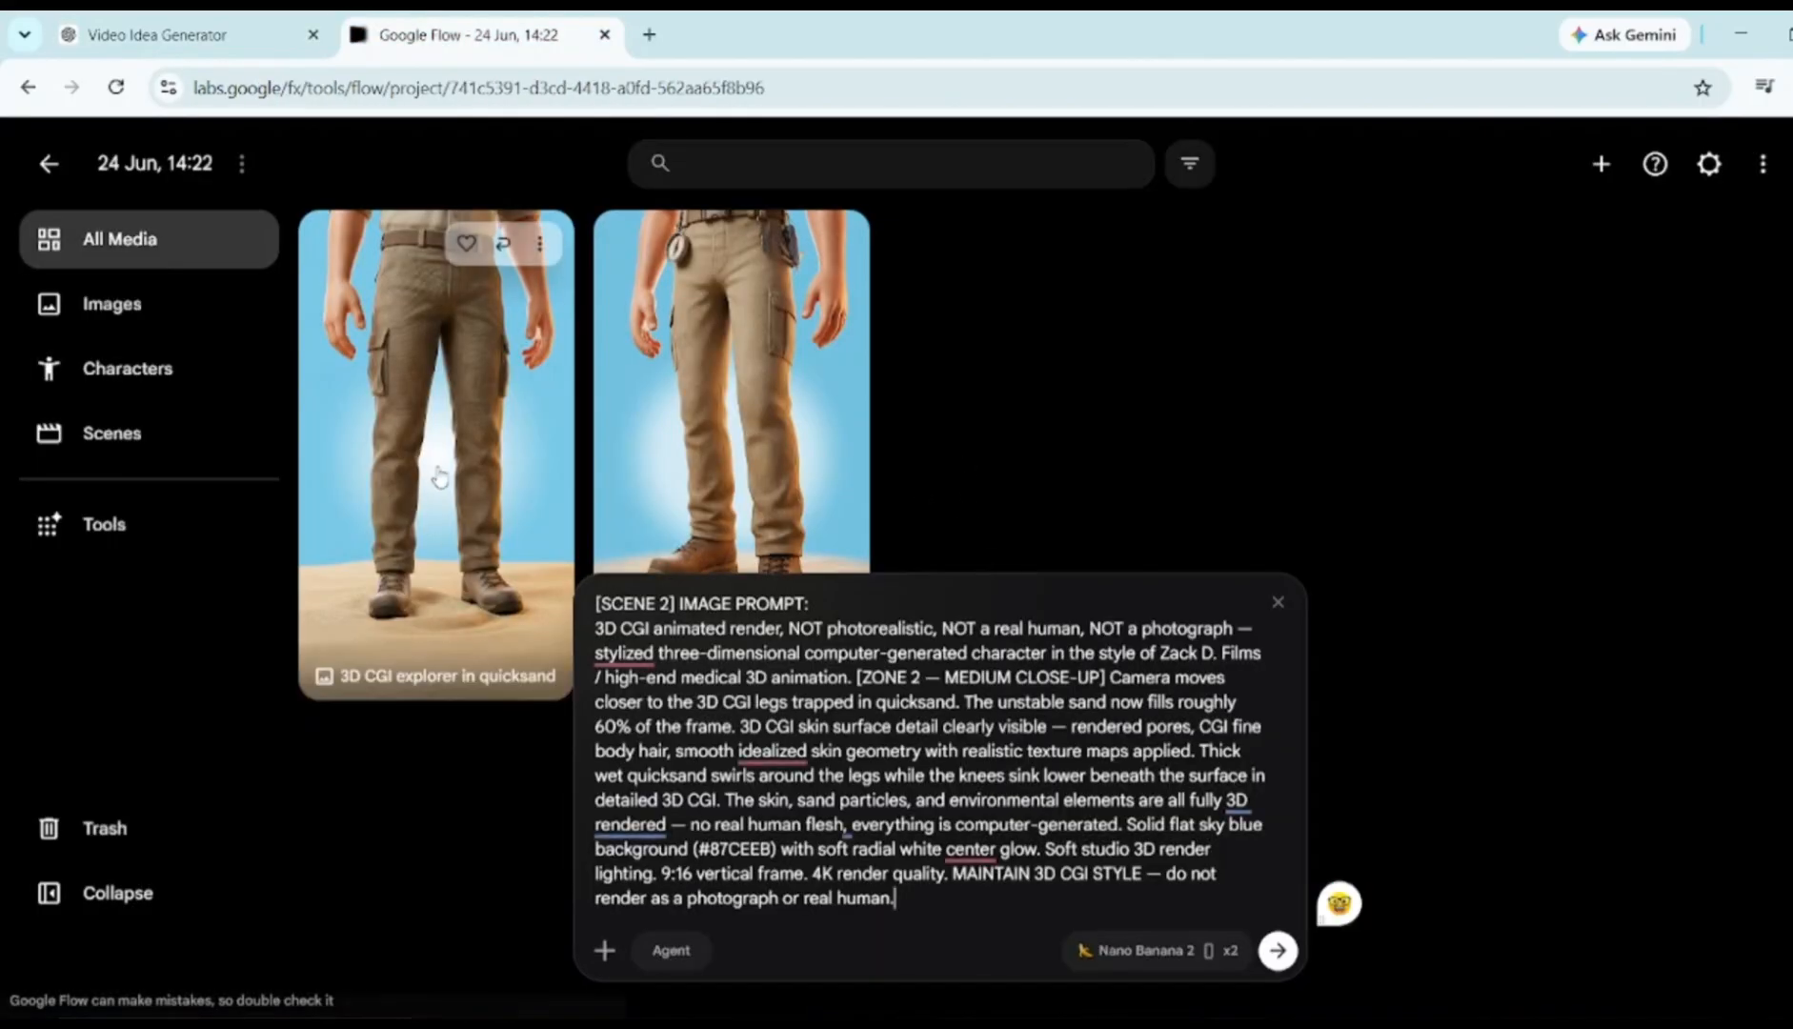
{"action": "left_click_drag", "start_coordinate": [428, 448], "coordinate": [903, 886]}
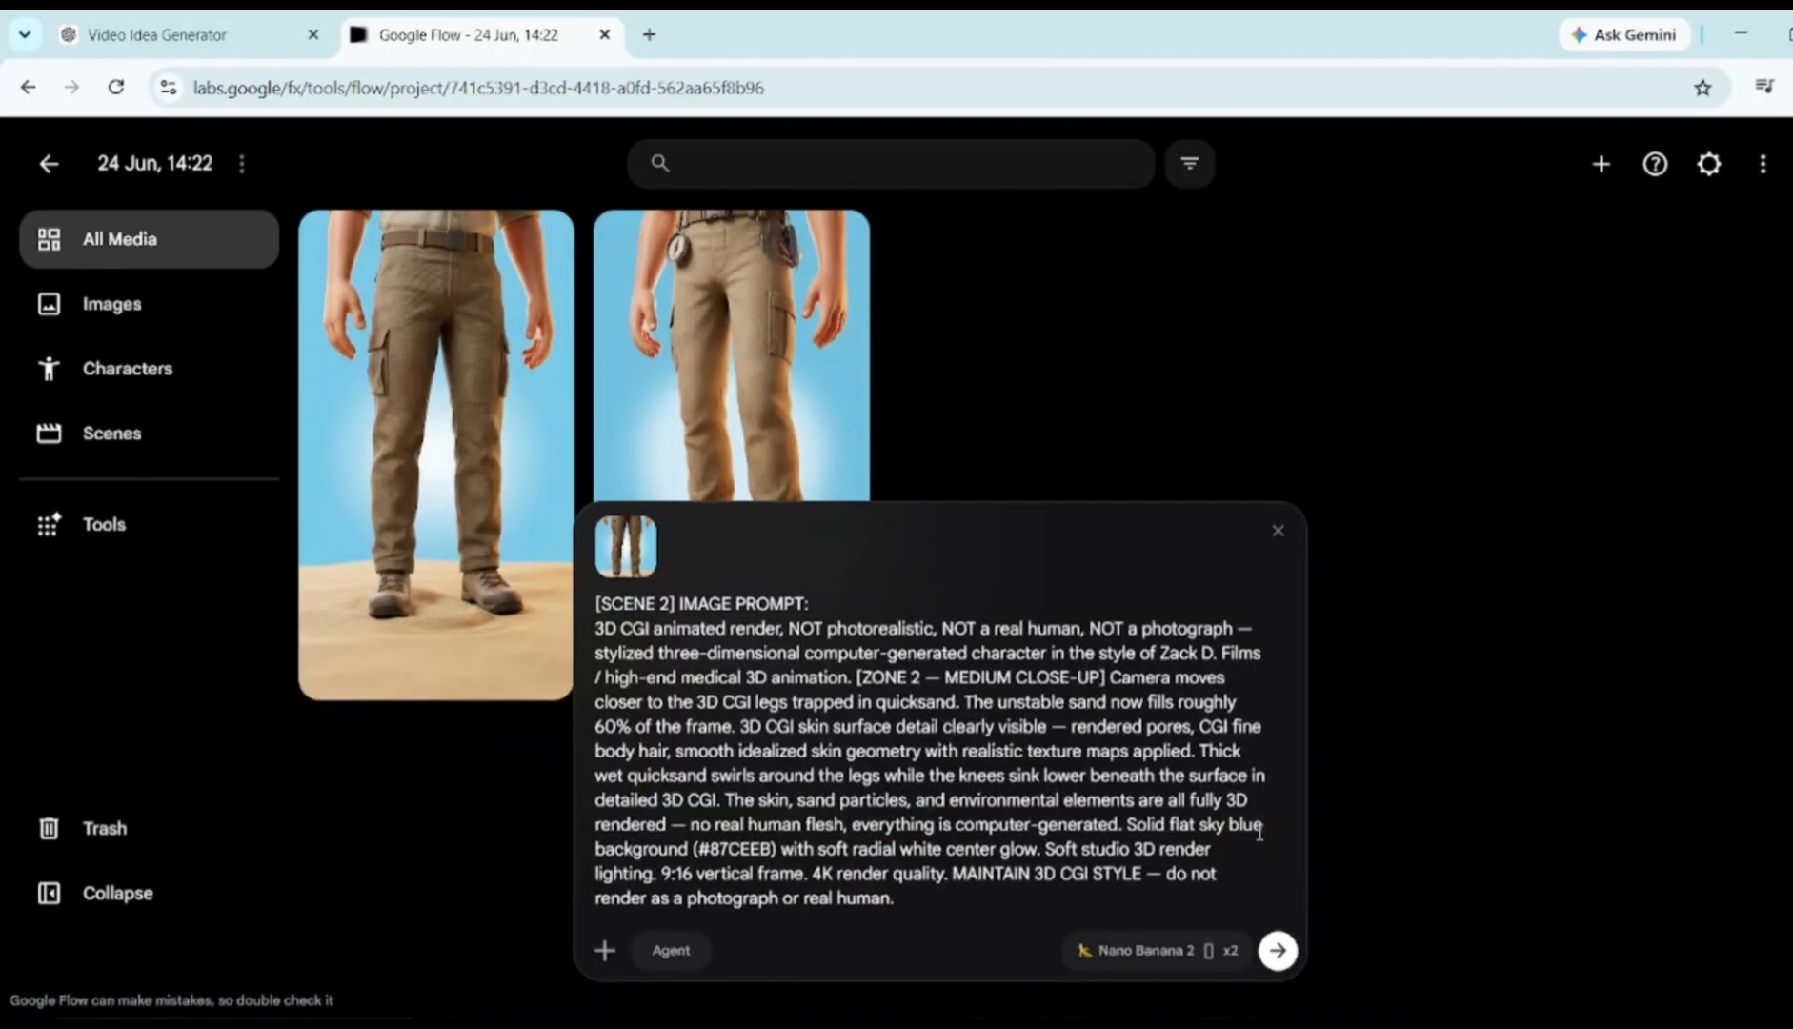
{"action": "left_click", "coordinate": [1280, 951]}
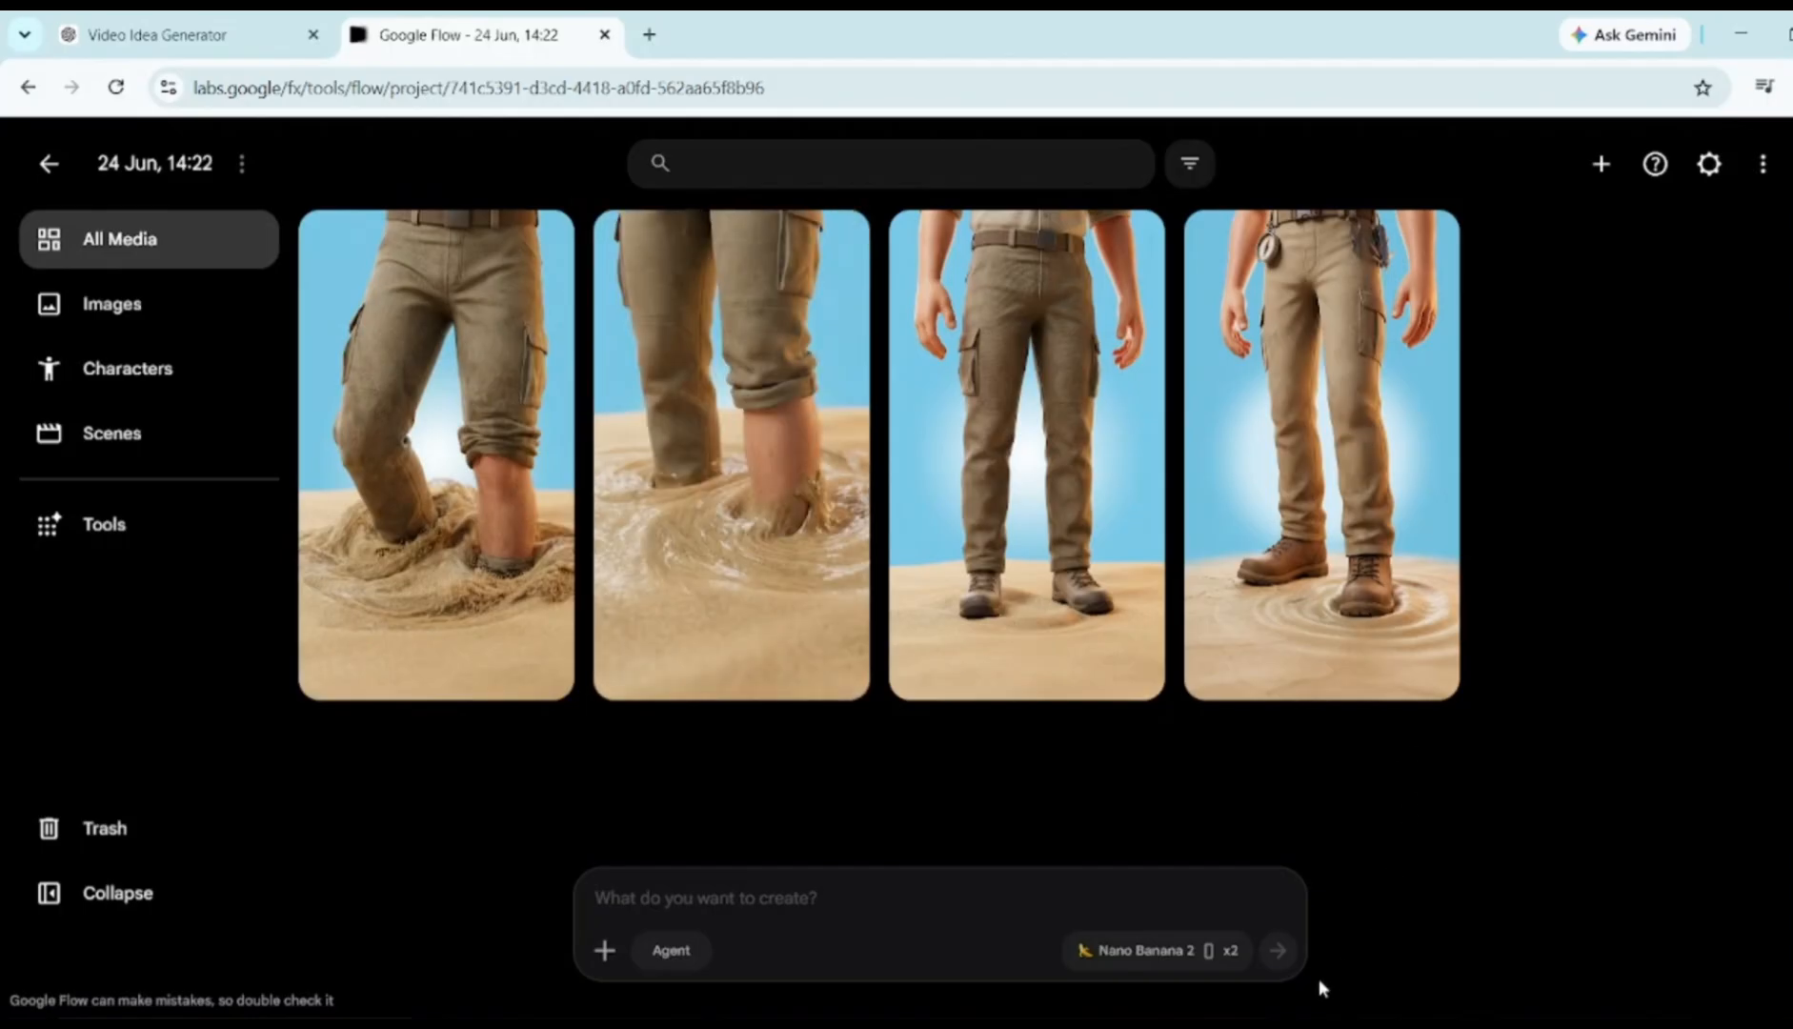
Generate Scene 3 sand-on-skin close-ups from ChatGPT's prompt, with the swirling-sand legs image as reference
{"action": "left_click", "coordinate": [157, 34]}
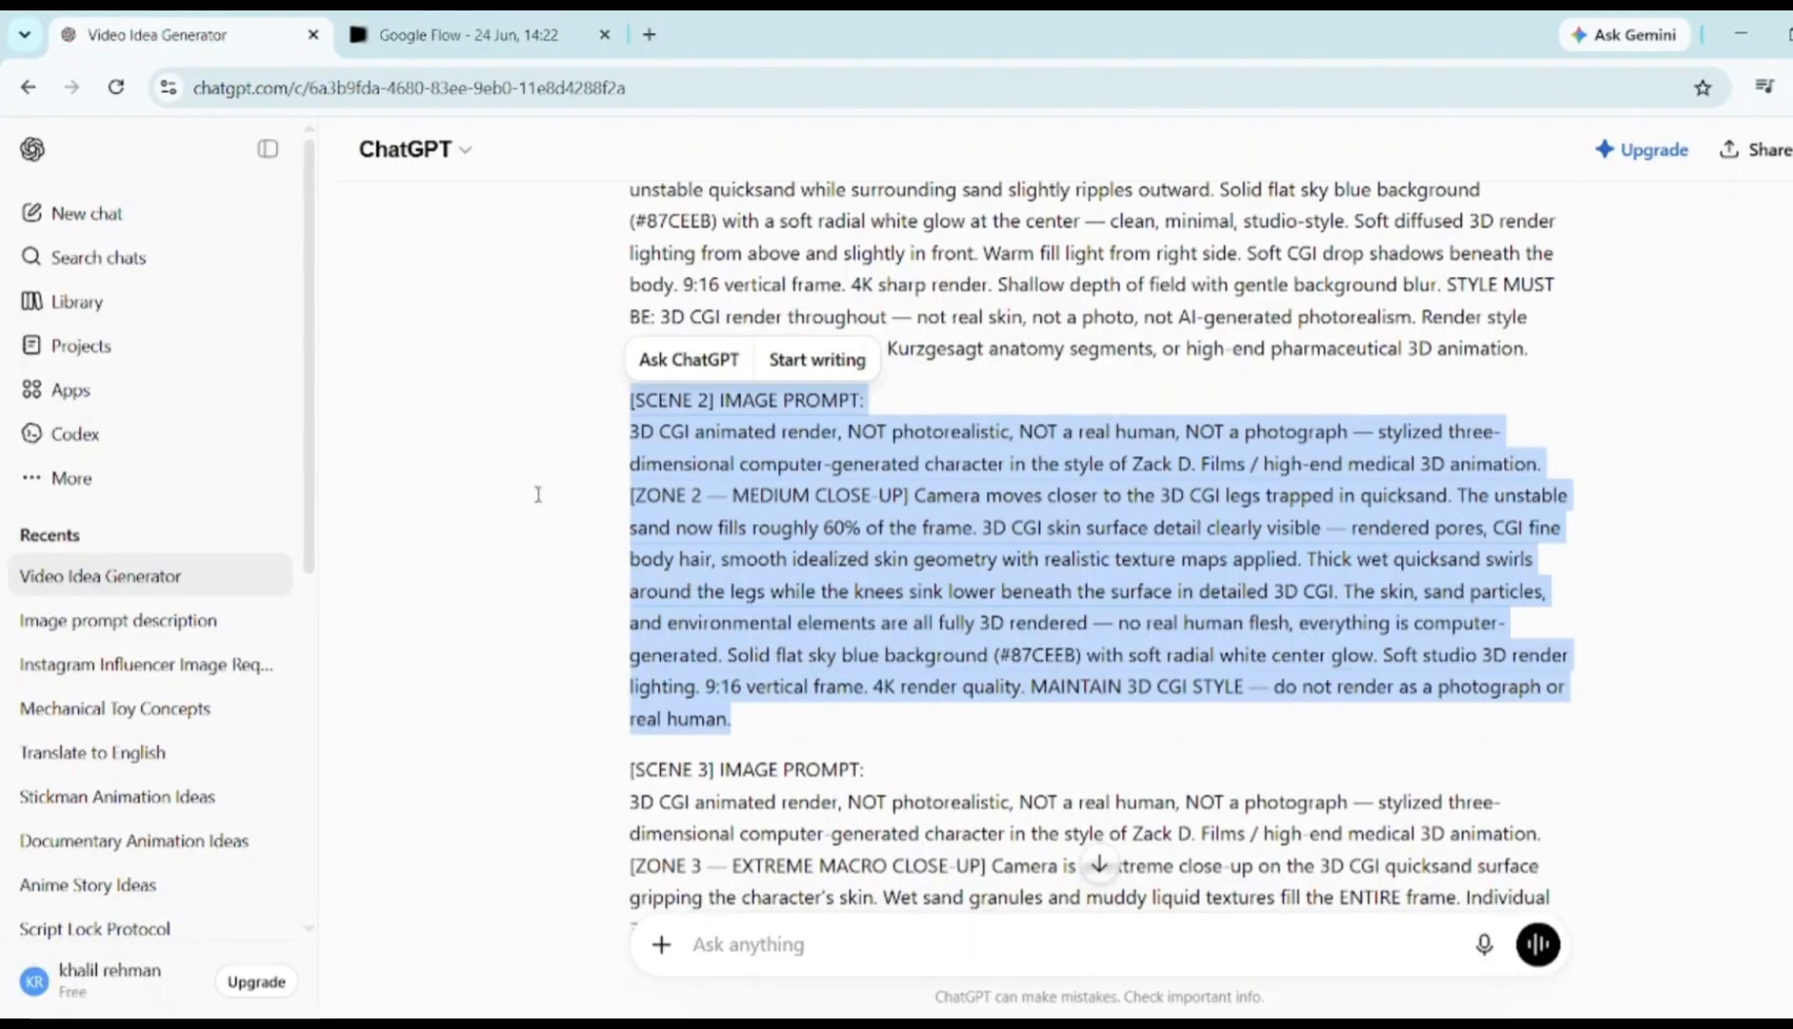
{"action": "scroll", "coordinate": [523, 499], "scroll_direction": "down", "scroll_amount": 3}
{"action": "scroll", "coordinate": [523, 498], "scroll_direction": "down", "scroll_amount": 1}
{"action": "left_click_drag", "start_coordinate": [631, 400], "coordinate": [1017, 729]}
{"action": "key", "text": "ctrl+c"}
{"action": "left_click", "coordinate": [467, 35]}
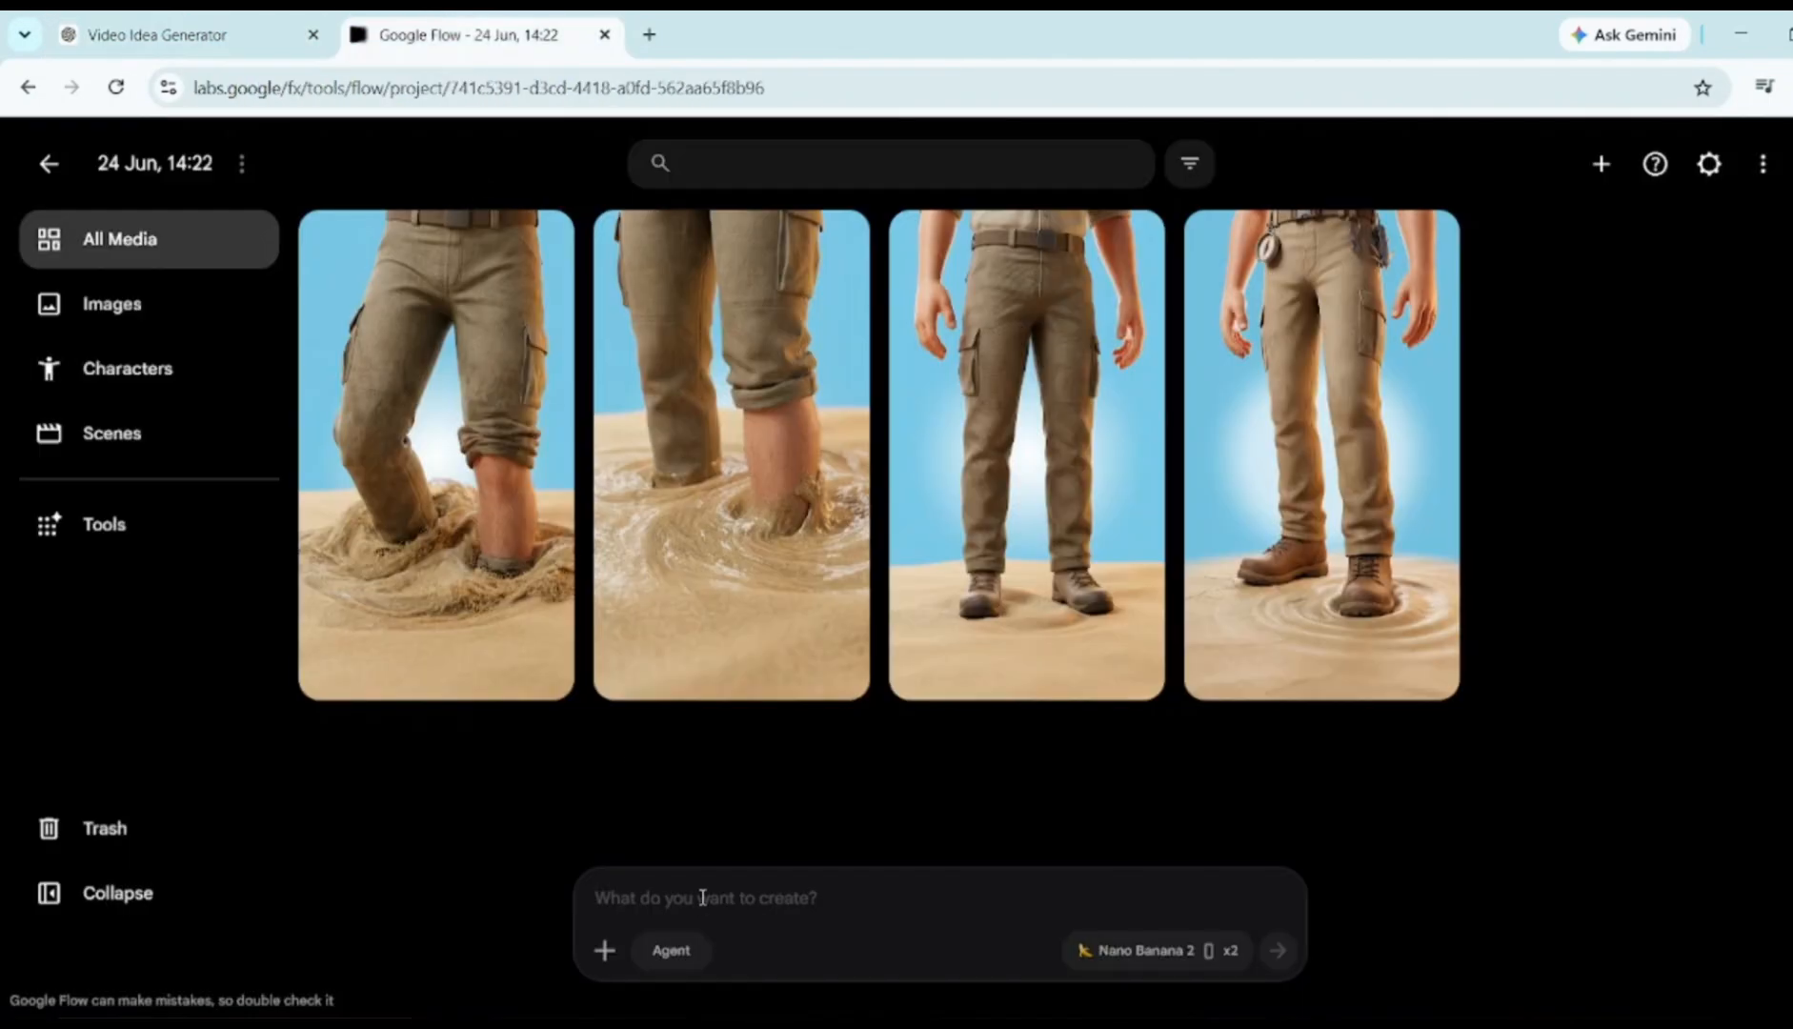
{"action": "left_click", "coordinate": [701, 901]}
{"action": "key", "text": "ctrl+v"}
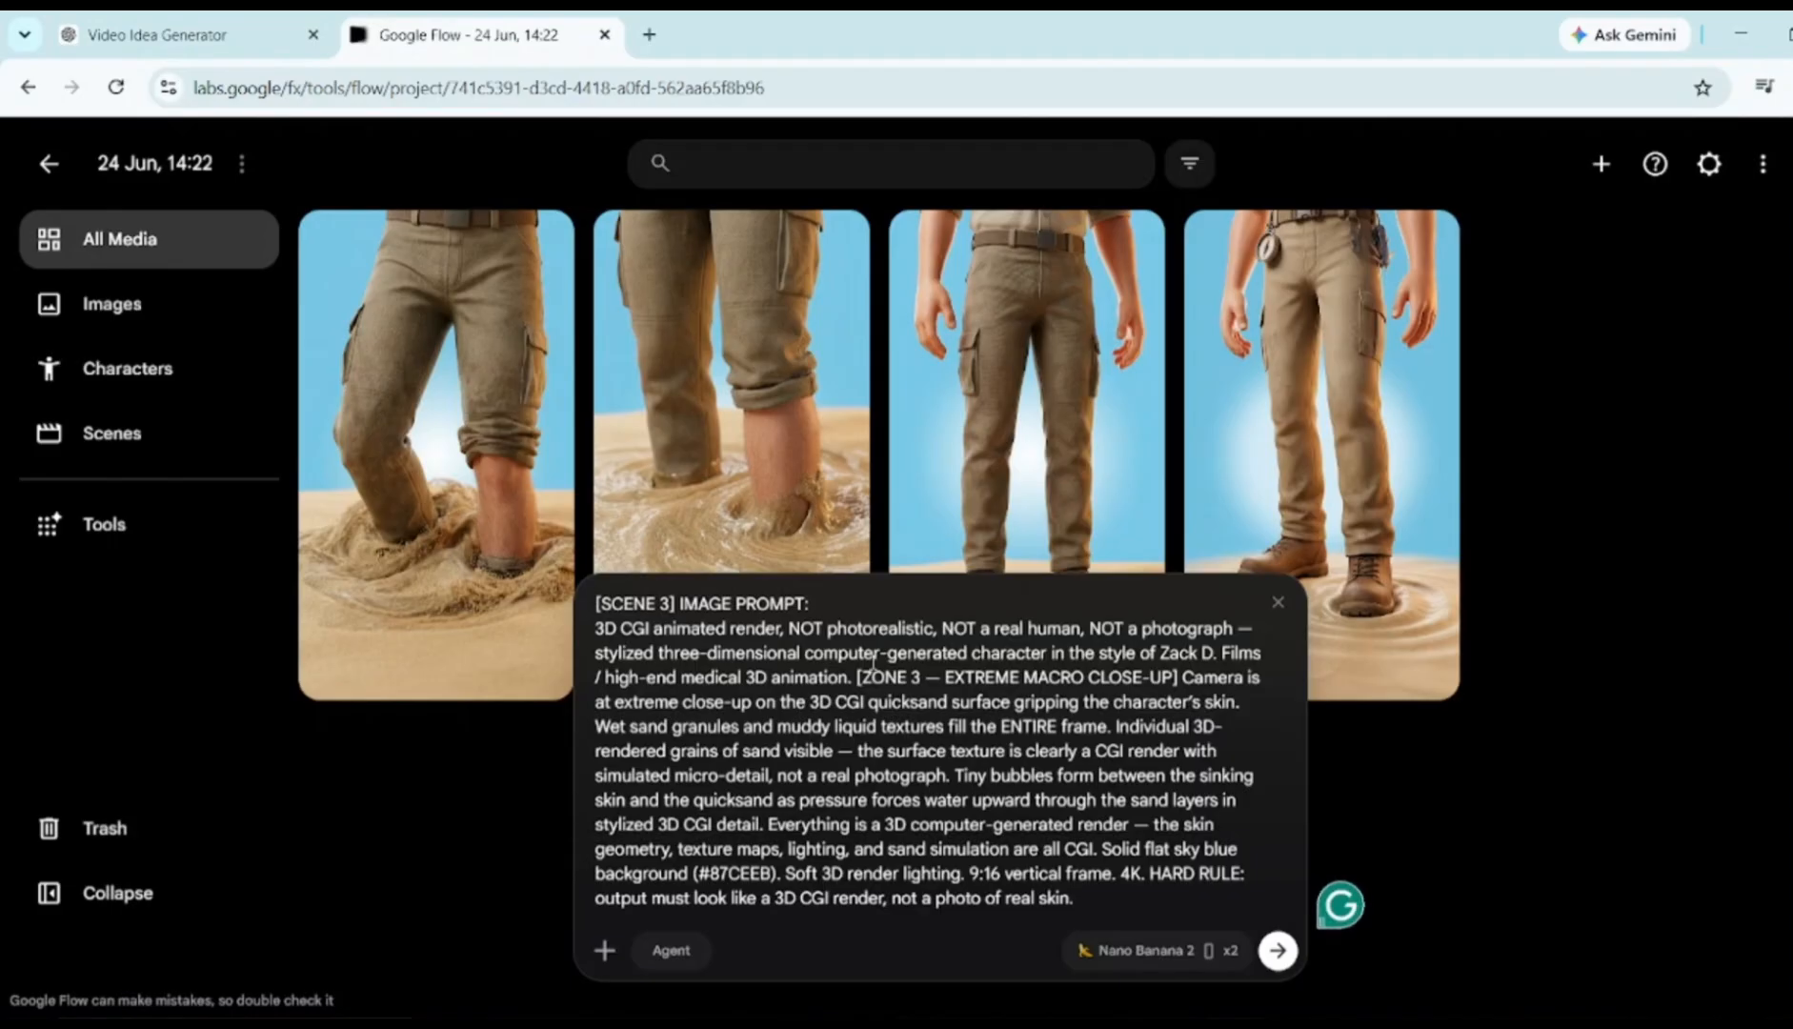
{"action": "left_click_drag", "start_coordinate": [731, 405], "coordinate": [813, 893]}
{"action": "left_click", "coordinate": [1278, 946]}
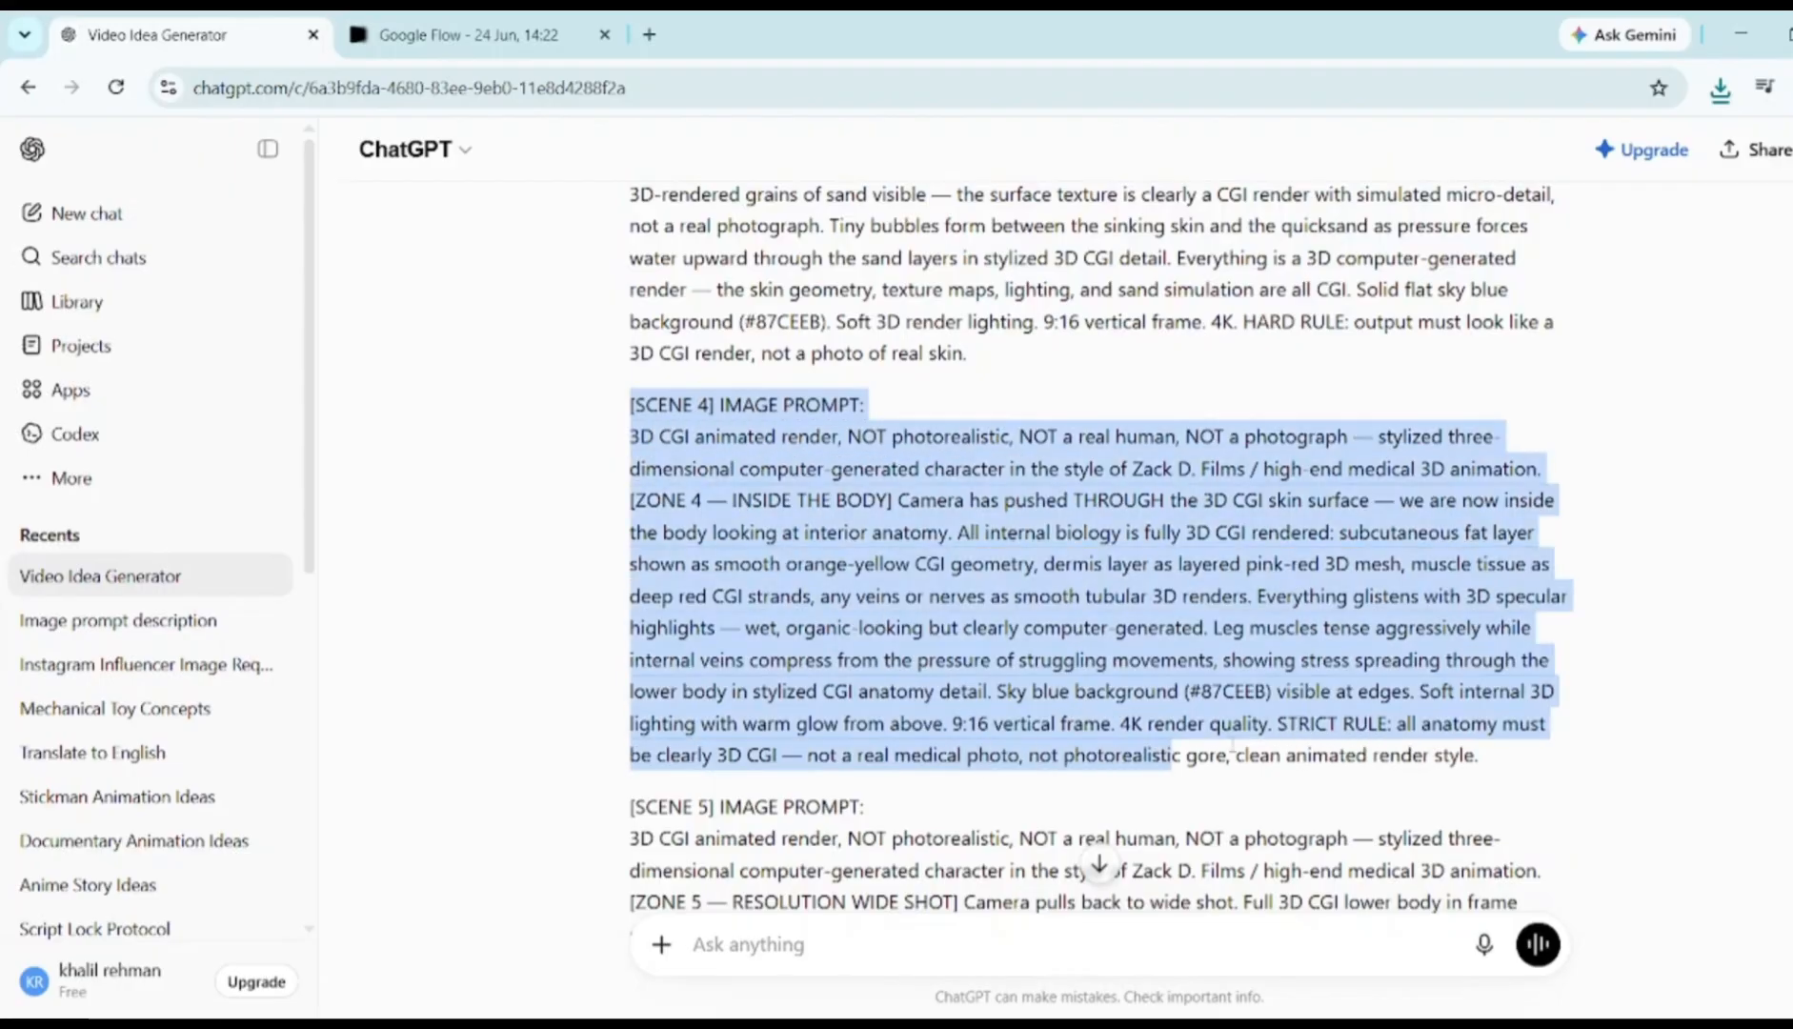
Generate the Scene 4 CGI leg-anatomy images and paste in the Scene 5 prompt
{"action": "left_click_drag", "start_coordinate": [1170, 755], "coordinate": [1512, 754]}
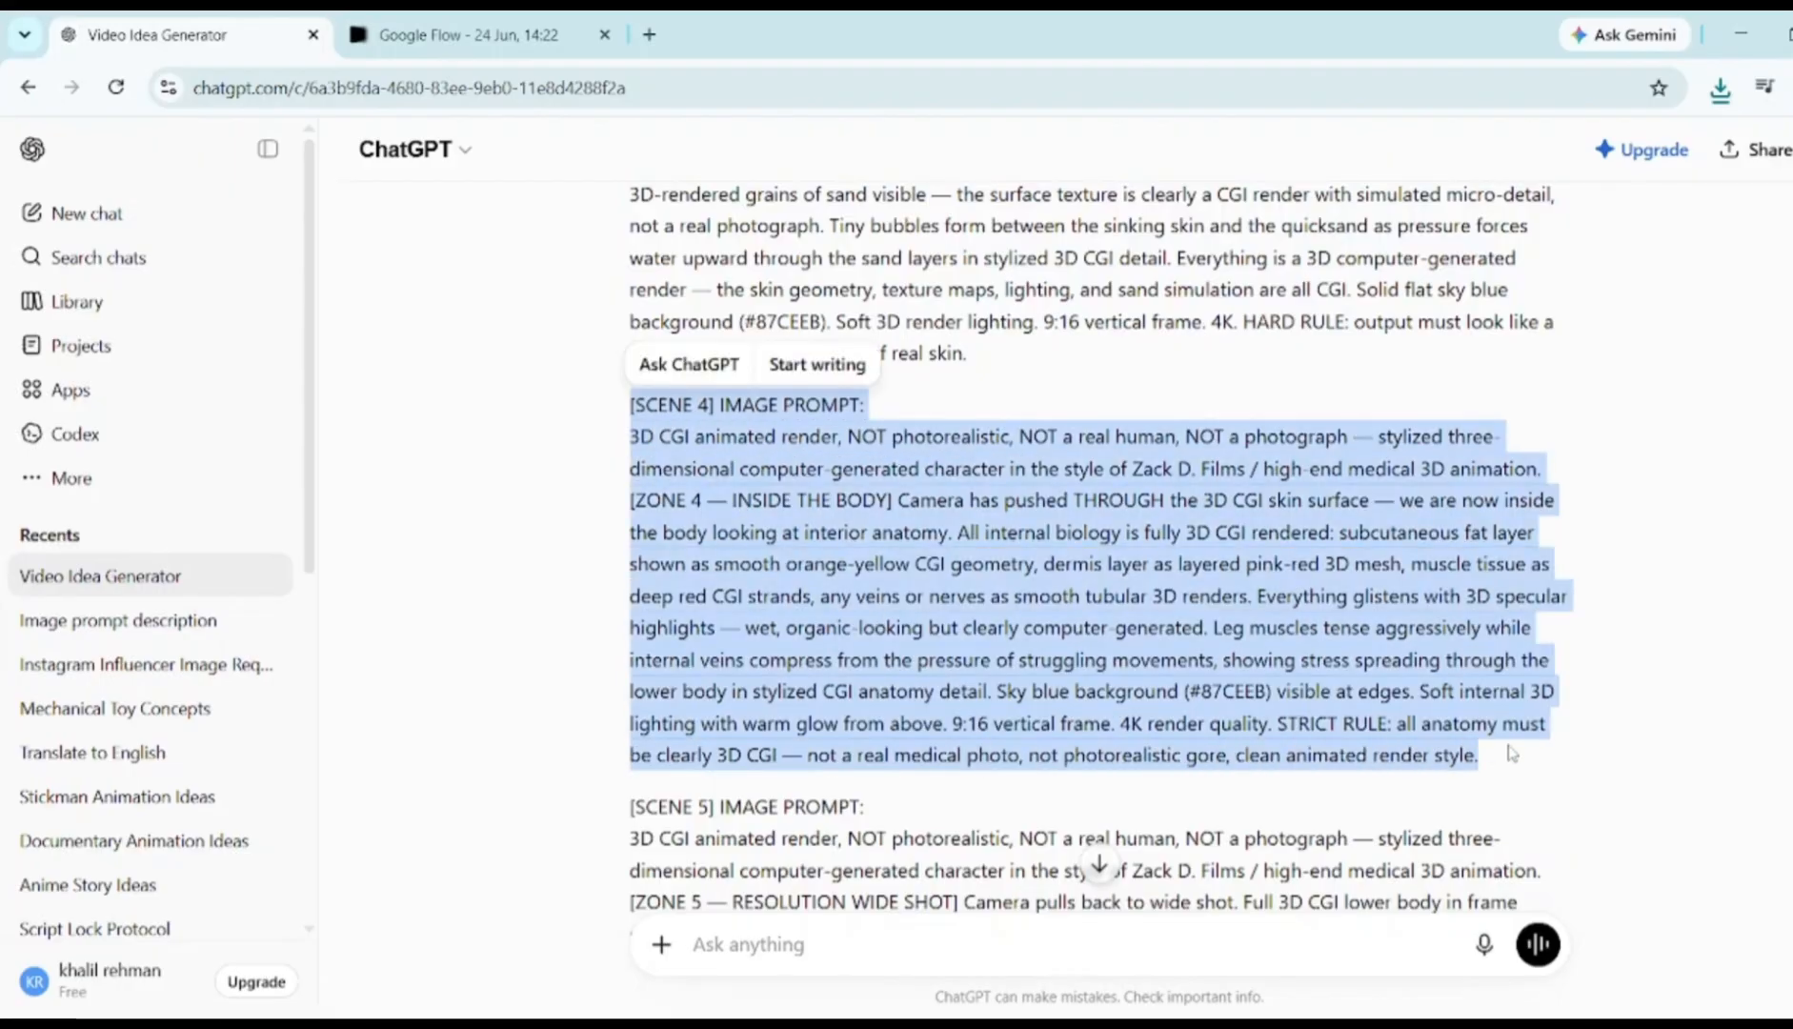
{"action": "left_click", "coordinate": [467, 34]}
{"action": "key", "text": "ctrl+v"}
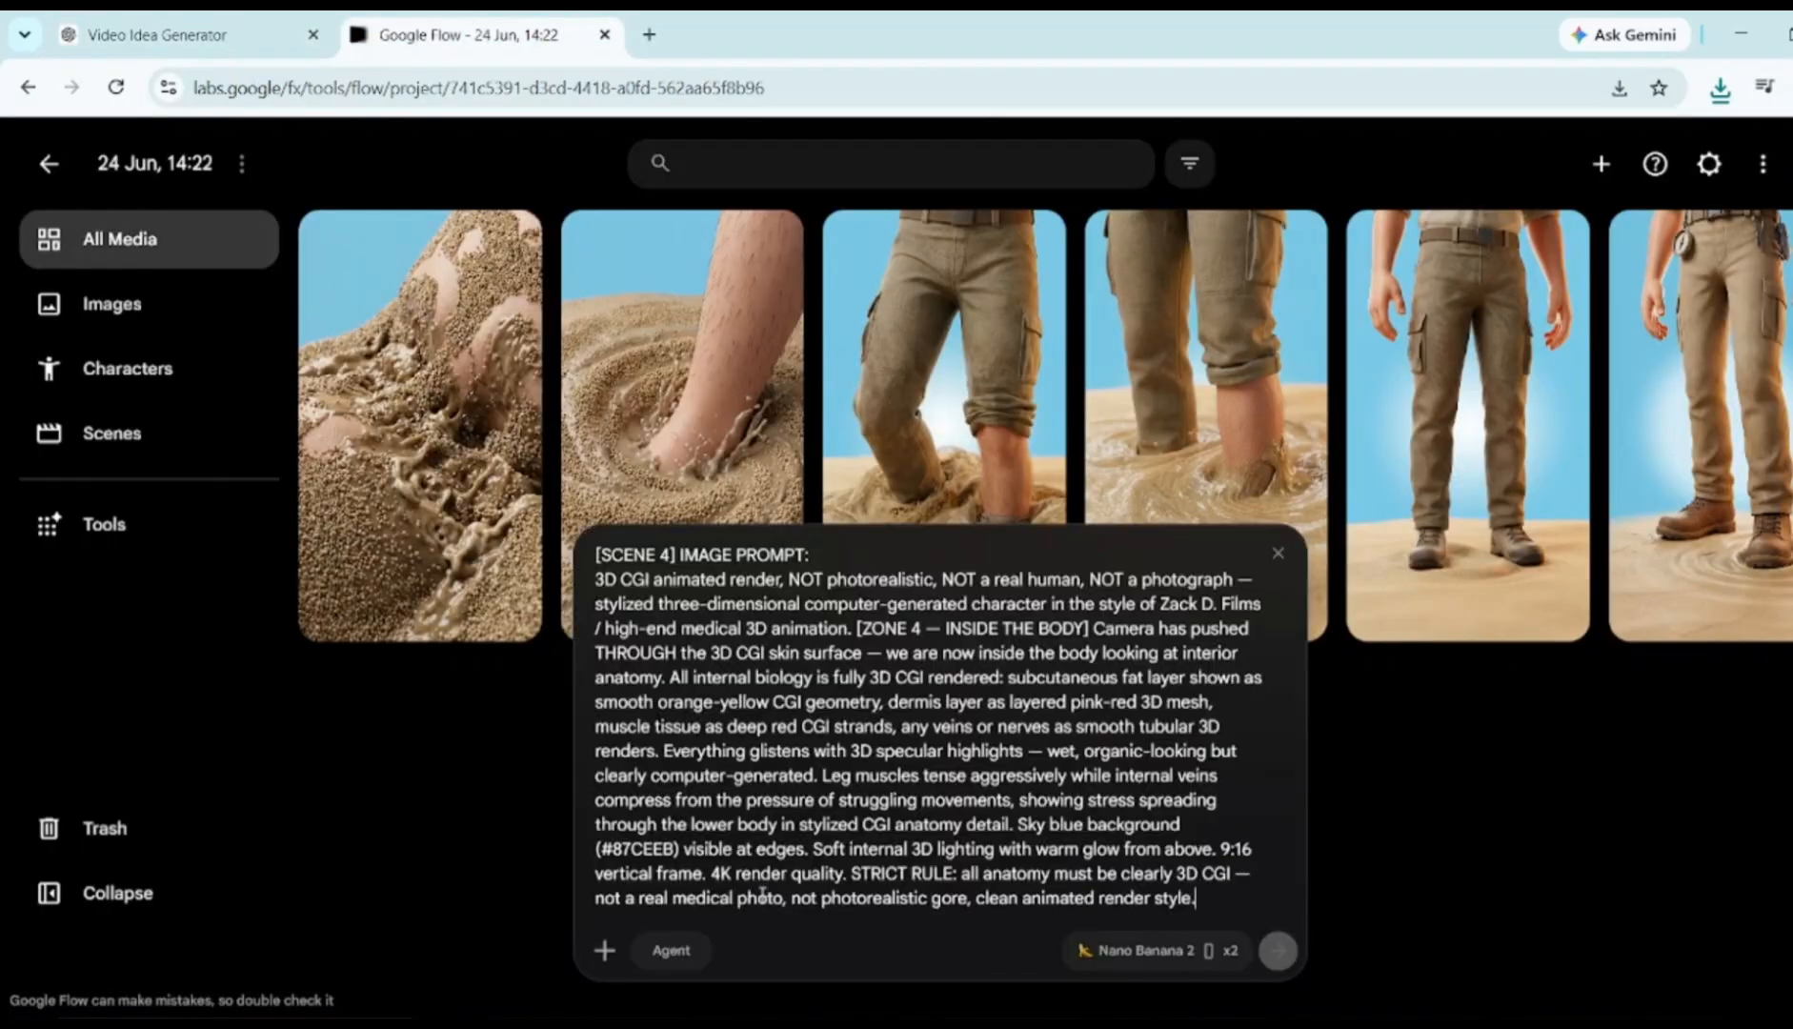
{"action": "key", "text": "Return"}
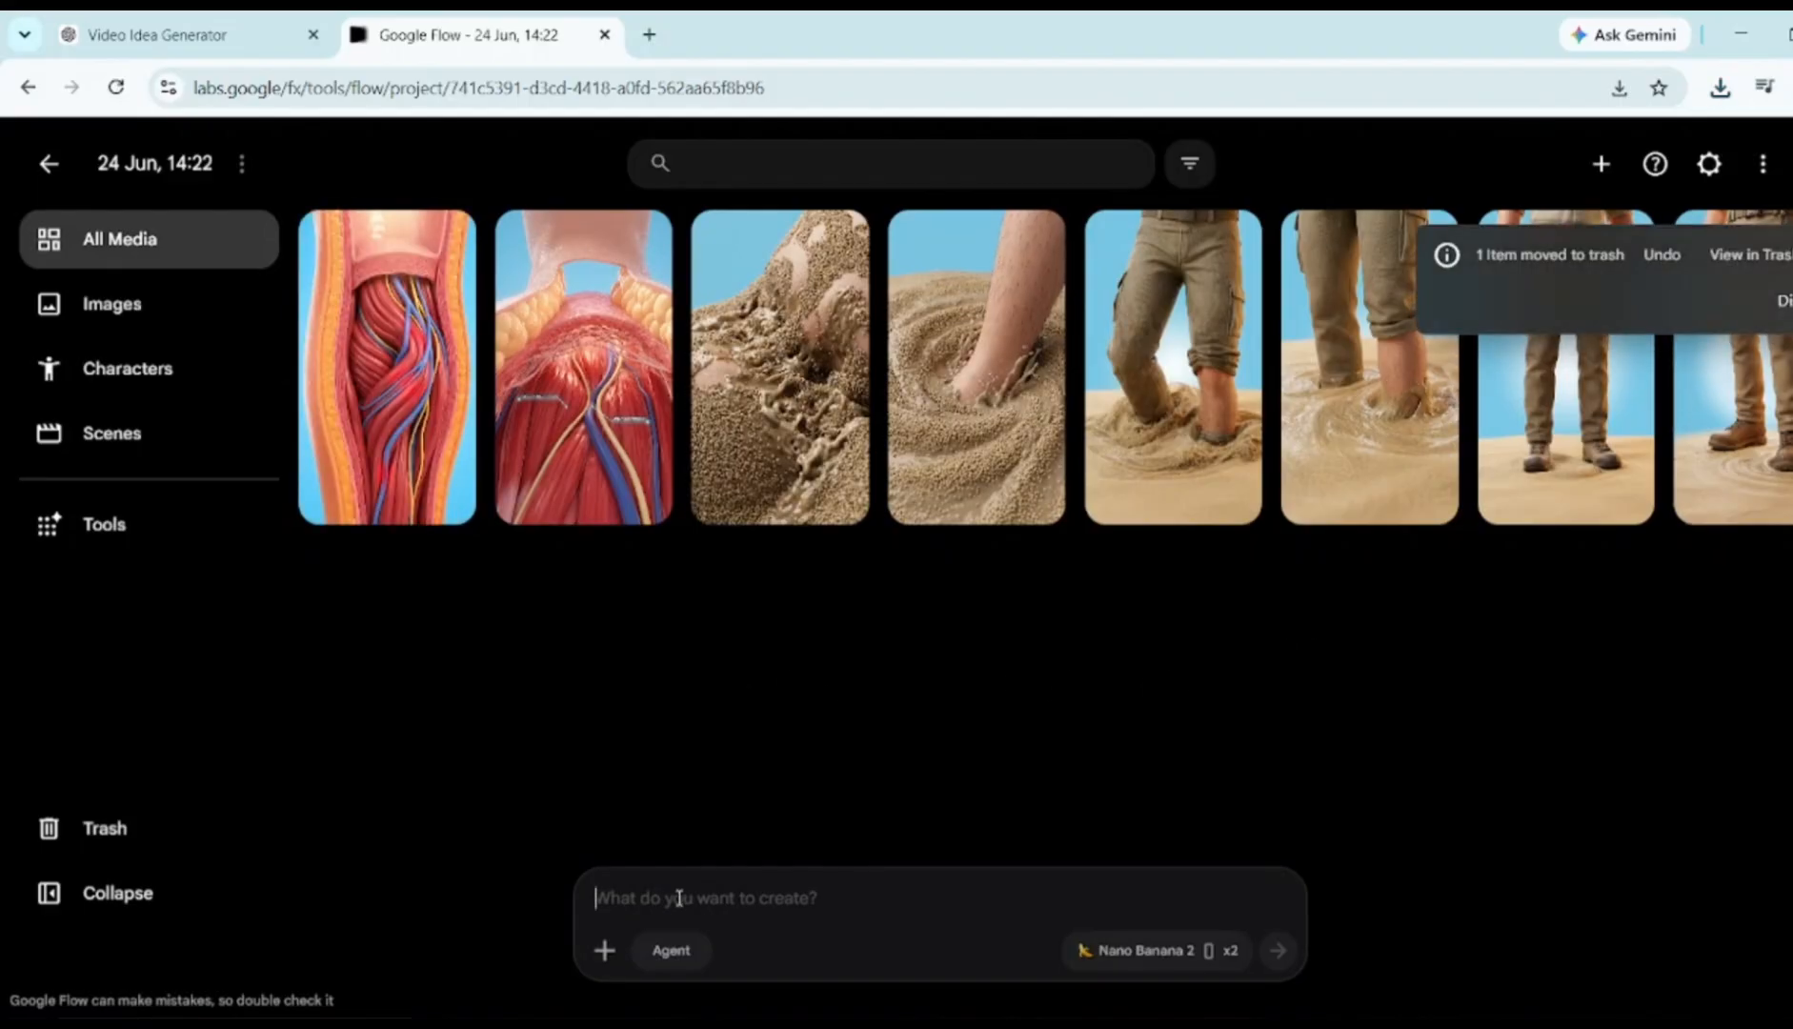
{"action": "type", "text": "[SCENE 5] IMAGE PROMPT: 3D CGI animated render, NOT photorealistic, NOT a real human, NOT a photograph — stylized three-dimensional computer-generated character in the style of Zack D. Films / high-end medical 3D animation. [ZONE 5 — RESOLUTION WIDE SHOT] Camera pulls back to wide shot. Full 3D CGI lower body in frame showing the final trapped state inside the quicksand. 3D CGI character skin is smooth and clean — the sinking process has stabilized. The character is clearly computer-generated — idealized smooth 3D geometry, rendered skin texture, CGI clothing if applicable. The explorer remains stuck waist-deep in thick quicksand with arms frozen in panic while the surrounding sand surface slowly settles flat again. Solid flat sky blue background (#87CEEB) with soft radial white center glow. Full soft 3D studio lighting. 9:16 vertical frame. 4K. STYLE LOCK: output is a 3D CGI animated render throughout — consistent render style from first frame to last."}
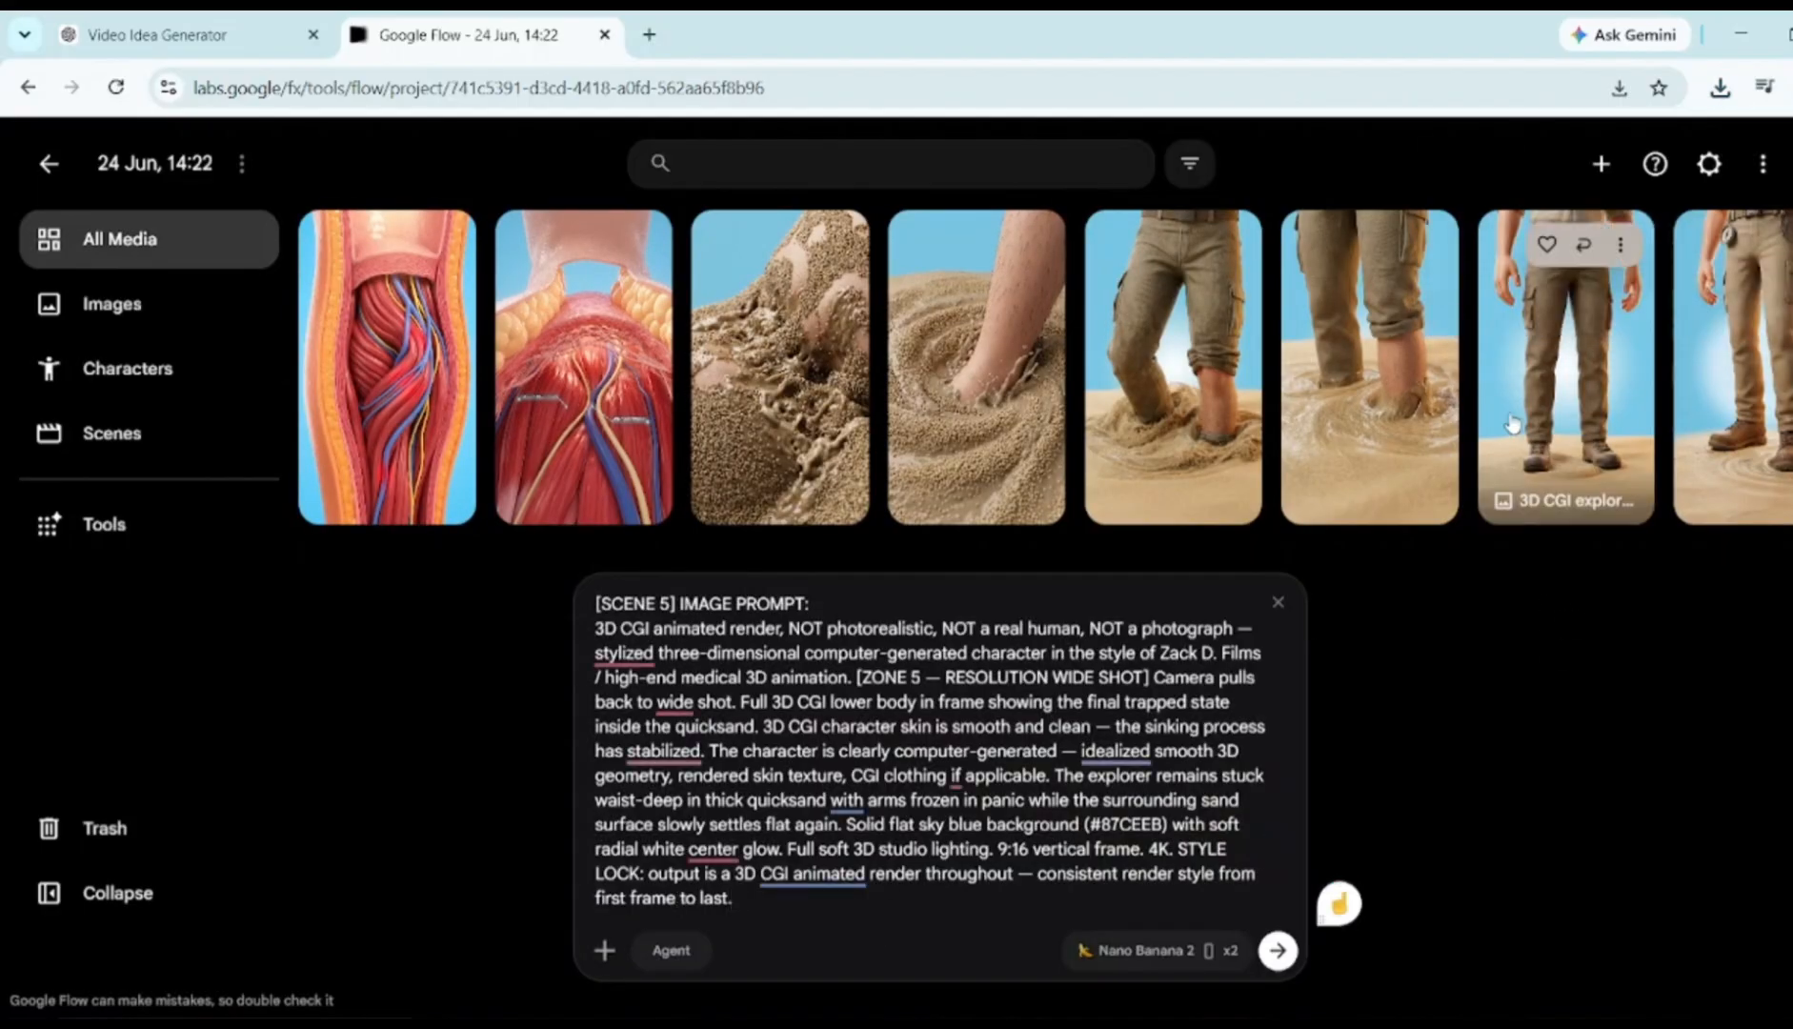
Generate Scene 5 waist-deep explorer images from the standing explorer reference, then switch generation to Video
{"action": "left_click_drag", "start_coordinate": [1512, 422], "coordinate": [858, 914]}
{"action": "left_click", "coordinate": [1278, 950]}
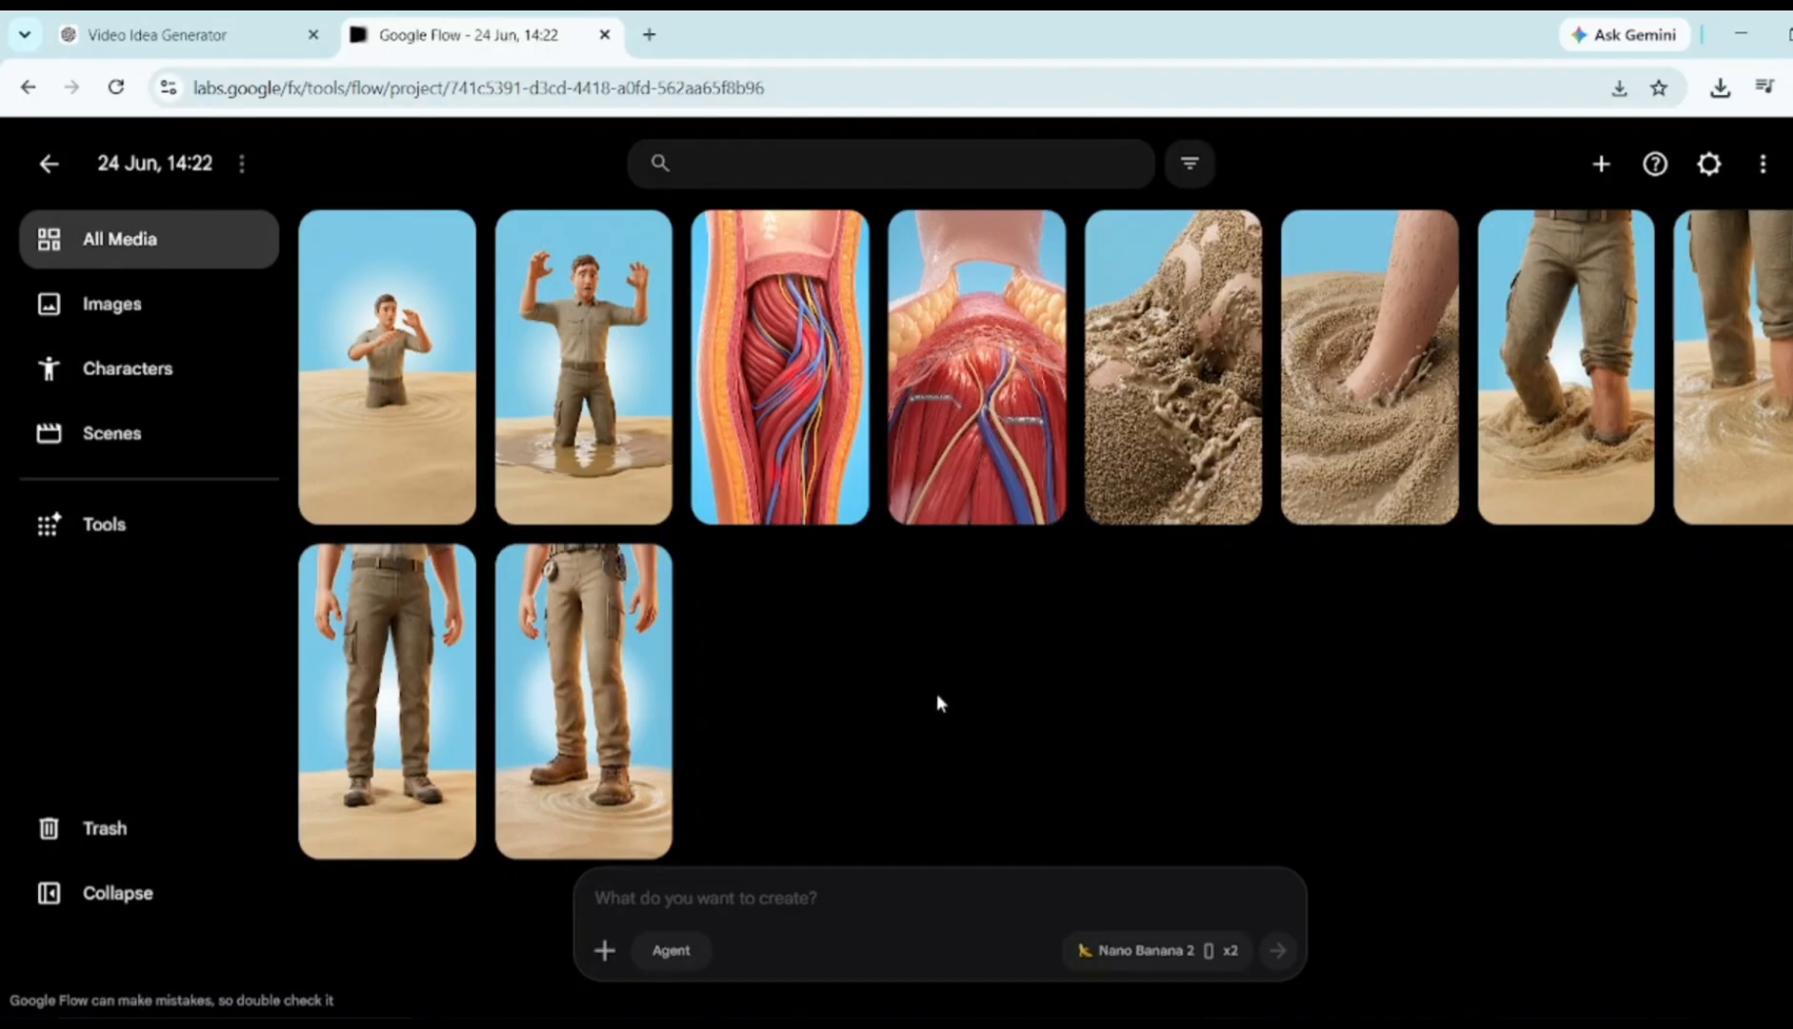
{"action": "left_click", "coordinate": [1150, 953]}
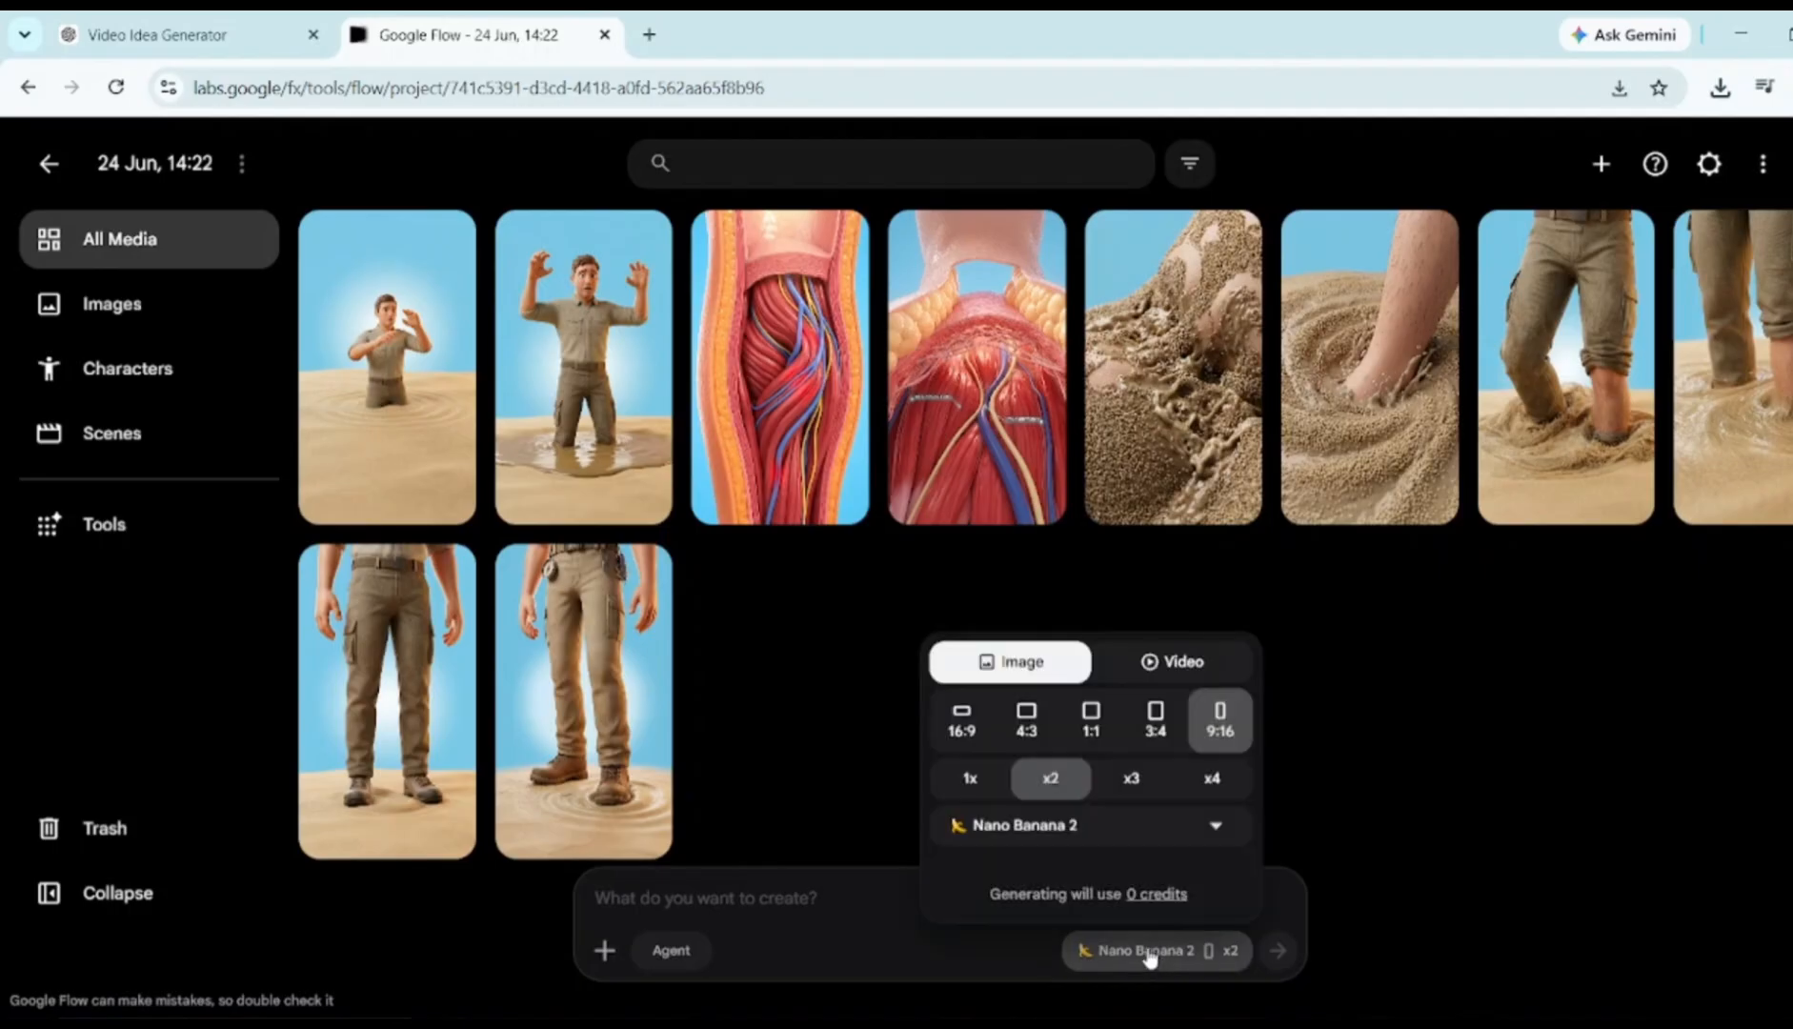
{"action": "left_click", "coordinate": [1159, 666]}
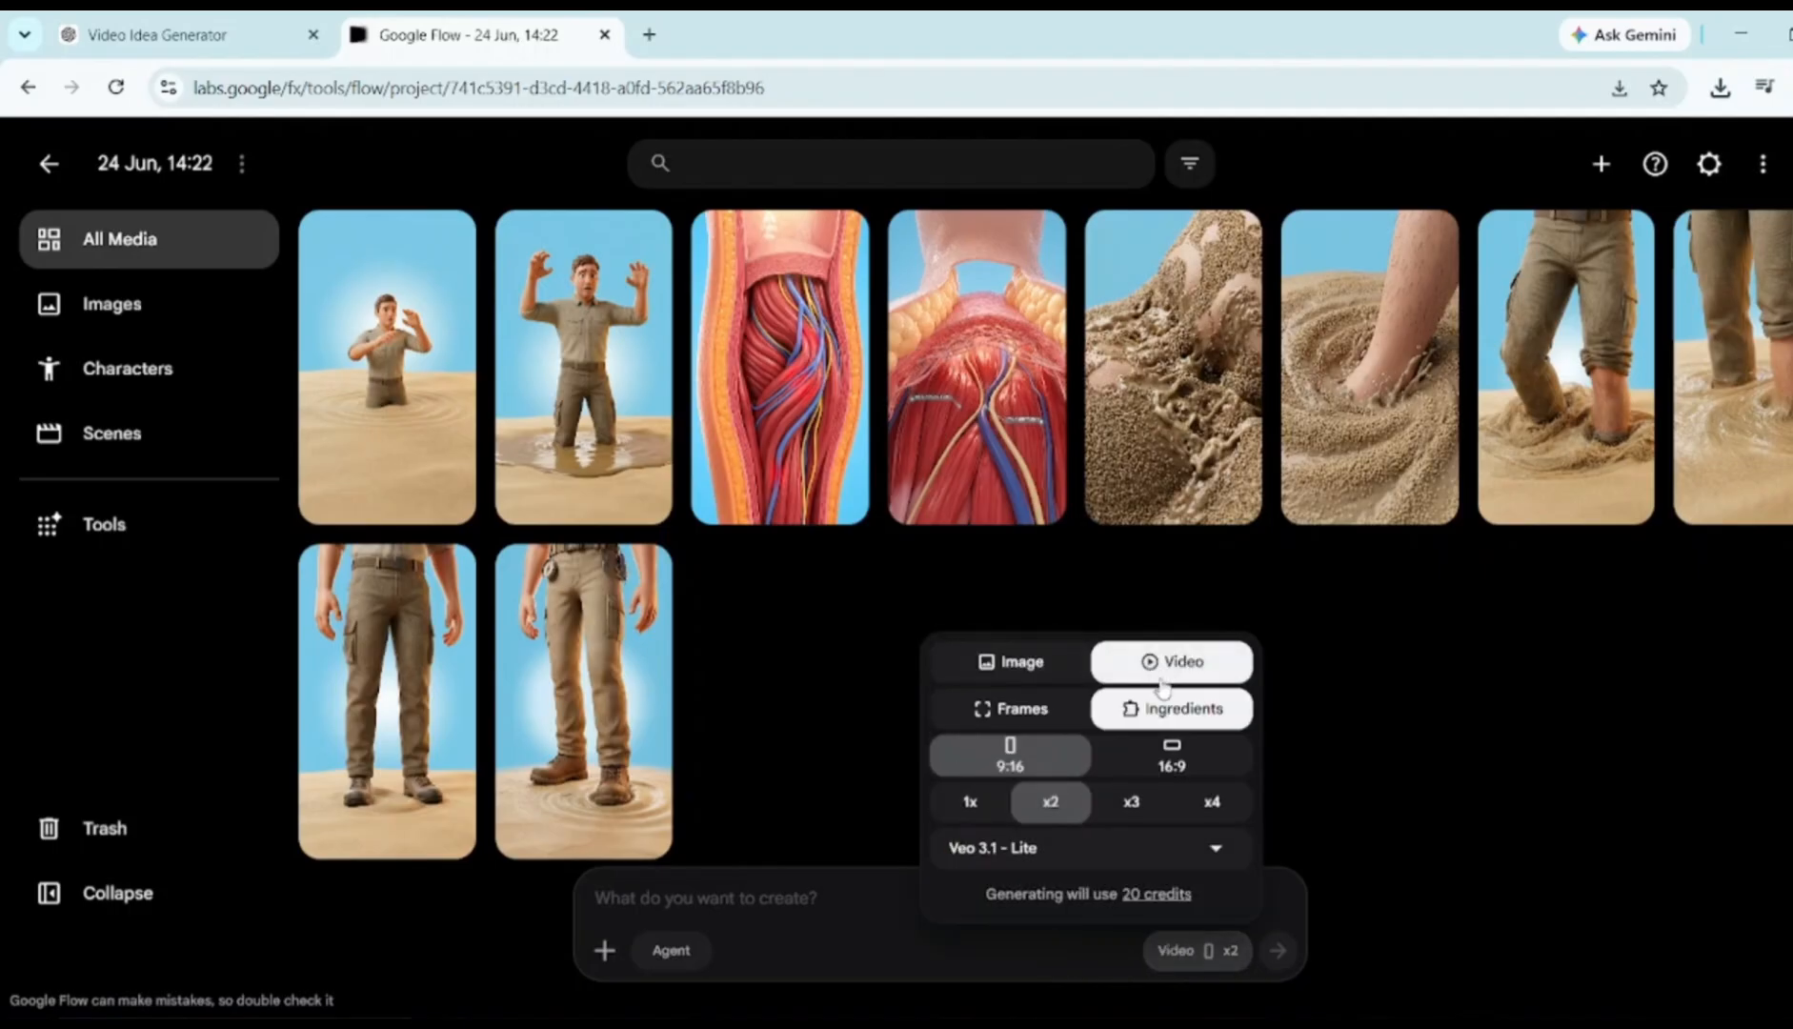
Set video generation to Frames mode, 1x output, the Omni Flash model and 4 seconds
{"action": "left_click", "coordinate": [1020, 711]}
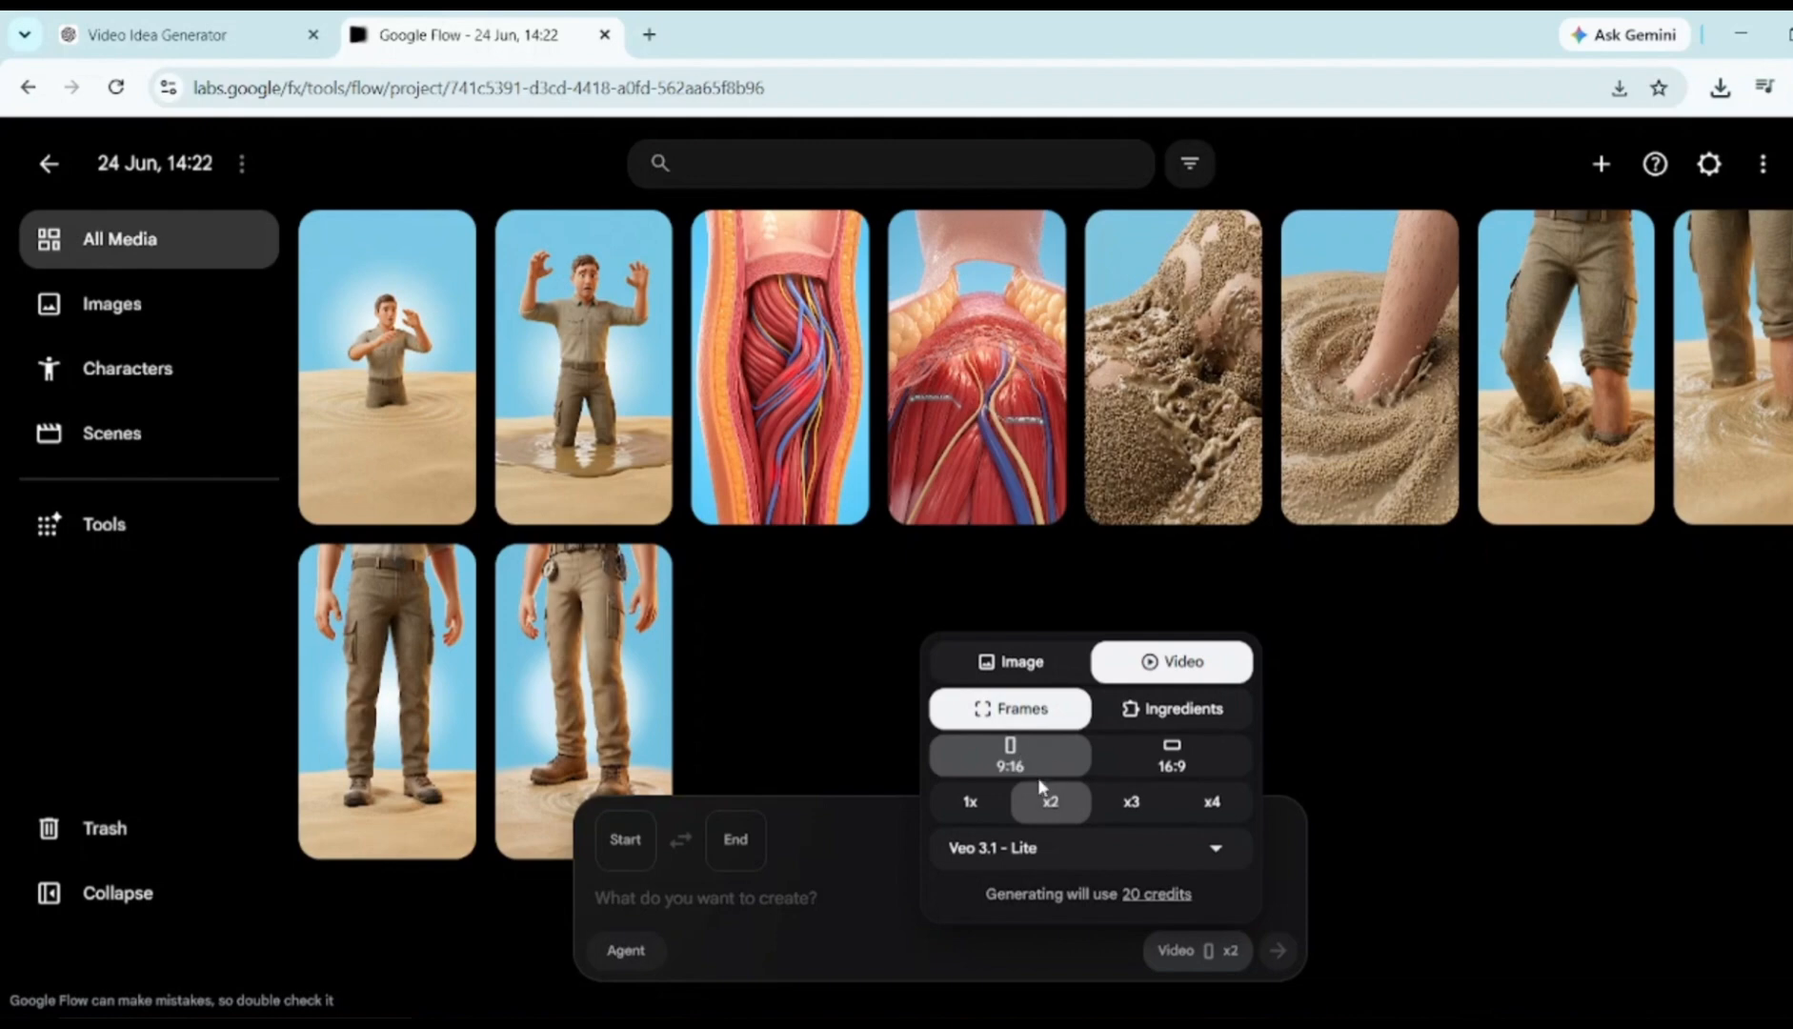
{"action": "left_click", "coordinate": [971, 805]}
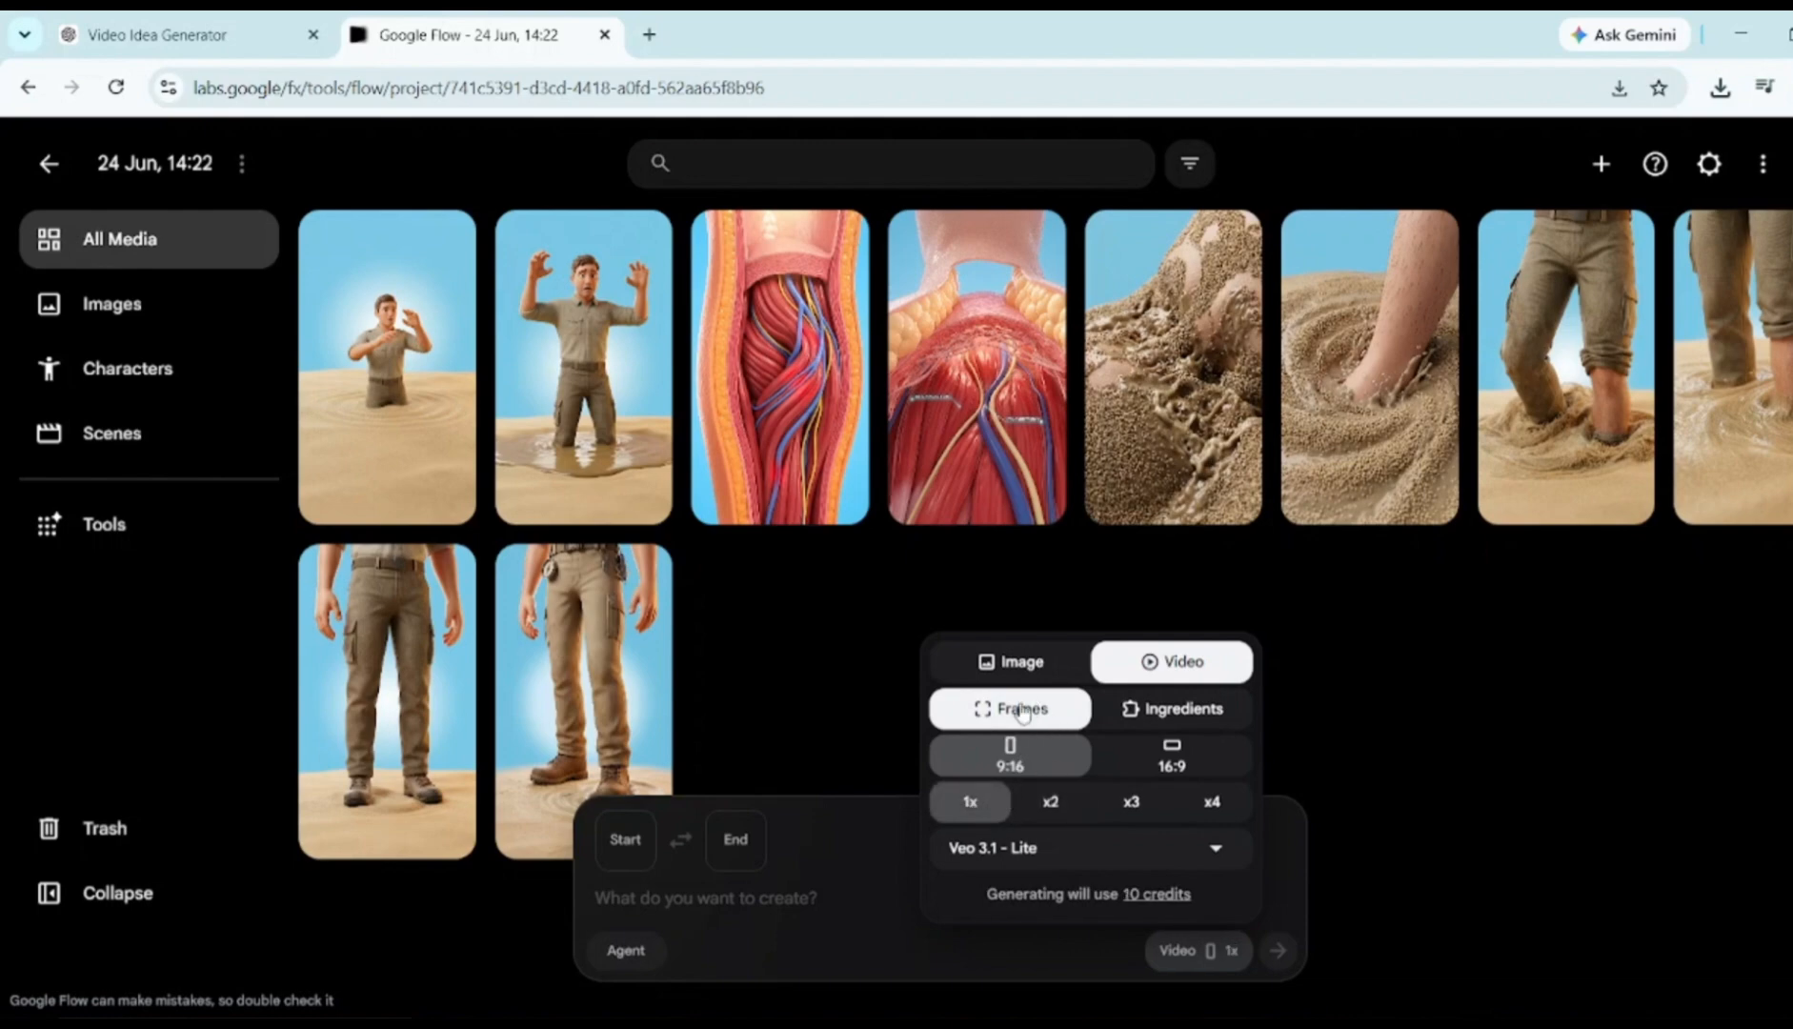
{"action": "left_click", "coordinate": [1088, 857]}
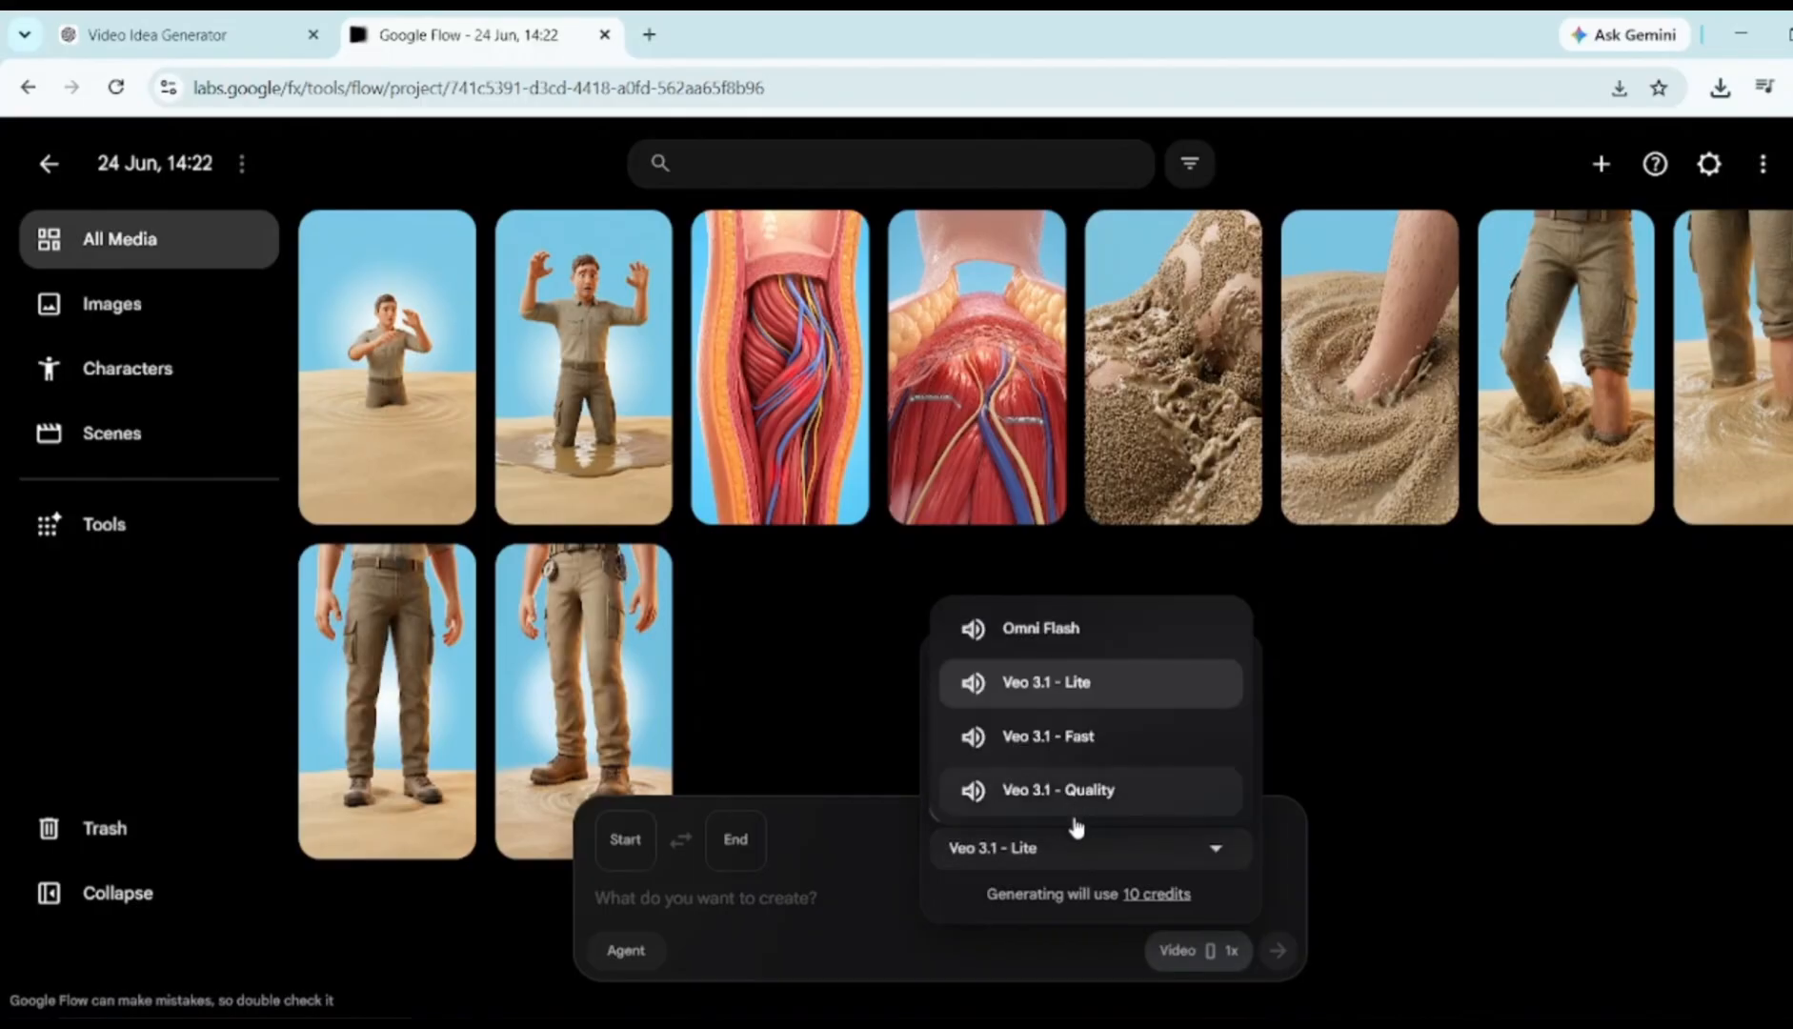
{"action": "left_click", "coordinate": [1039, 631]}
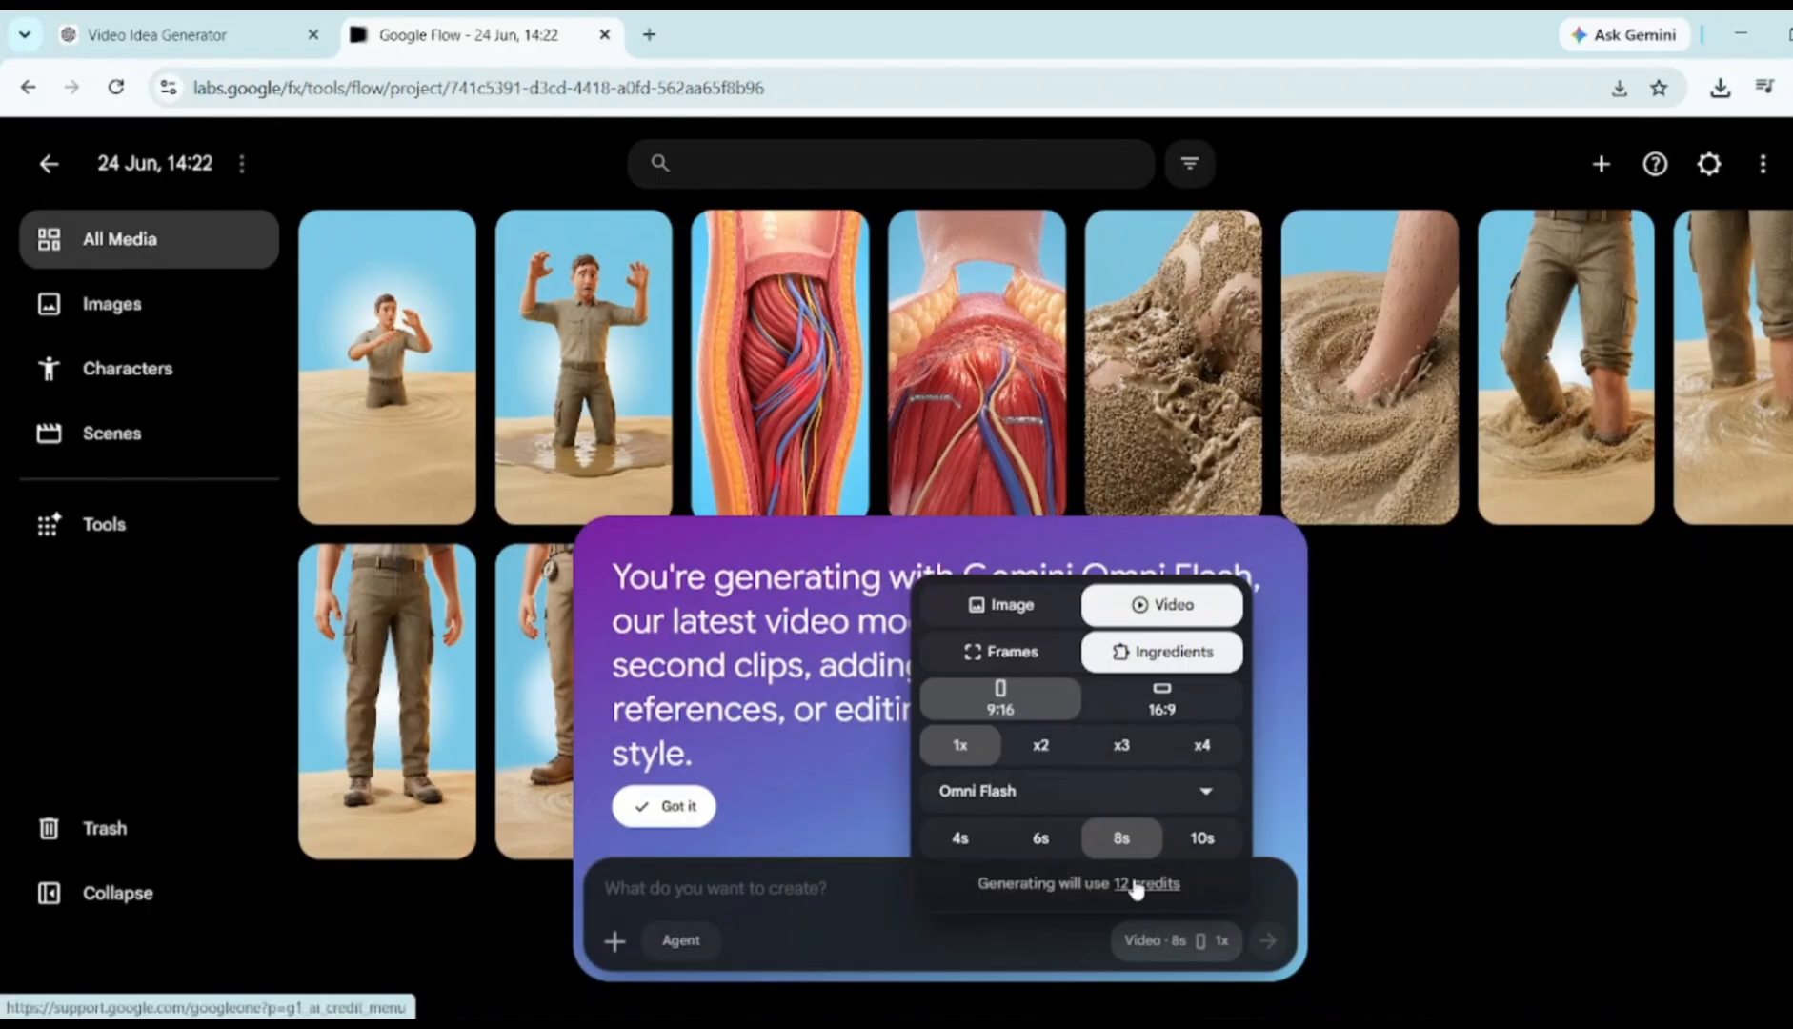
{"action": "left_click", "coordinate": [960, 840]}
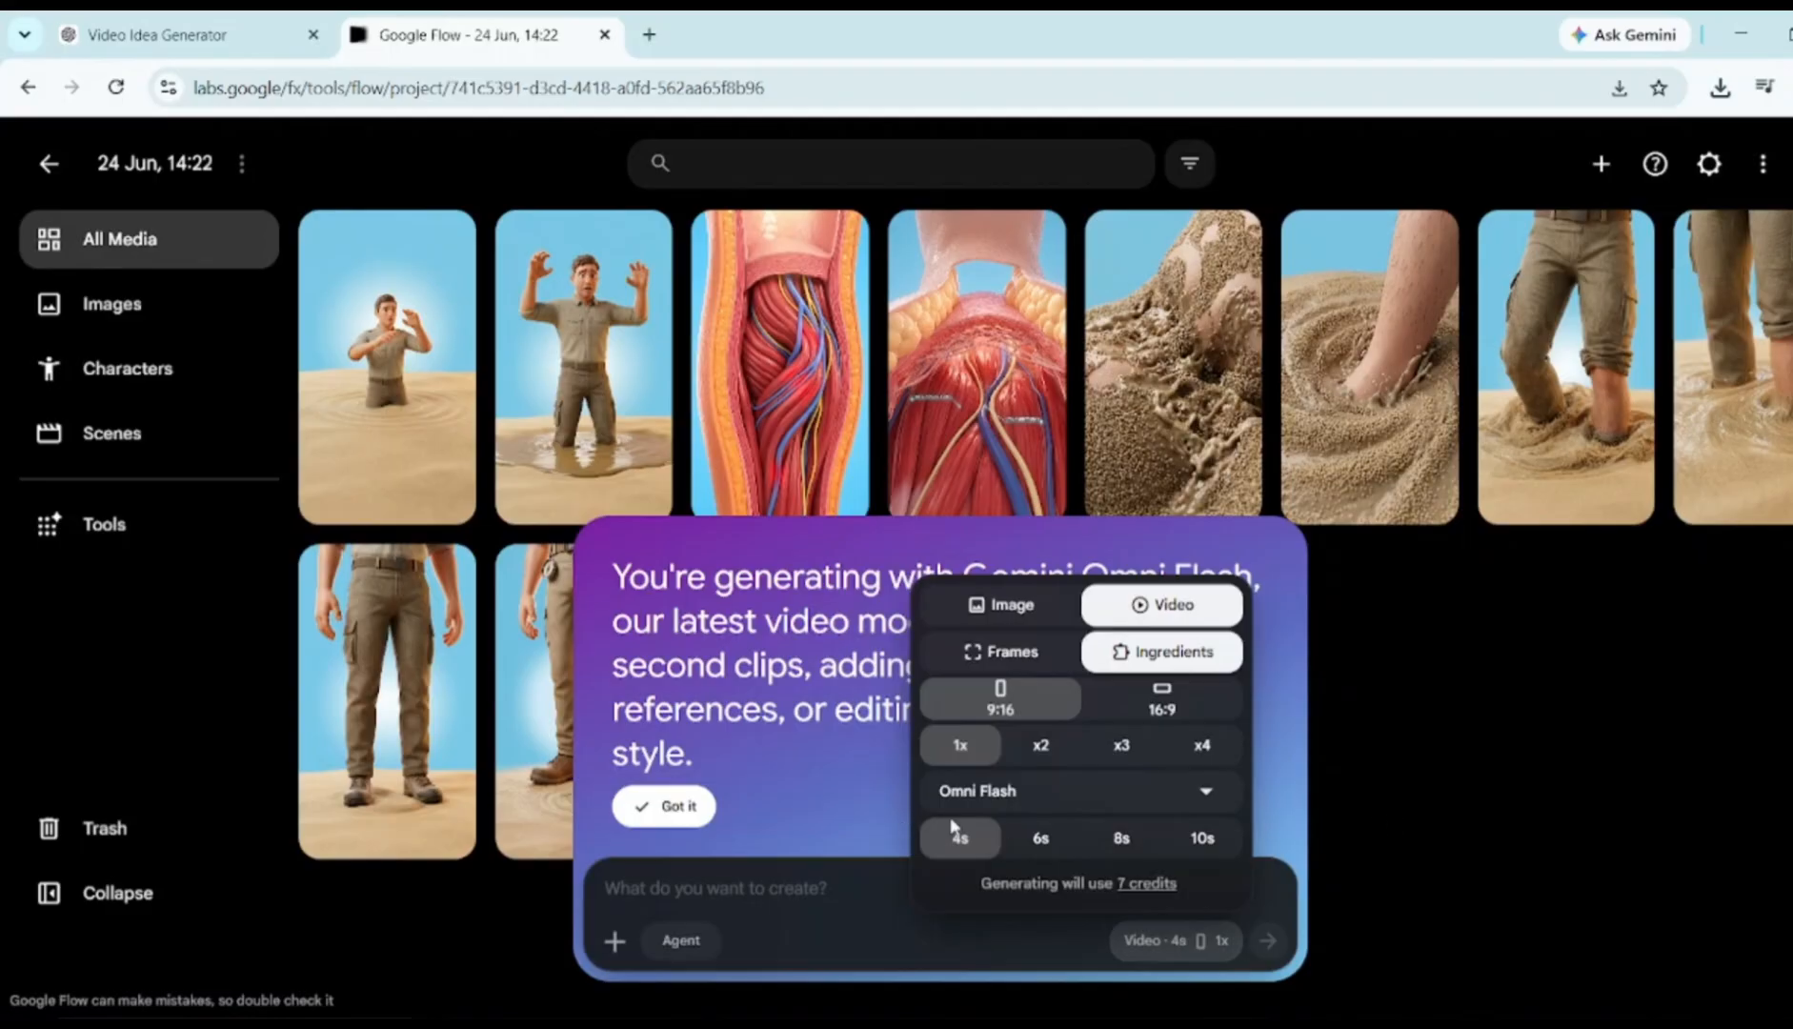
{"action": "left_click", "coordinate": [1596, 811]}
{"action": "left_click", "coordinate": [678, 806]}
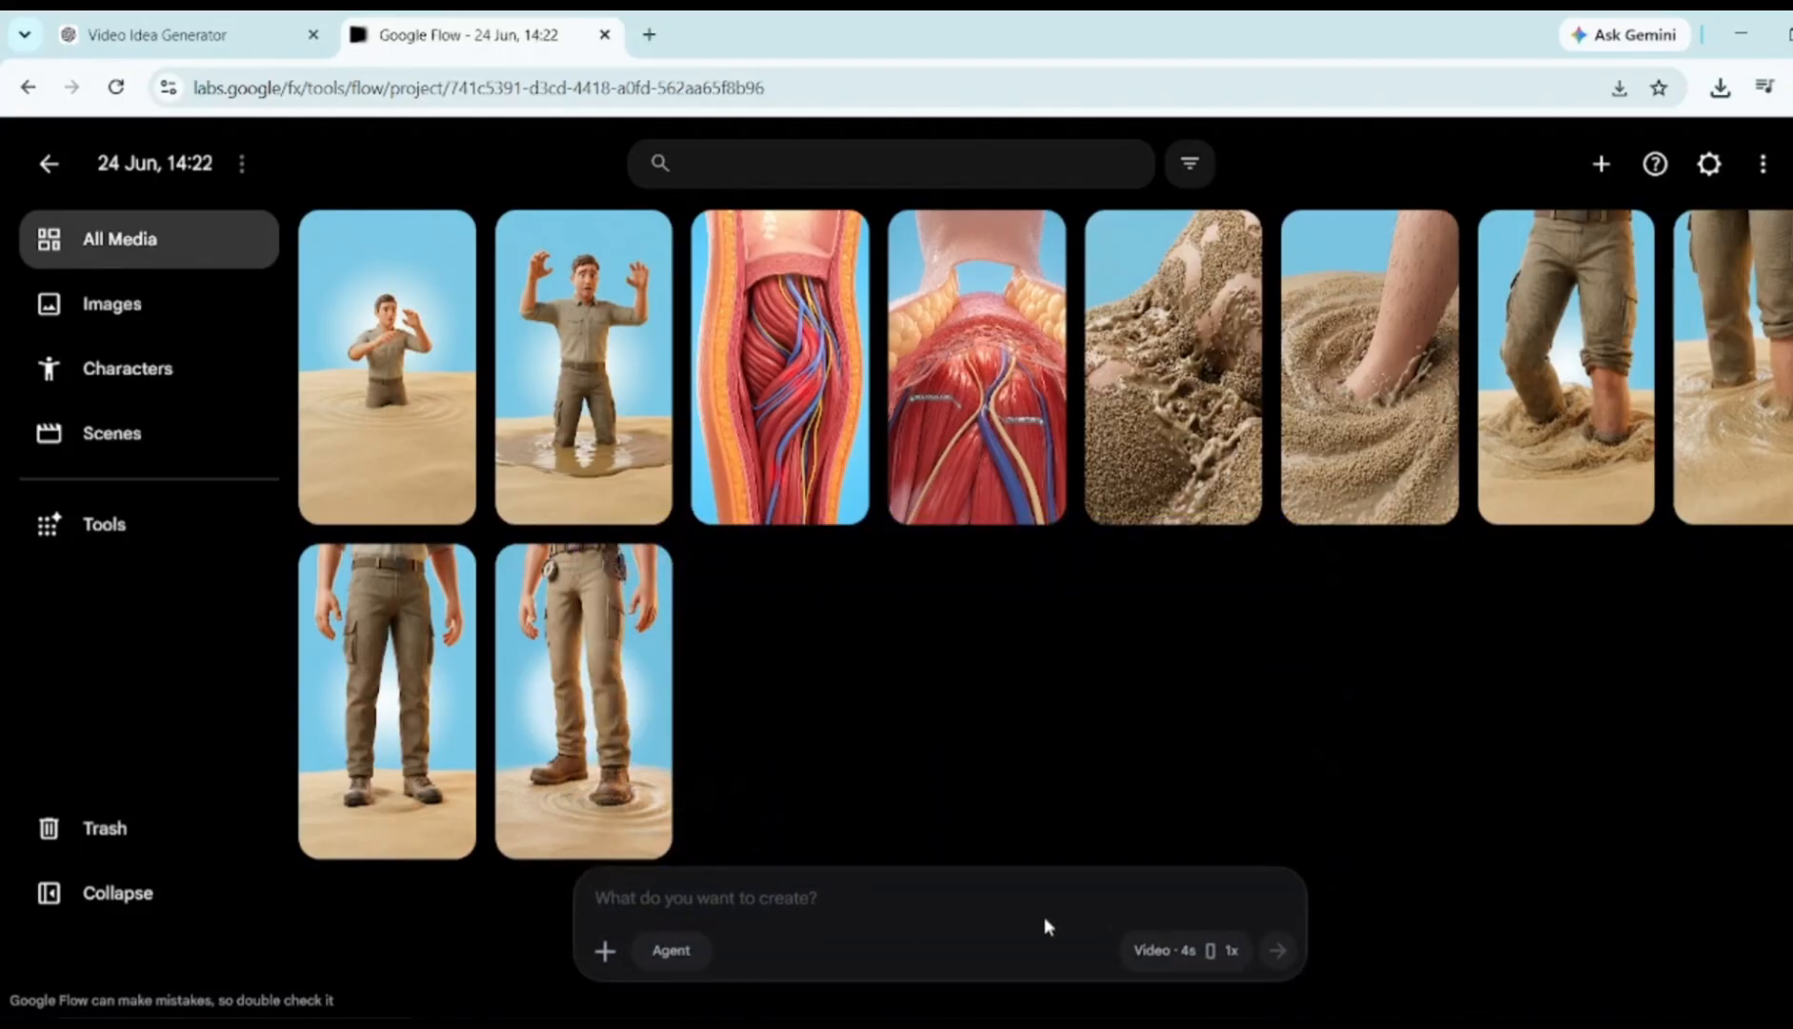
Select the Scene 1 animation prompt in ChatGPT for use in Flow
{"action": "left_click", "coordinate": [152, 34]}
{"action": "scroll", "coordinate": [529, 560], "scroll_direction": "down", "scroll_amount": 5}
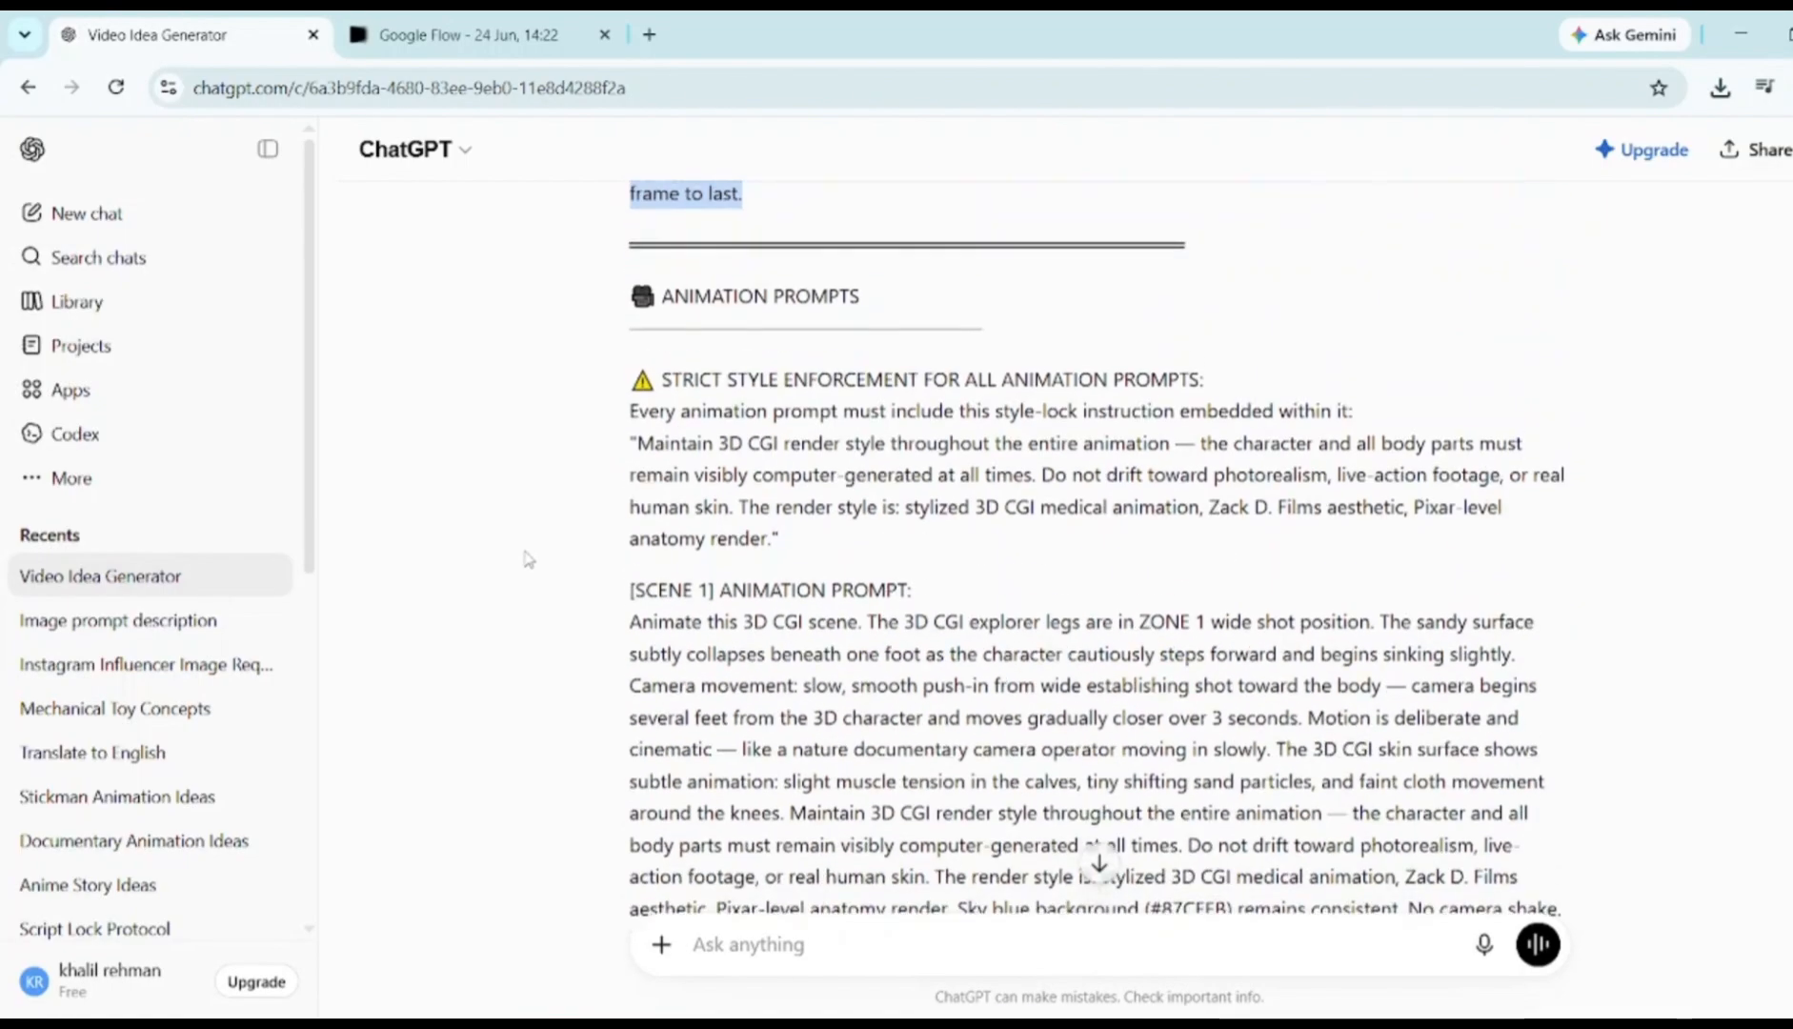
{"action": "scroll", "coordinate": [529, 560], "scroll_direction": "down", "scroll_amount": 3}
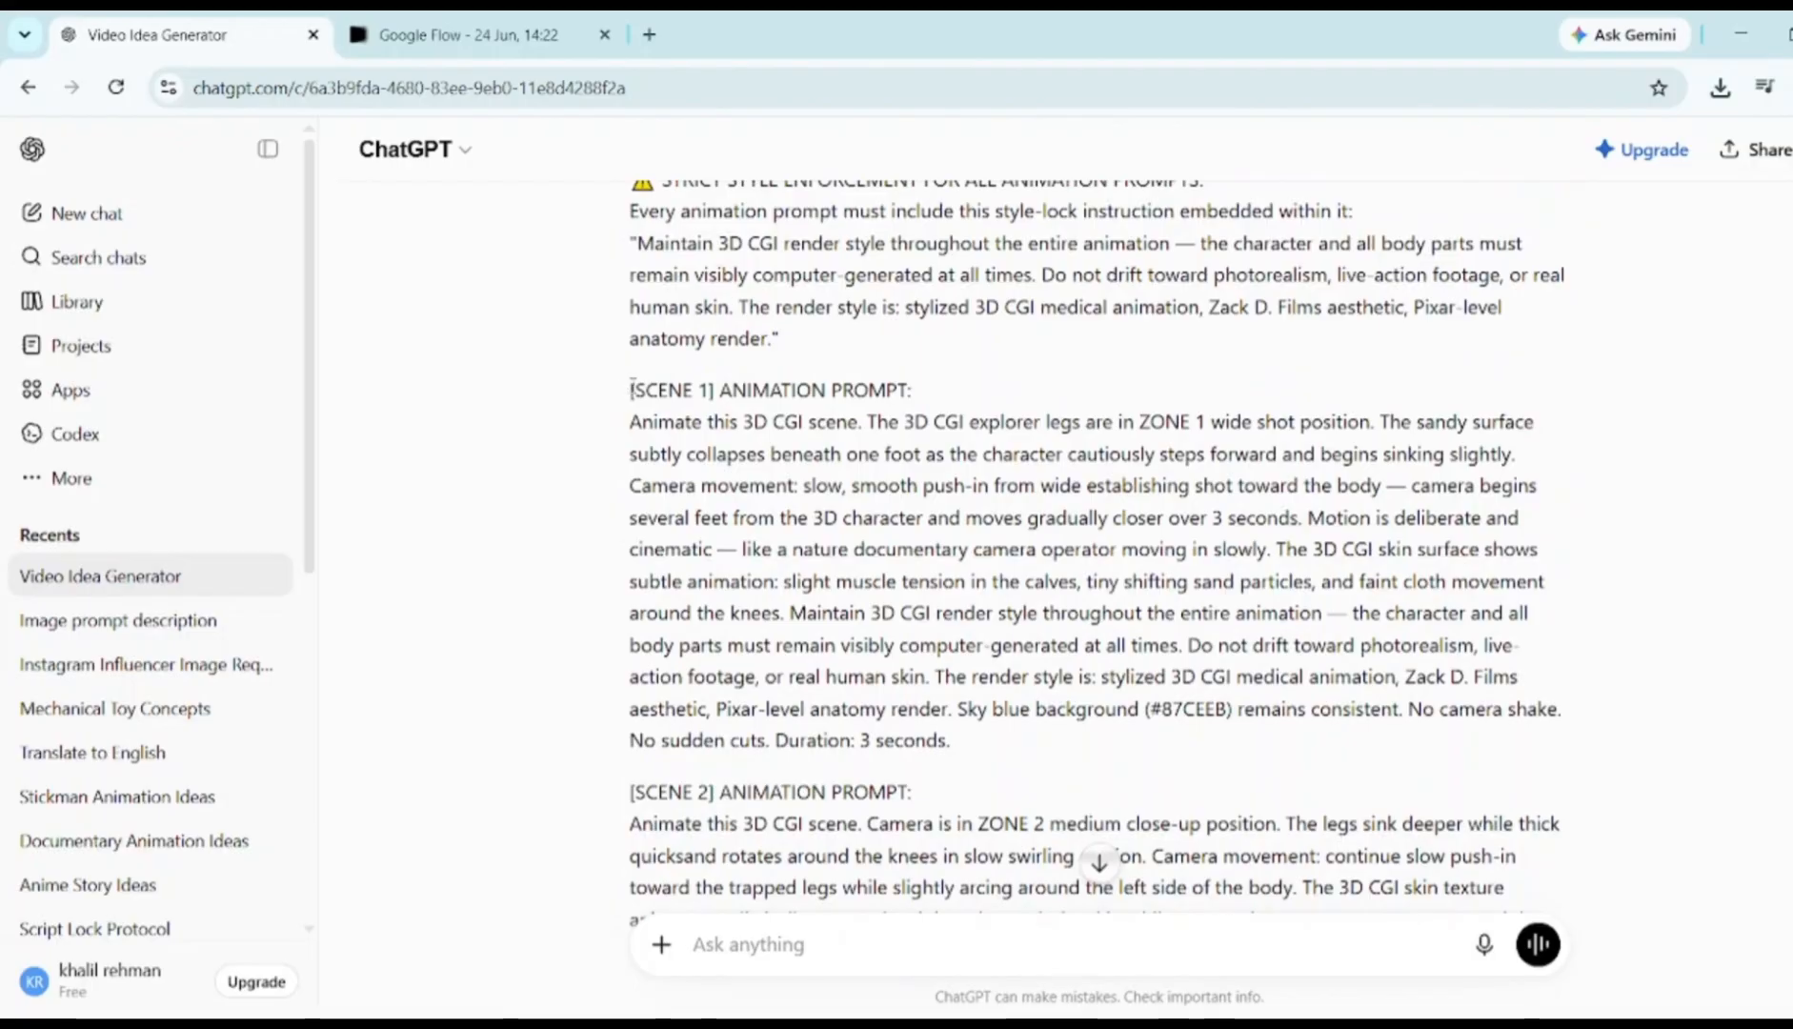
{"action": "left_click_drag", "start_coordinate": [632, 389], "coordinate": [1041, 745]}
{"action": "key", "text": "ctrl+c"}
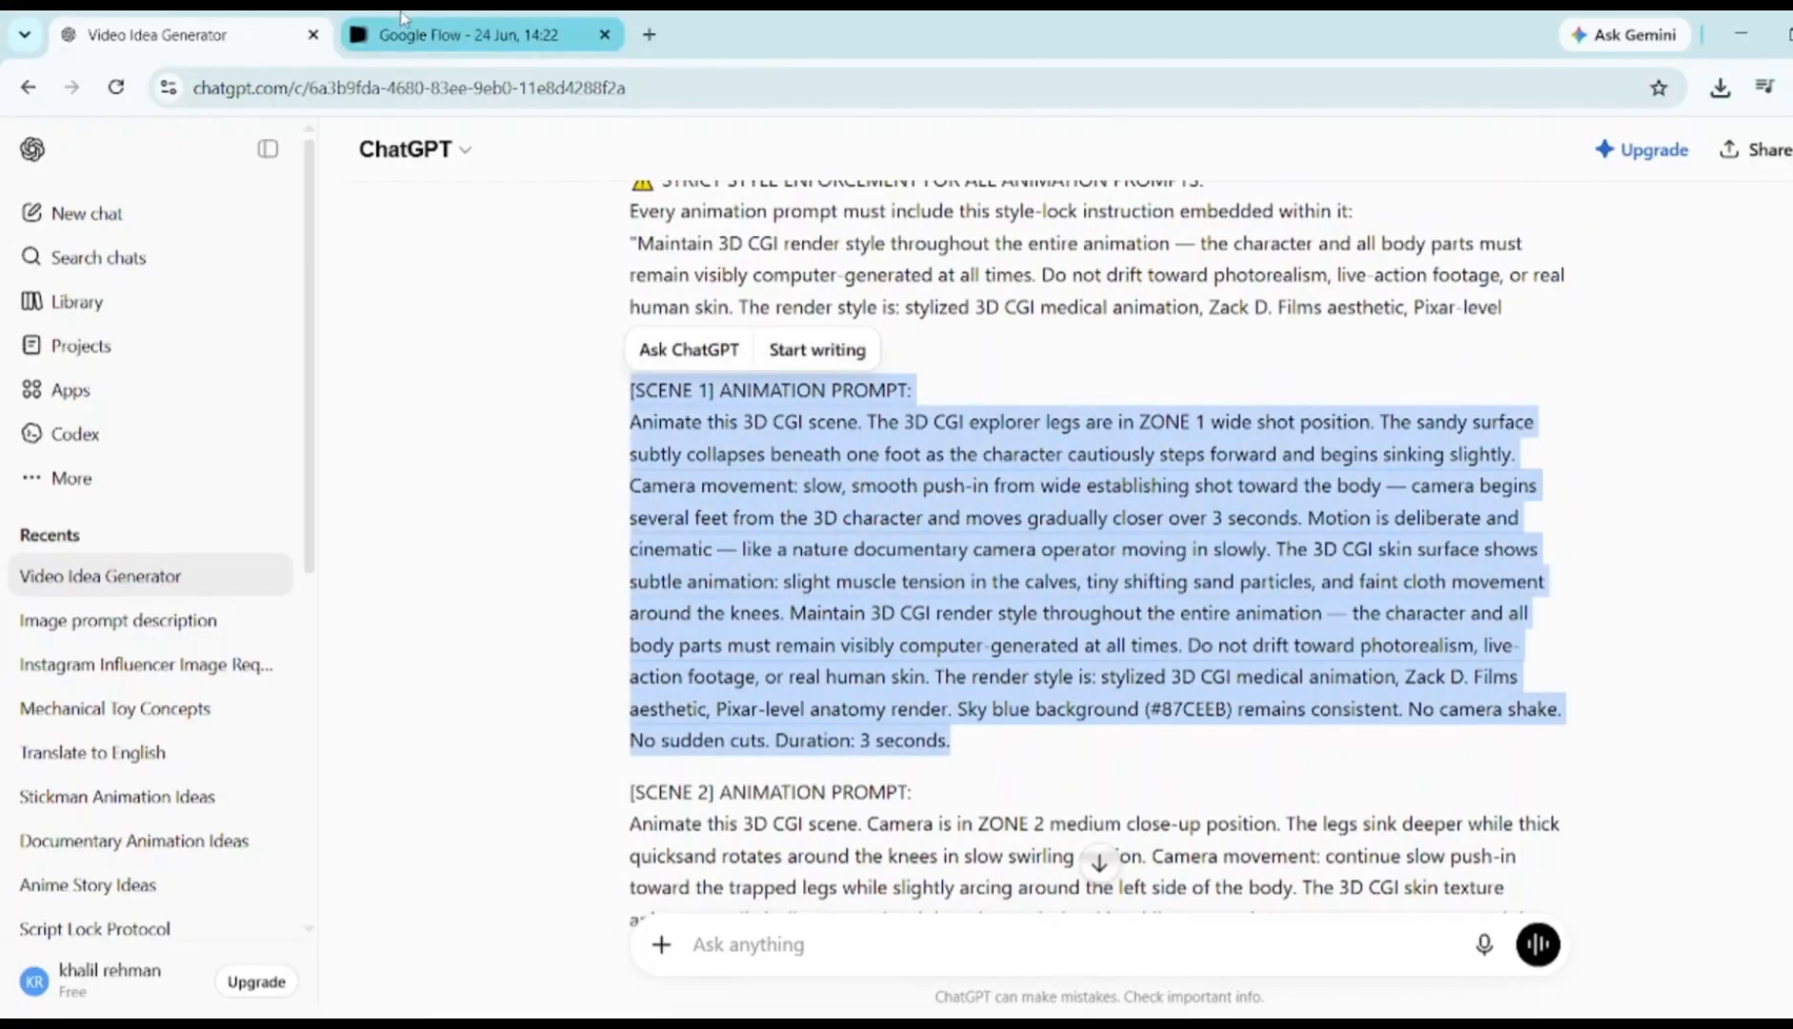
{"action": "left_click", "coordinate": [467, 35]}
Generate and play the Scene 1 video using the standing-pants image as start frame
{"action": "key", "text": "ctrl+v"}
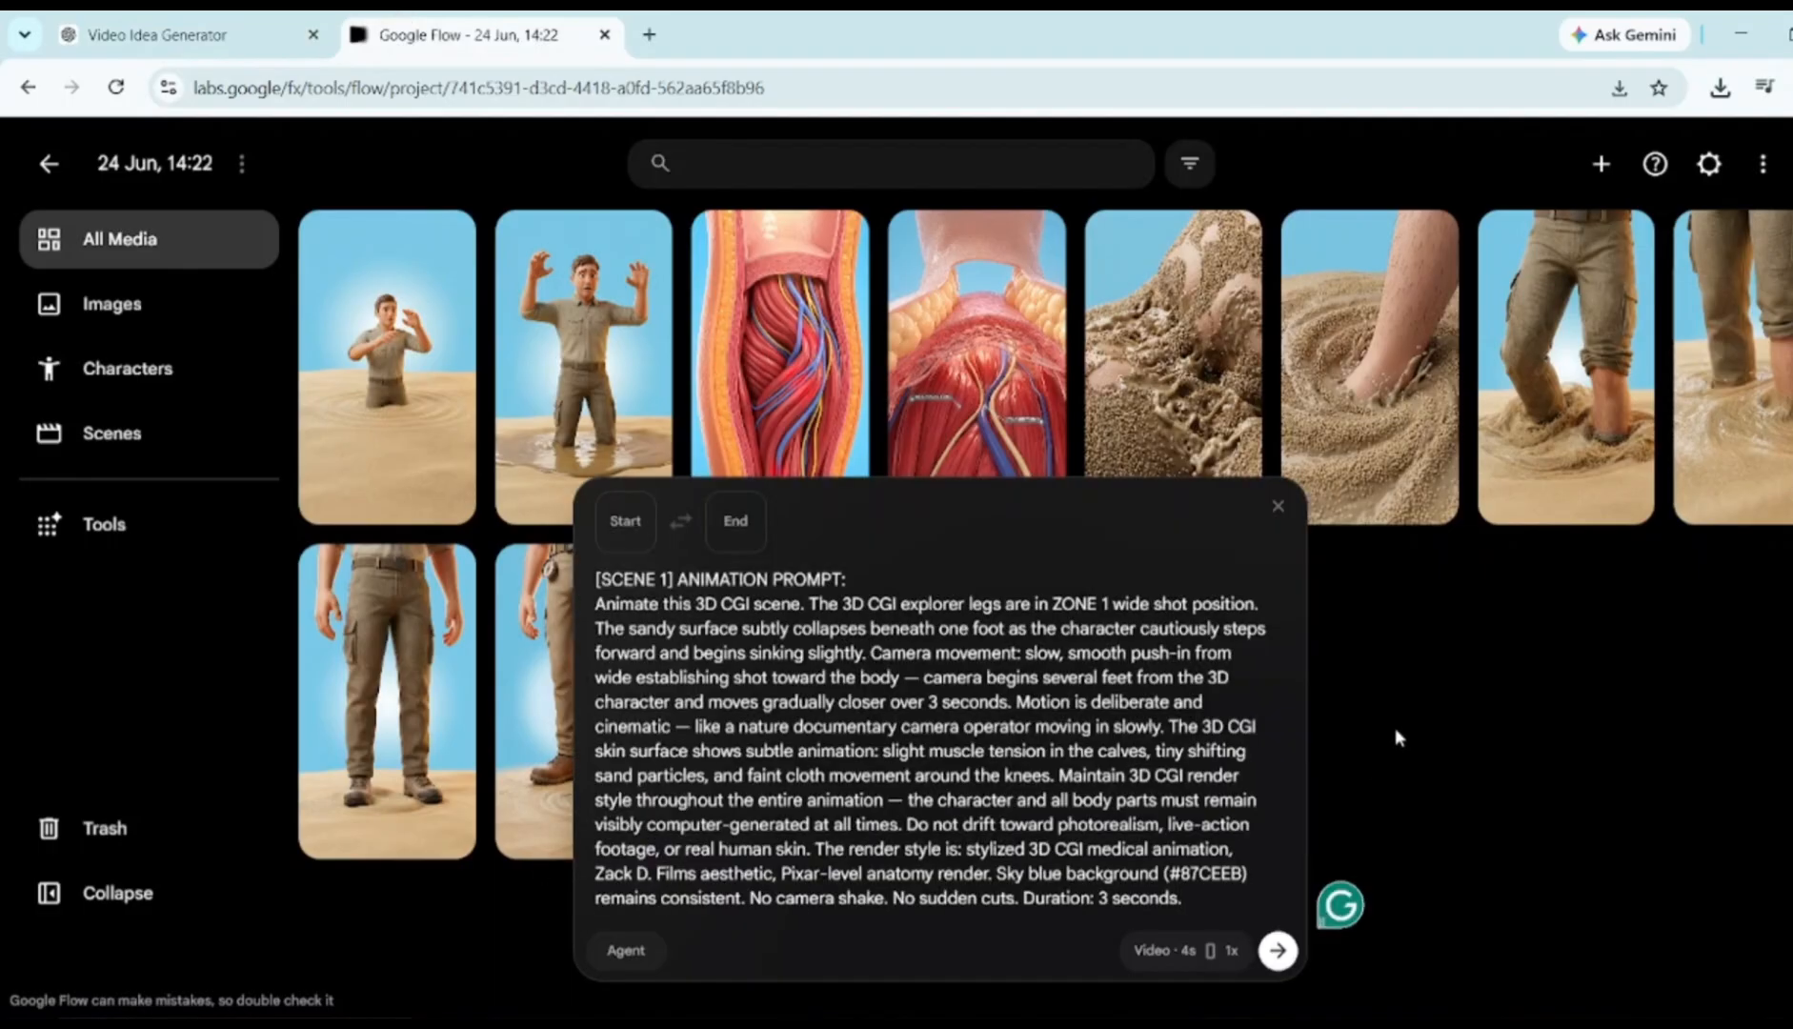
{"action": "left_click_drag", "start_coordinate": [386, 686], "coordinate": [801, 926]}
{"action": "left_click", "coordinate": [1277, 949]}
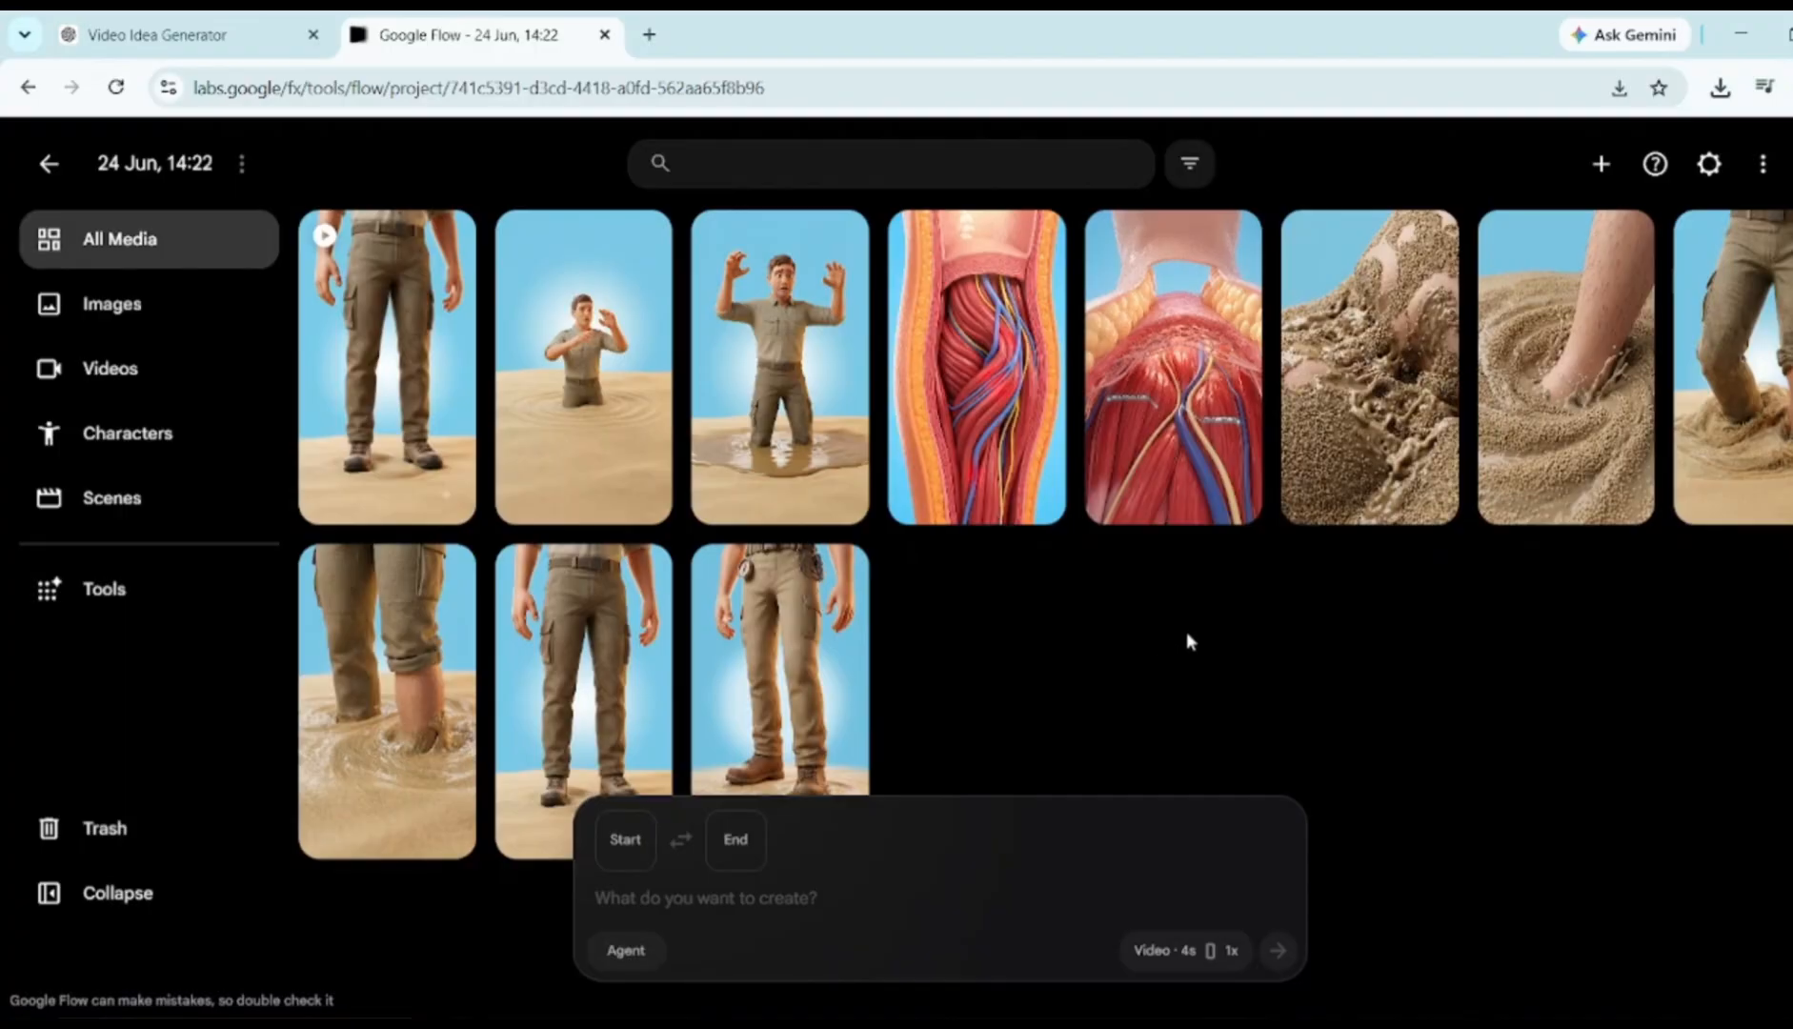
{"action": "left_click", "coordinate": [395, 391]}
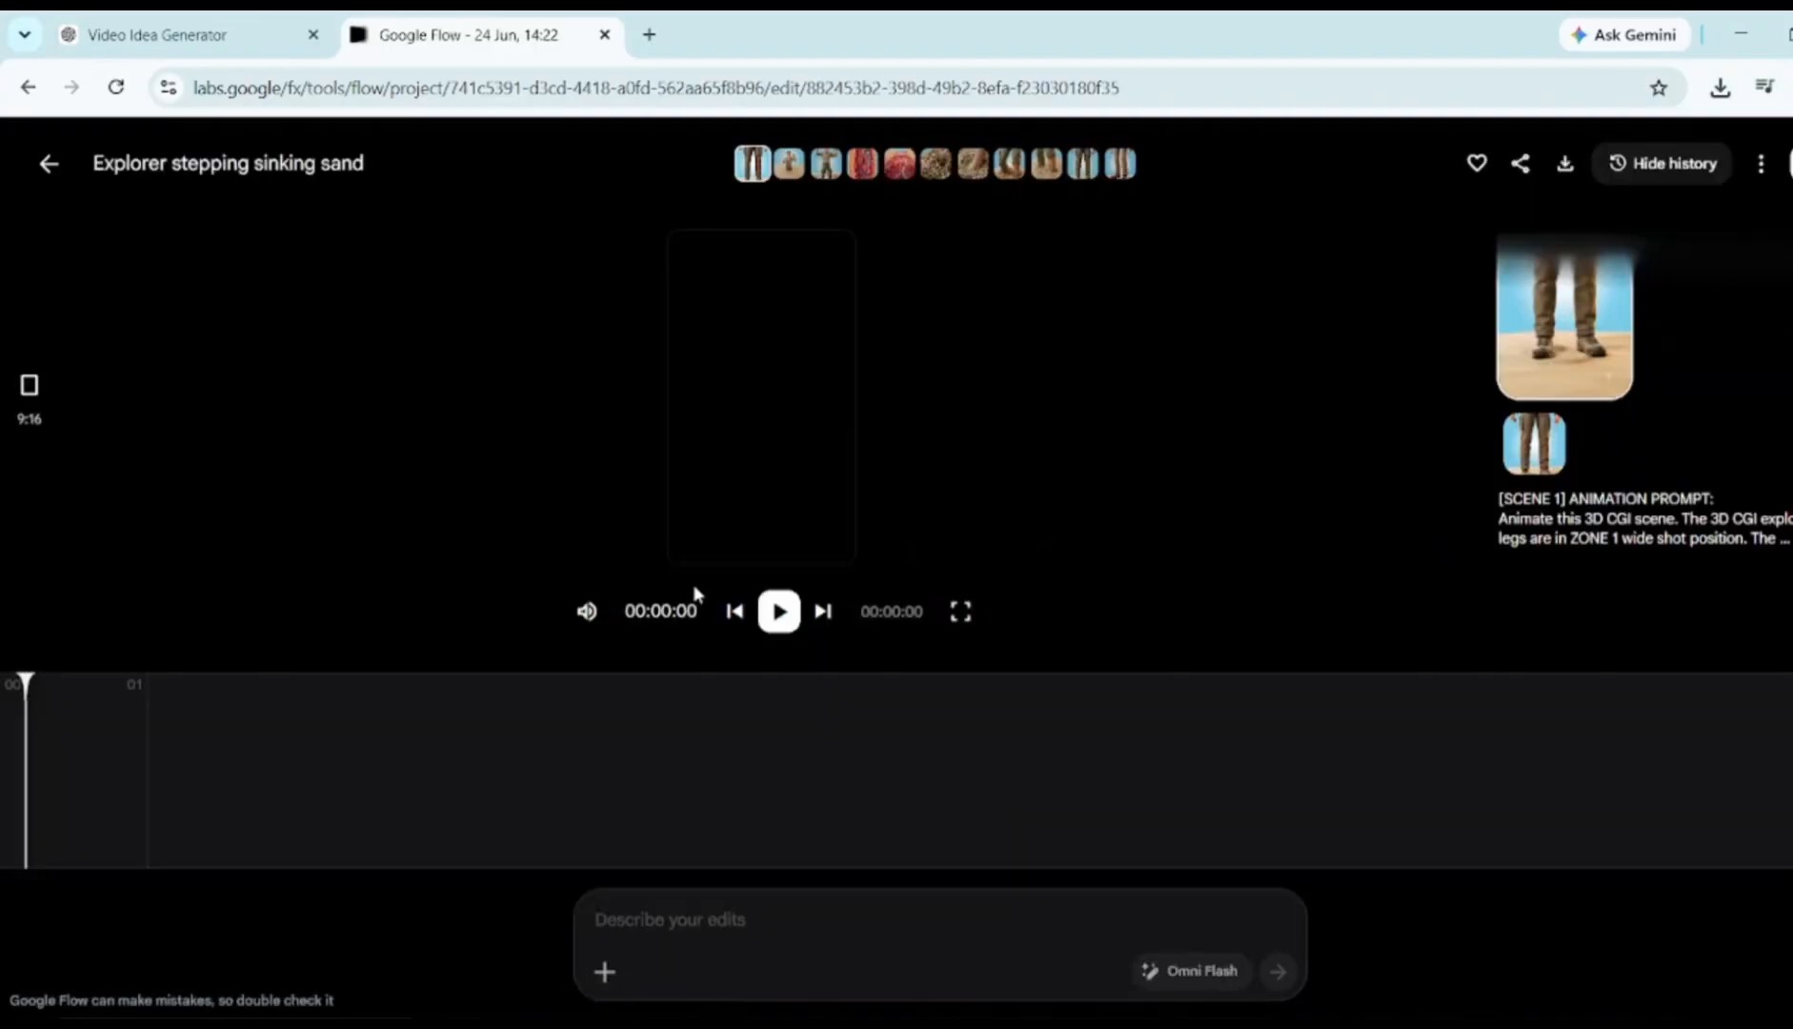
{"action": "left_click", "coordinate": [779, 612]}
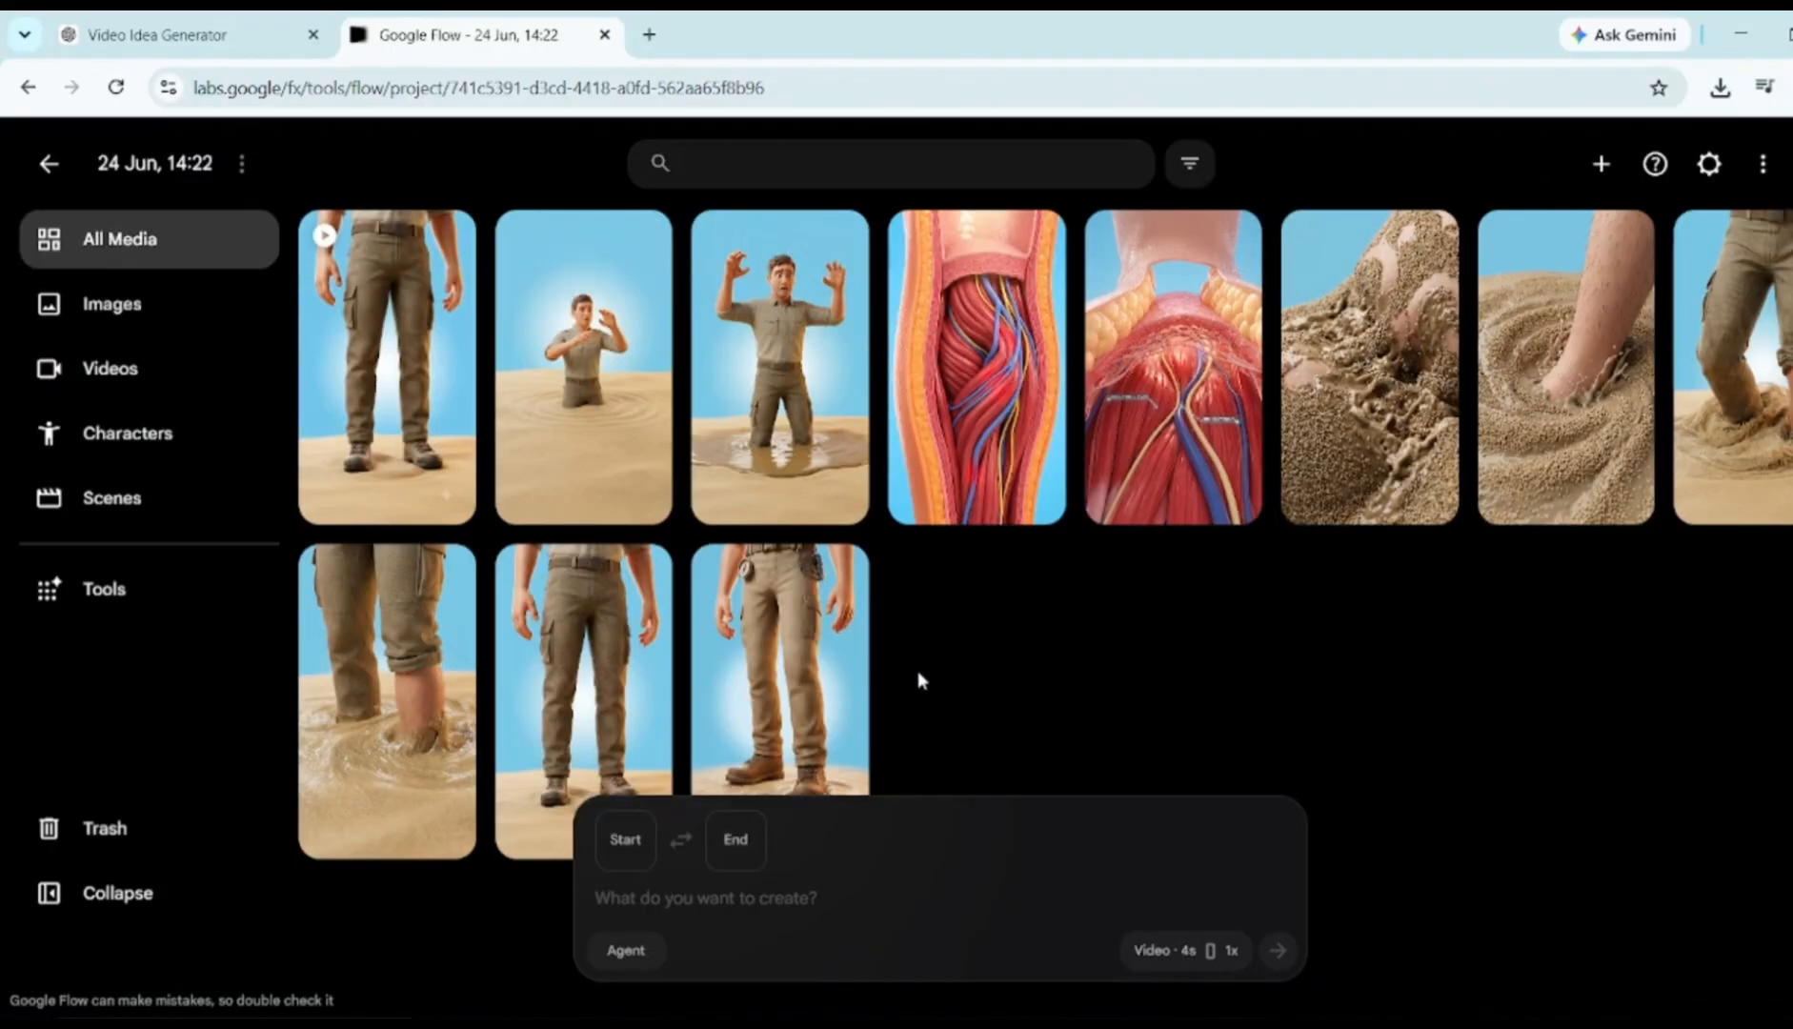
Copy the Scene 2 animation prompt from ChatGPT
{"action": "left_click", "coordinate": [191, 36]}
{"action": "scroll", "coordinate": [500, 456], "scroll_direction": "down", "scroll_amount": 3}
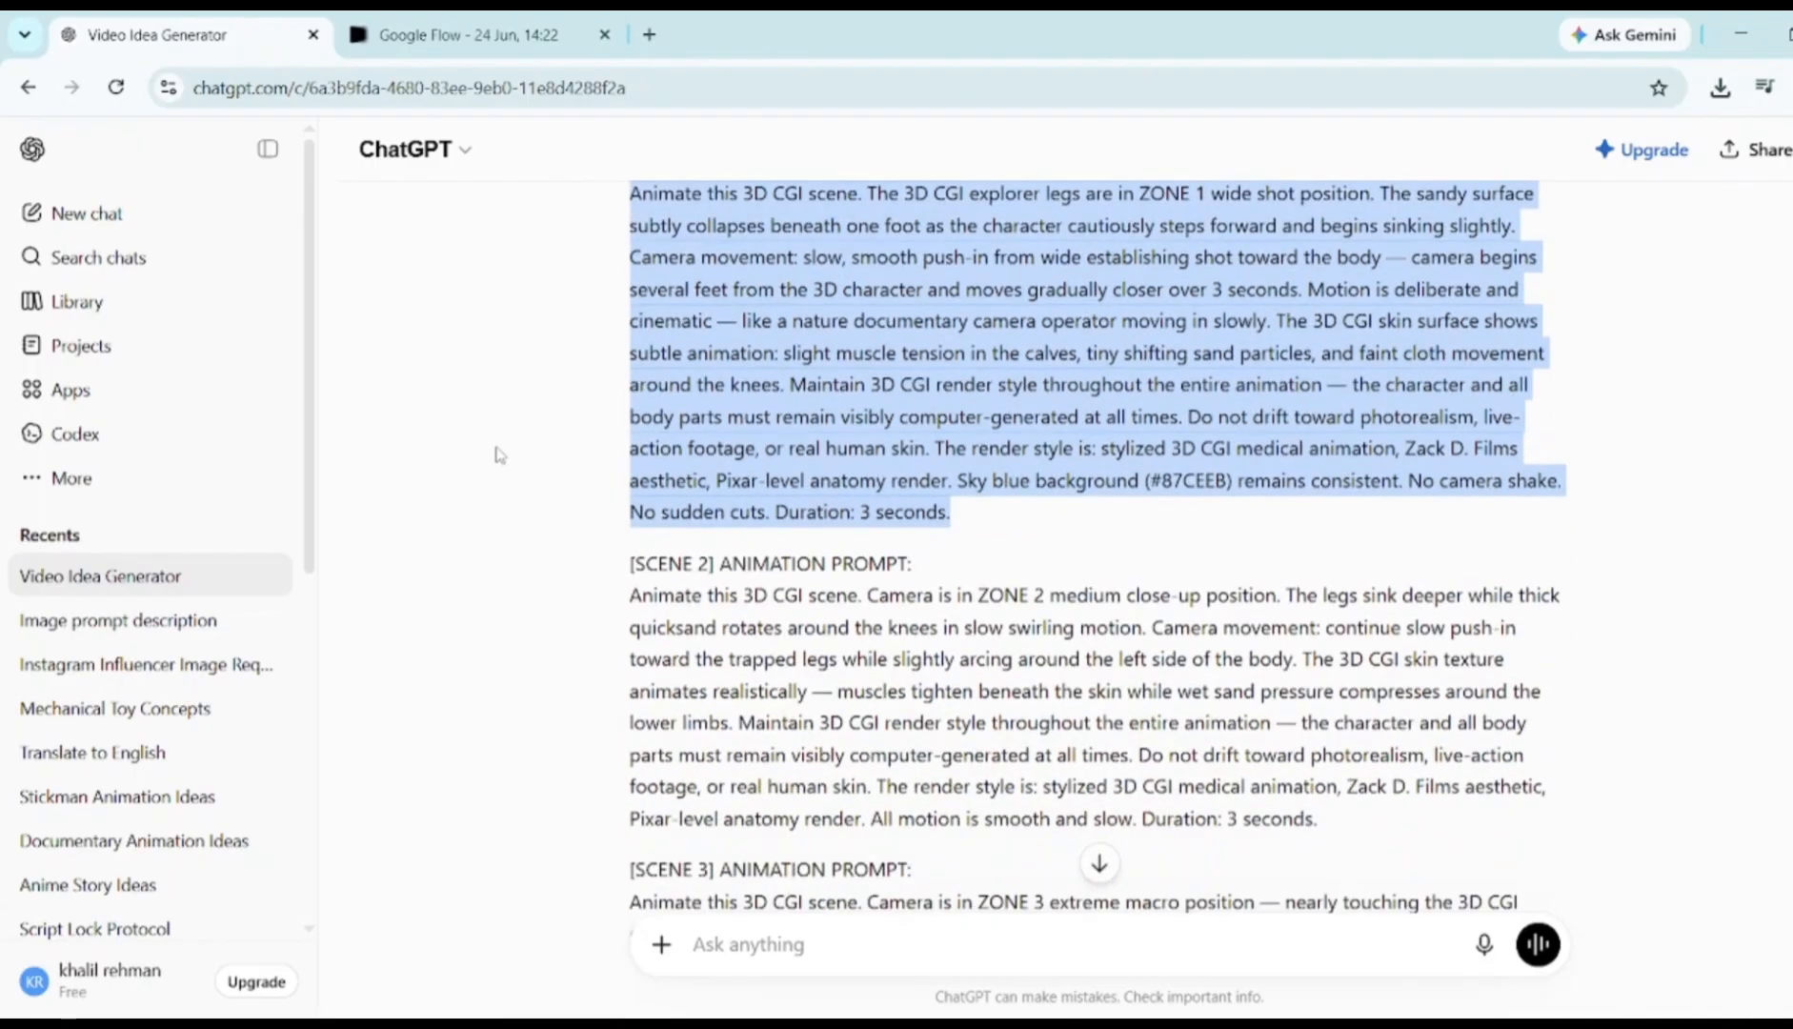
{"action": "scroll", "coordinate": [614, 438], "scroll_direction": "down", "scroll_amount": 2}
{"action": "left_click_drag", "start_coordinate": [629, 419], "coordinate": [1375, 681]}
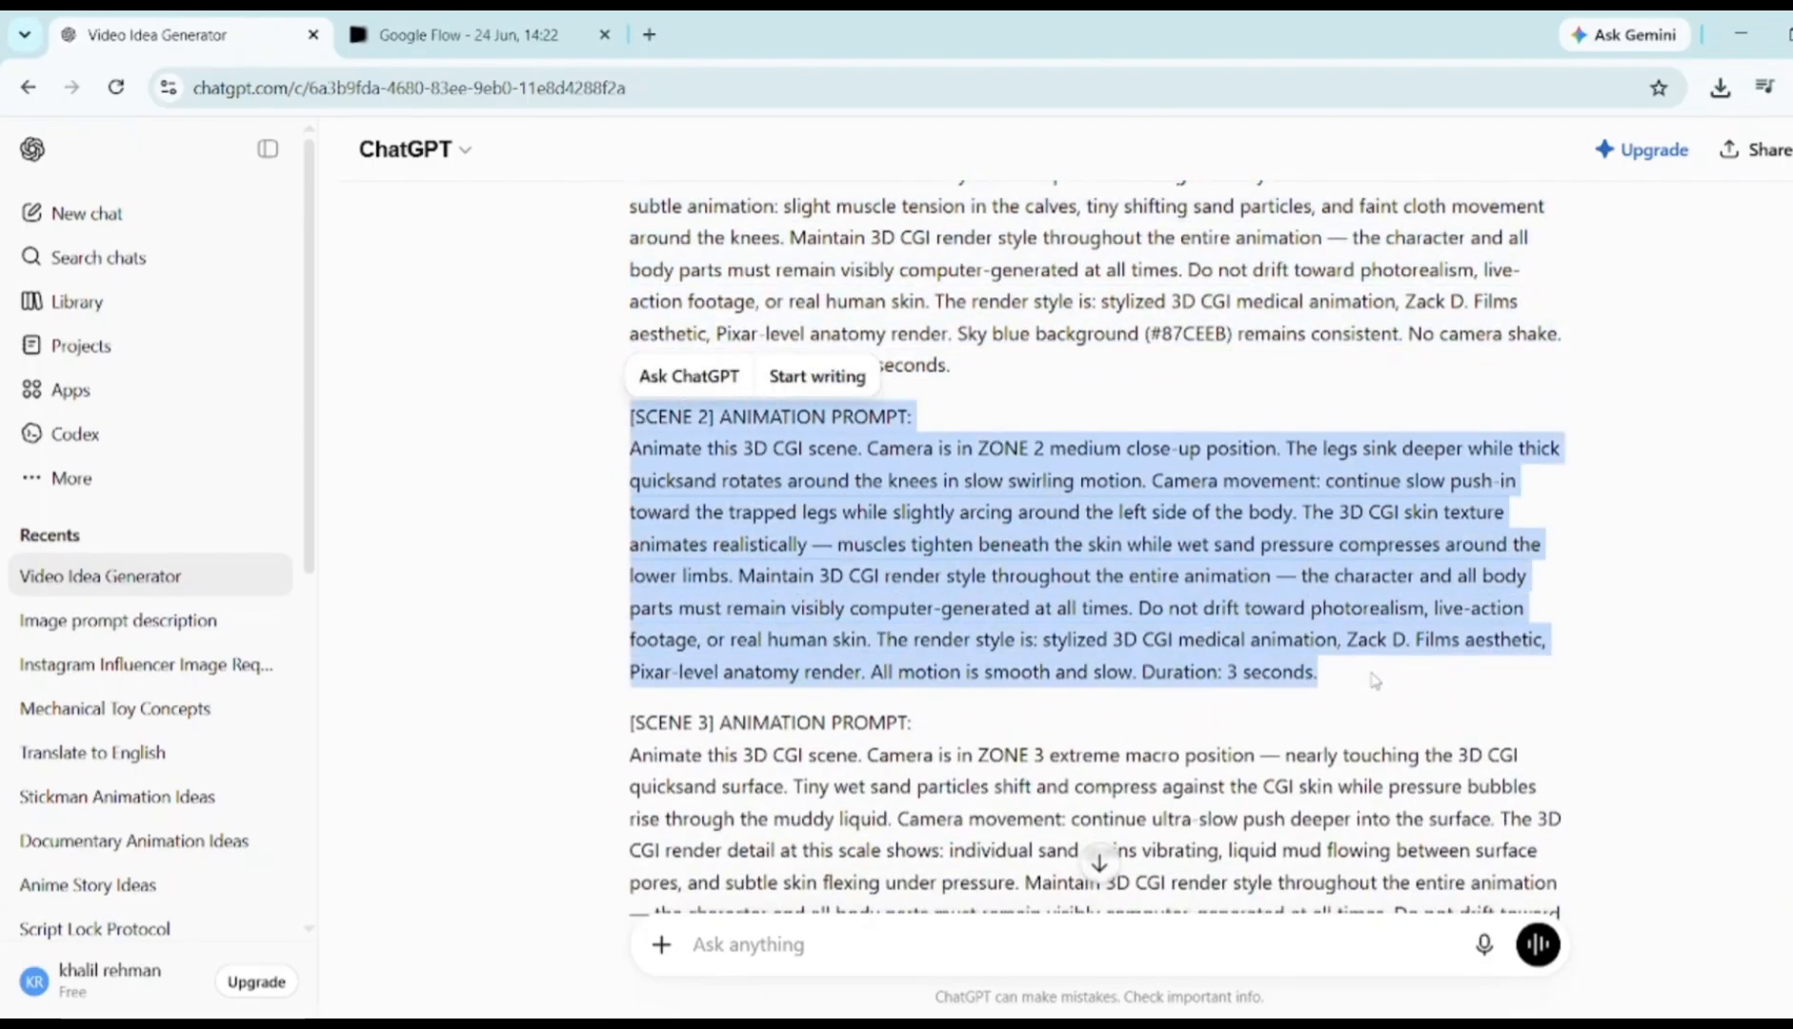
{"action": "key", "text": "ctrl+c"}
{"action": "key", "text": "ctrl+Tab"}
Generate and preview the Scene 2 animation with the leg-sinking image as start frame
{"action": "left_click", "coordinate": [773, 897]}
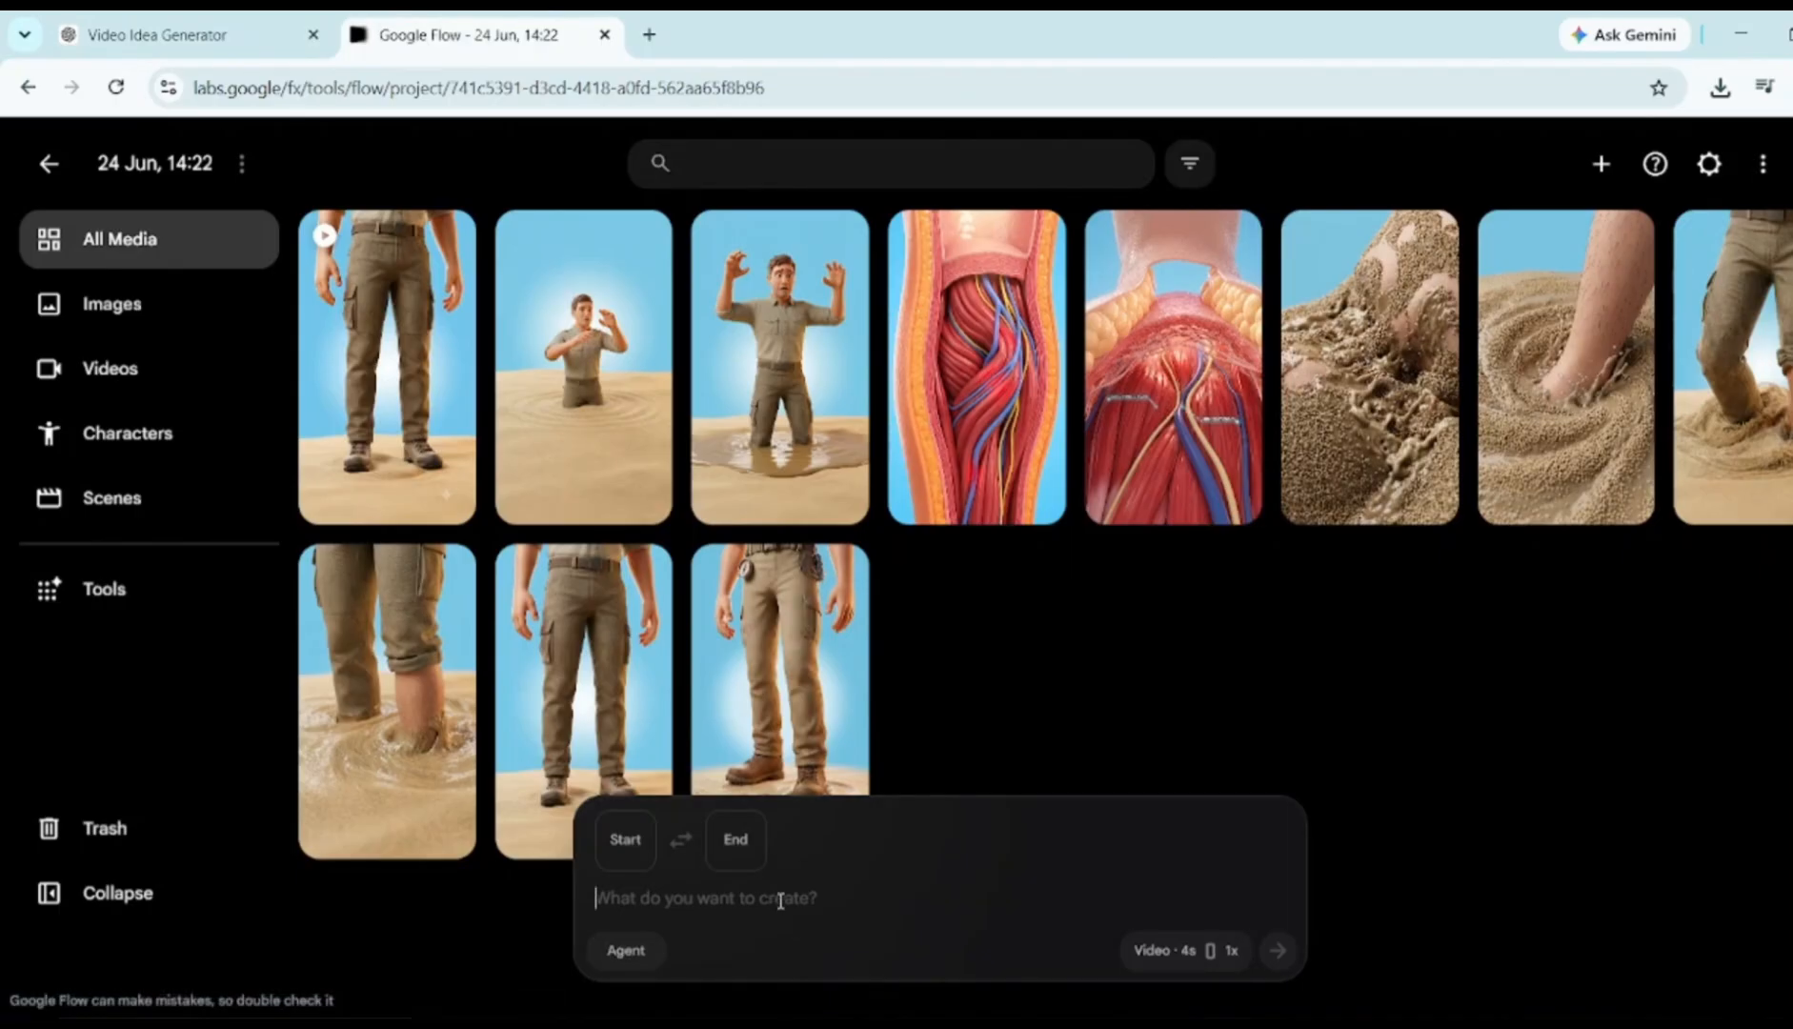
{"action": "key", "text": "ctrl+v"}
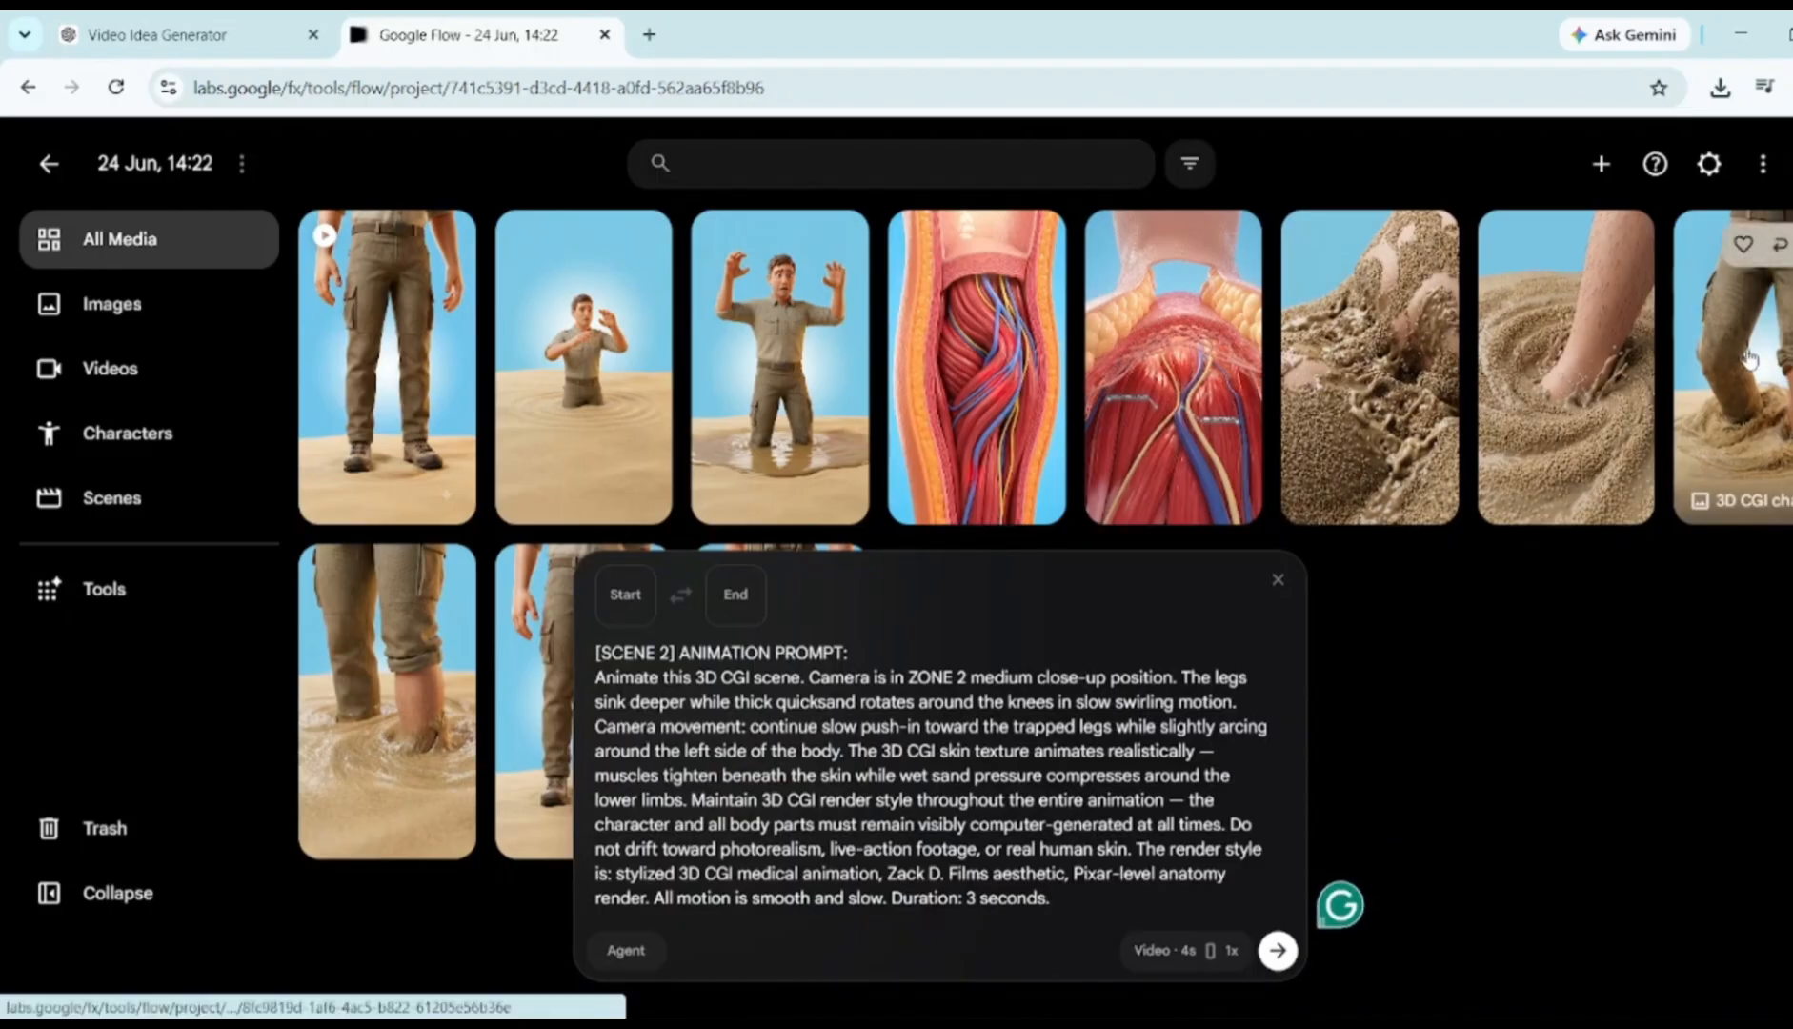
{"action": "left_click_drag", "start_coordinate": [1755, 348], "coordinate": [757, 926]}
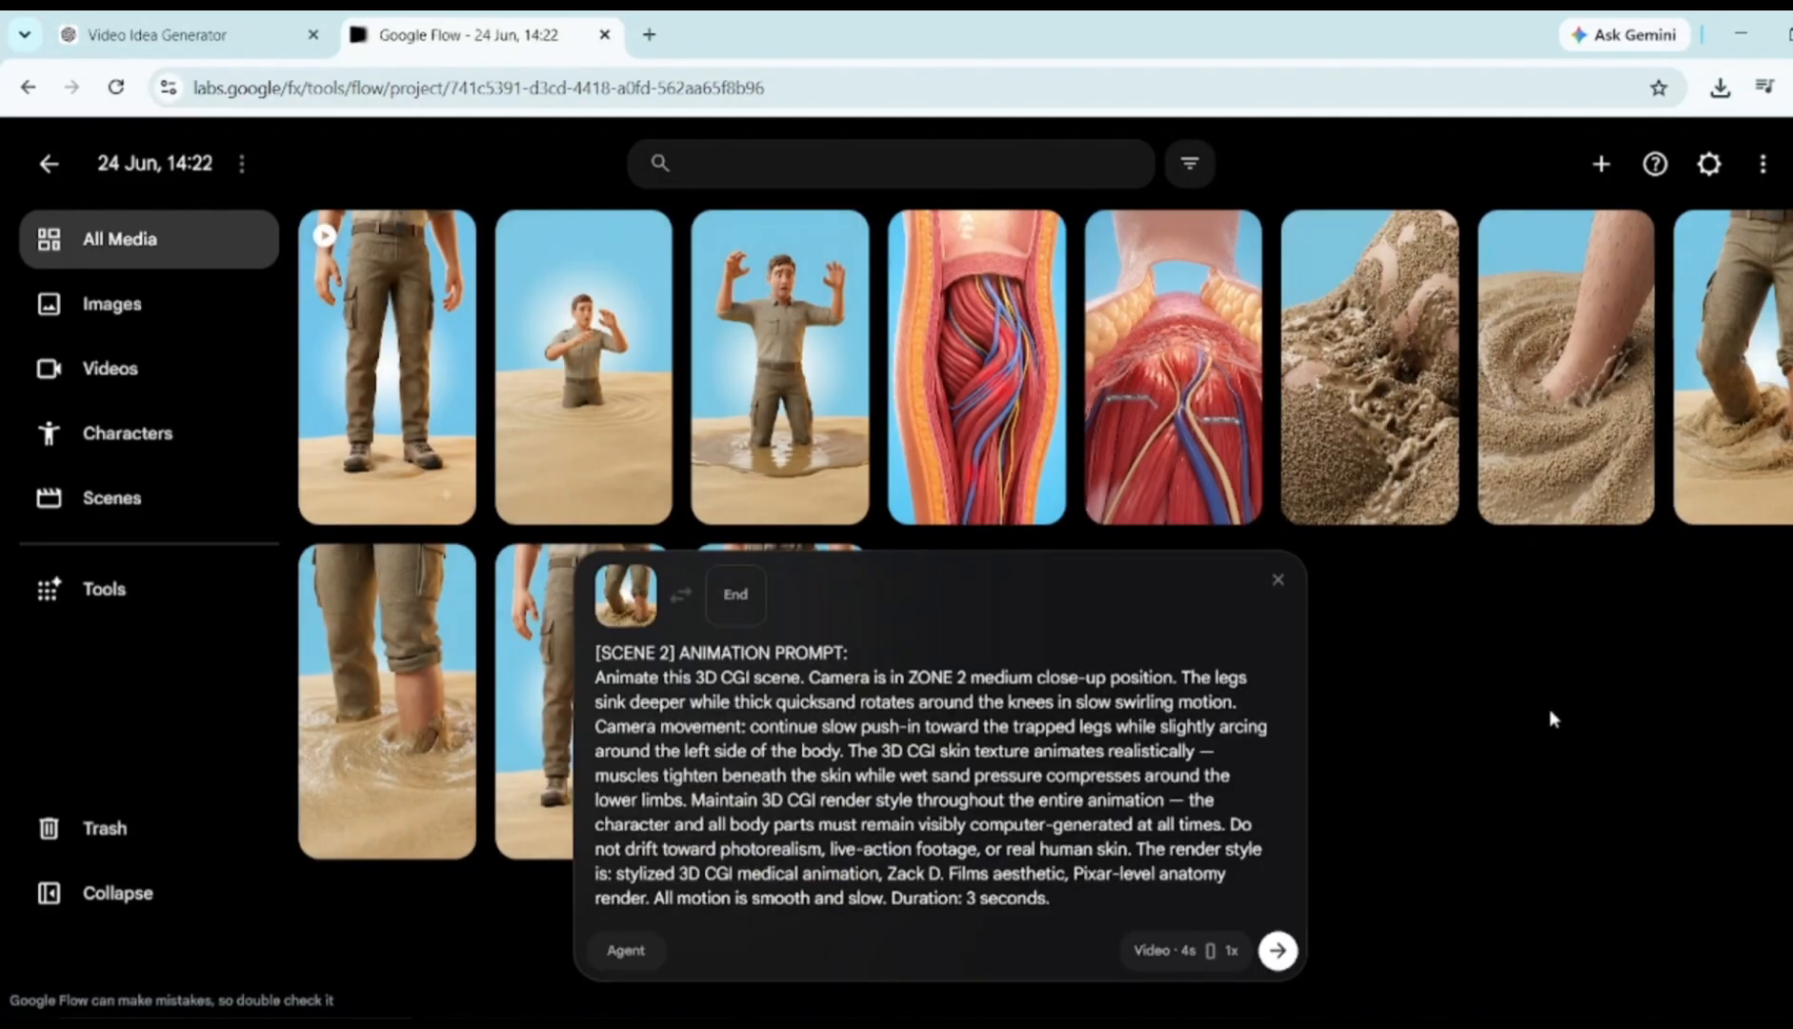
{"action": "left_click", "coordinate": [1278, 951]}
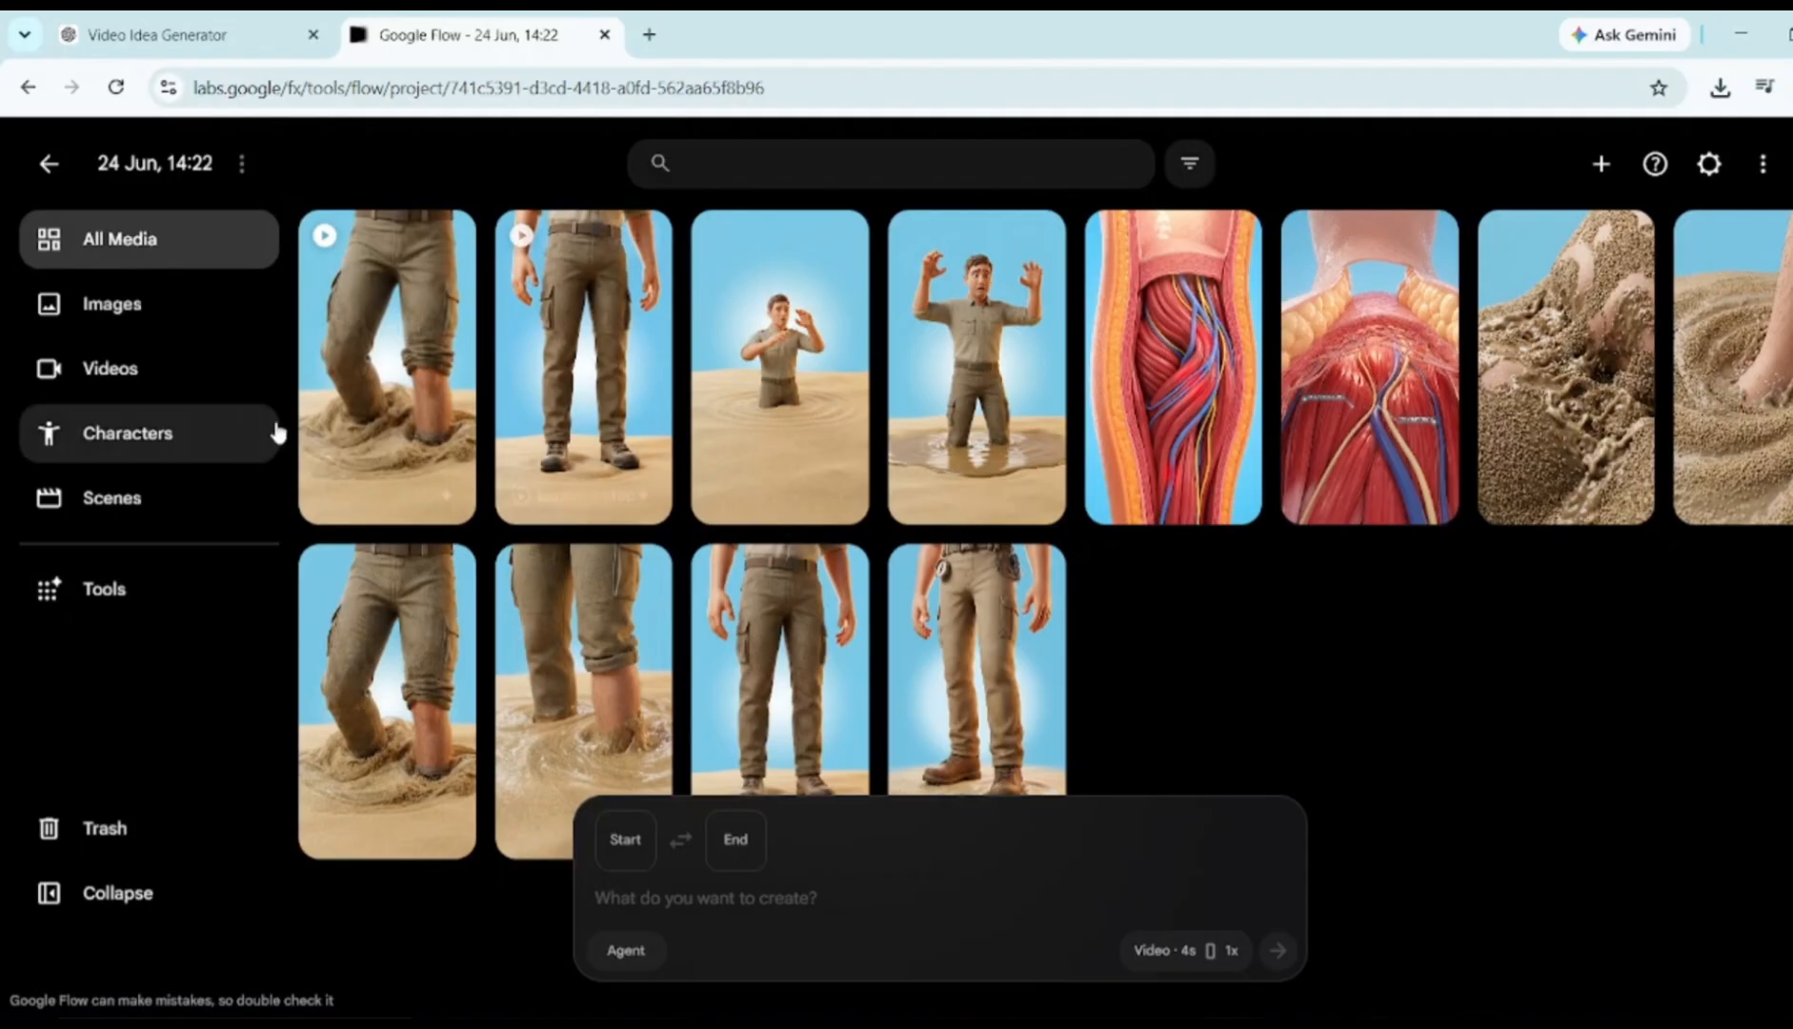
{"action": "left_click", "coordinate": [391, 410]}
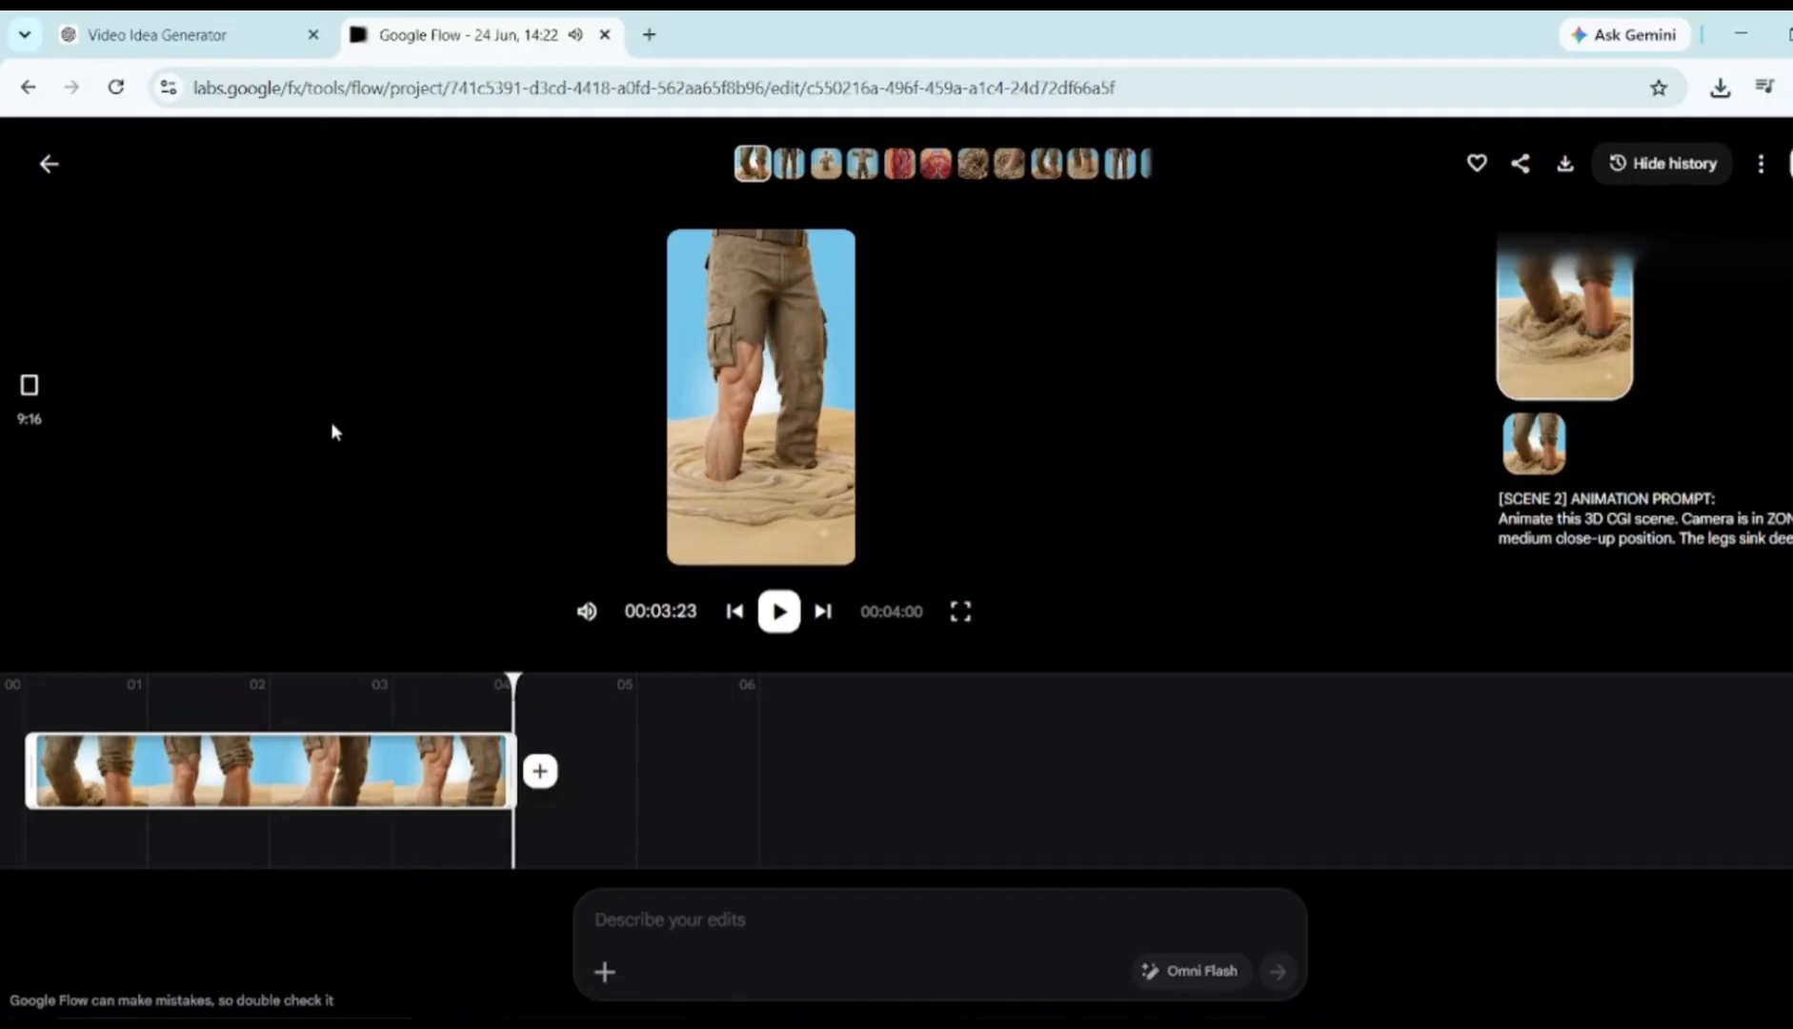
{"action": "left_click", "coordinate": [48, 164]}
Generate the Scene 3 animation from its ChatGPT prompt with the anatomy image as start frame
{"action": "left_click", "coordinate": [158, 34]}
{"action": "scroll", "coordinate": [523, 494], "scroll_direction": "down", "scroll_amount": 2}
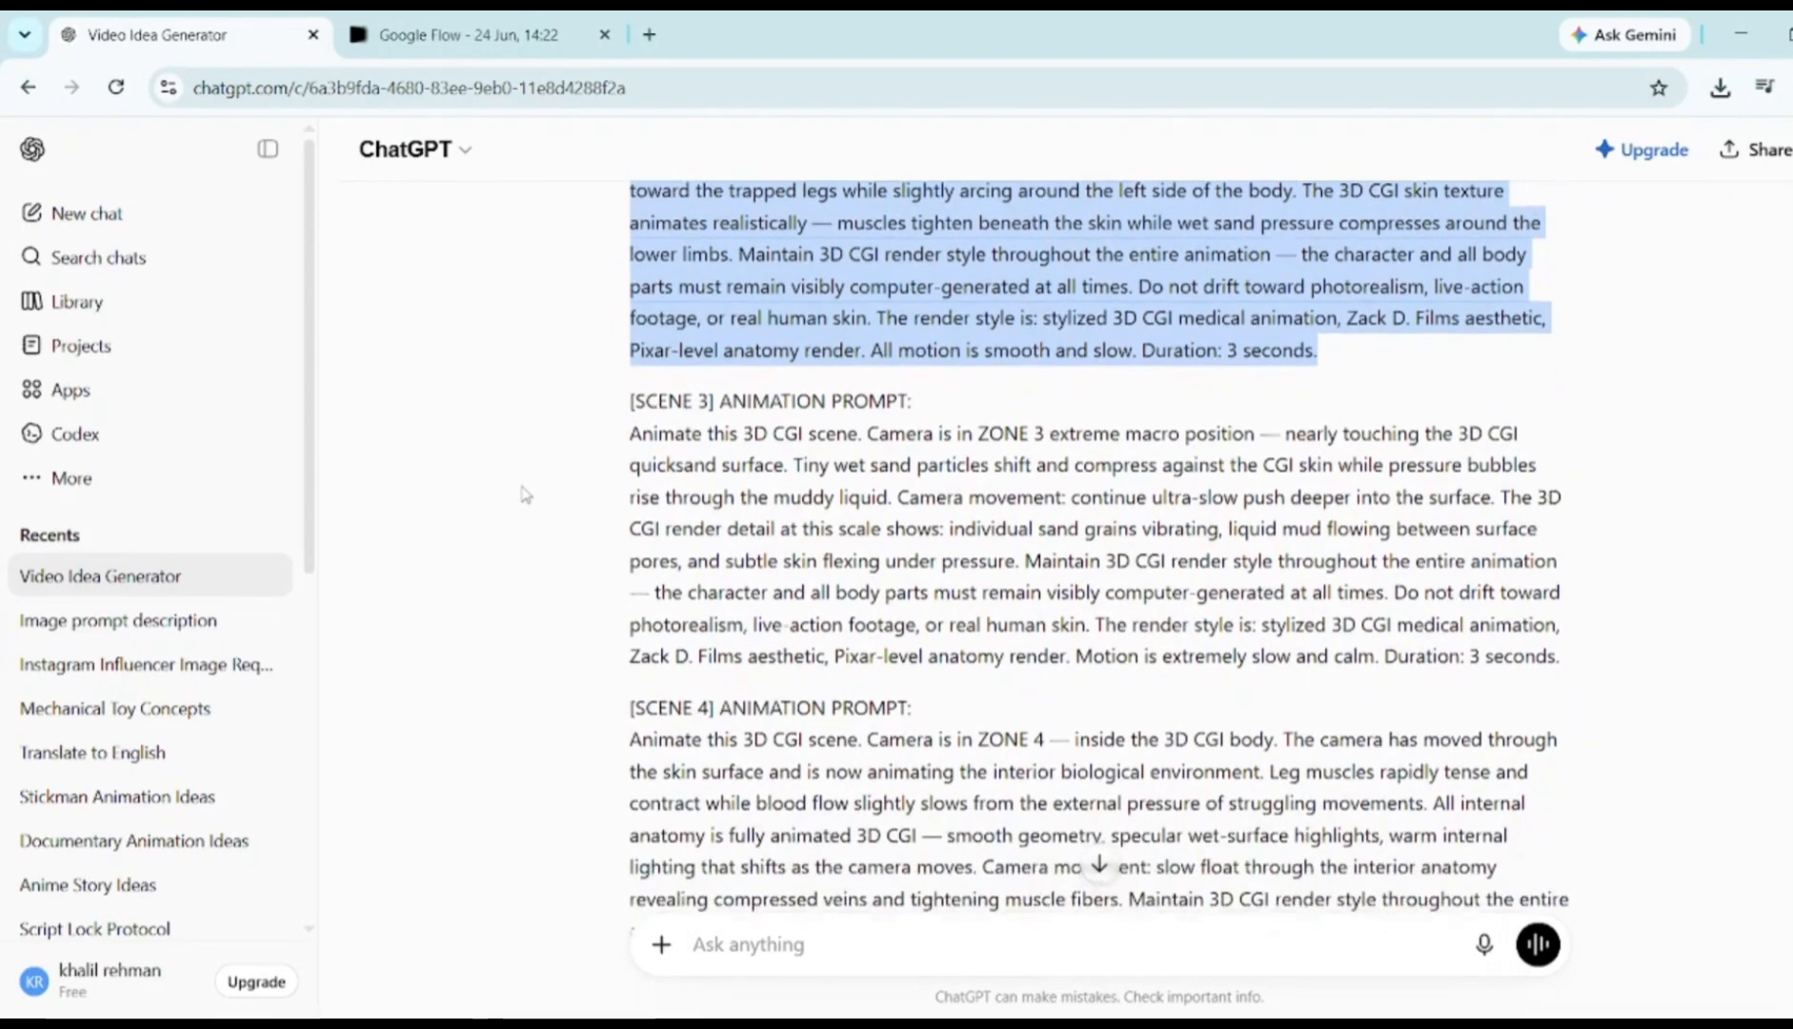
{"action": "left_click_drag", "start_coordinate": [629, 408], "coordinate": [1657, 629]}
{"action": "key", "text": "ctrl+c"}
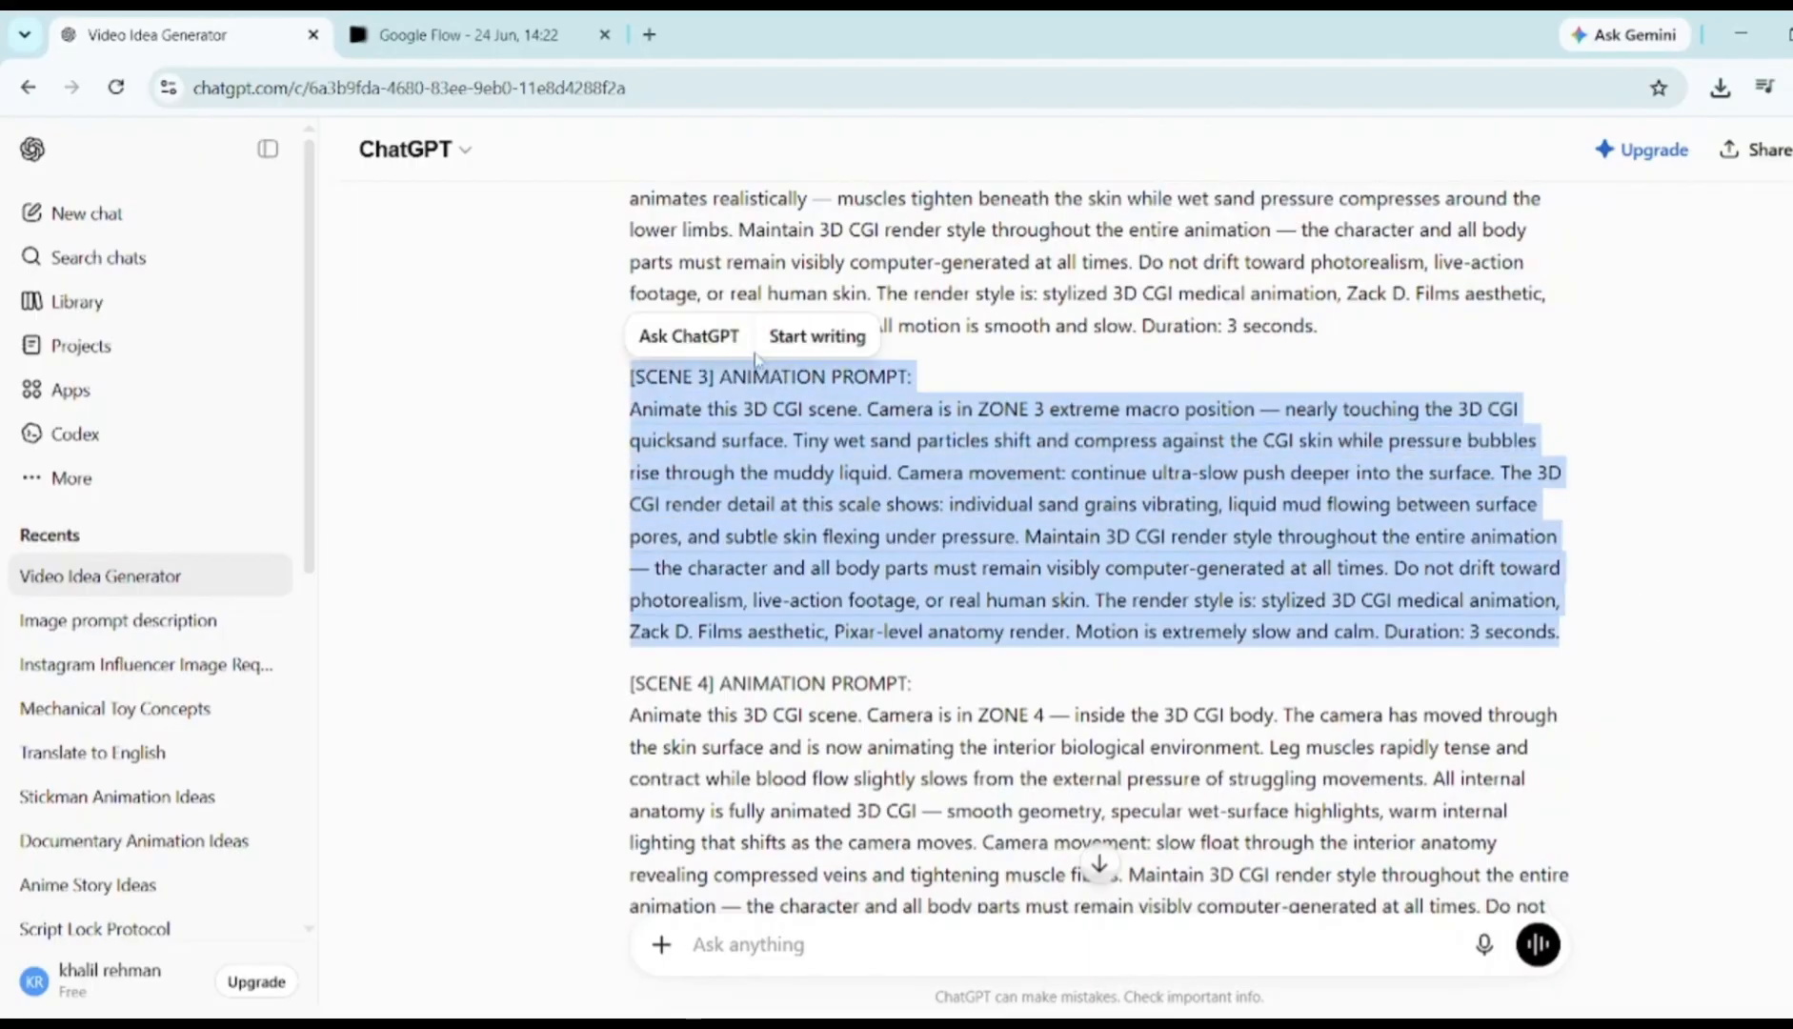
{"action": "key", "text": "ctrl+Tab"}
{"action": "left_click", "coordinate": [743, 897]}
{"action": "key", "text": "ctrl+v"}
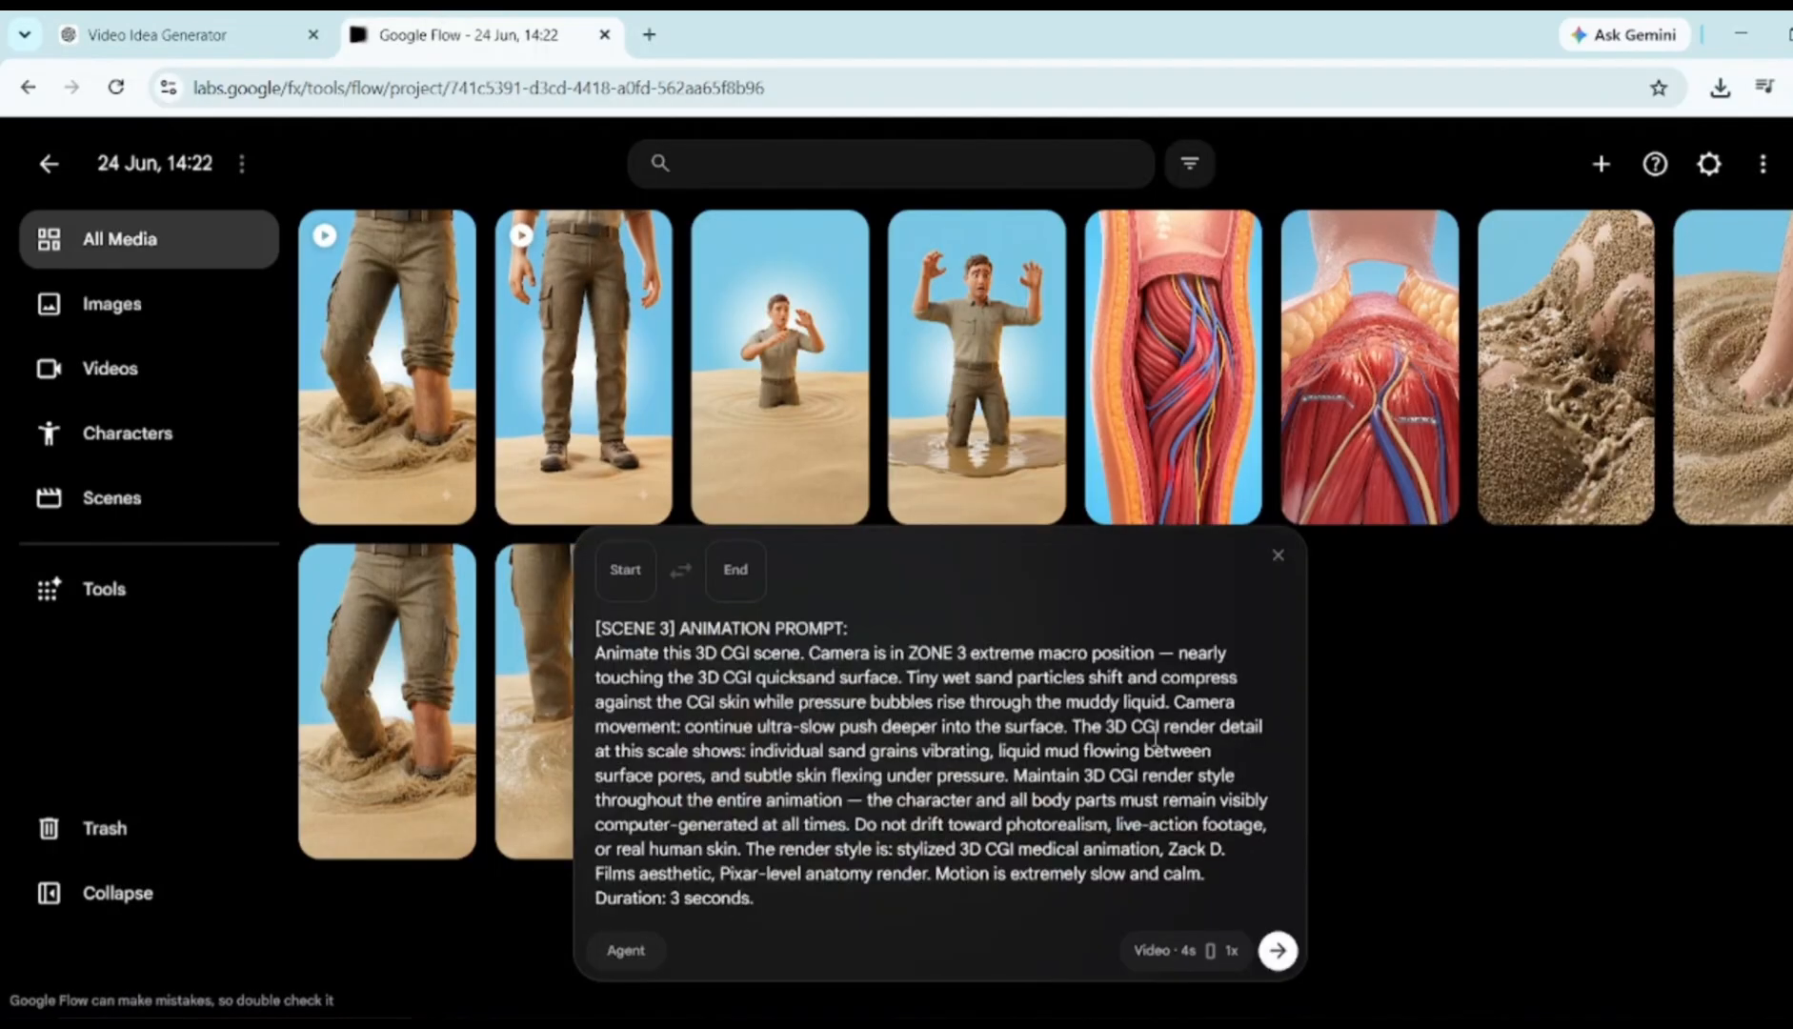
{"action": "left_click_drag", "start_coordinate": [1186, 351], "coordinate": [814, 922]}
{"action": "left_click", "coordinate": [1277, 951]}
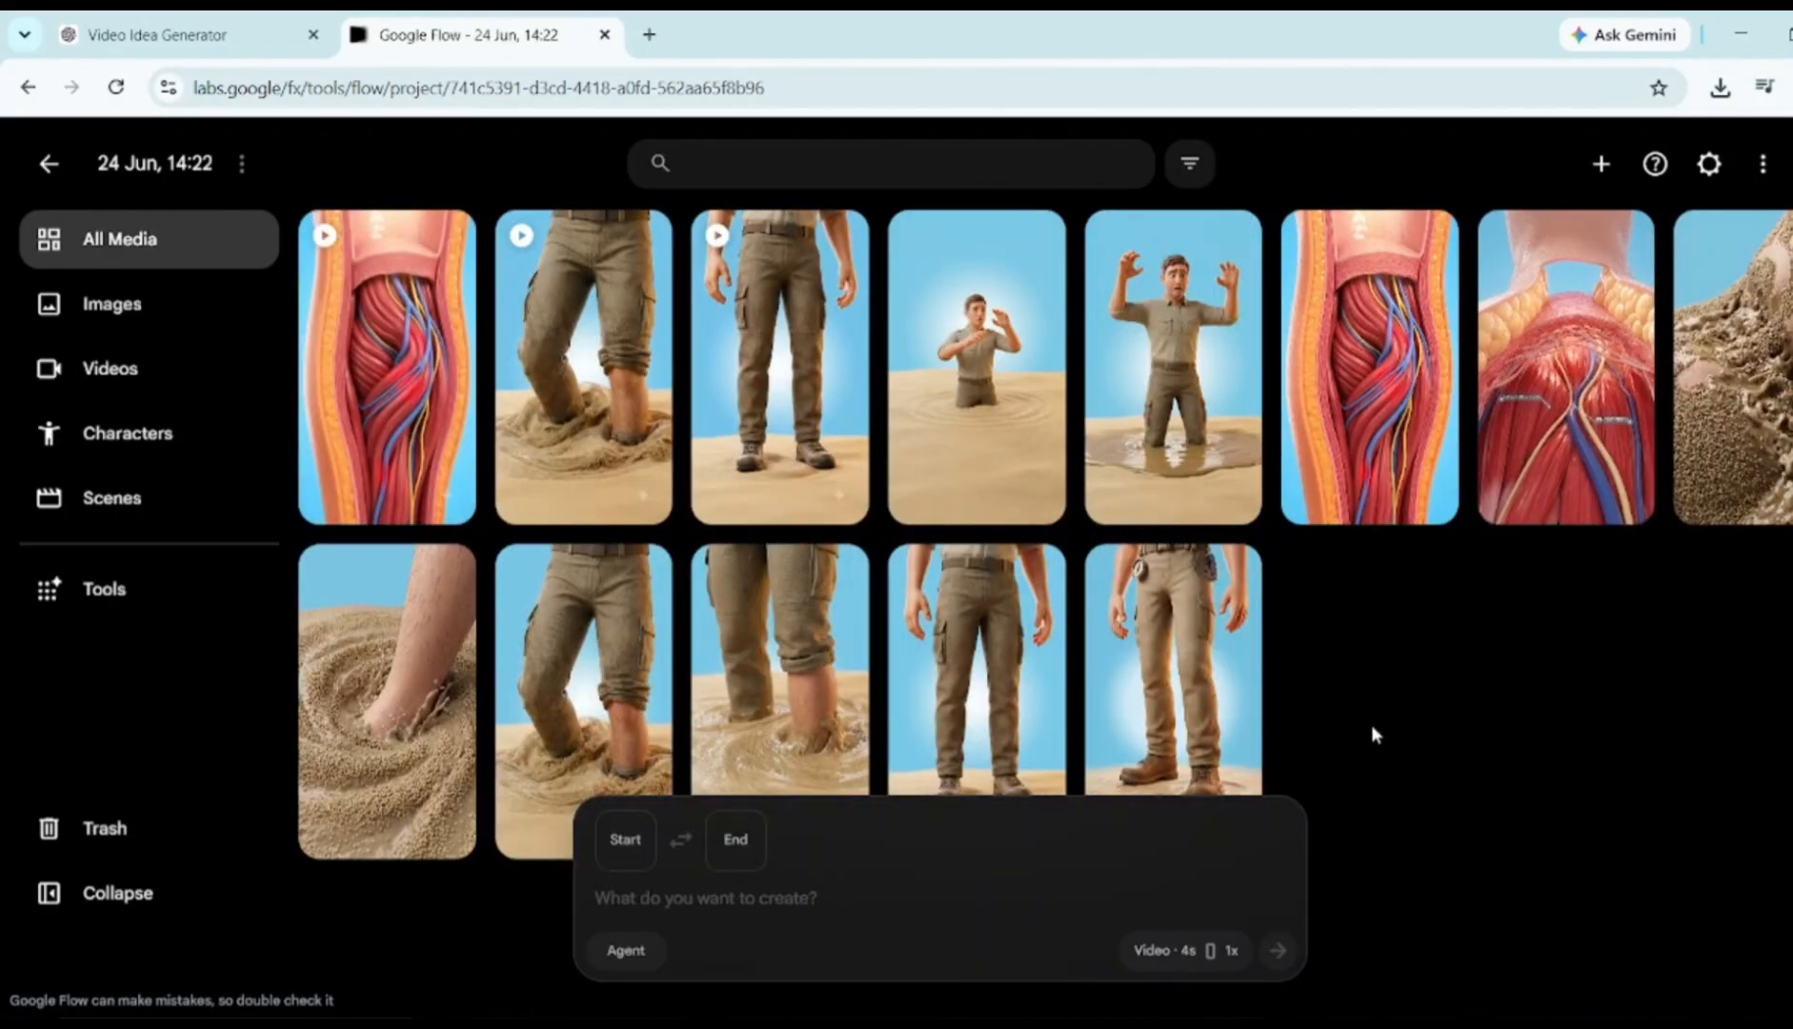
Copy the Scene 4 animation prompt from ChatGPT into Flow's prompt box
{"action": "key", "text": "ctrl+shift+Tab"}
{"action": "scroll", "coordinate": [572, 410], "scroll_direction": "down", "scroll_amount": 3}
{"action": "left_click_drag", "start_coordinate": [633, 369], "coordinate": [1486, 661]}
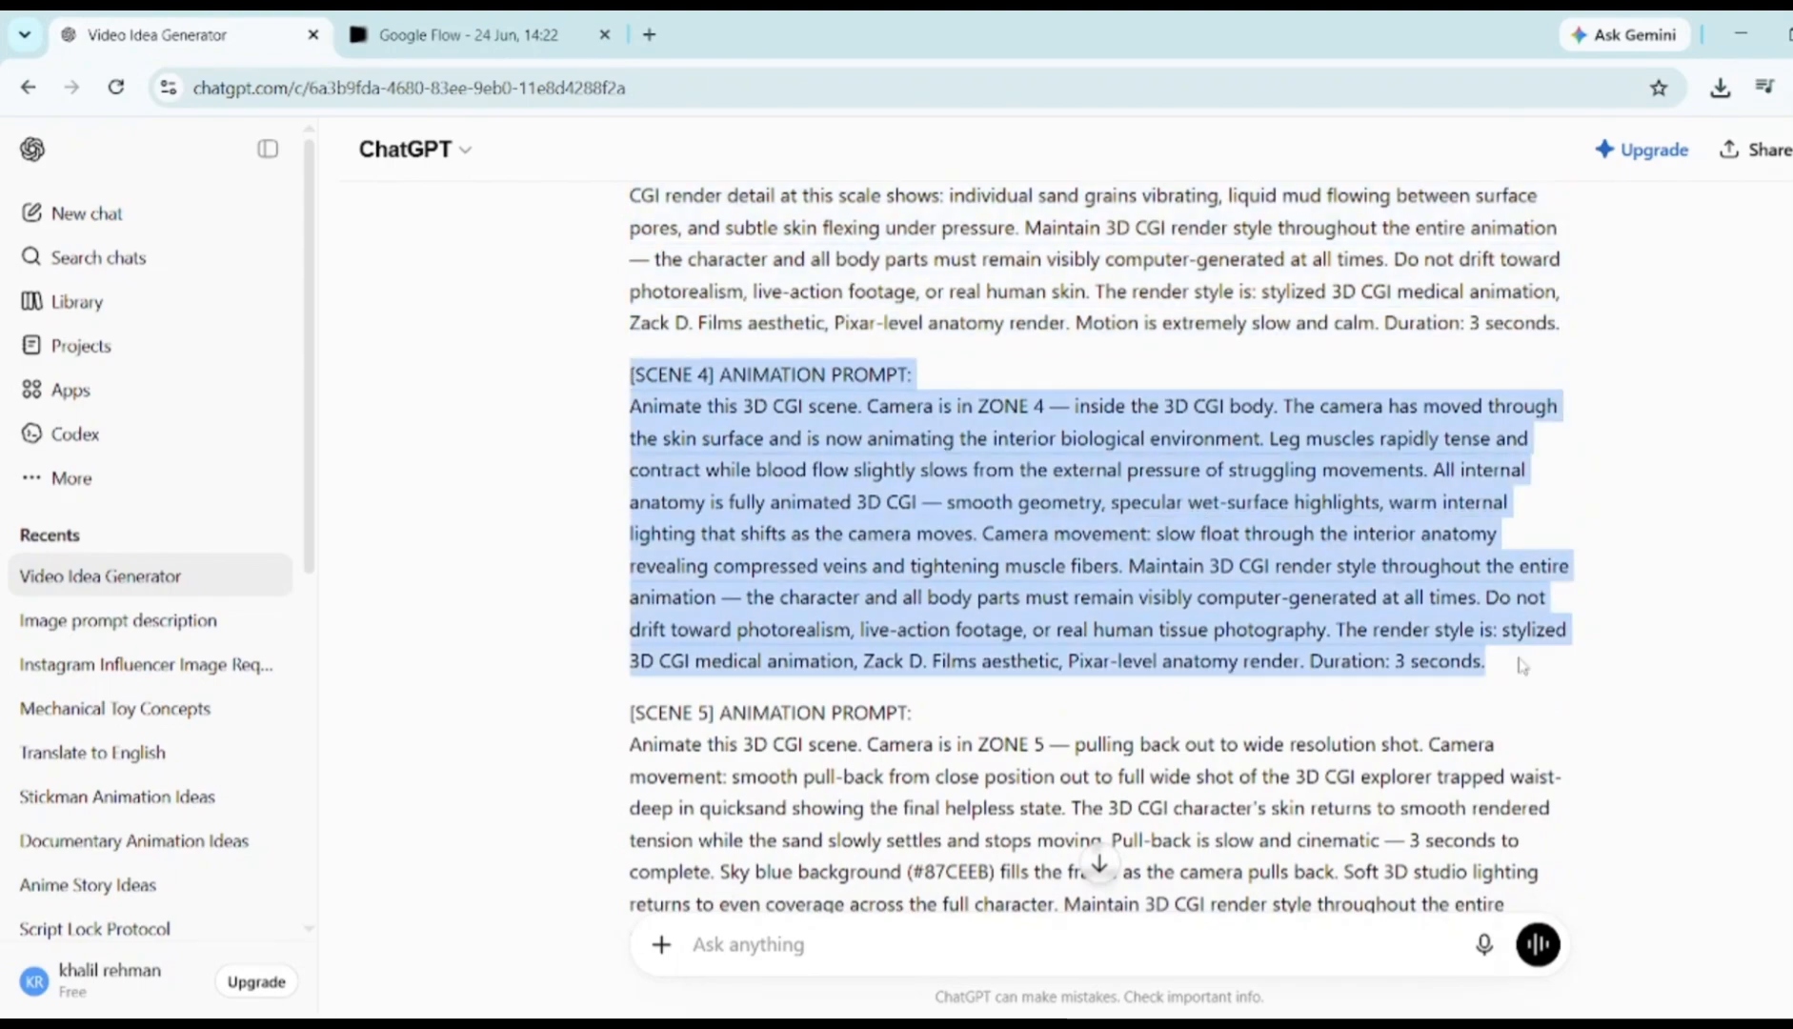
{"action": "key", "text": "ctrl+c"}
{"action": "key", "text": "ctrl+Tab"}
{"action": "key", "text": "ctrl+v"}
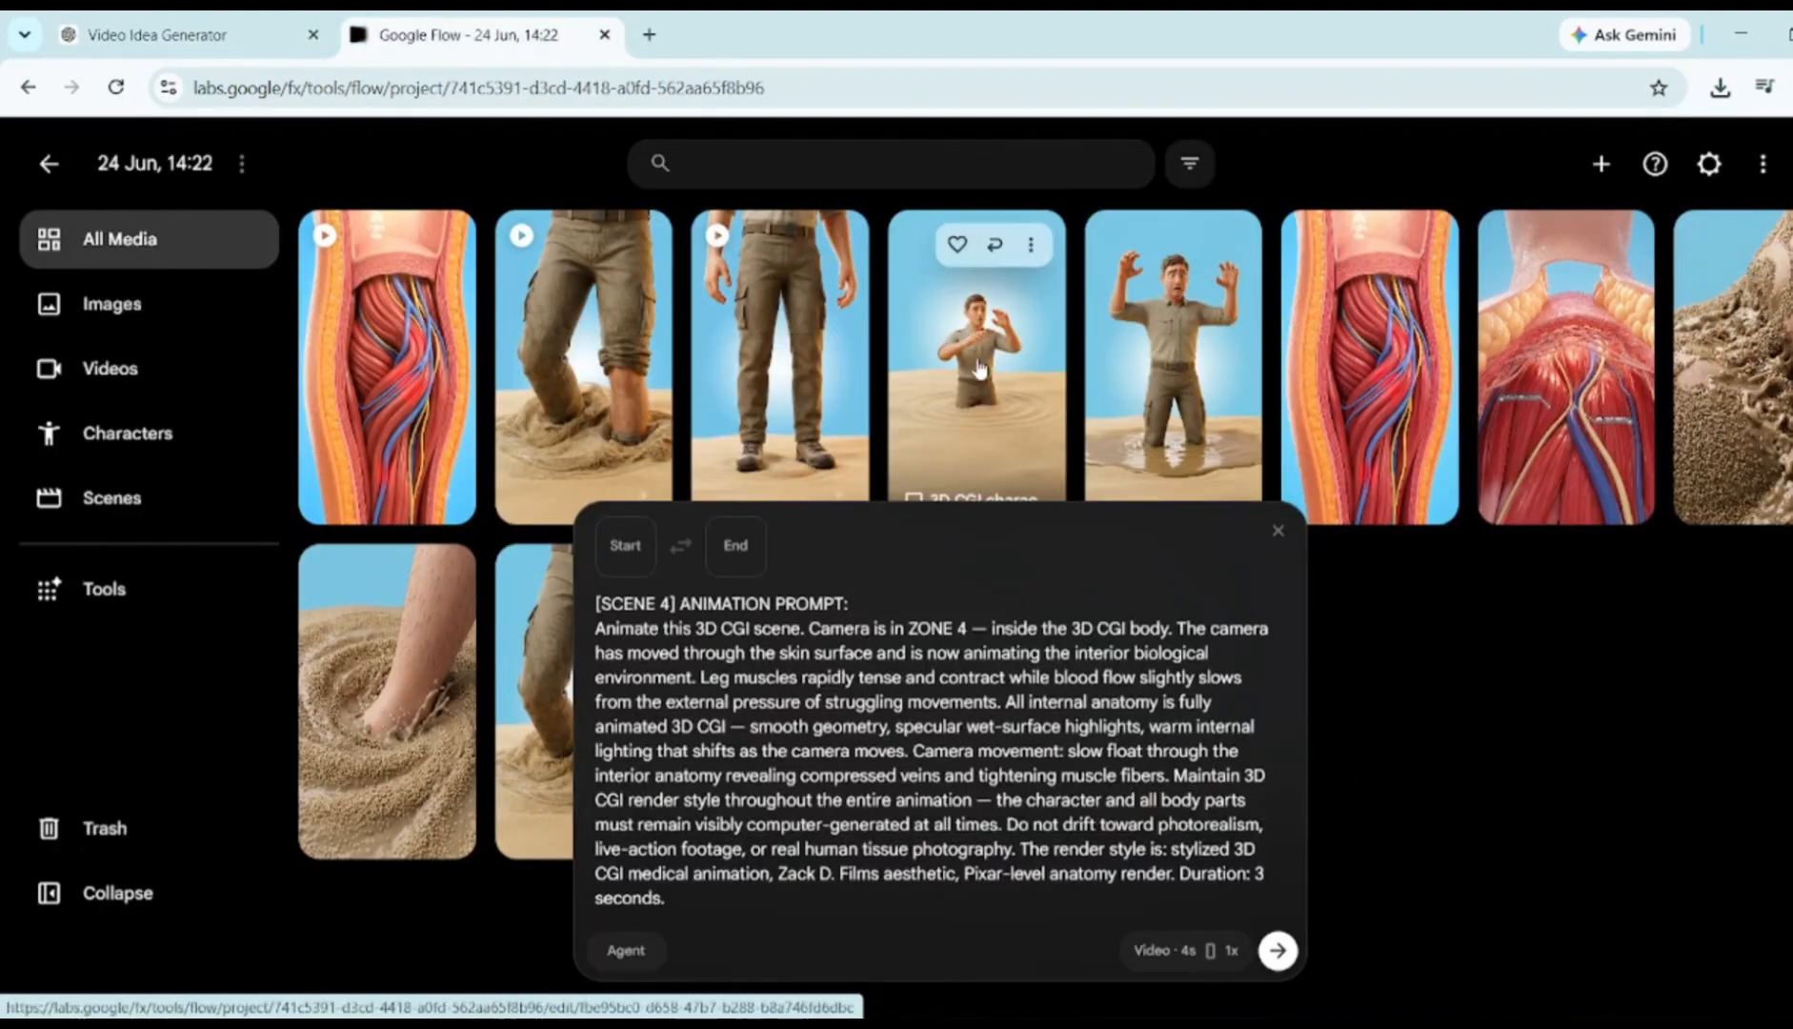
Generate the Scene 4 clip from the man-in-sand start frame and download the explorer stepping clip at 720p
{"action": "left_click_drag", "start_coordinate": [995, 297], "coordinate": [625, 546]}
{"action": "left_click", "coordinate": [1277, 951]}
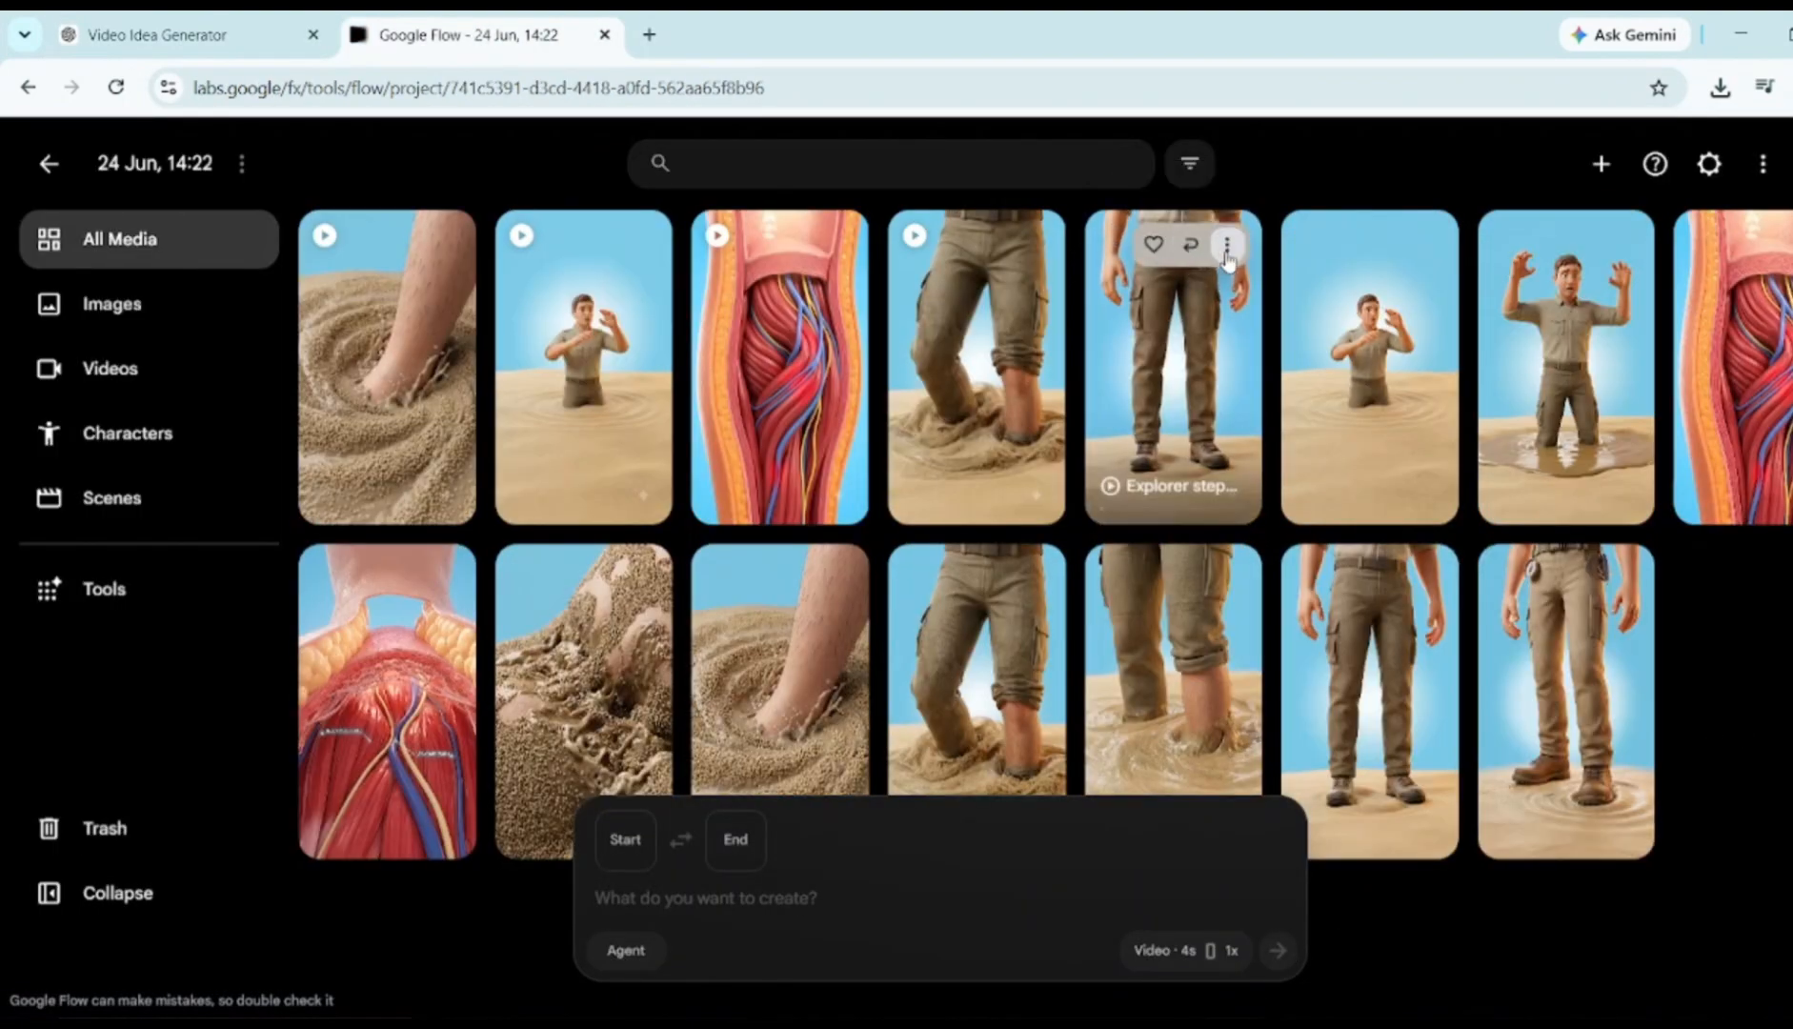
{"action": "left_click", "coordinate": [1227, 244]}
{"action": "mouse_move", "coordinate": [1156, 408]}
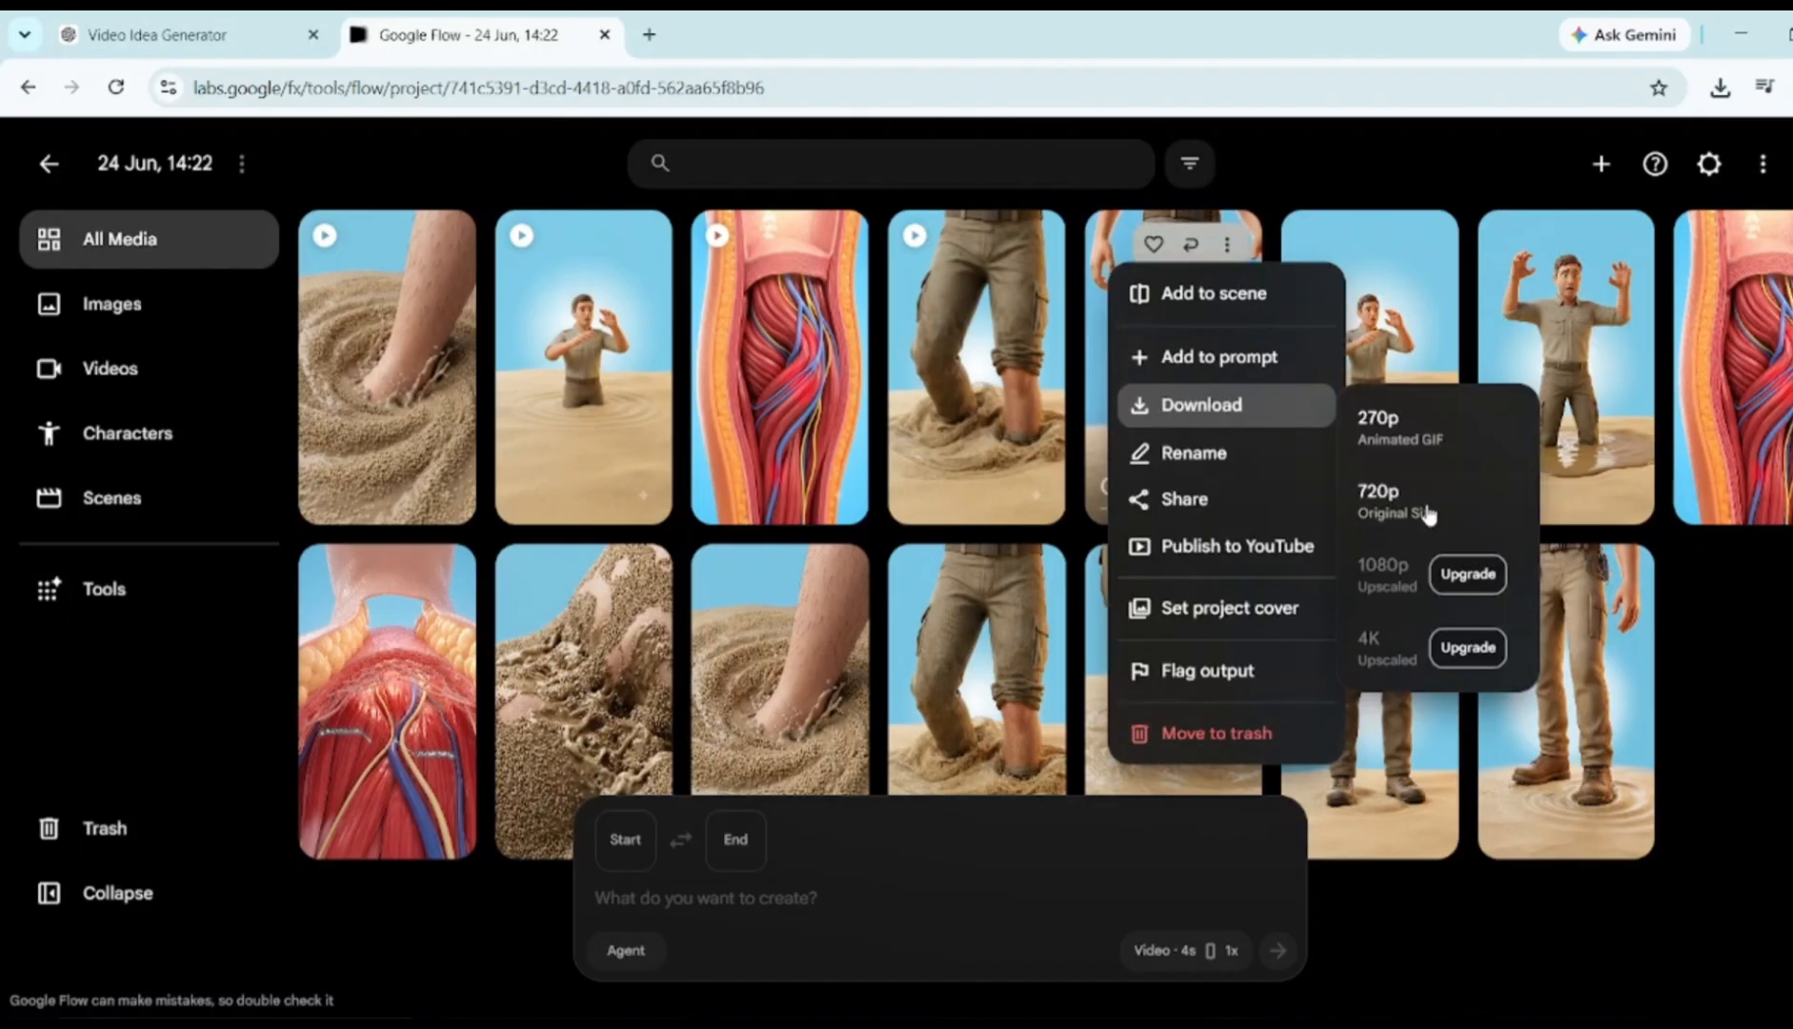
{"action": "left_click", "coordinate": [1396, 501]}
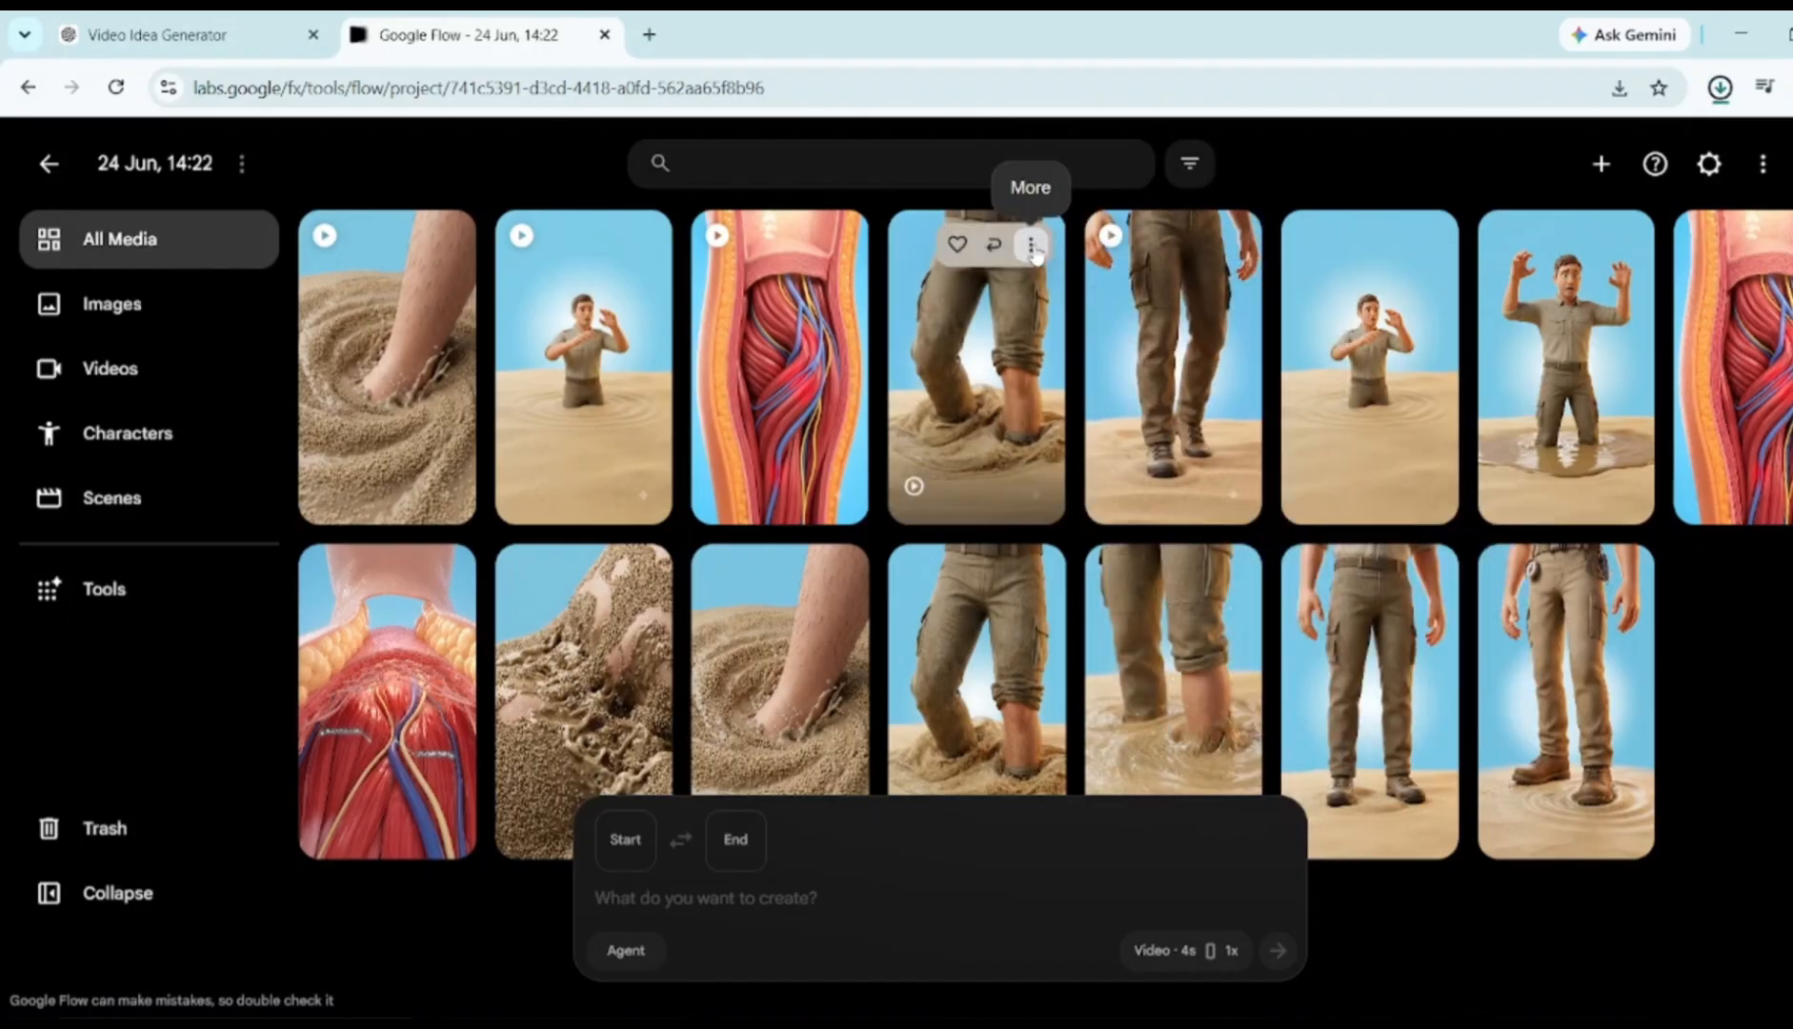
Download the legs-in-sand, leg anatomy, legs sinking and 3D CGI body clips at 720p
{"action": "left_click", "coordinate": [1044, 246]}
{"action": "mouse_move", "coordinate": [1067, 405]}
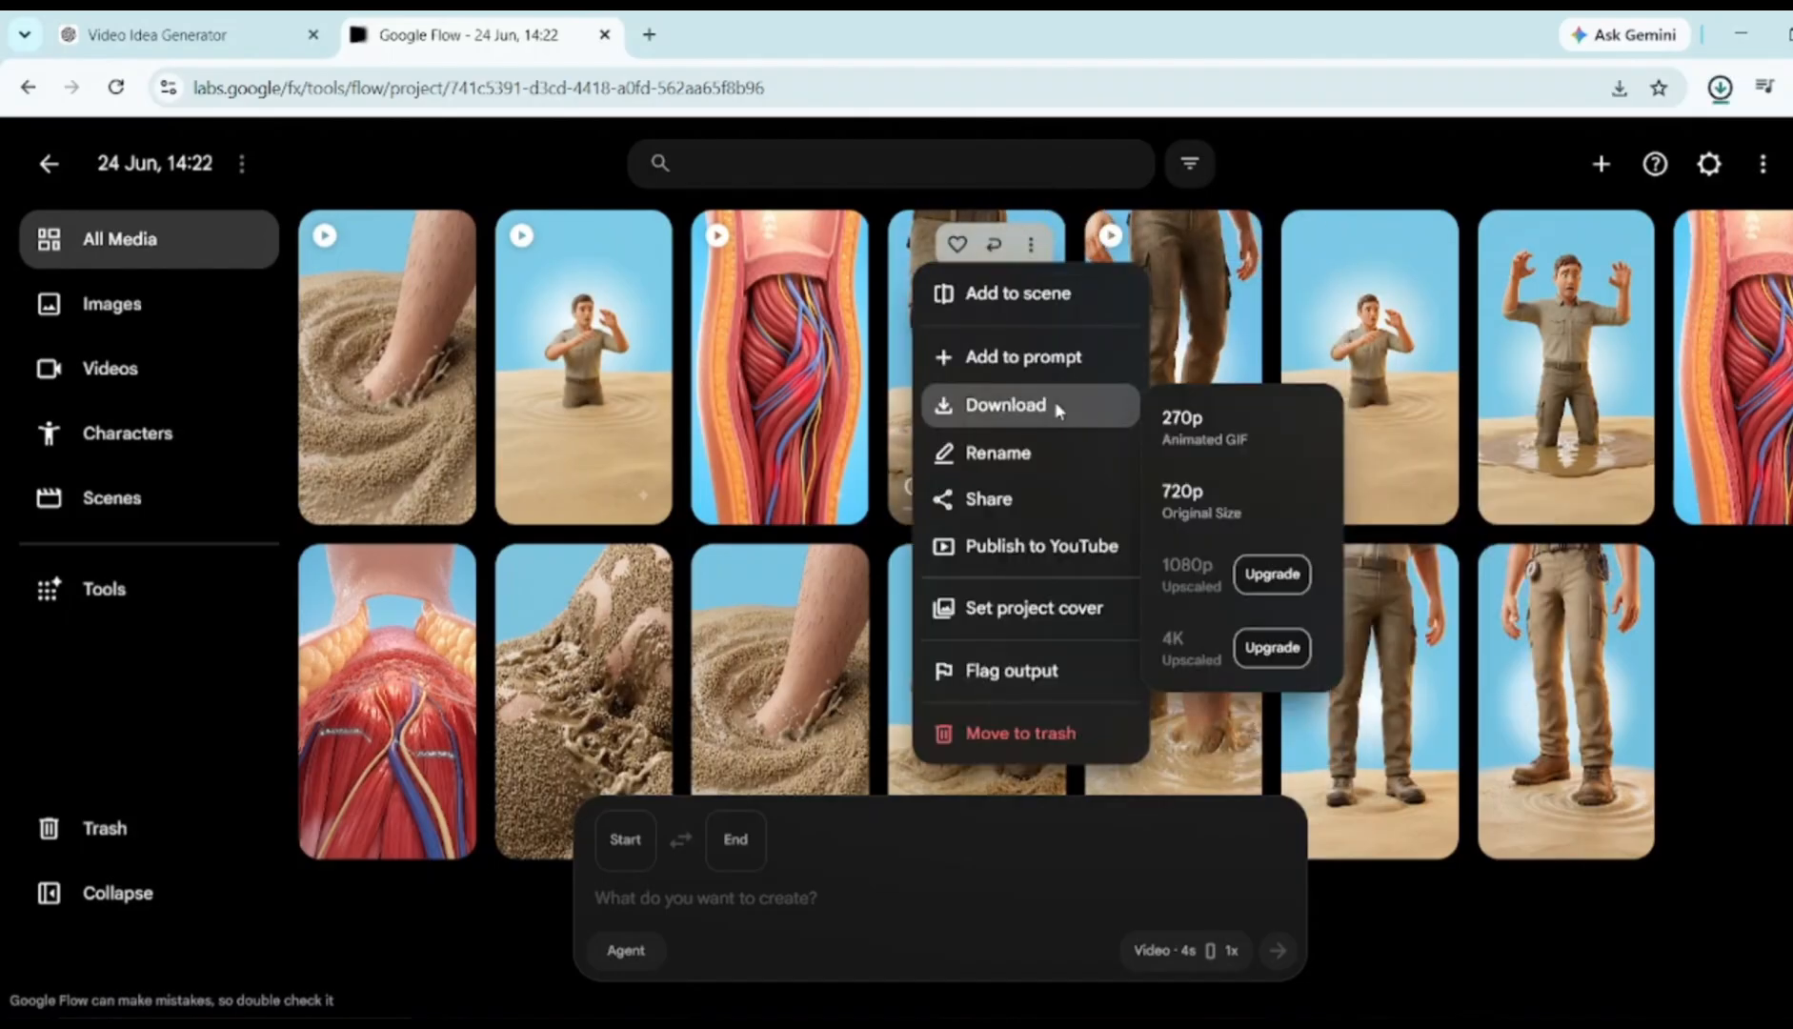
{"action": "left_click", "coordinate": [1204, 490]}
{"action": "left_click", "coordinate": [834, 245]}
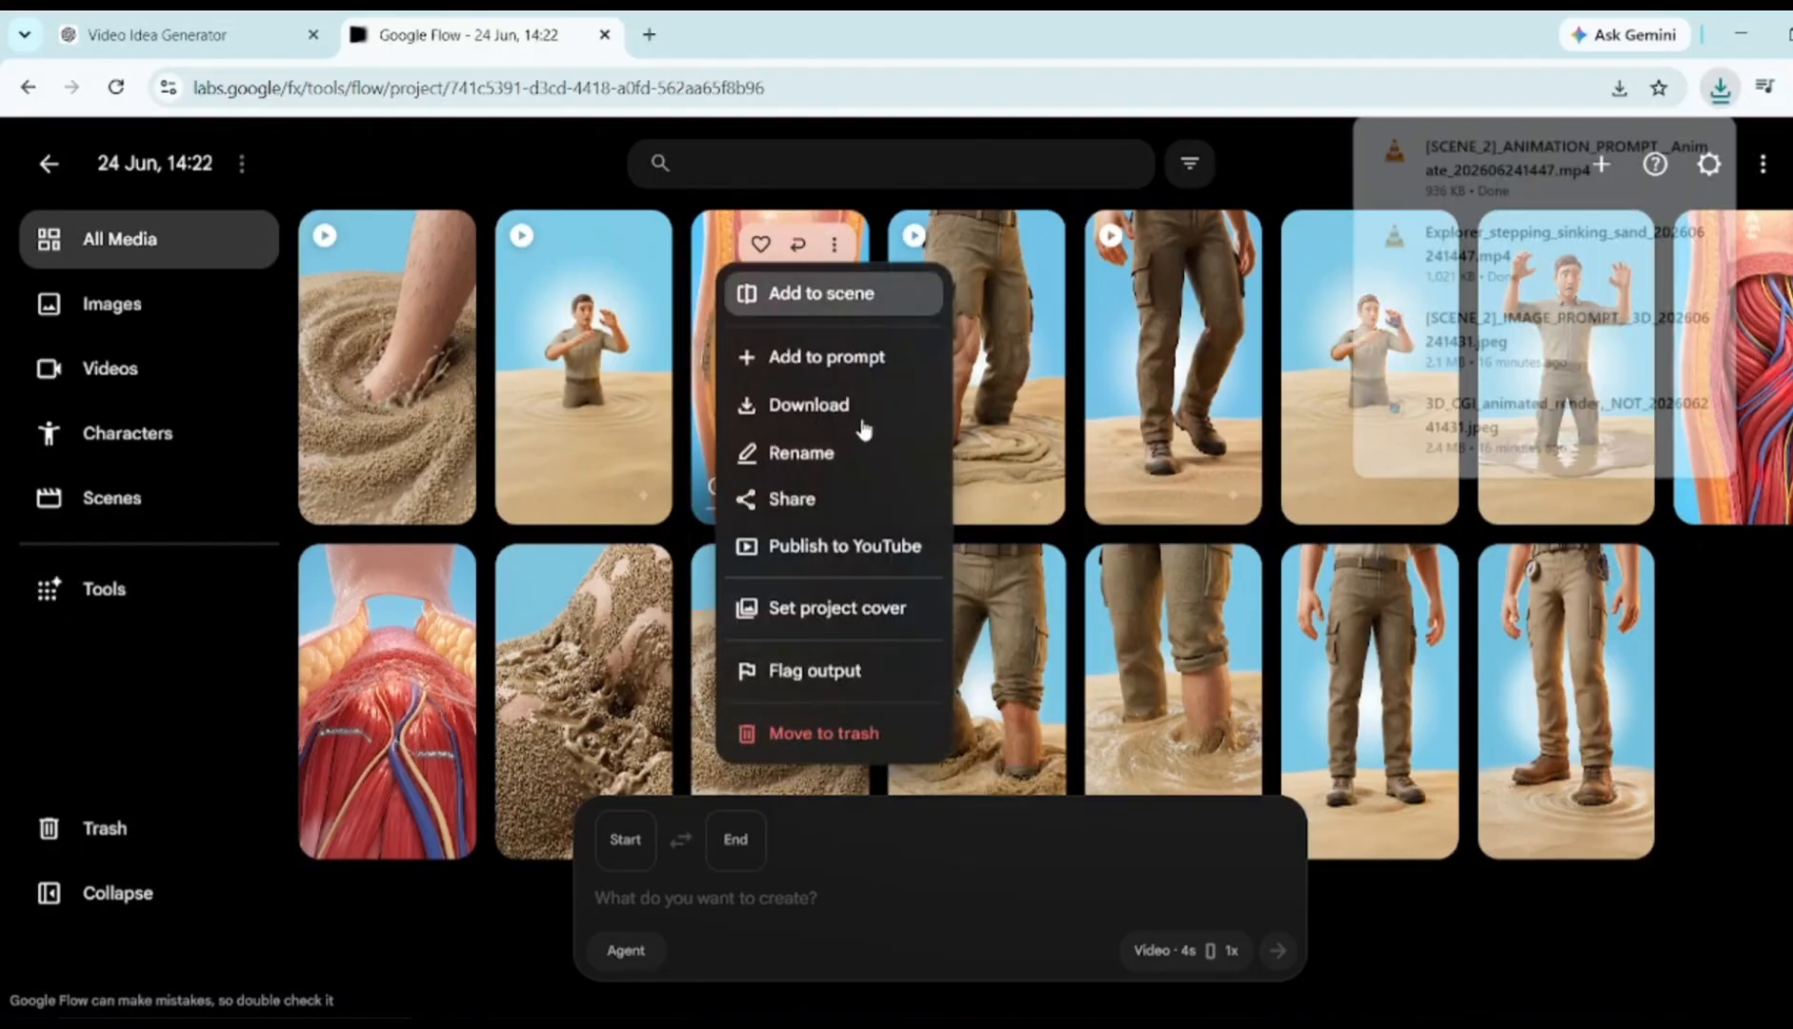
{"action": "mouse_move", "coordinate": [886, 412]}
{"action": "left_click", "coordinate": [1019, 503]}
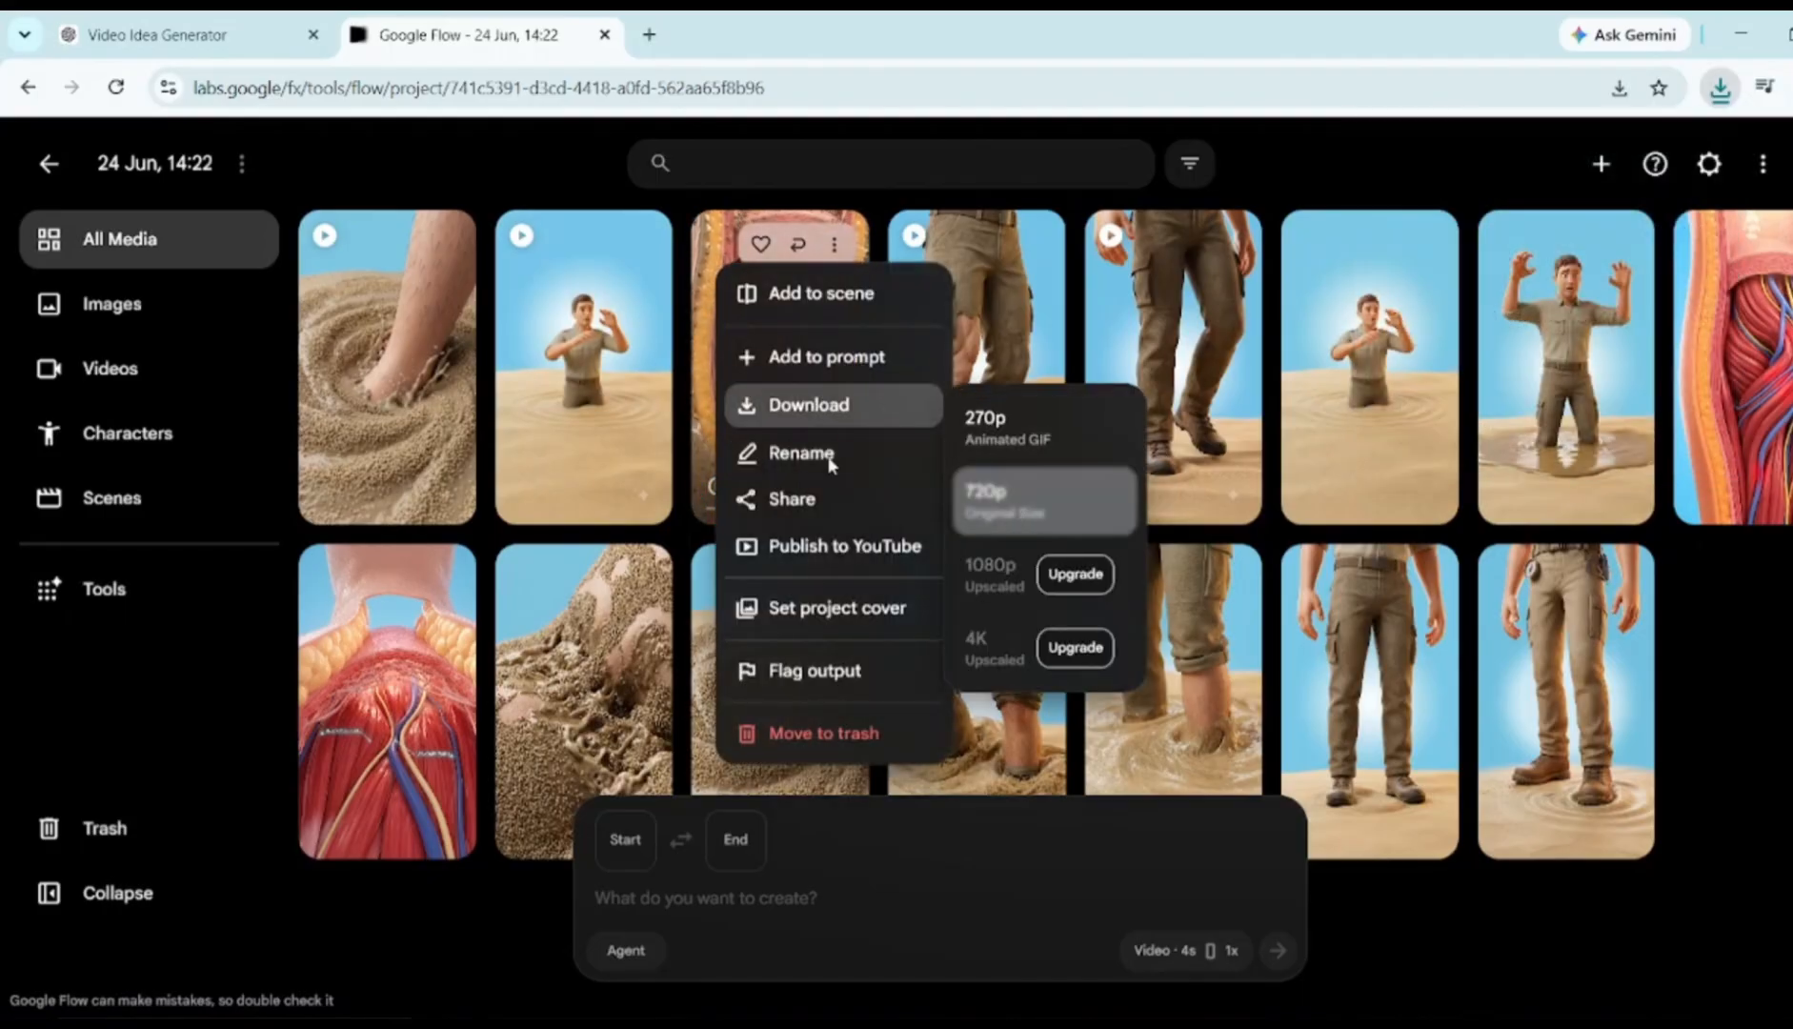
{"action": "left_click", "coordinate": [443, 247]}
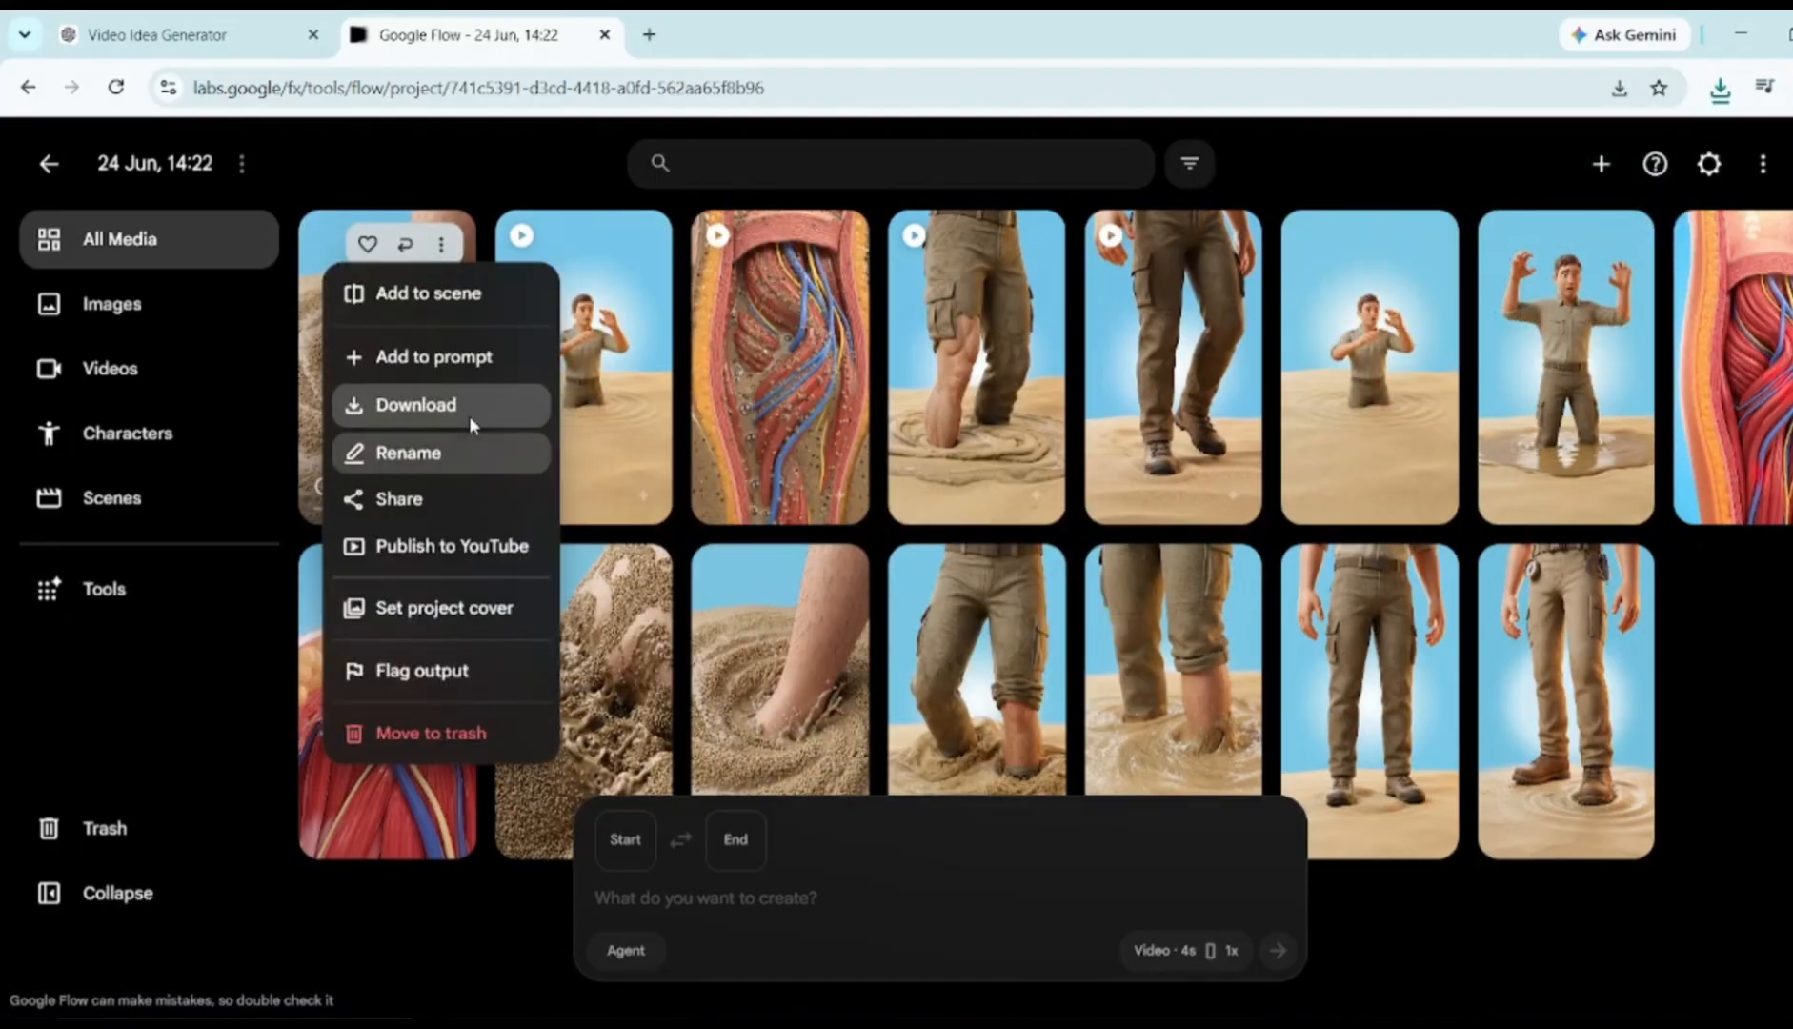
{"action": "mouse_move", "coordinate": [471, 416]}
{"action": "left_click", "coordinate": [619, 500]}
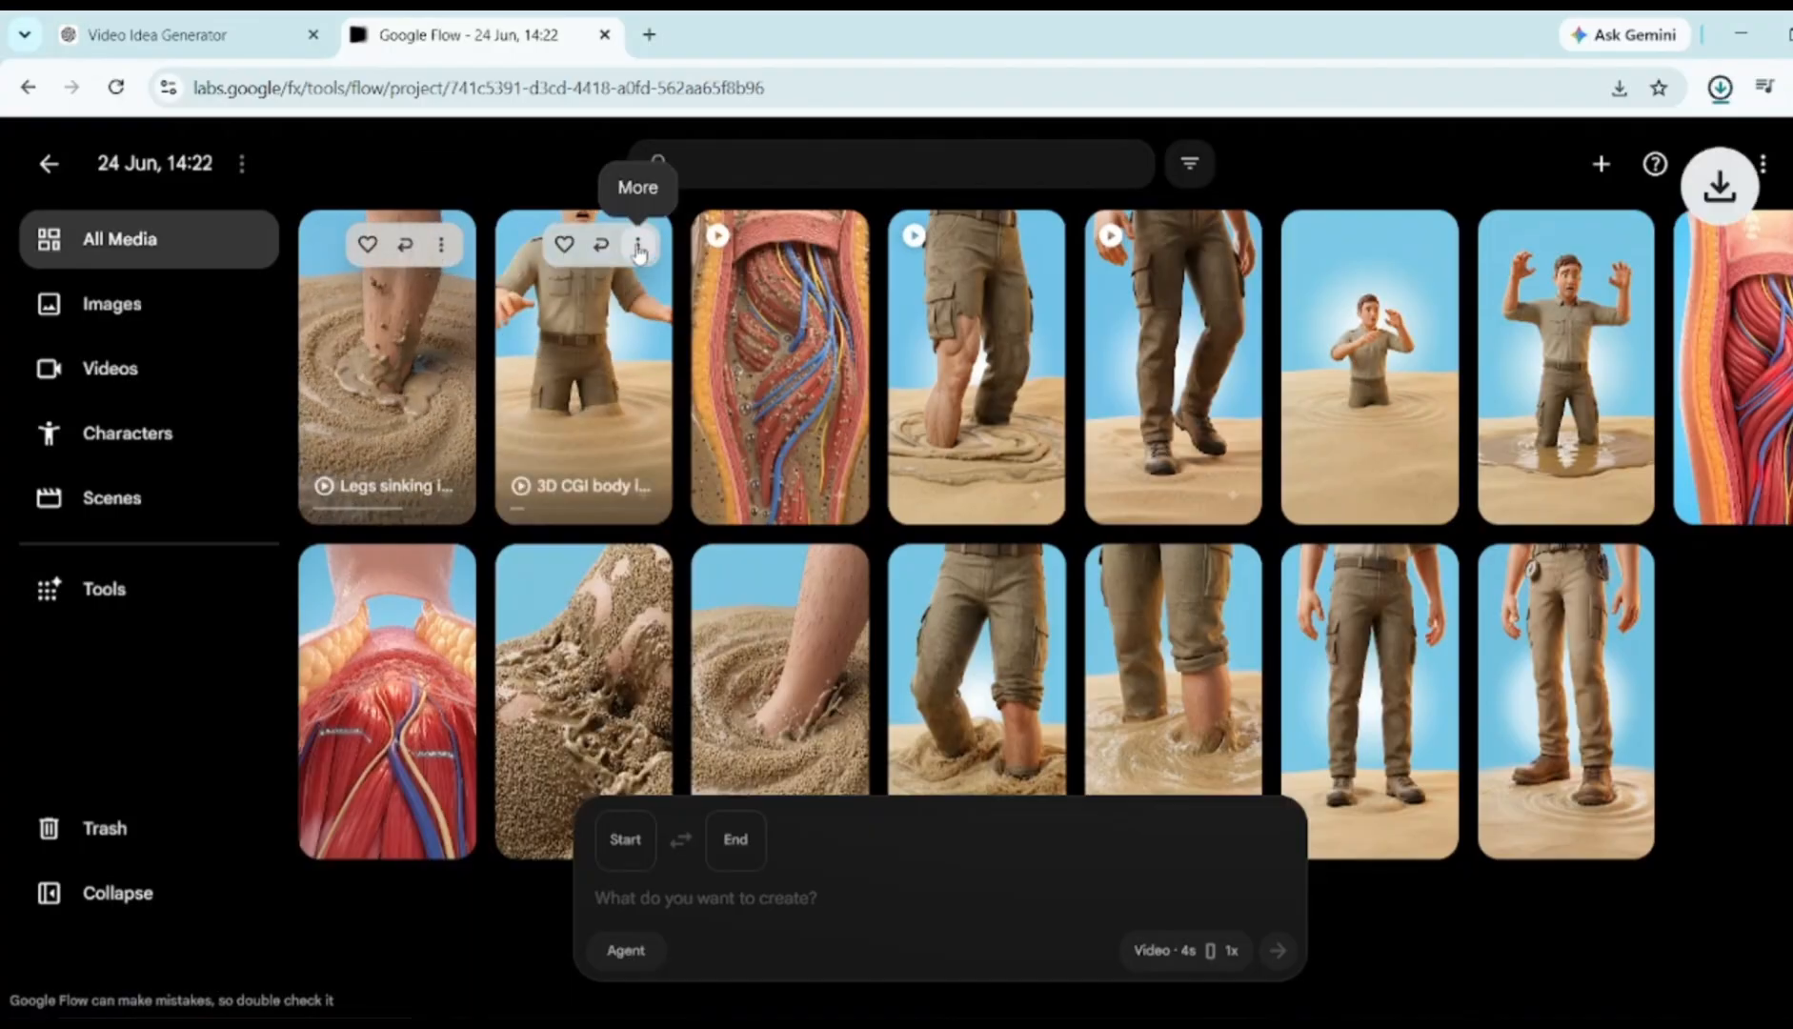
{"action": "left_click", "coordinate": [637, 244]}
{"action": "mouse_move", "coordinate": [664, 426]}
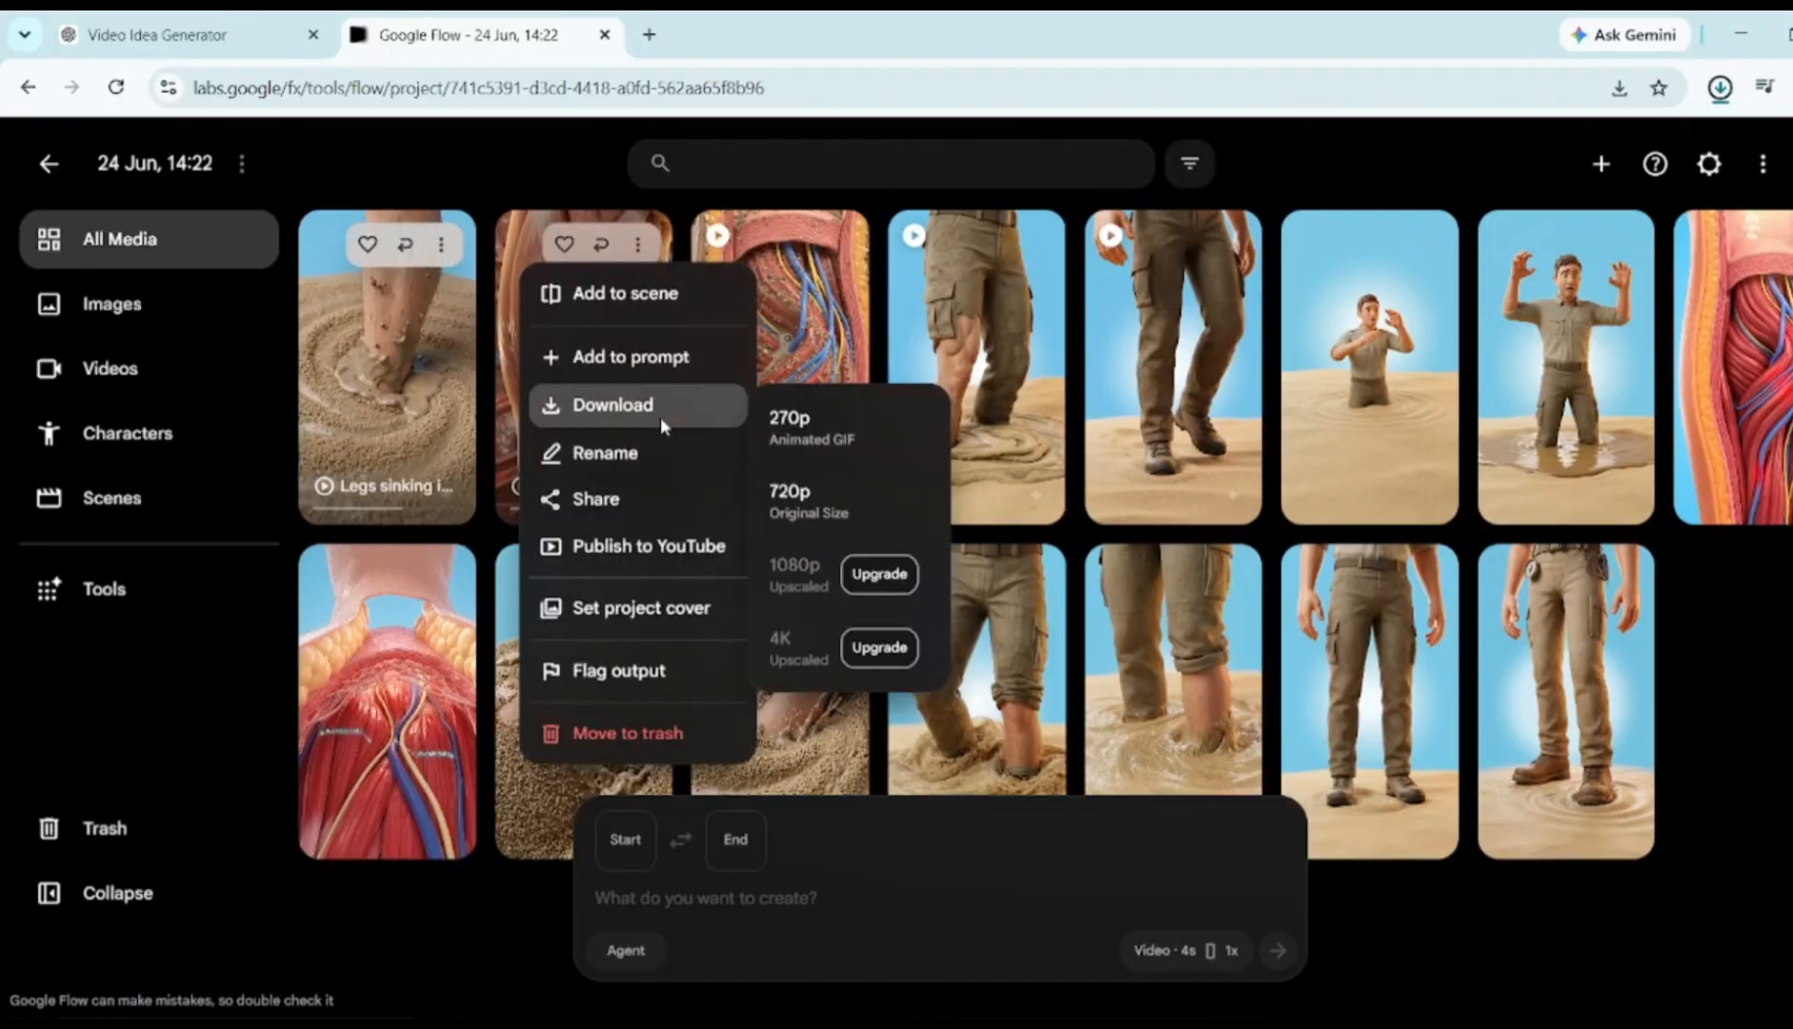
{"action": "left_click", "coordinate": [888, 496]}
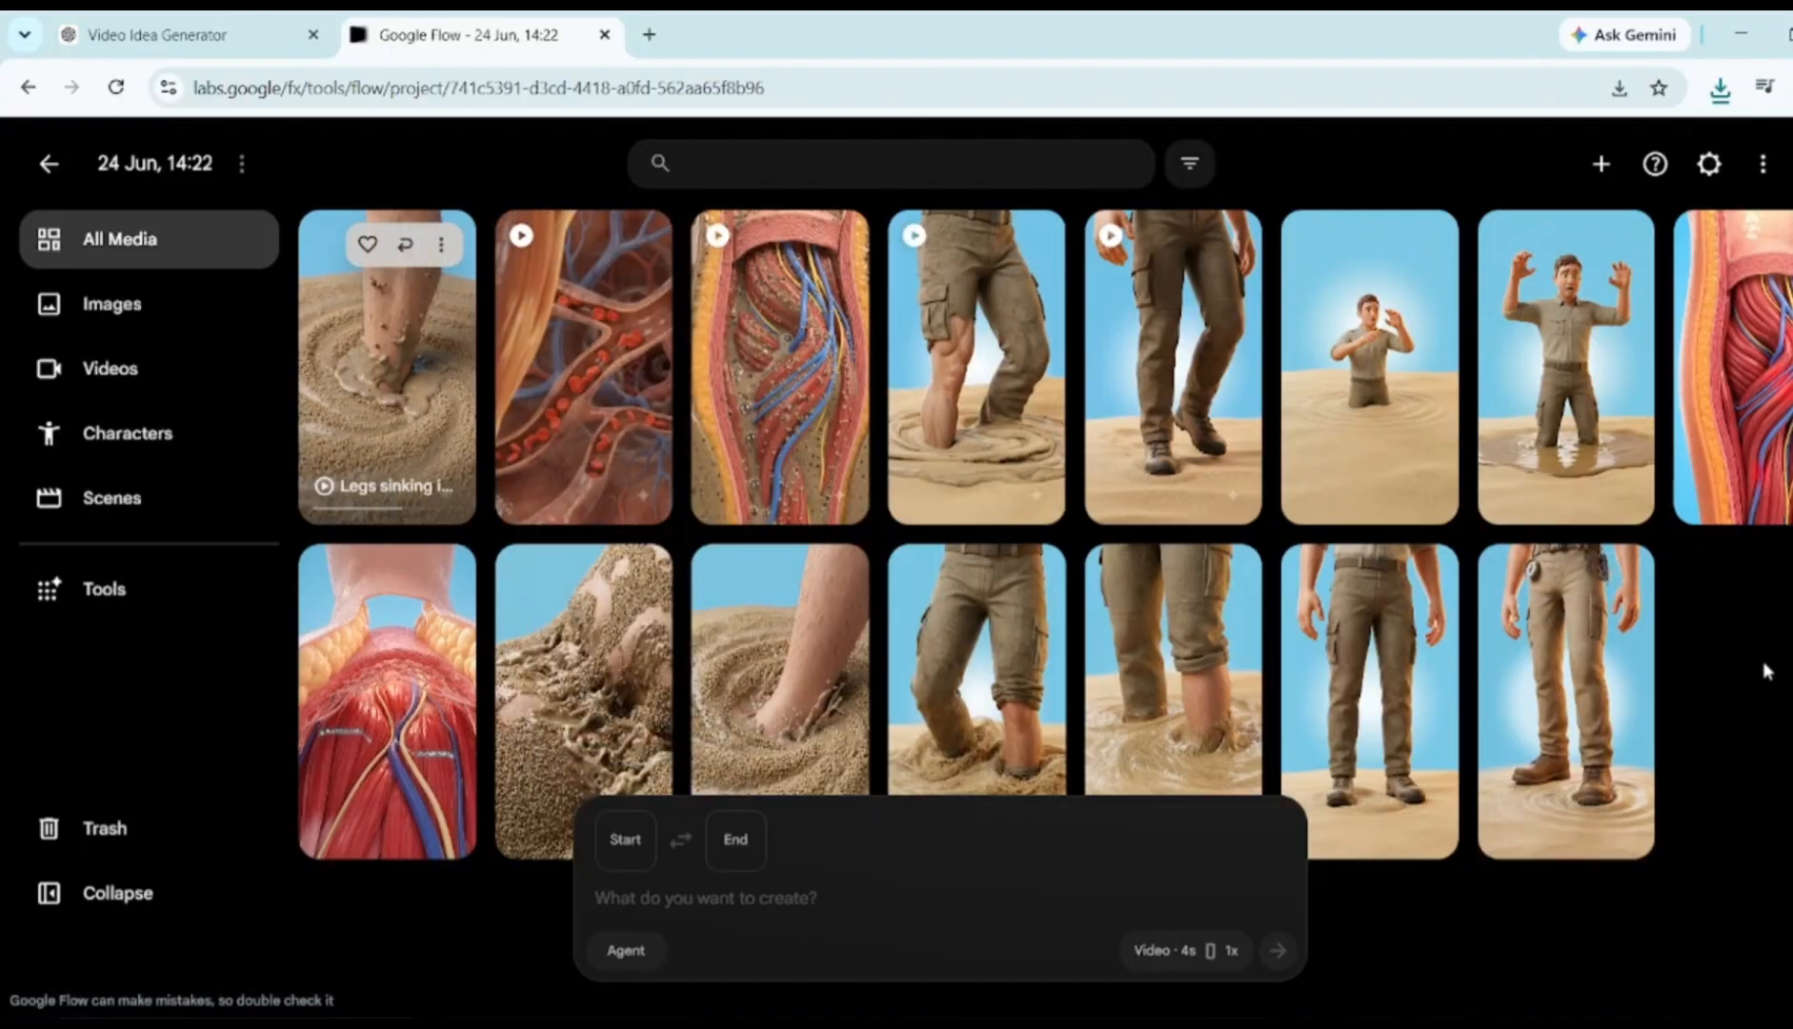
Select the Quicksand paragraph in the ChatGPT chat's VOICEOVER section
{"action": "left_click", "coordinate": [186, 19]}
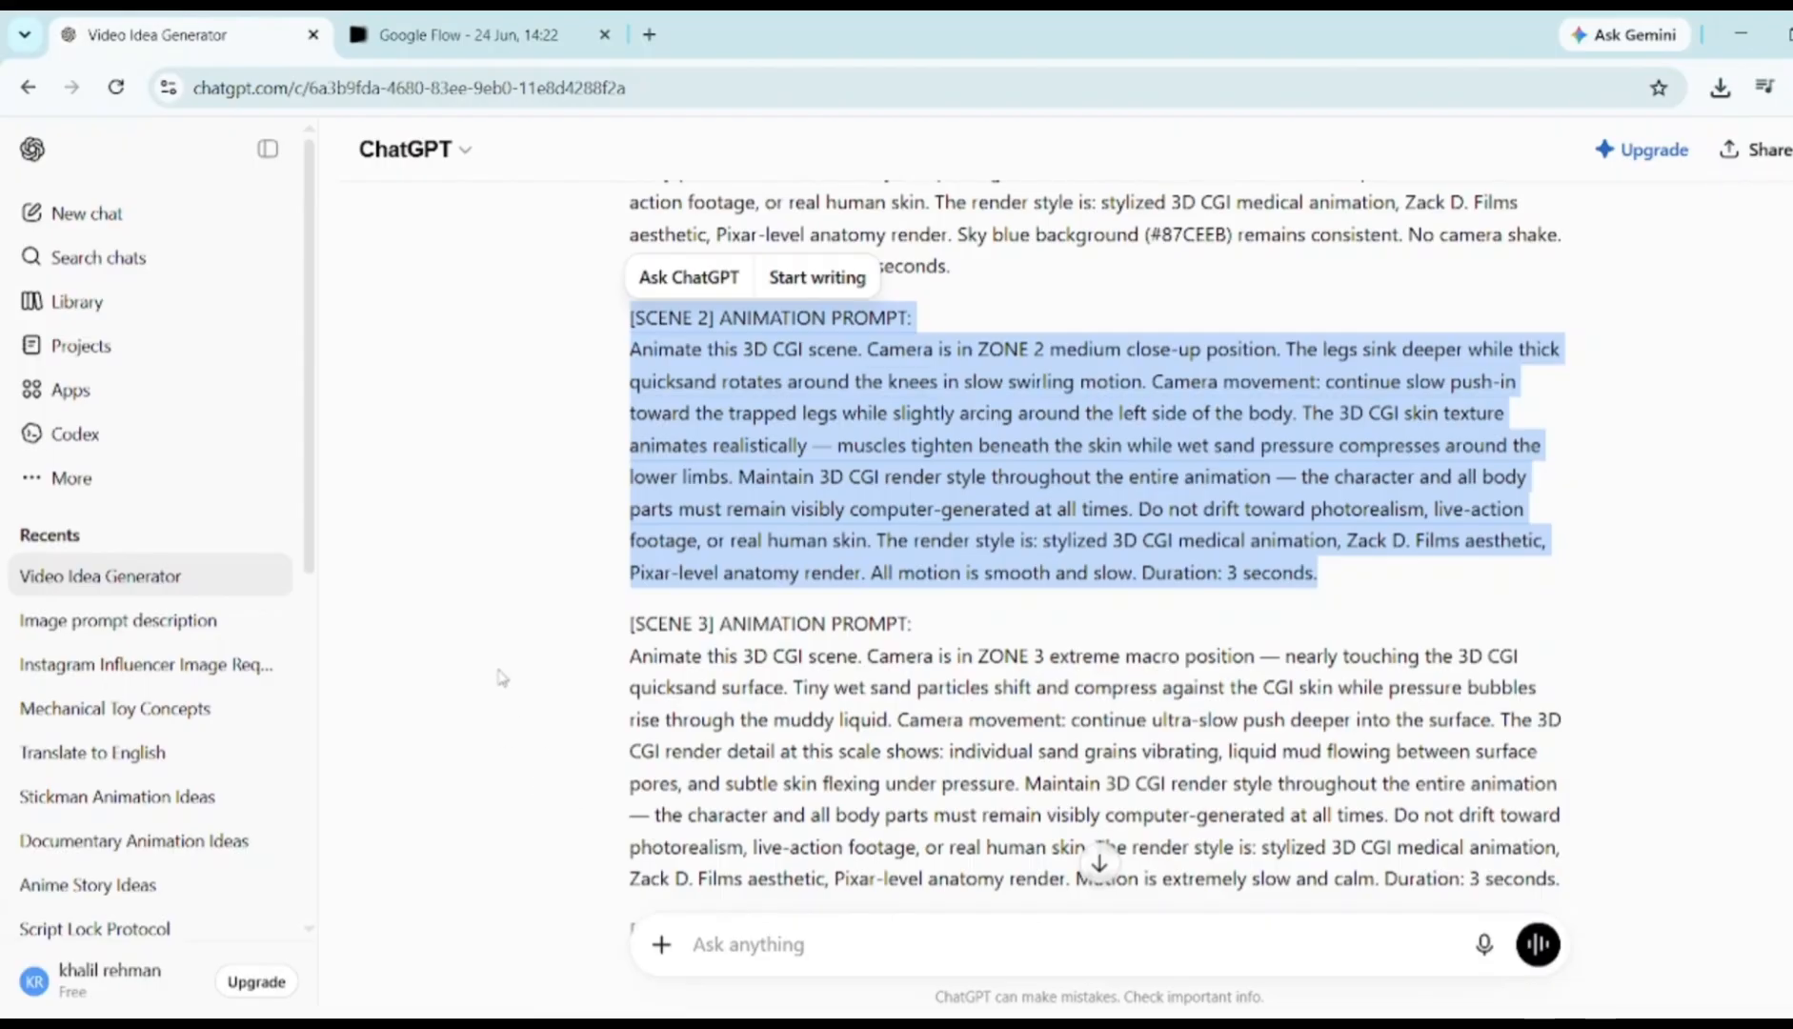
{"action": "scroll", "coordinate": [502, 679], "scroll_direction": "down", "scroll_amount": 15}
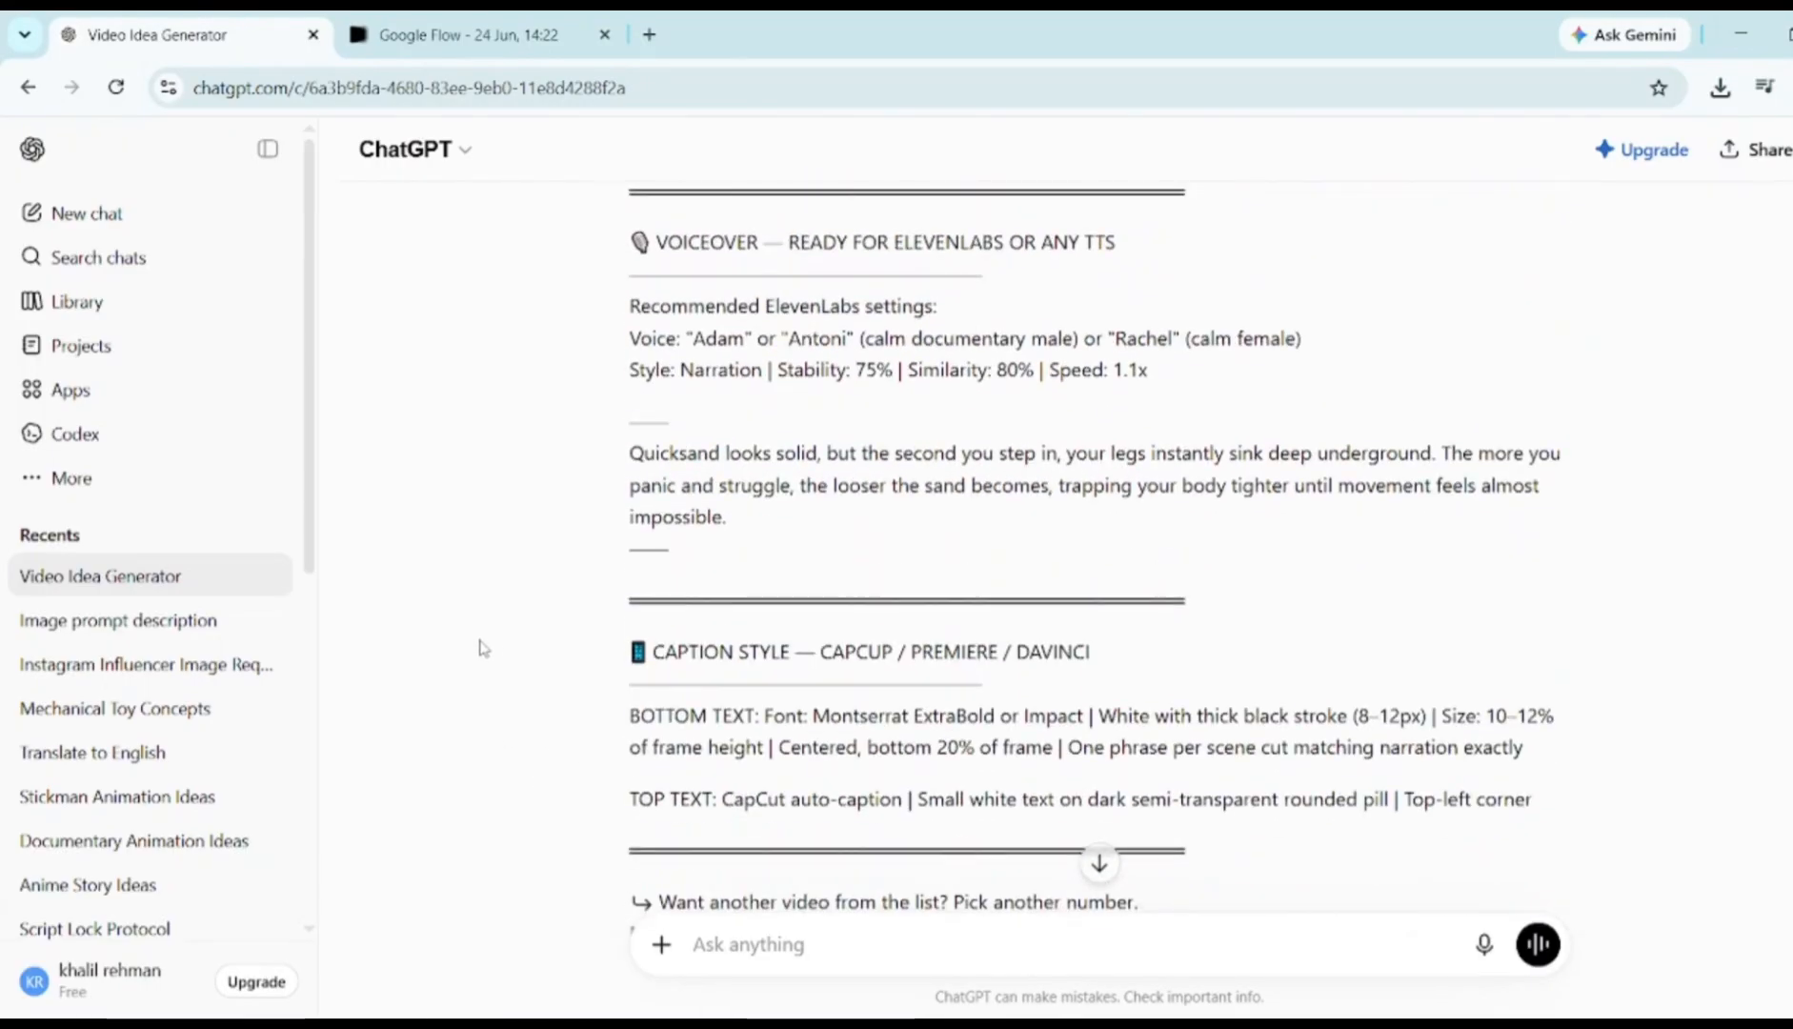
{"action": "scroll", "coordinate": [604, 549], "scroll_direction": "up", "scroll_amount": 1}
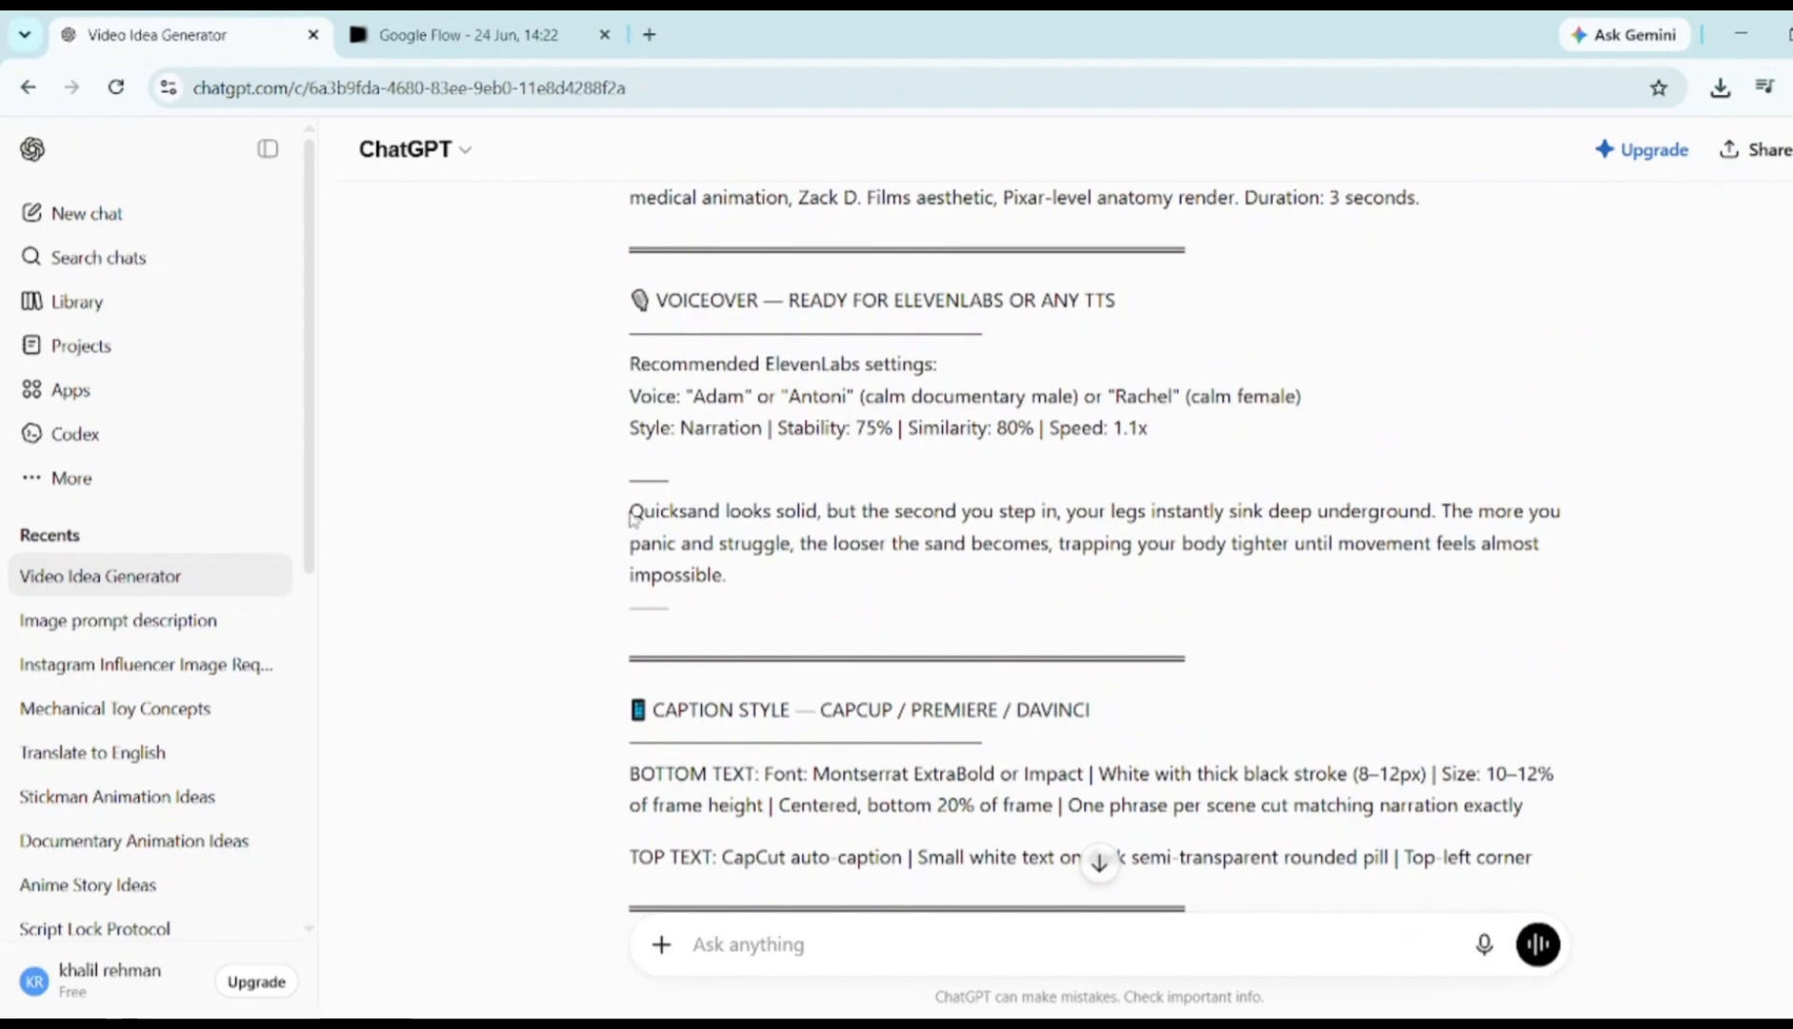
{"action": "left_click_drag", "start_coordinate": [635, 510], "coordinate": [770, 585]}
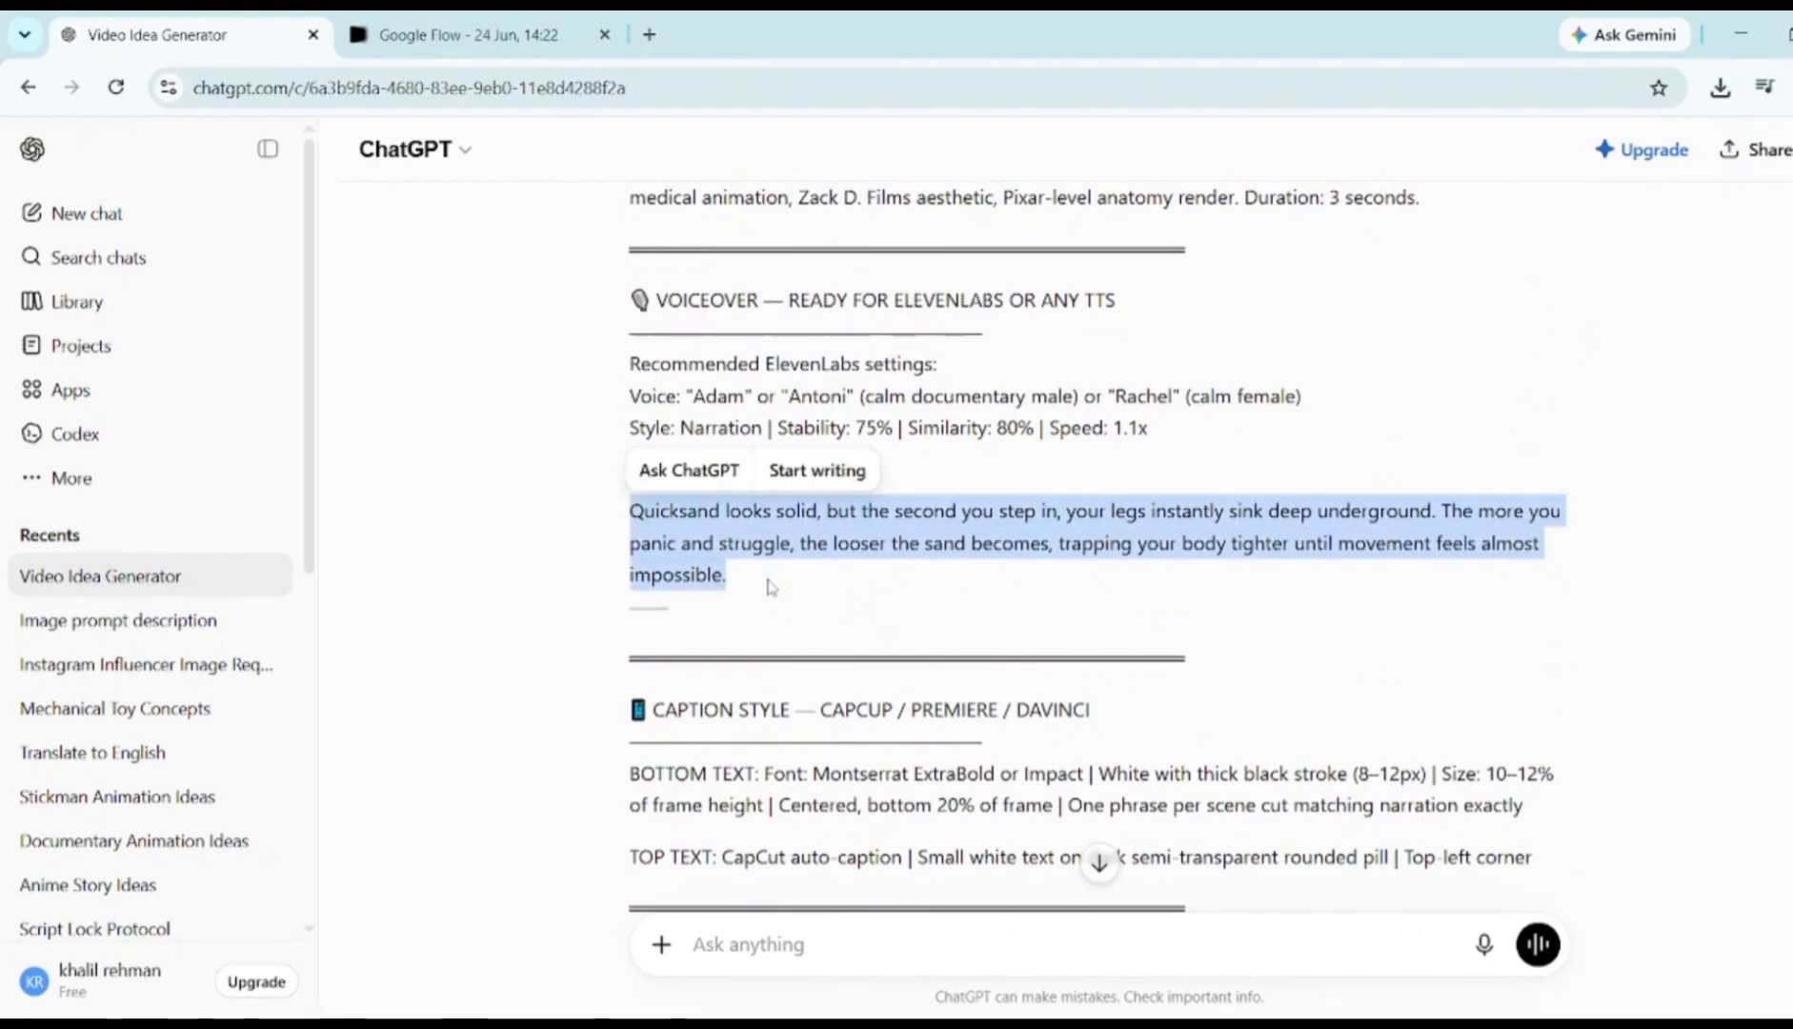
{"action": "left_click", "coordinate": [652, 36]}
Load ElevenLabs text to speech, paste the 222-character narration and choose the Brian voice
{"action": "type", "text": "elev"}
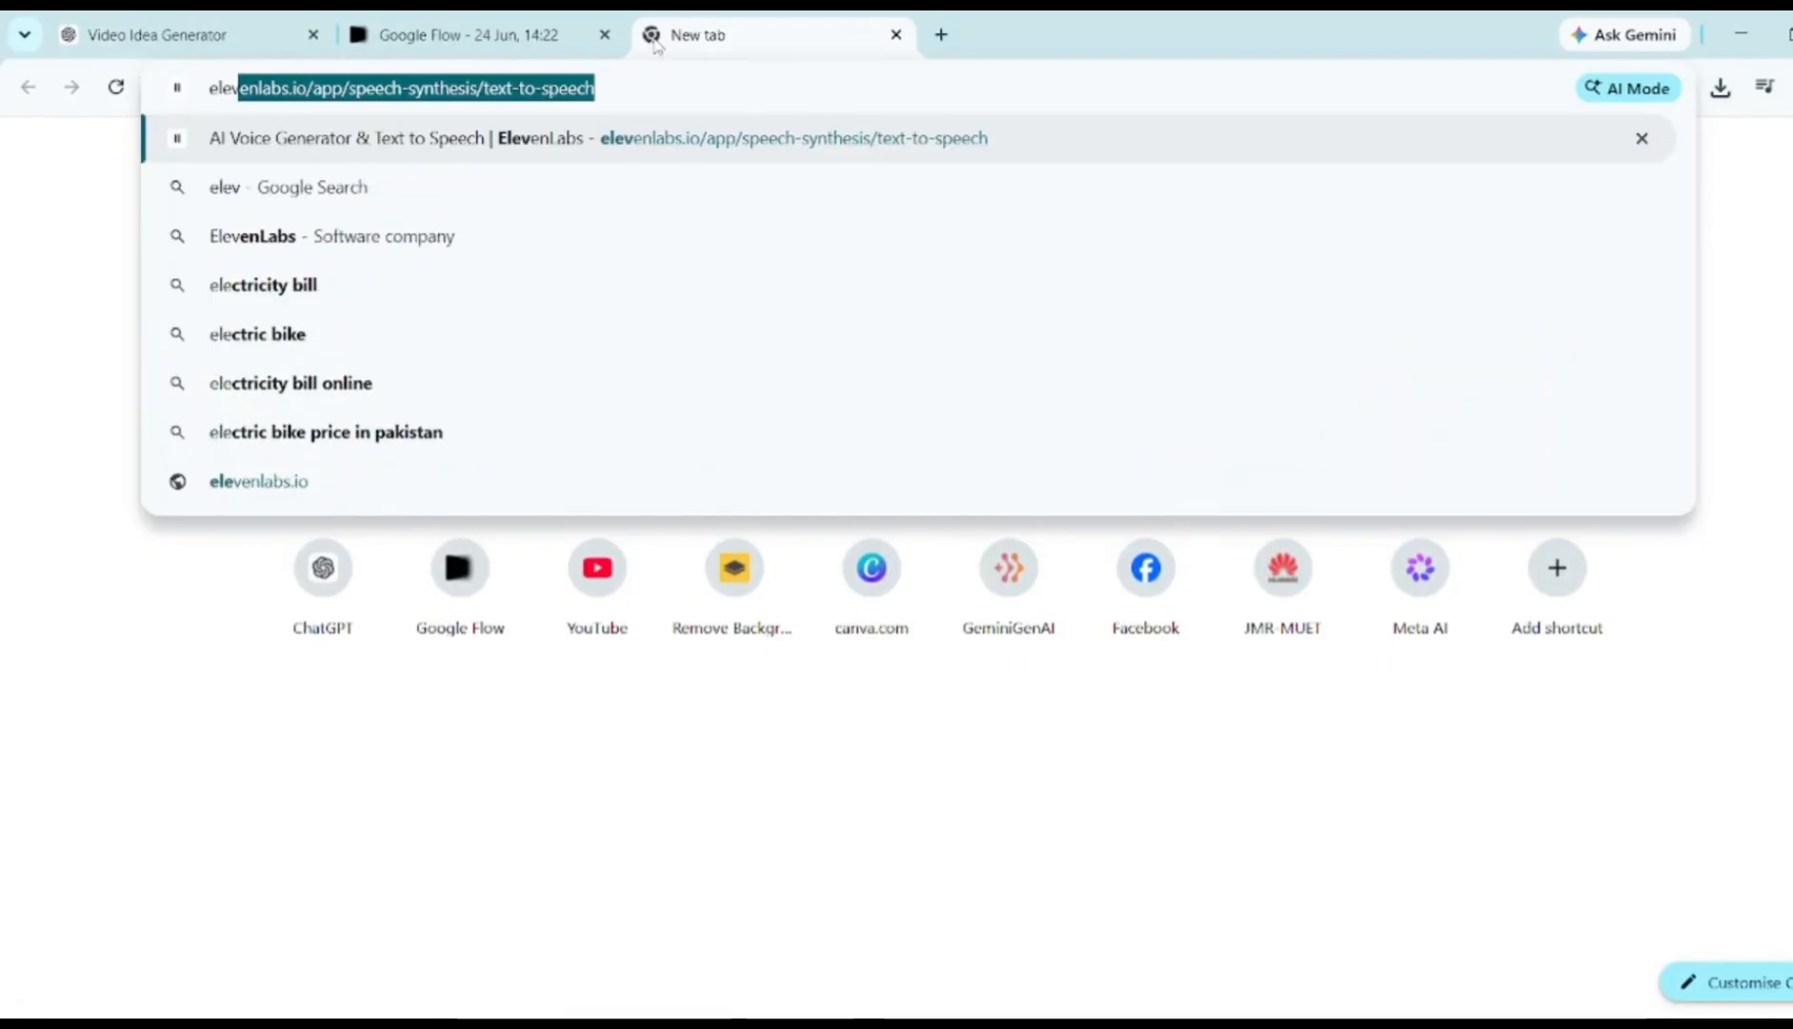
{"action": "type", "text": "enlabs"}
{"action": "key", "text": "Return"}
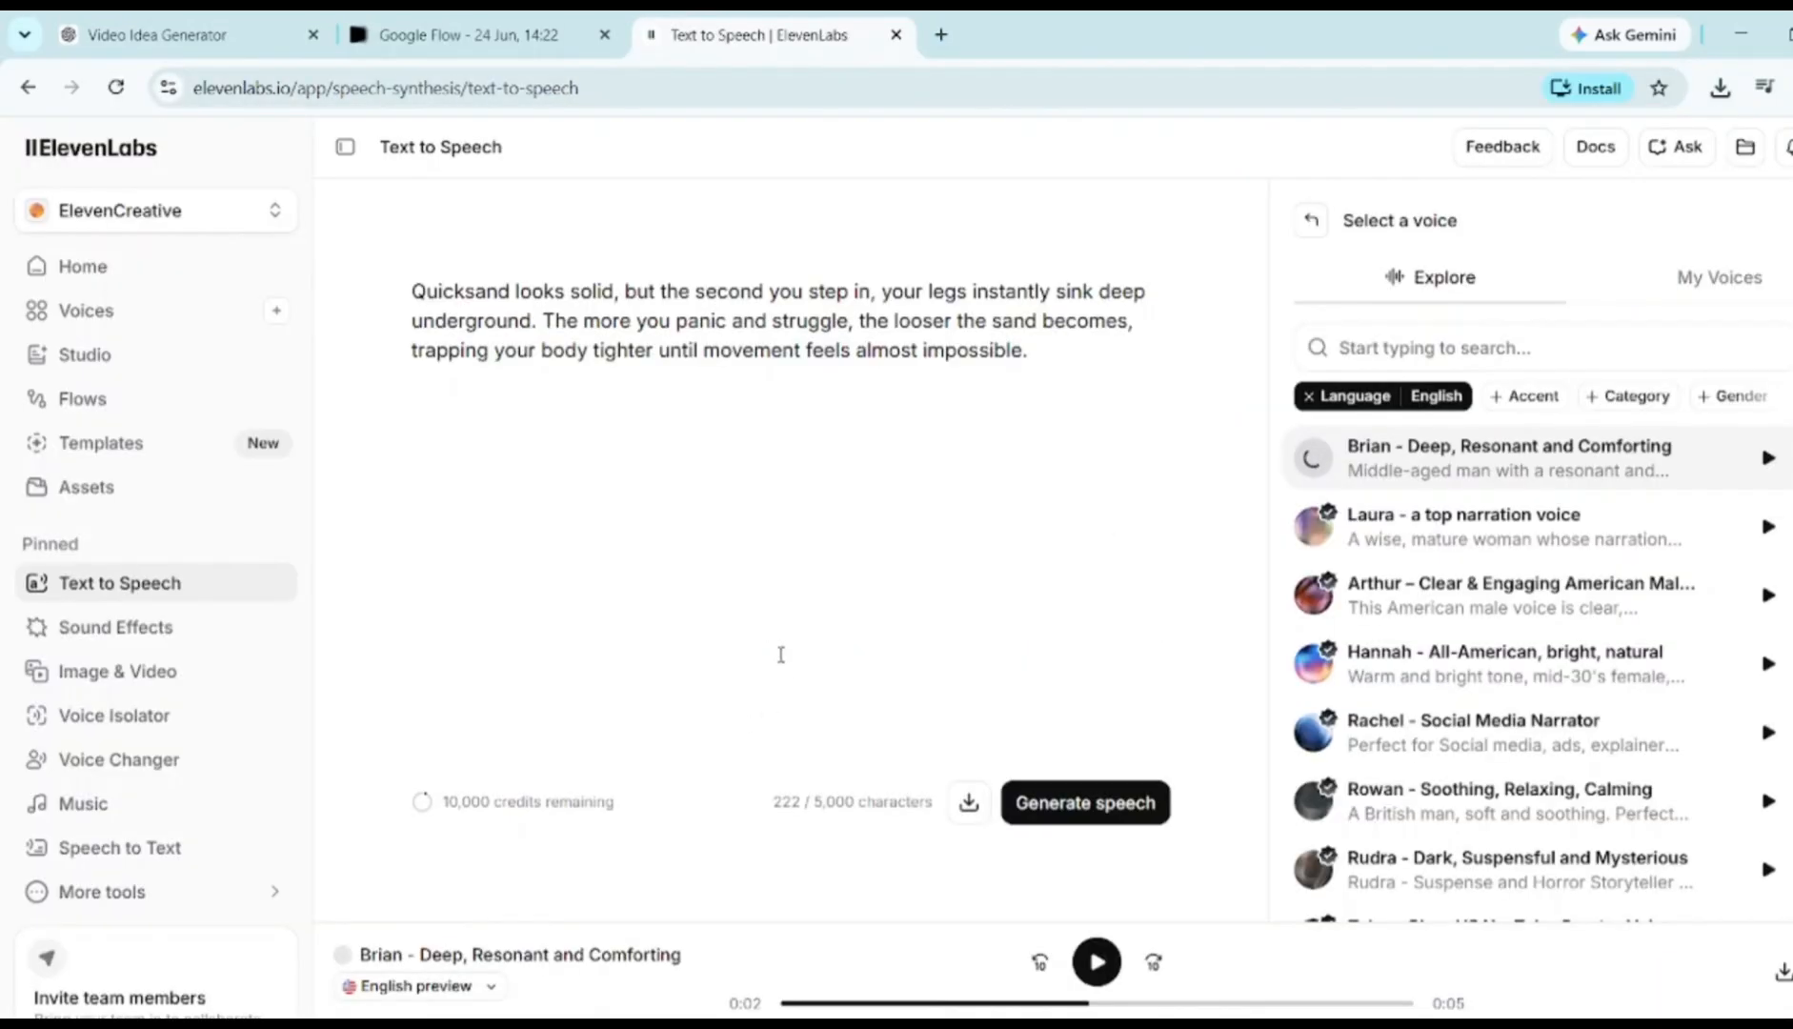
{"action": "left_click", "coordinate": [841, 572]}
{"action": "left_click", "coordinate": [1509, 459]}
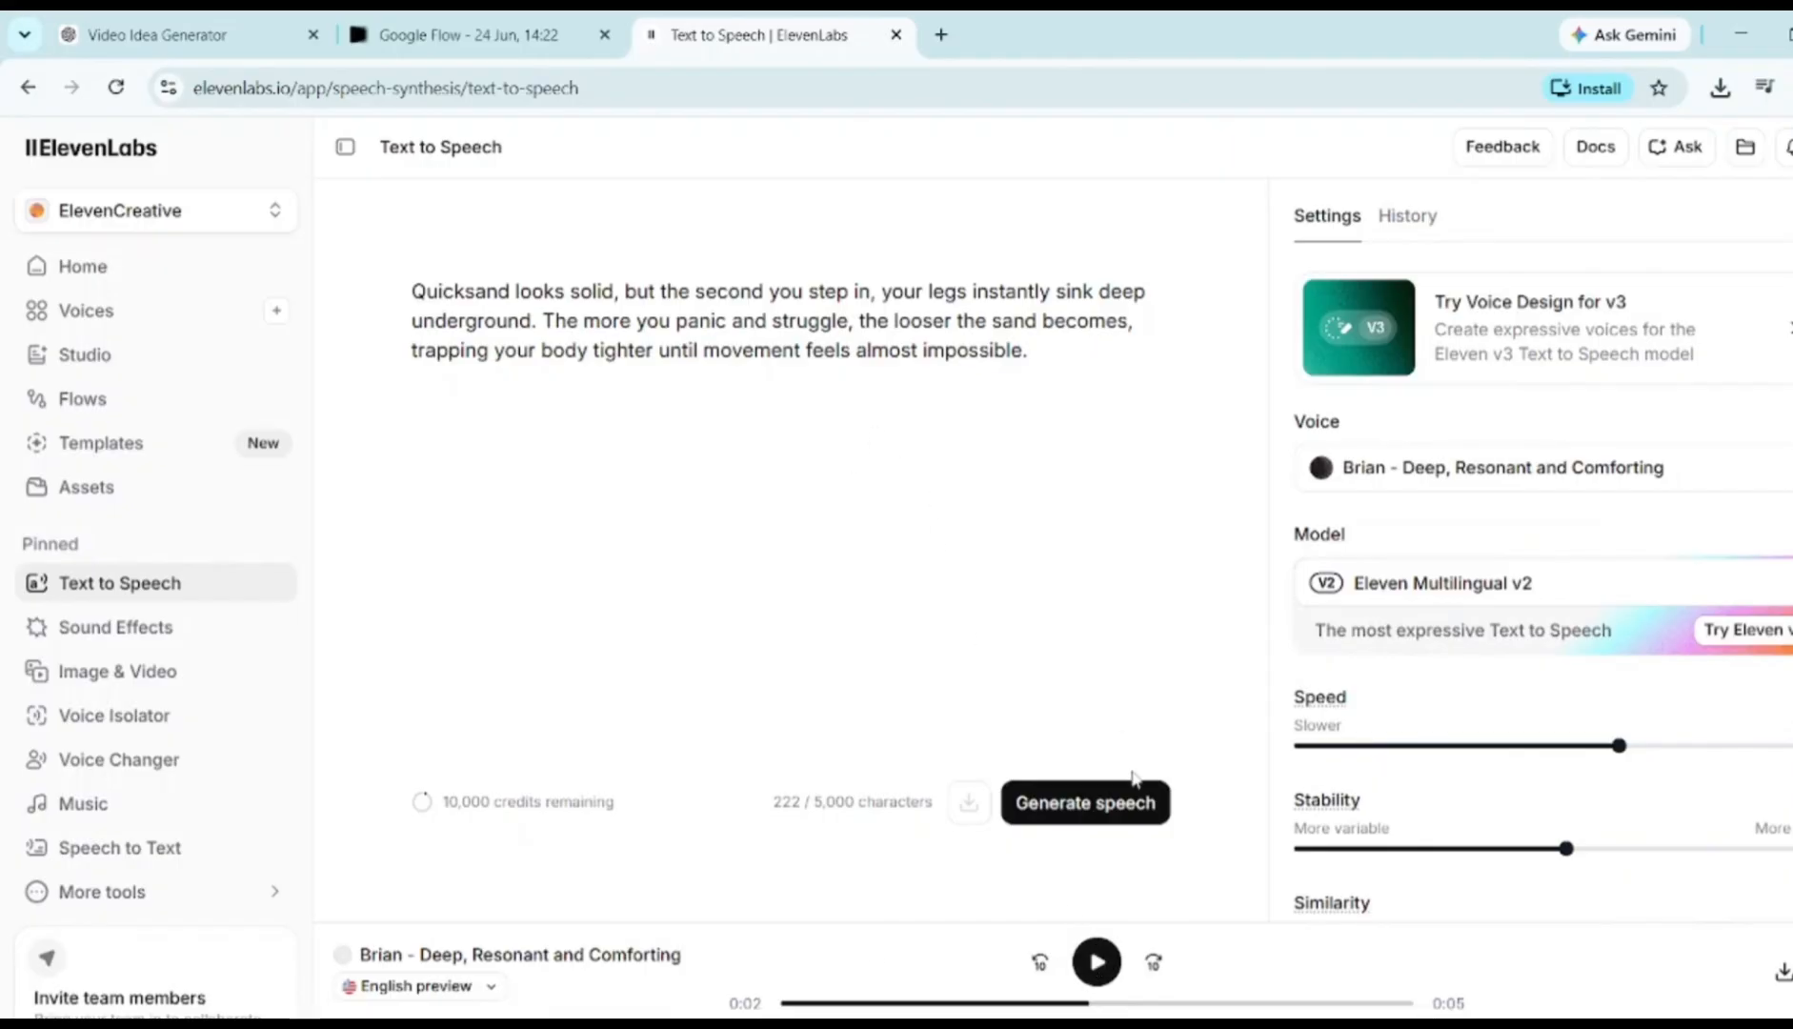
Generate the 13-second Brian narration, preview it, download the audio and dismiss the talking-video popup
{"action": "left_click", "coordinate": [1108, 804]}
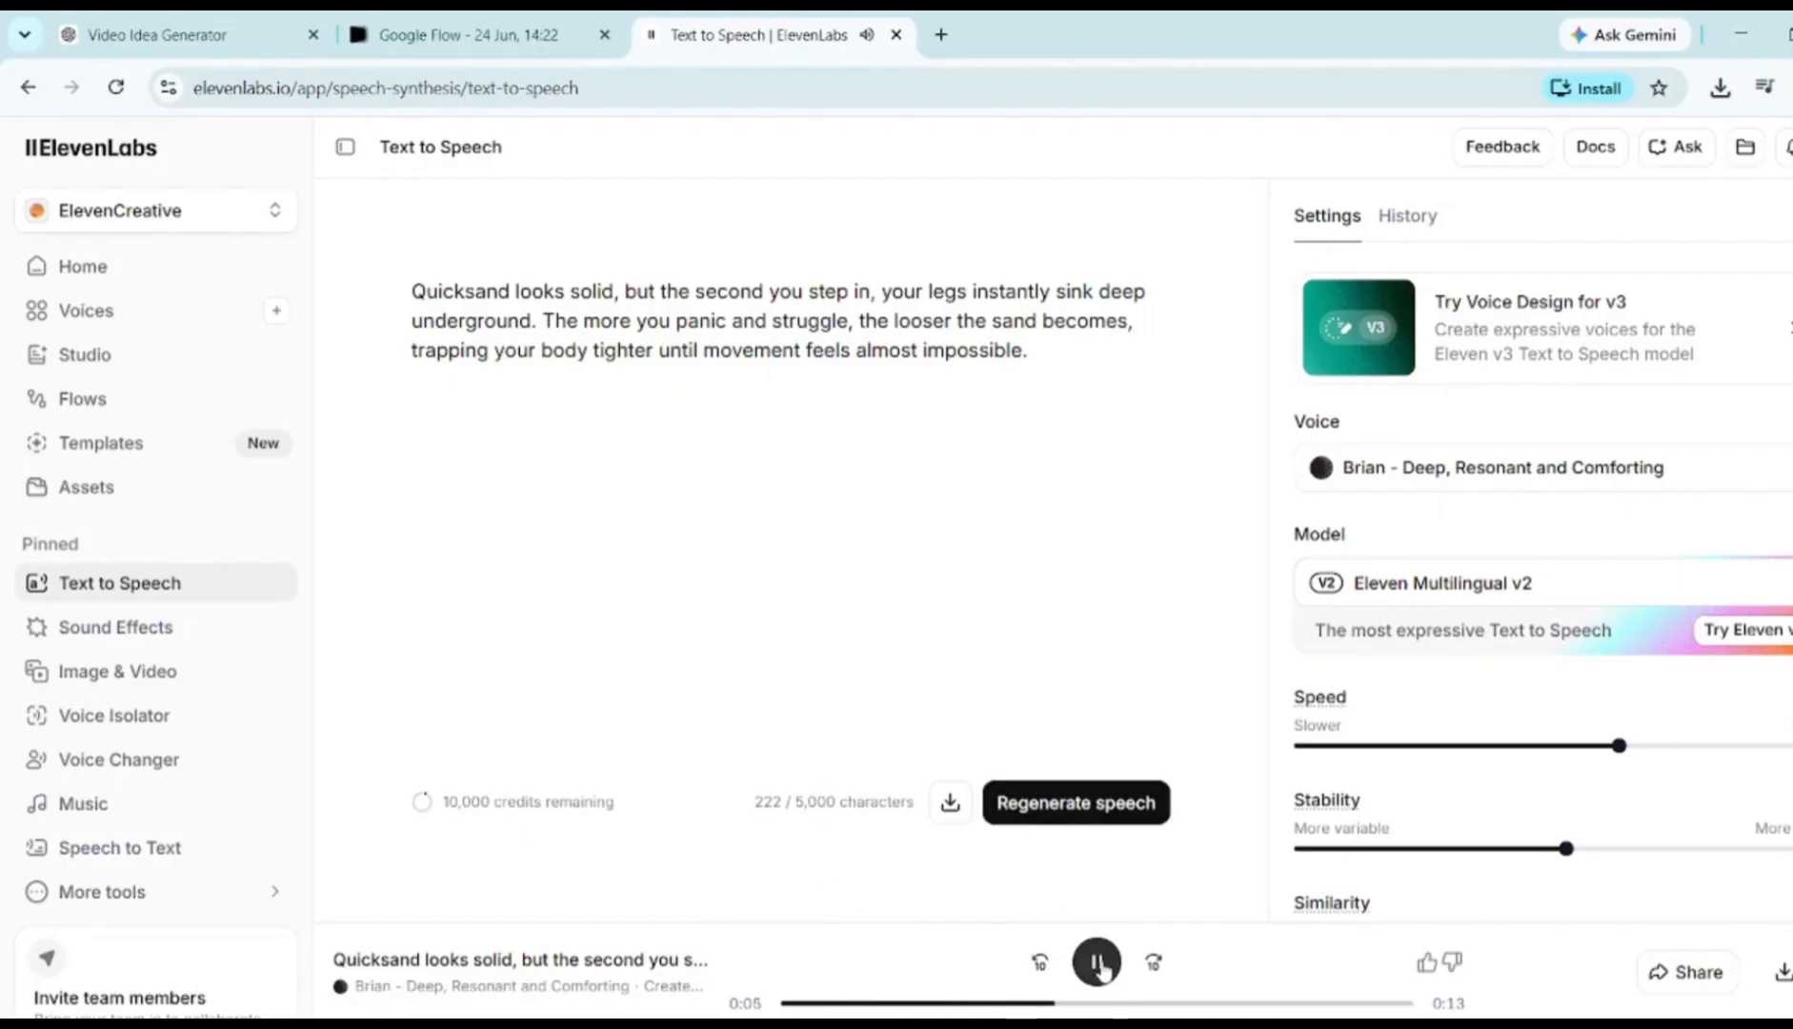
{"action": "left_click", "coordinate": [1098, 963]}
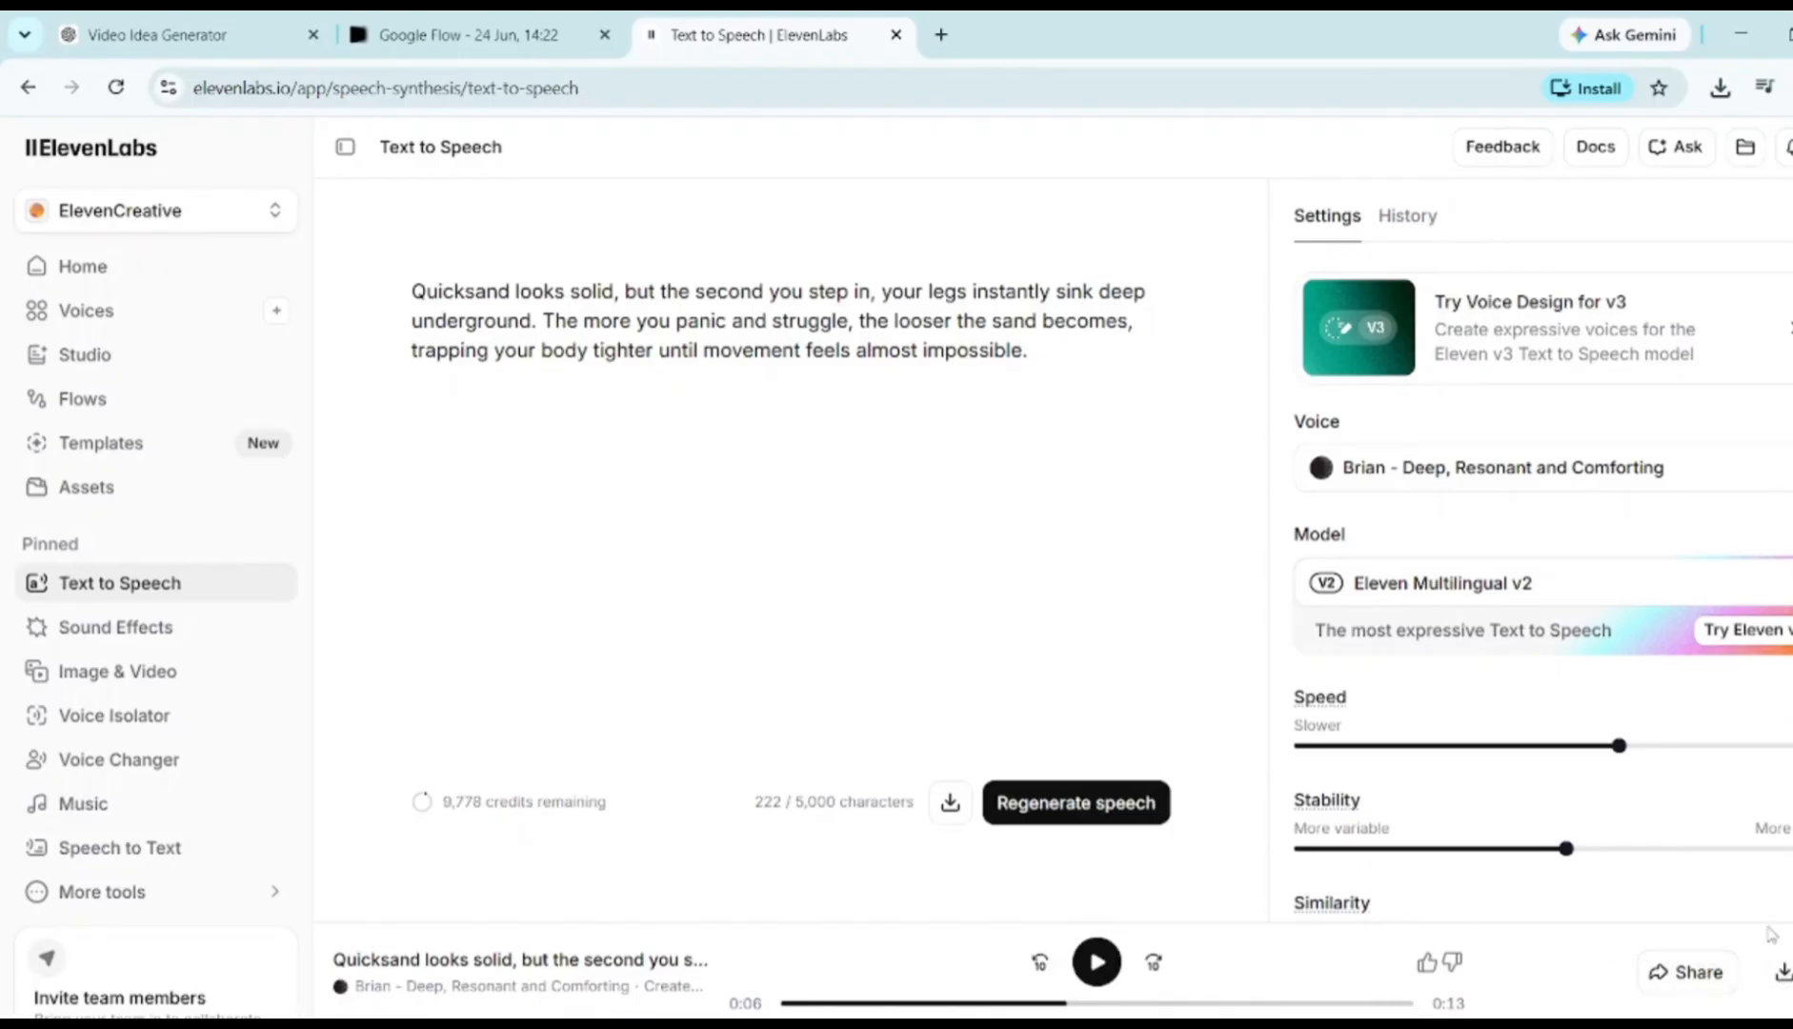
{"action": "left_click", "coordinate": [1782, 972]}
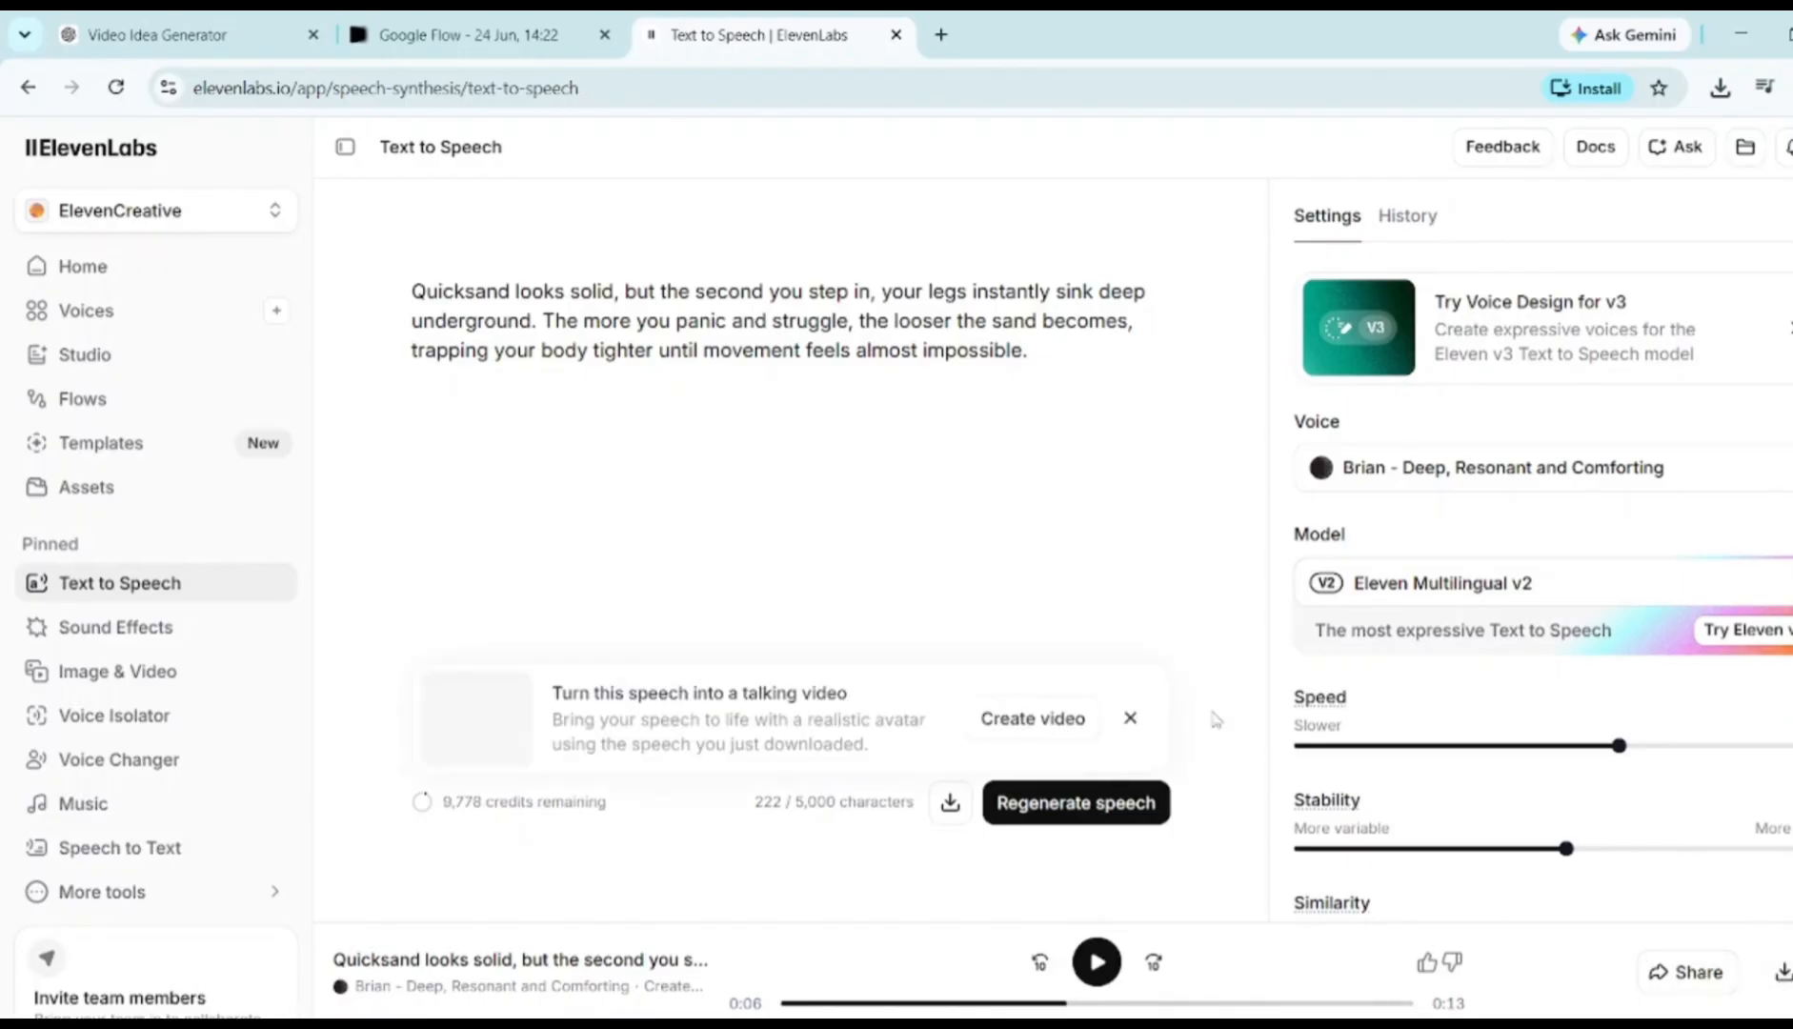
{"action": "left_click", "coordinate": [1134, 710]}
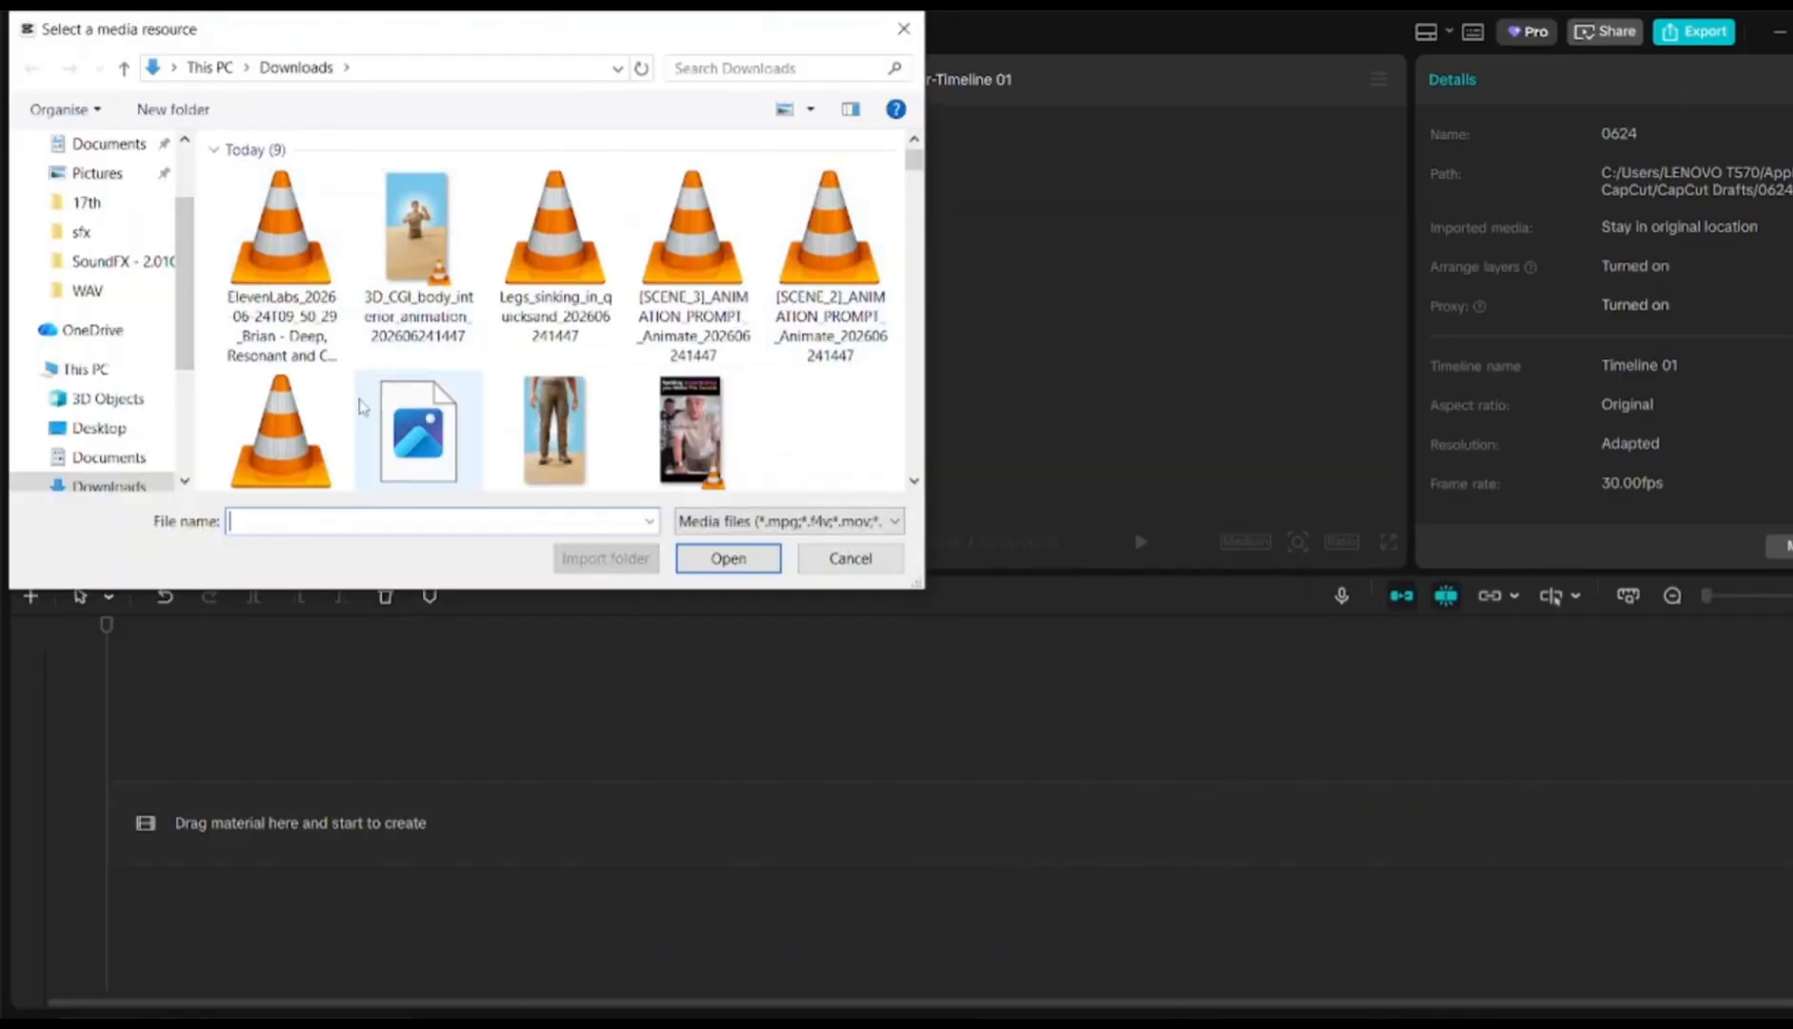
Import the five sand clips and line them up: Explorer, SCENE_2, Legs_sinking, SCENE_3, 3D_CGI body interior
{"action": "scroll", "coordinate": [325, 433], "scroll_direction": "down", "scroll_amount": 1}
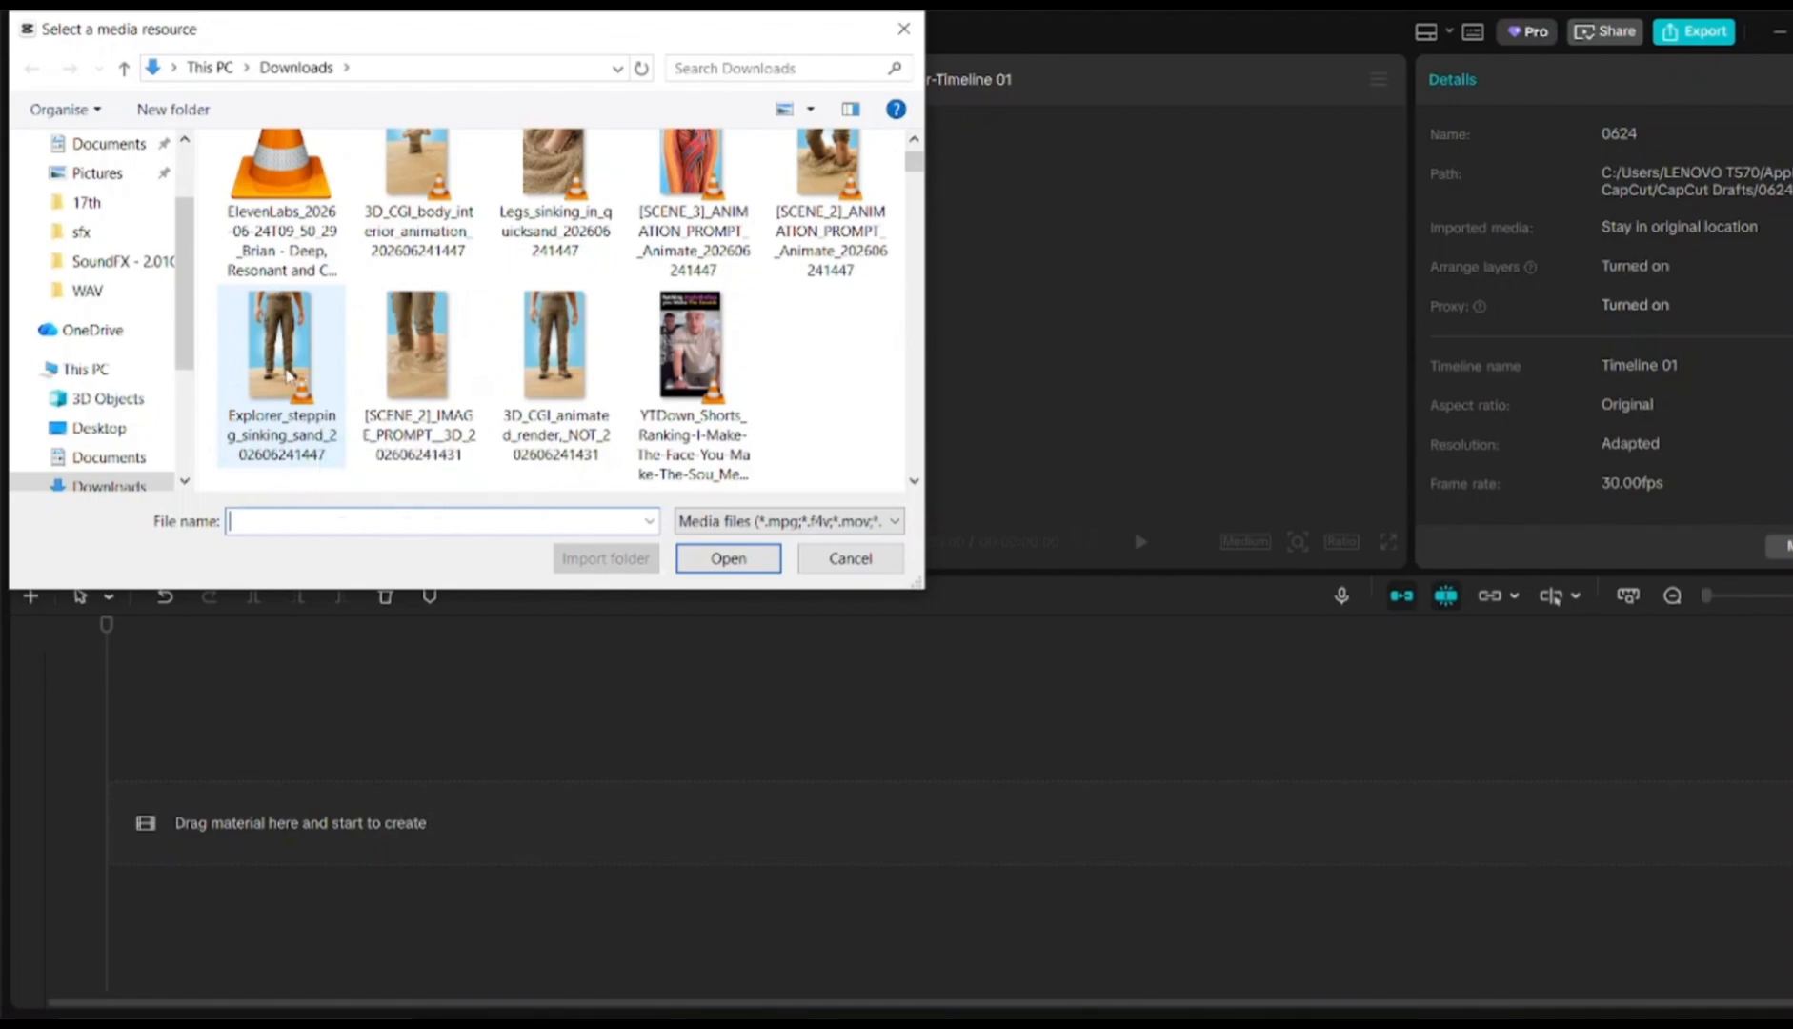
{"action": "left_click", "coordinate": [288, 374]}
{"action": "key", "text": "shift+Left"}
{"action": "key", "text": "shift+Left"}
{"action": "key", "text": "shift+Left"}
{"action": "key", "text": "shift+Left"}
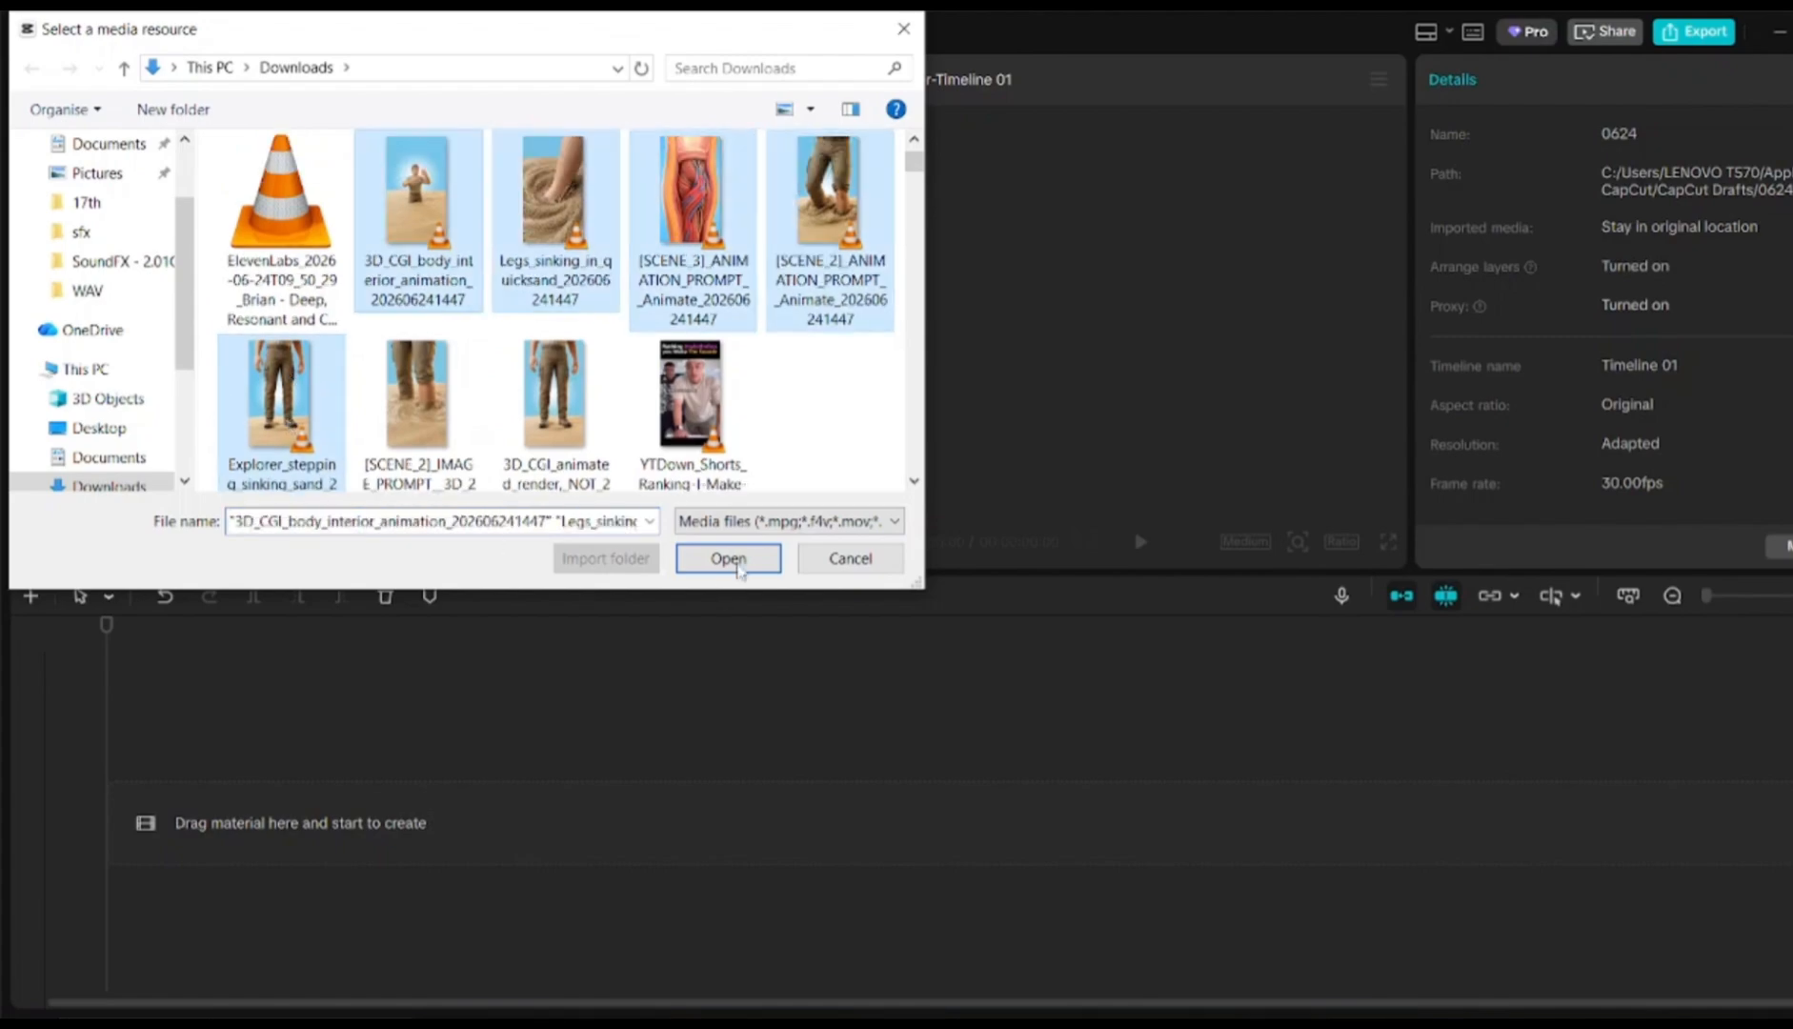
{"action": "left_click", "coordinate": [730, 560]}
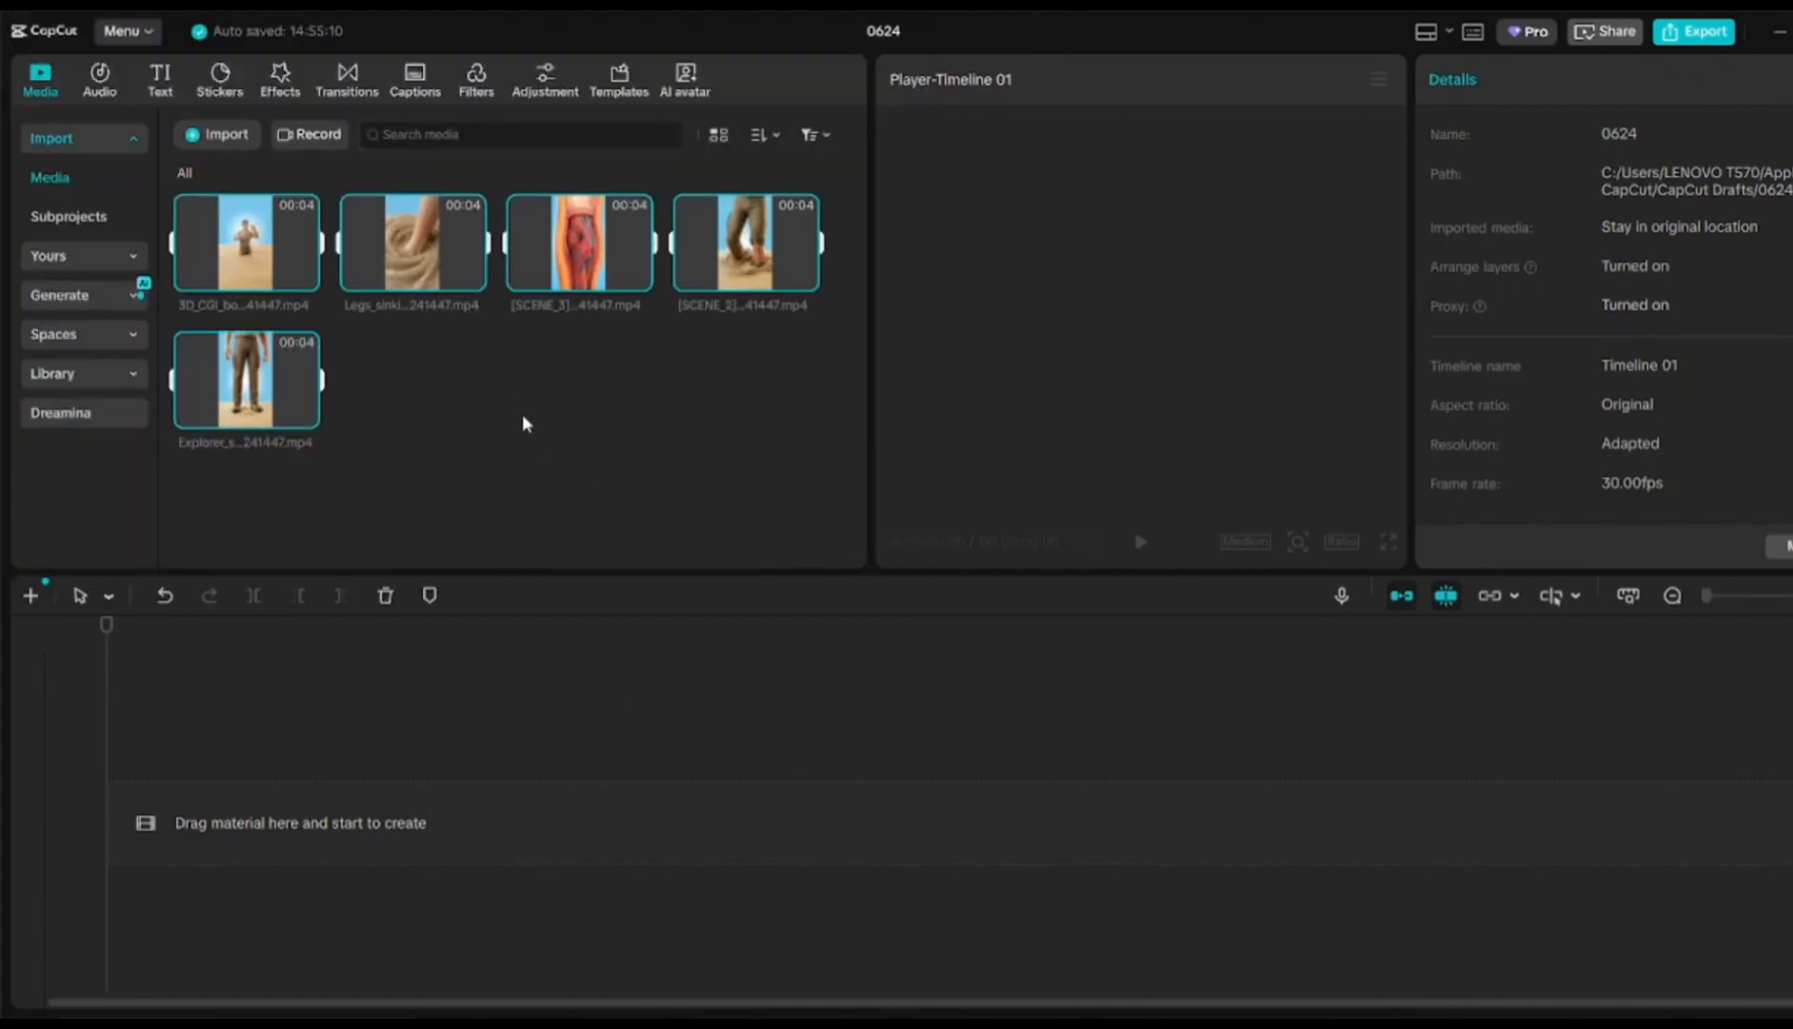
{"action": "left_click", "coordinate": [497, 436]}
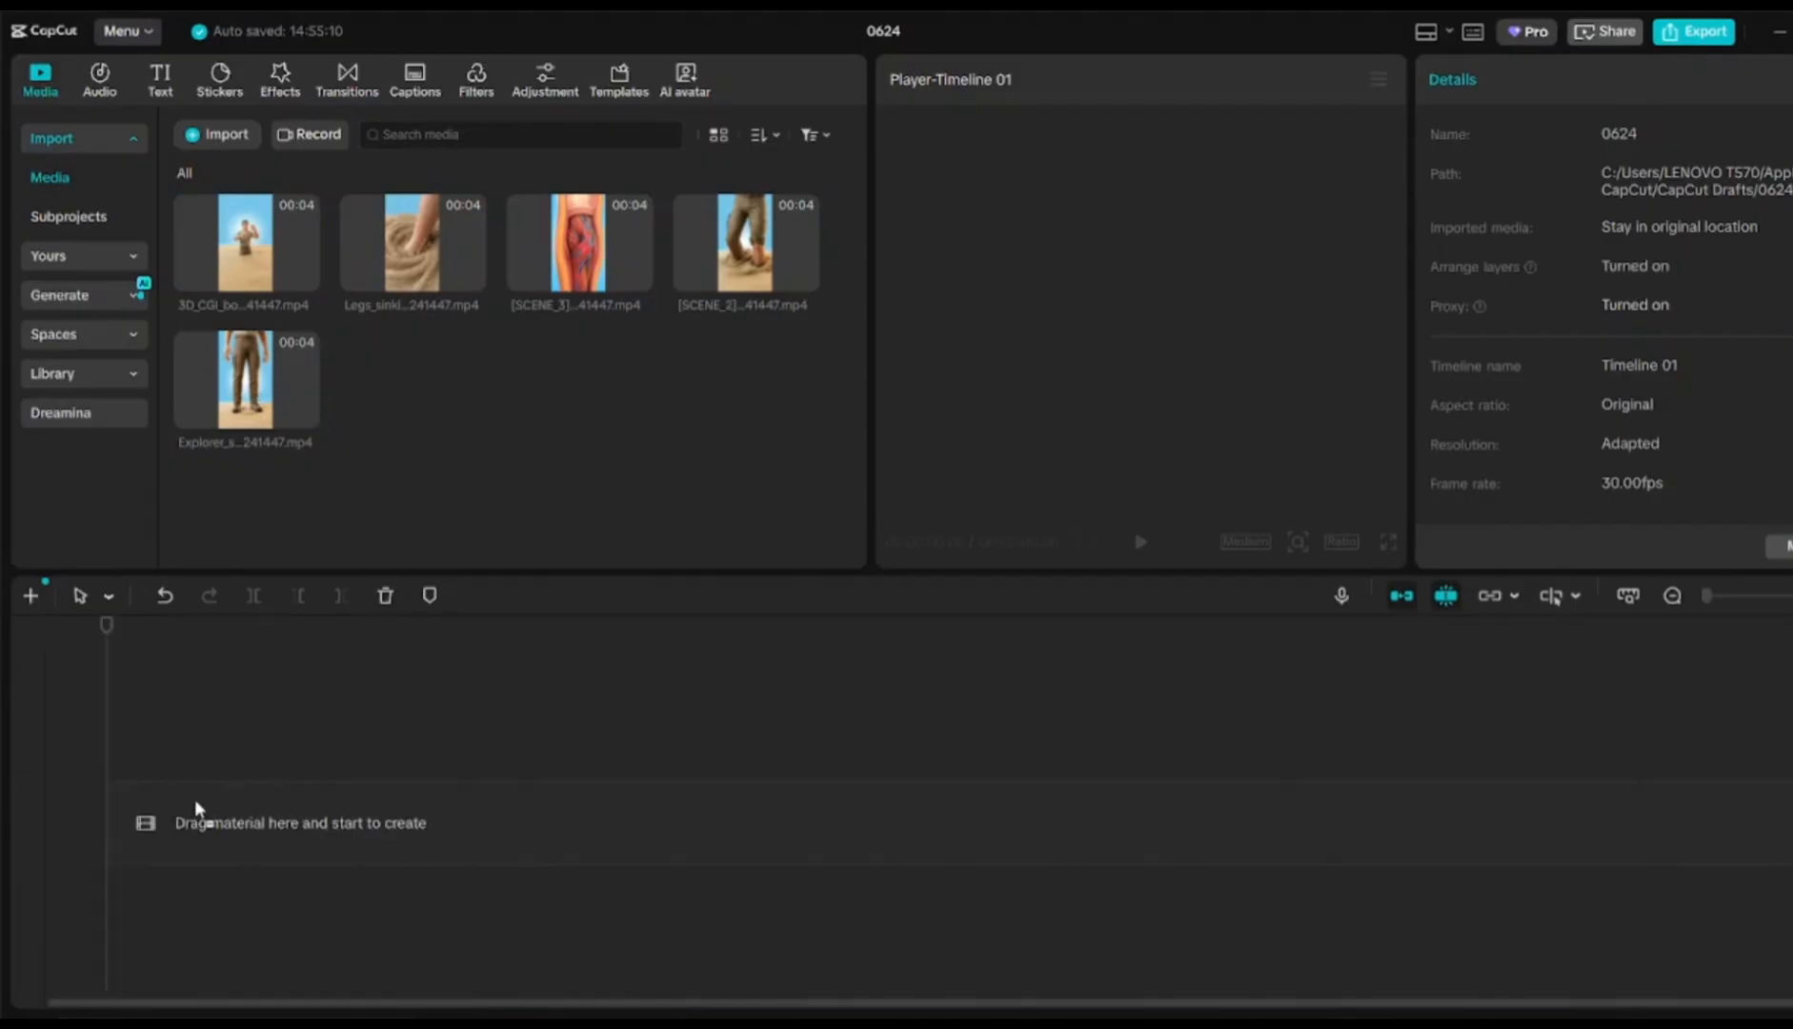
{"action": "left_click_drag", "start_coordinate": [197, 808], "coordinate": [191, 805]}
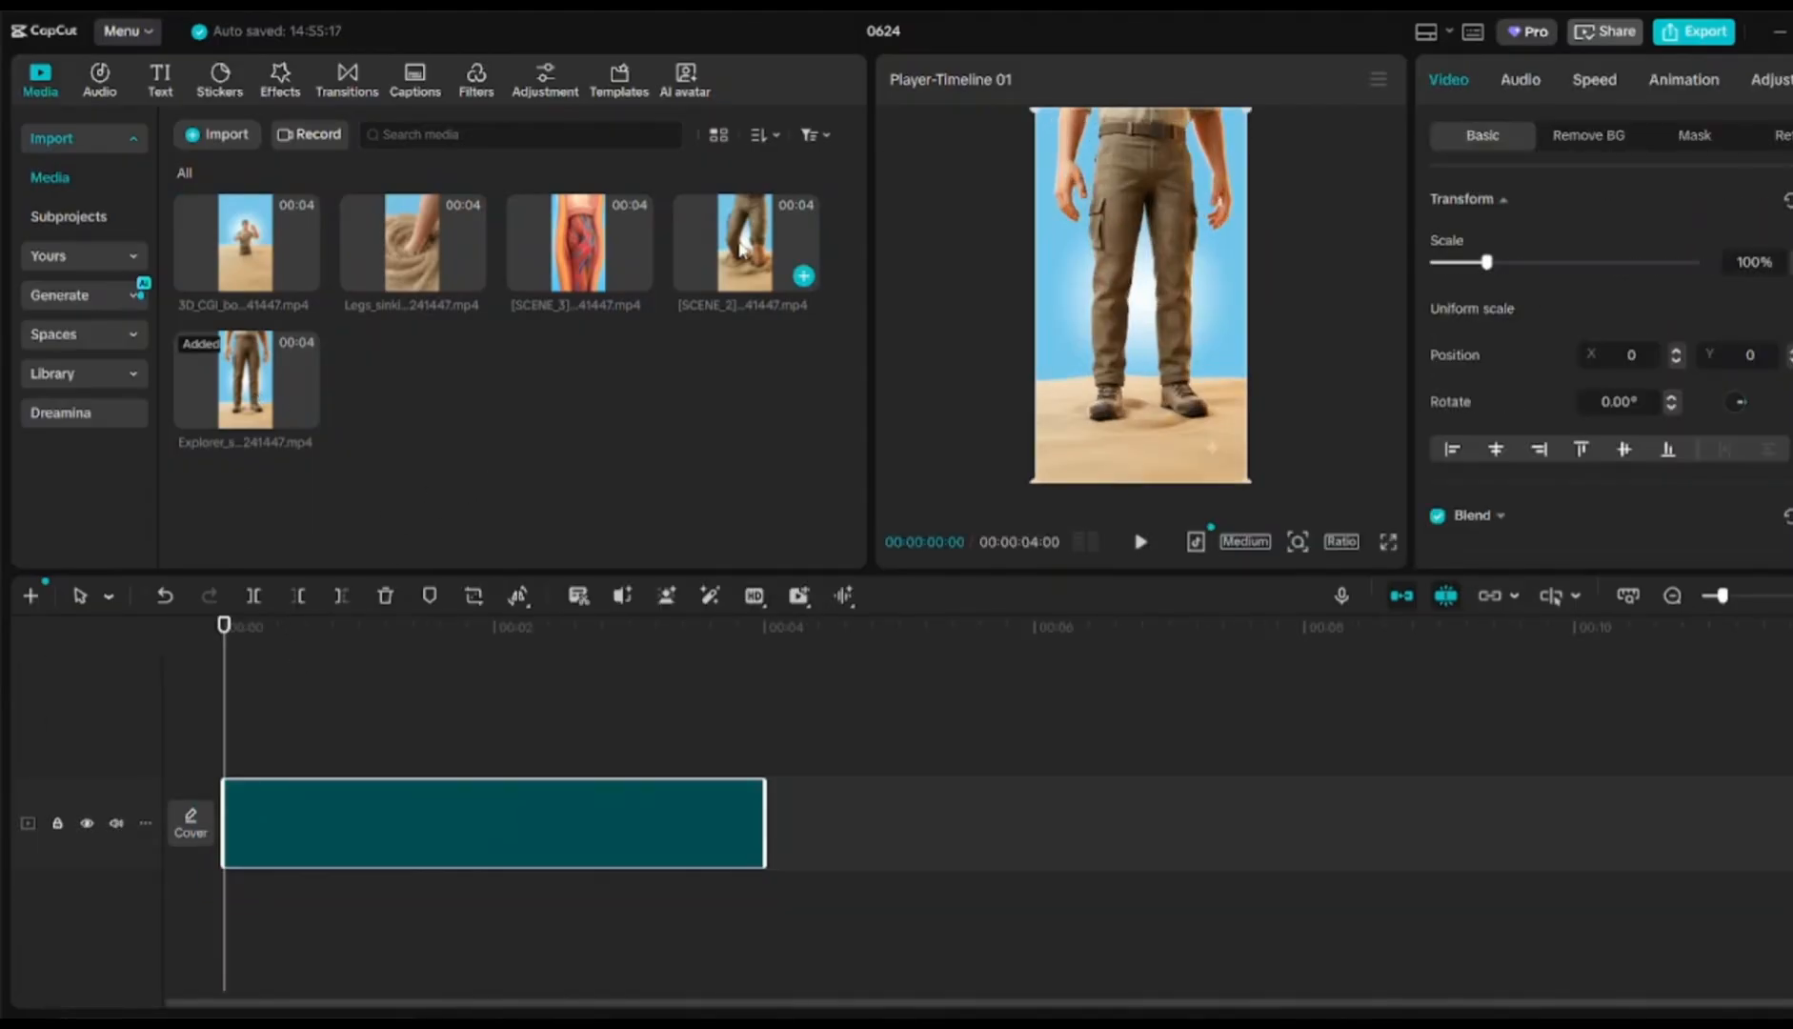
{"action": "left_click_drag", "start_coordinate": [742, 249], "coordinate": [856, 840]}
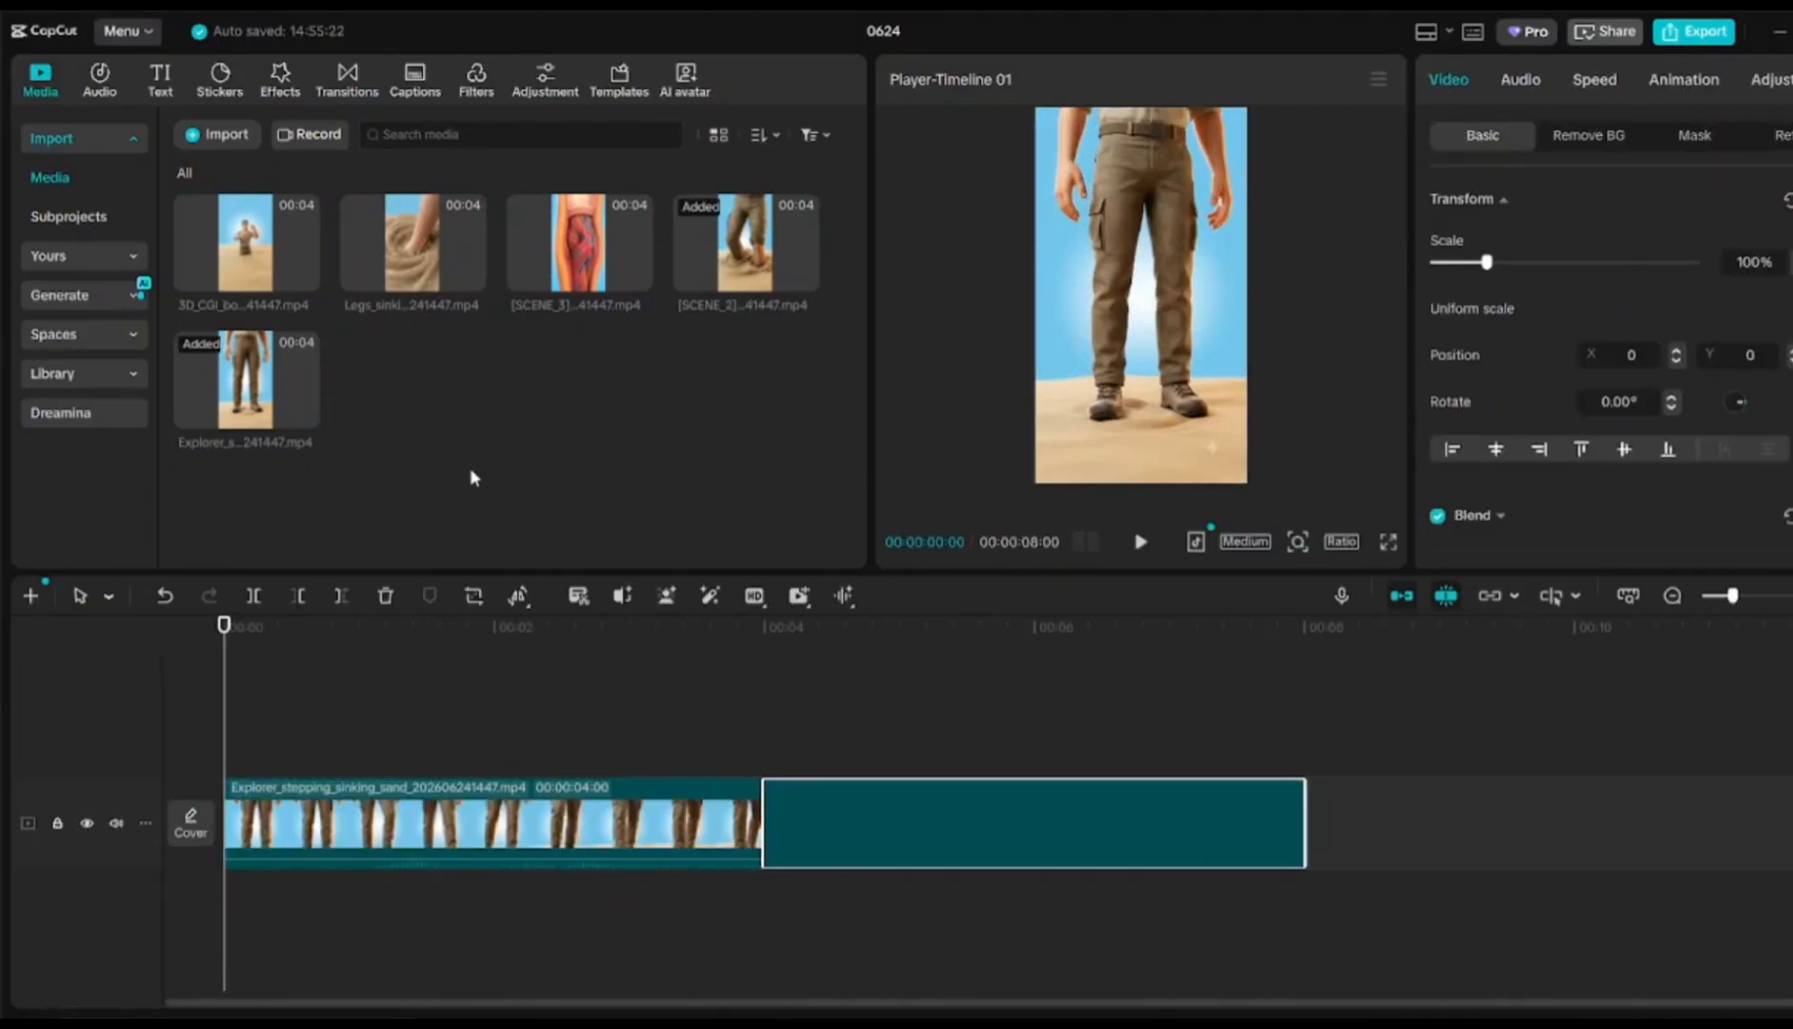
{"action": "left_click_drag", "start_coordinate": [431, 269], "coordinate": [1364, 833]}
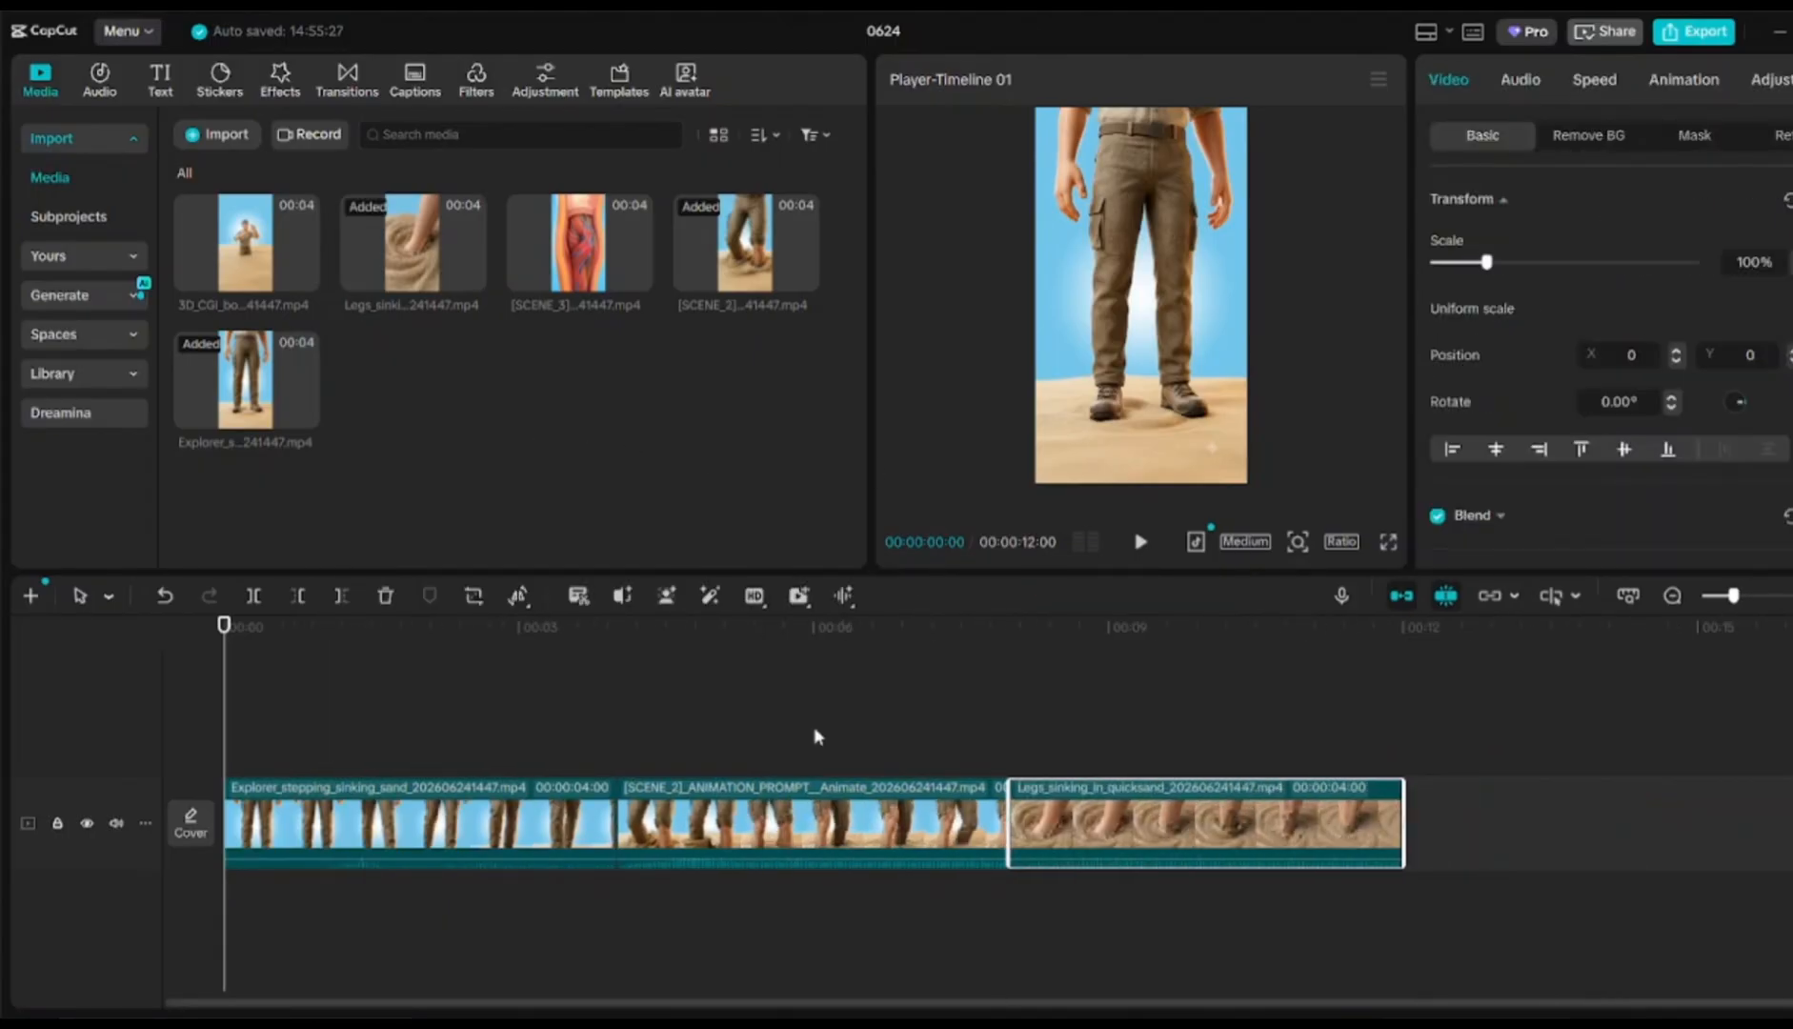
{"action": "left_click_drag", "start_coordinate": [586, 243], "coordinate": [1173, 812]}
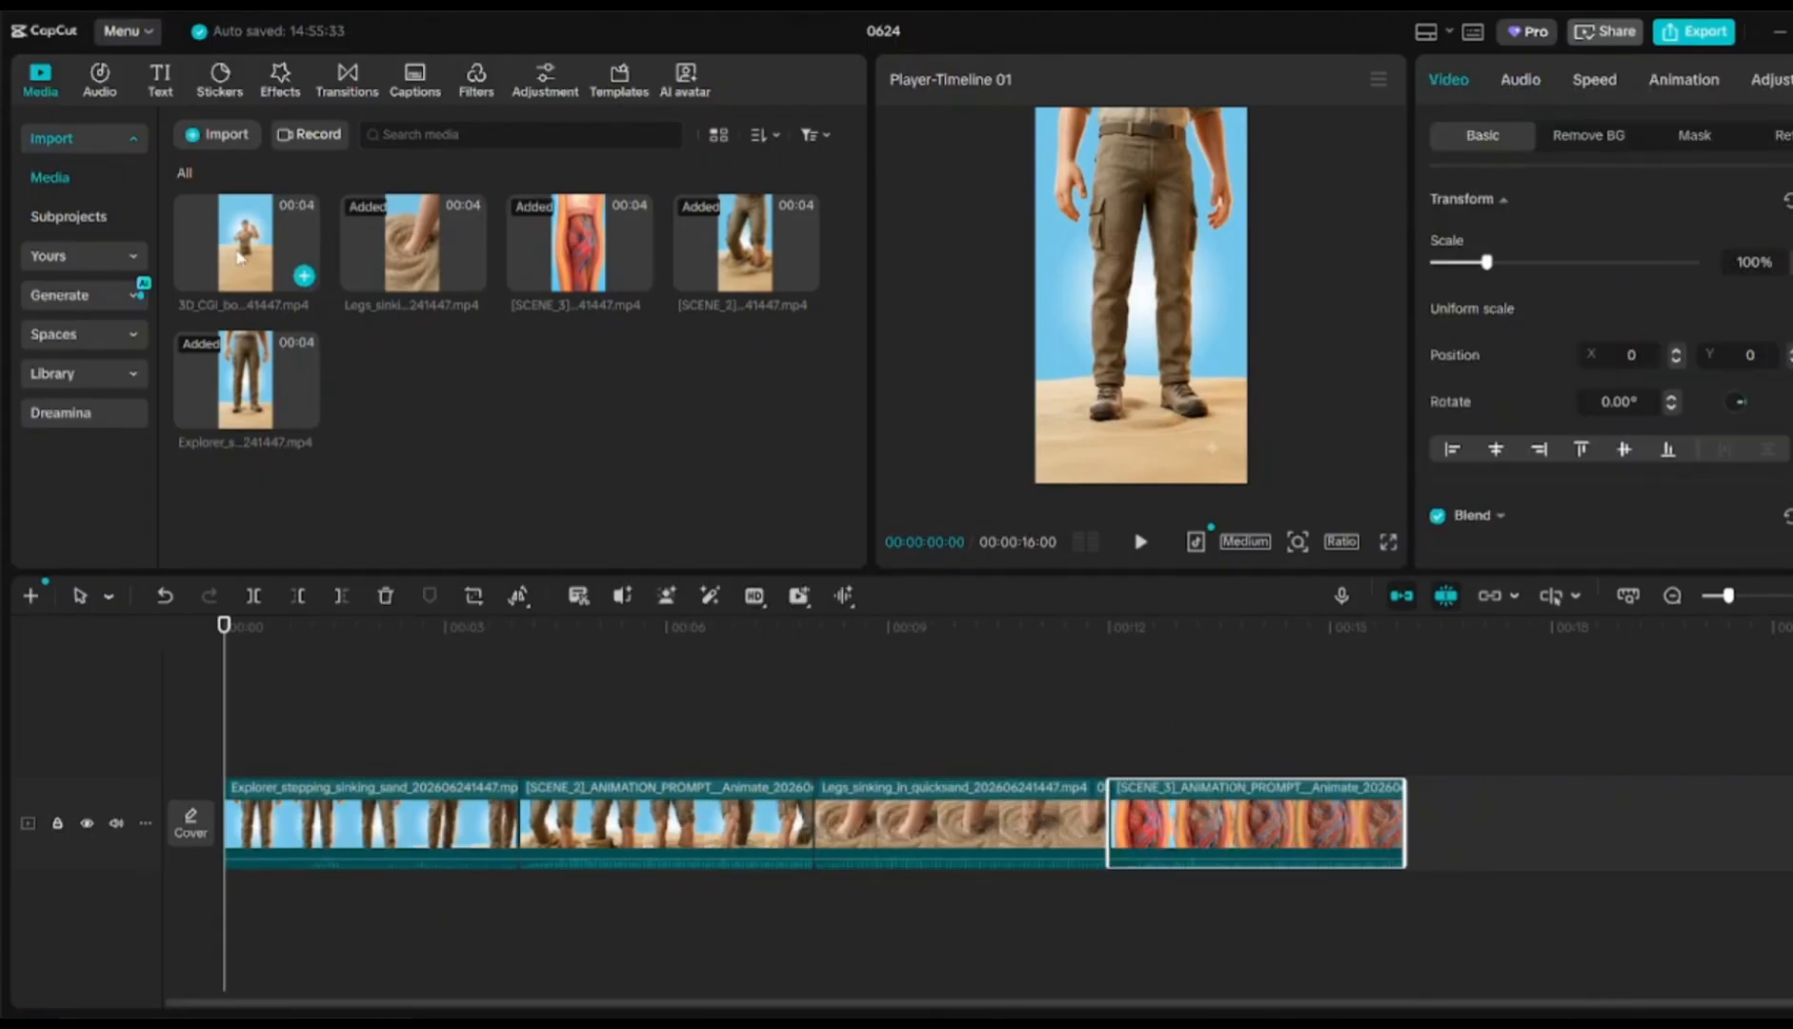
{"action": "left_click_drag", "start_coordinate": [245, 243], "coordinate": [1486, 825]}
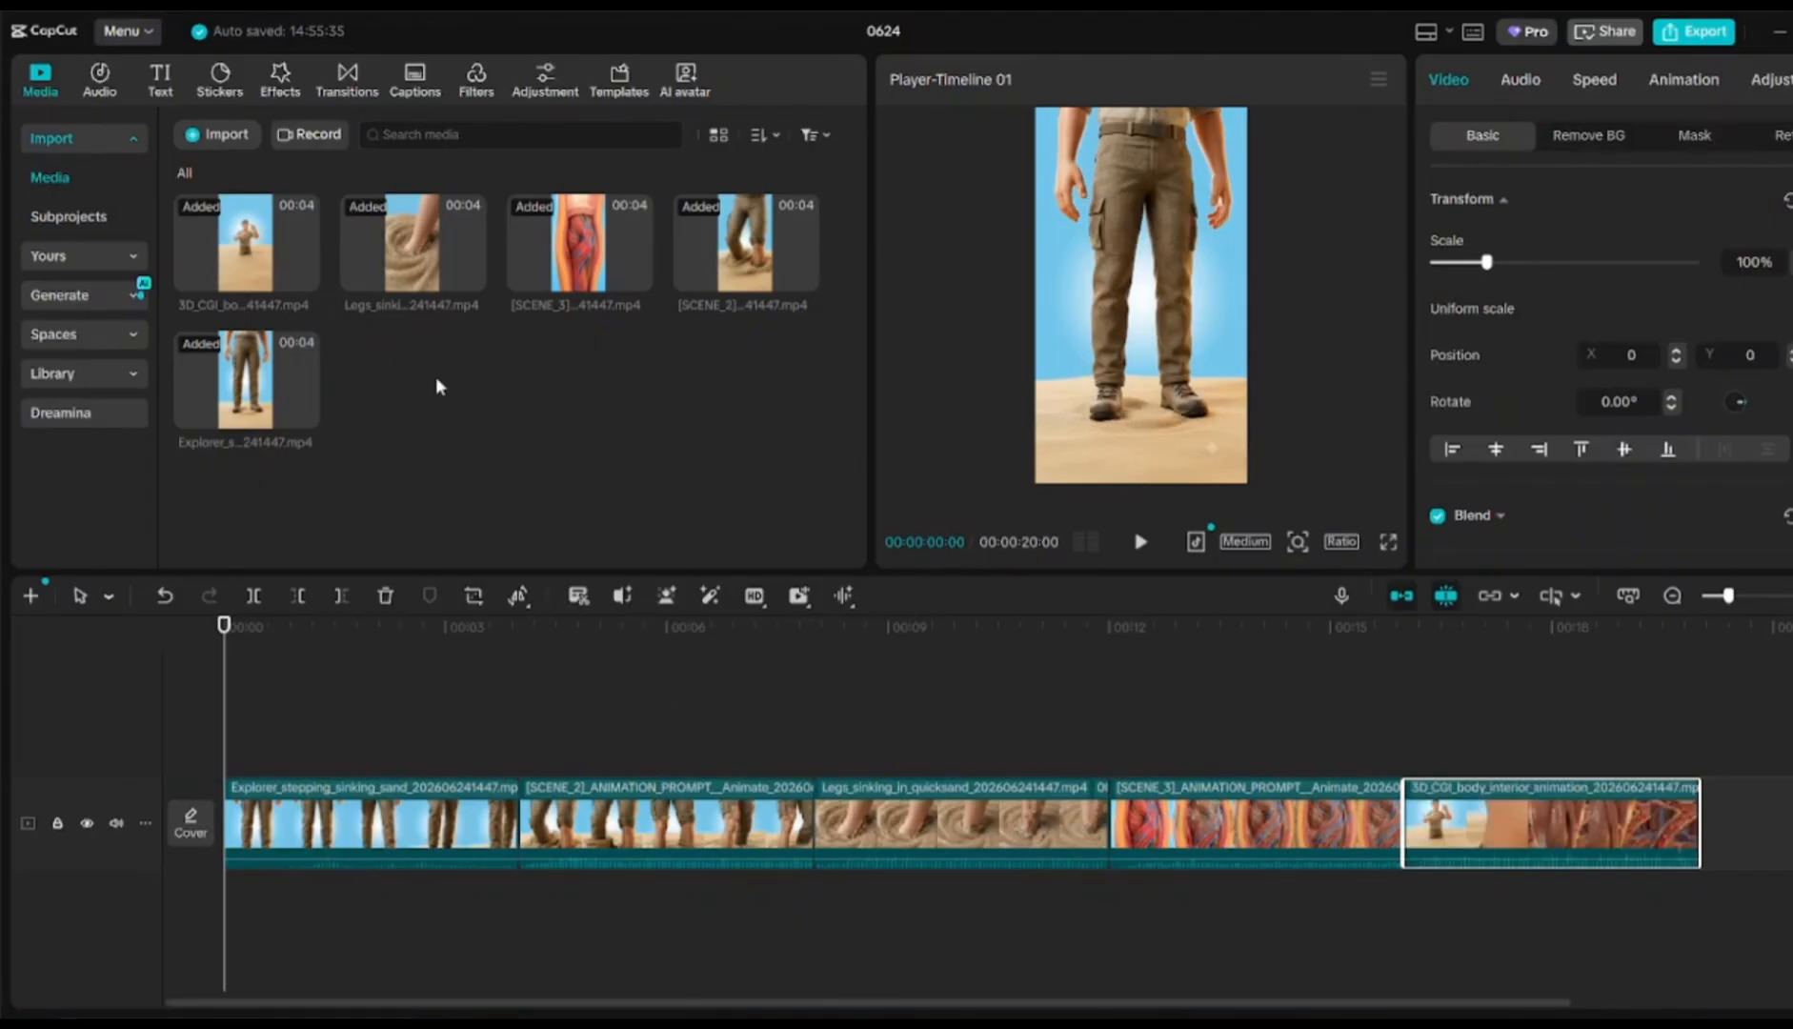
Import the ElevenLabs Brian voiceover mp3 and place it at the timeline start
{"action": "left_click", "coordinate": [222, 135]}
{"action": "double_click", "coordinate": [556, 243]}
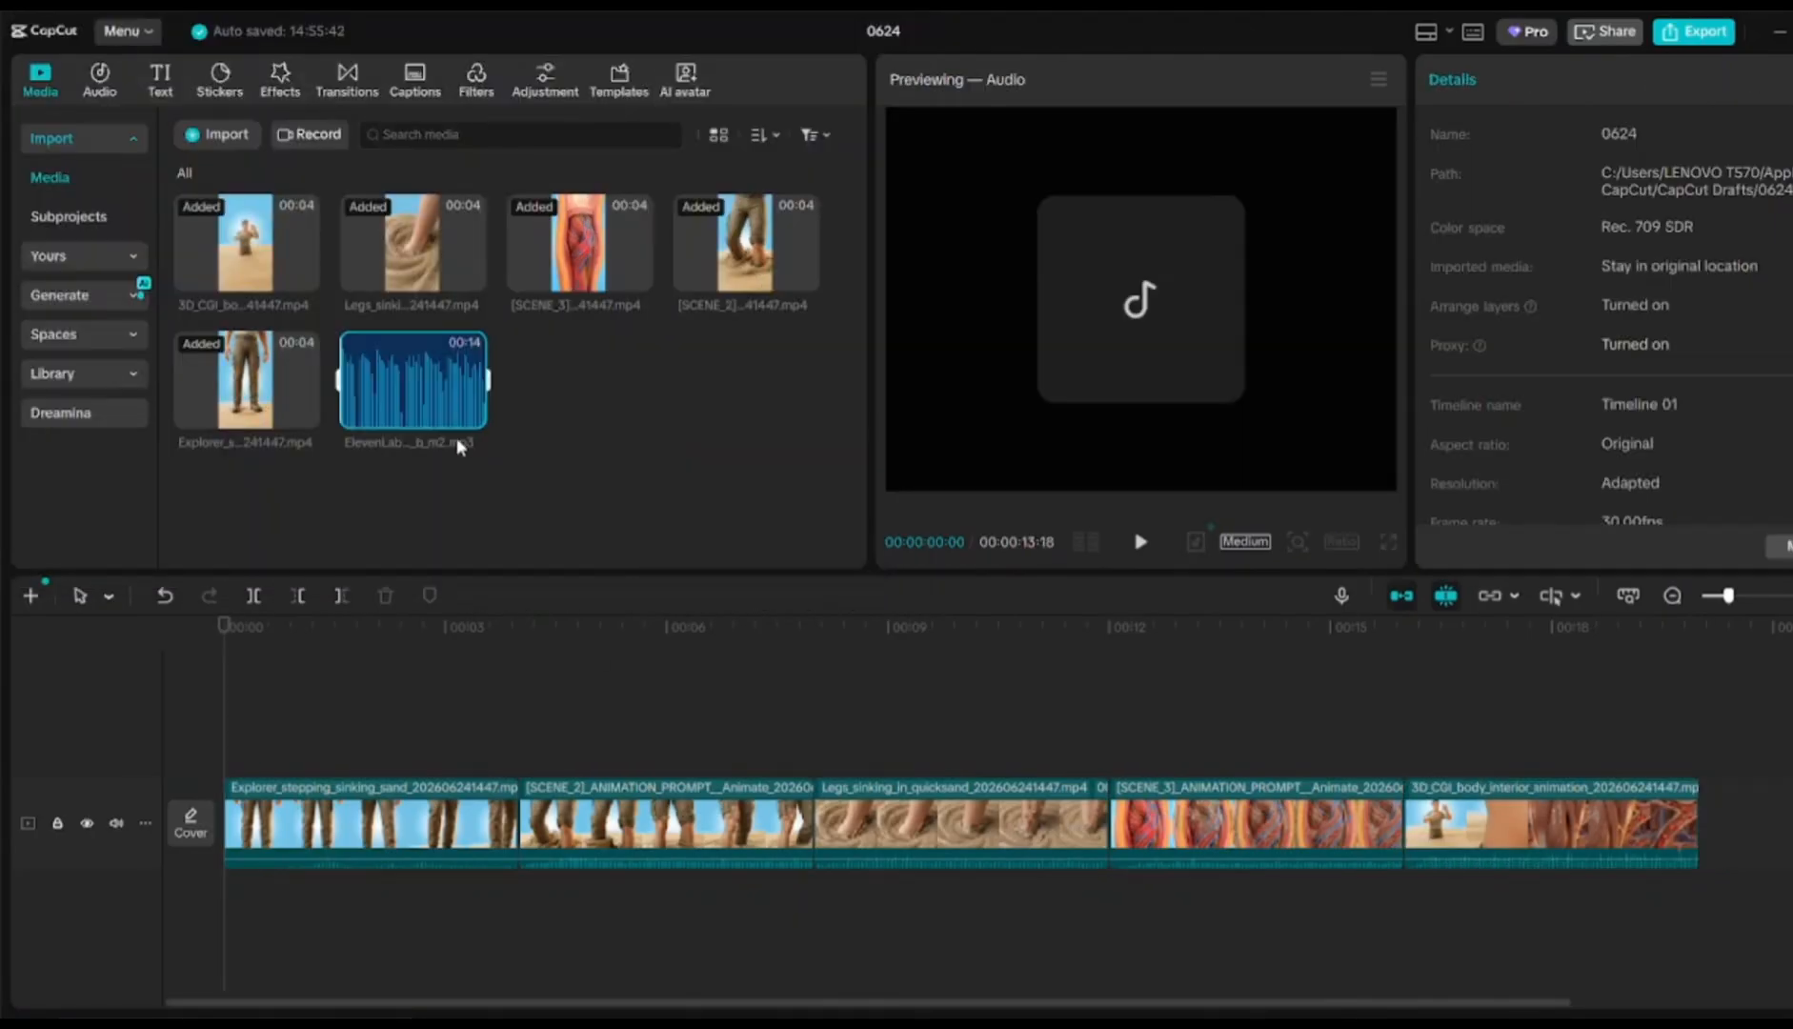
{"action": "left_click", "coordinate": [472, 415]}
Lower the volume of all five video clips and play the edit from the start
{"action": "left_click_drag", "start_coordinate": [1751, 832], "coordinate": [396, 732]}
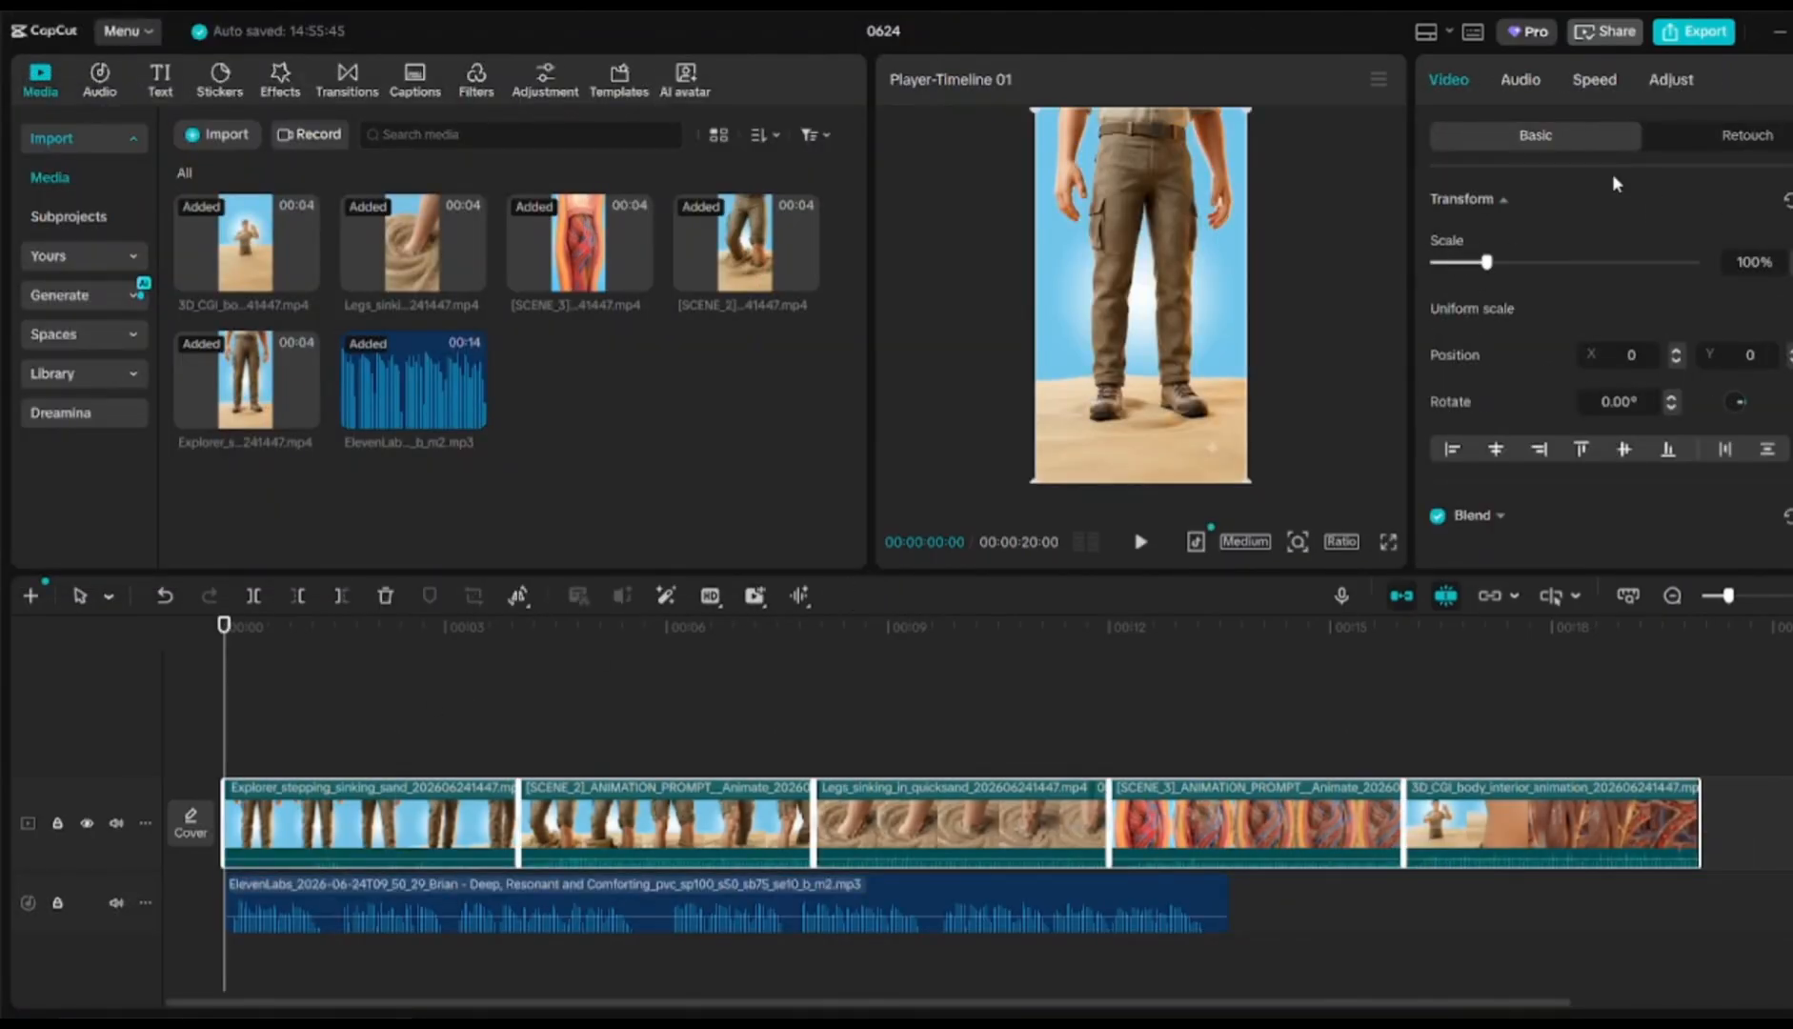
{"action": "left_click", "coordinate": [1522, 81]}
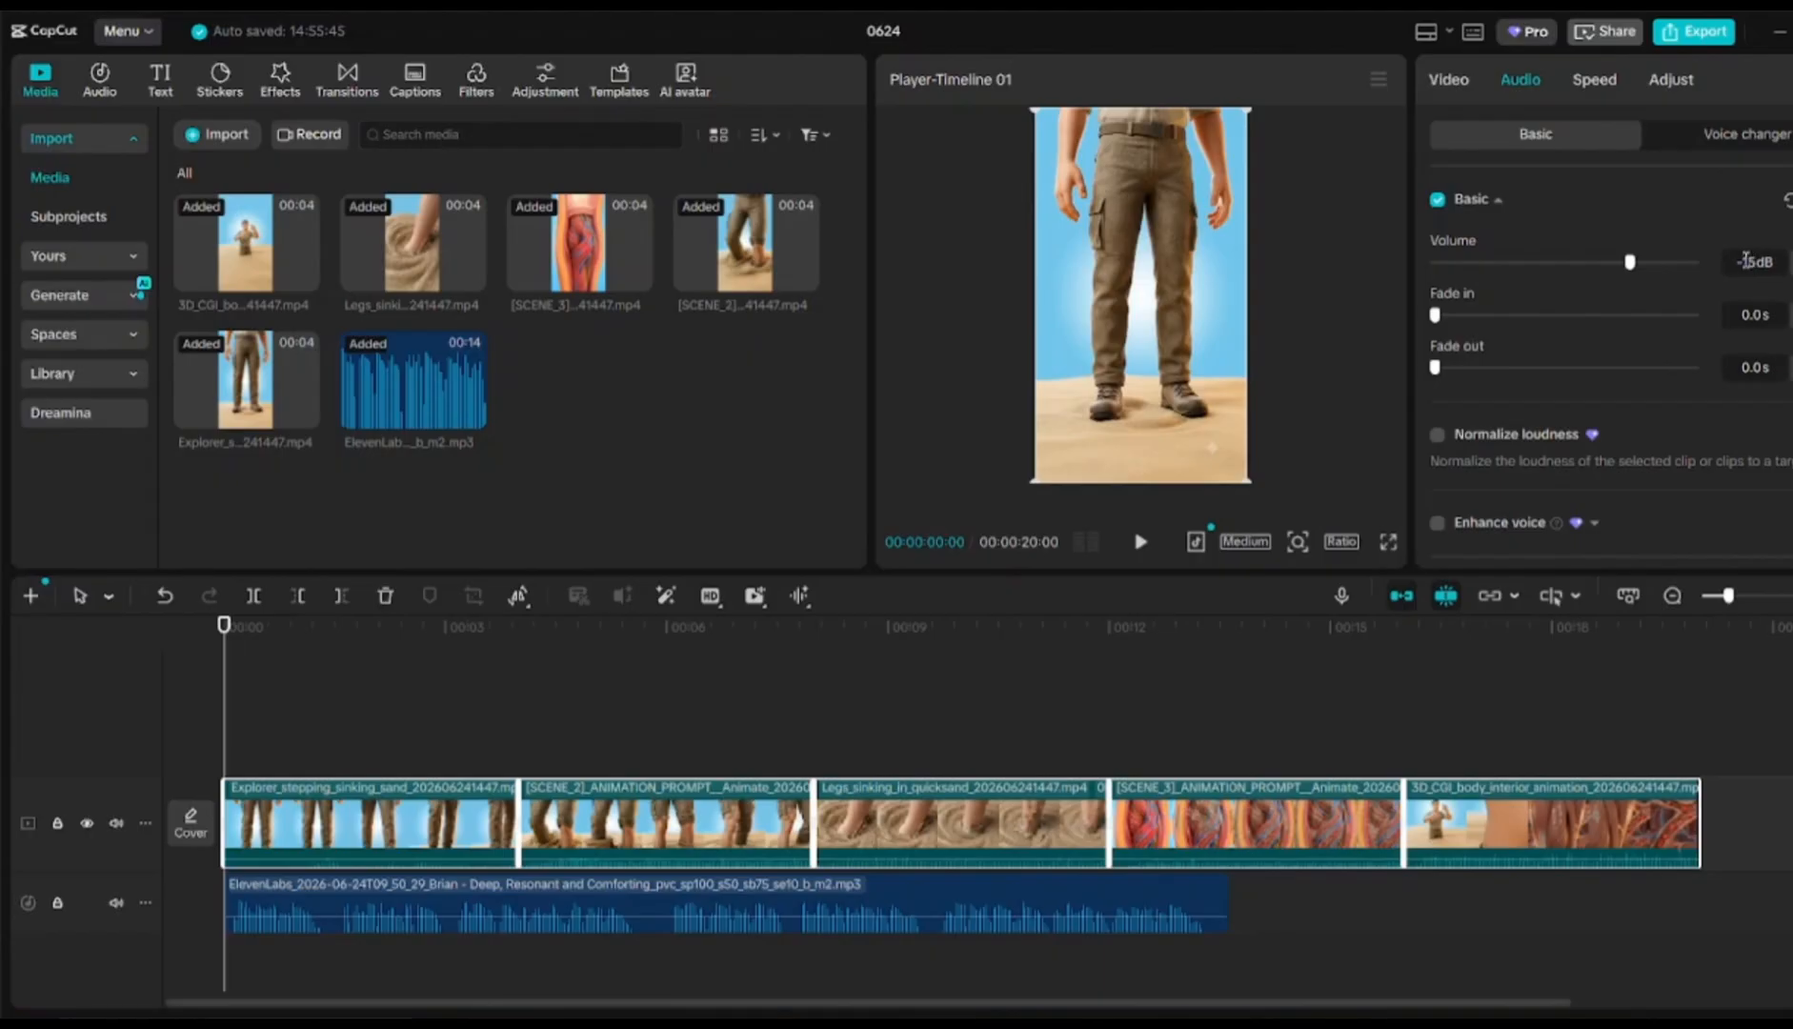
{"action": "key", "text": "Return"}
{"action": "left_click", "coordinate": [672, 693]}
{"action": "left_click", "coordinate": [224, 670]}
{"action": "left_click", "coordinate": [1140, 544]}
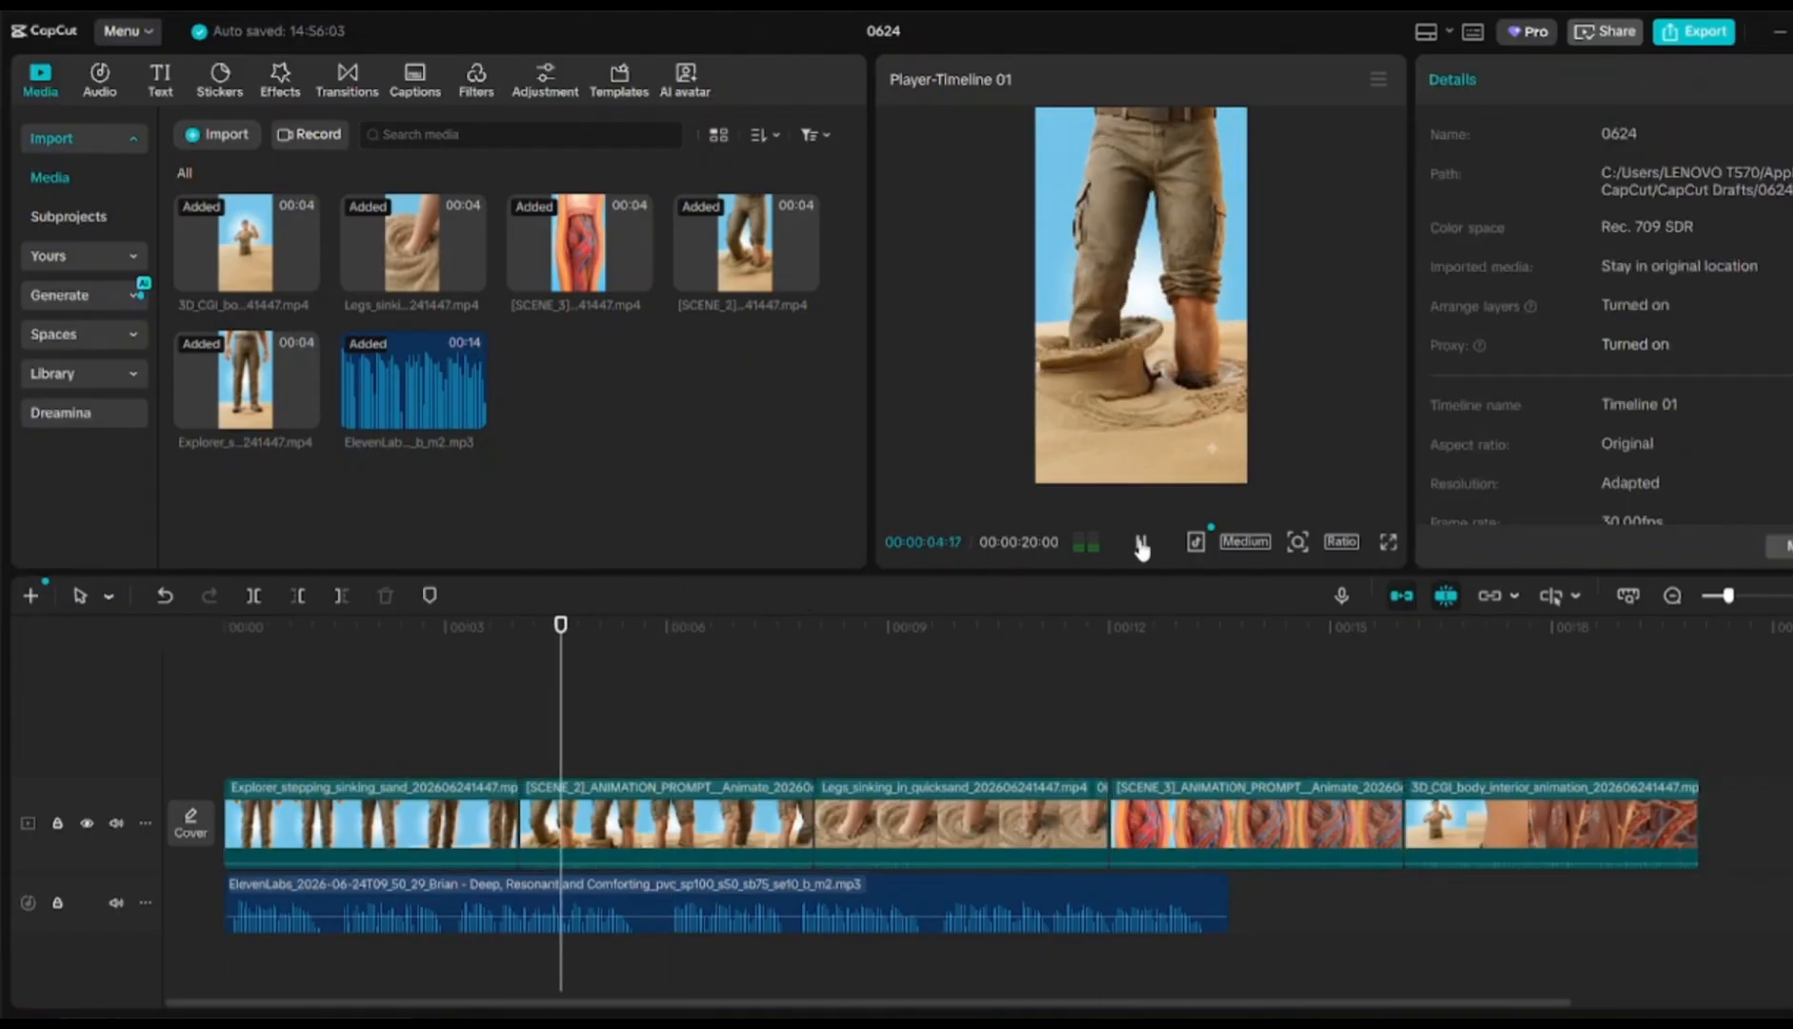
Trim the first clip and SCENE_2 at the playhead, ending SCENE_2 at 00:00:03:03
{"action": "left_click", "coordinate": [1142, 548]}
{"action": "left_click_drag", "start_coordinate": [284, 636], "coordinate": [332, 636]}
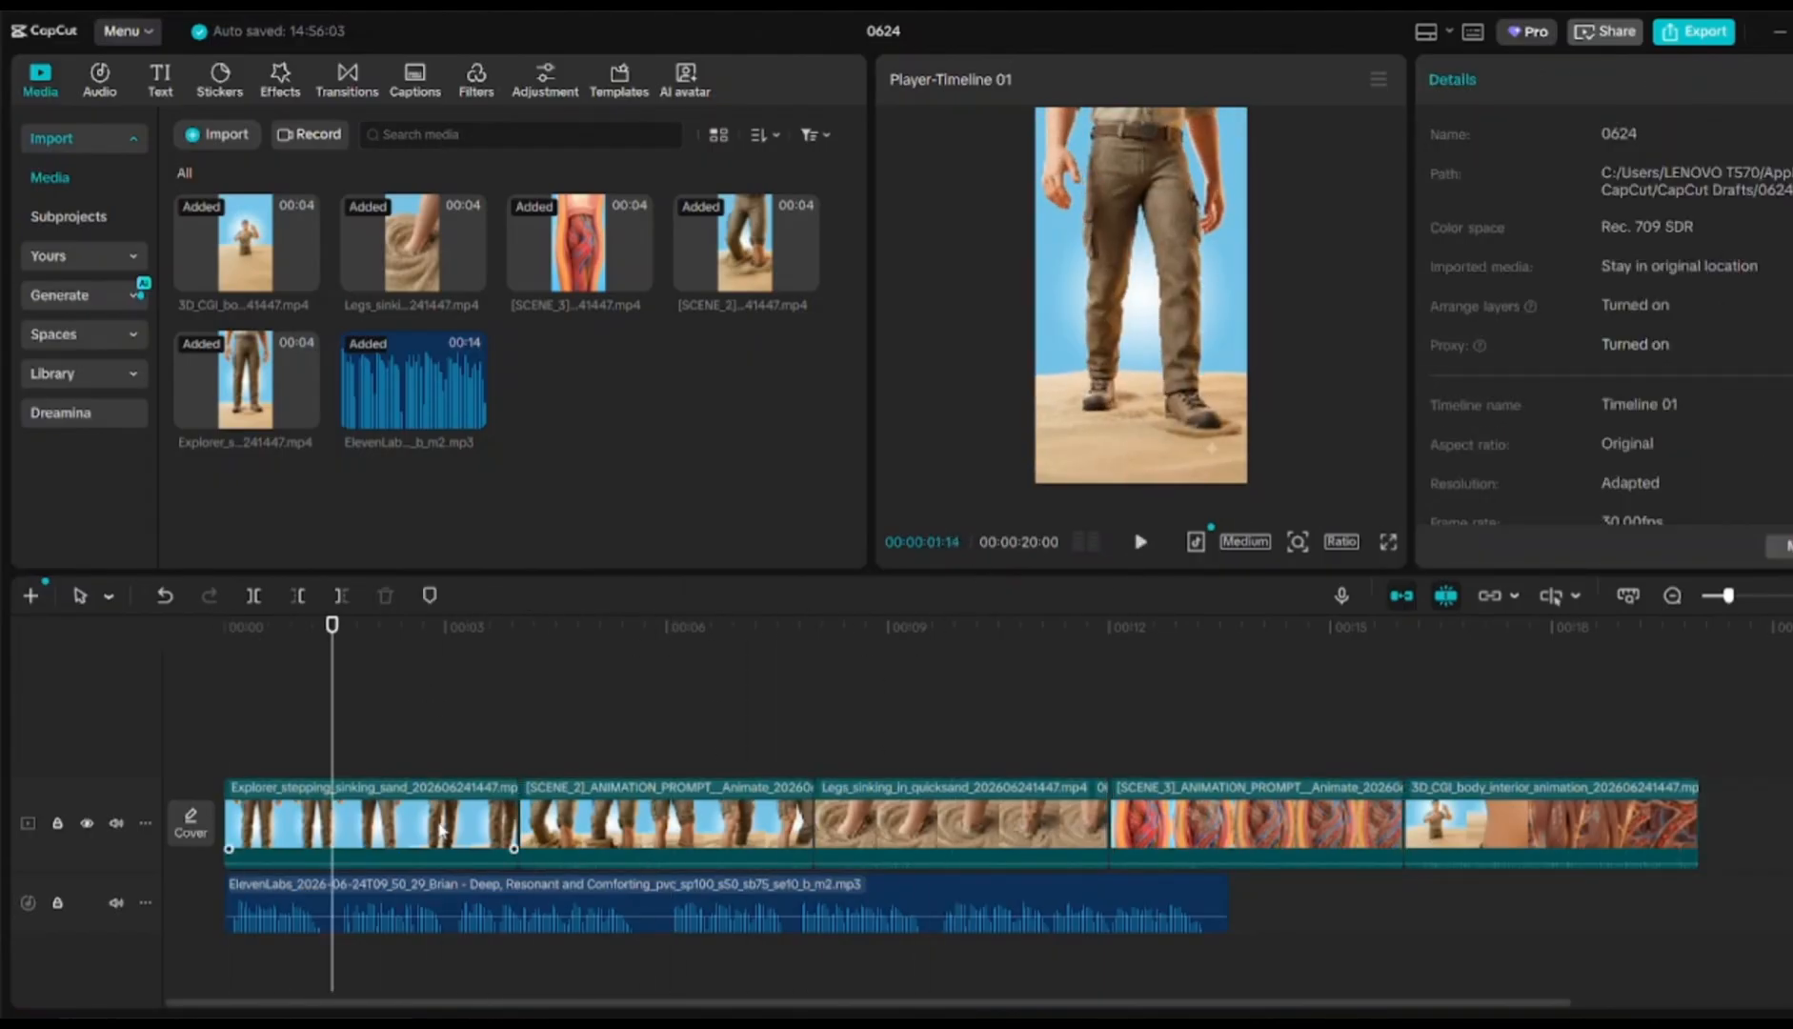
{"action": "left_click_drag", "start_coordinate": [516, 824], "coordinate": [331, 819]}
{"action": "left_click", "coordinate": [617, 810]}
{"action": "left_click_drag", "start_coordinate": [333, 632], "coordinate": [452, 633]}
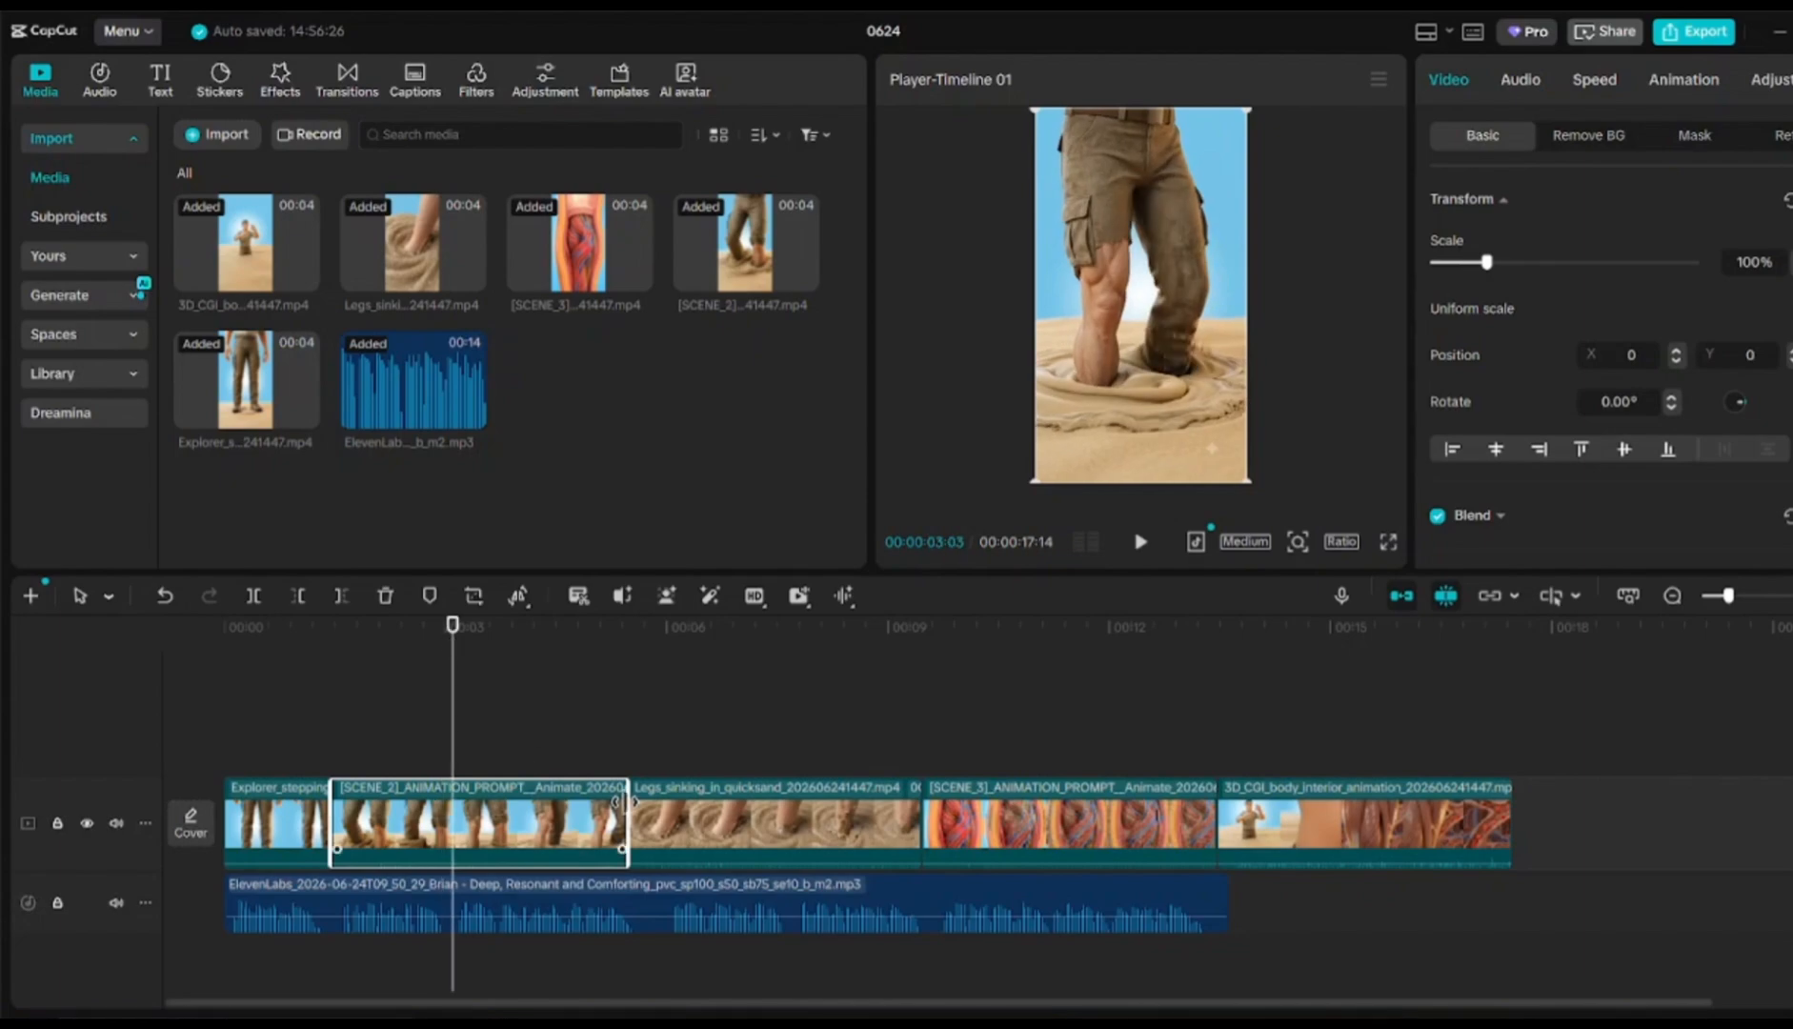
{"action": "left_click_drag", "start_coordinate": [624, 803], "coordinate": [452, 802]}
{"action": "key", "text": "space"}
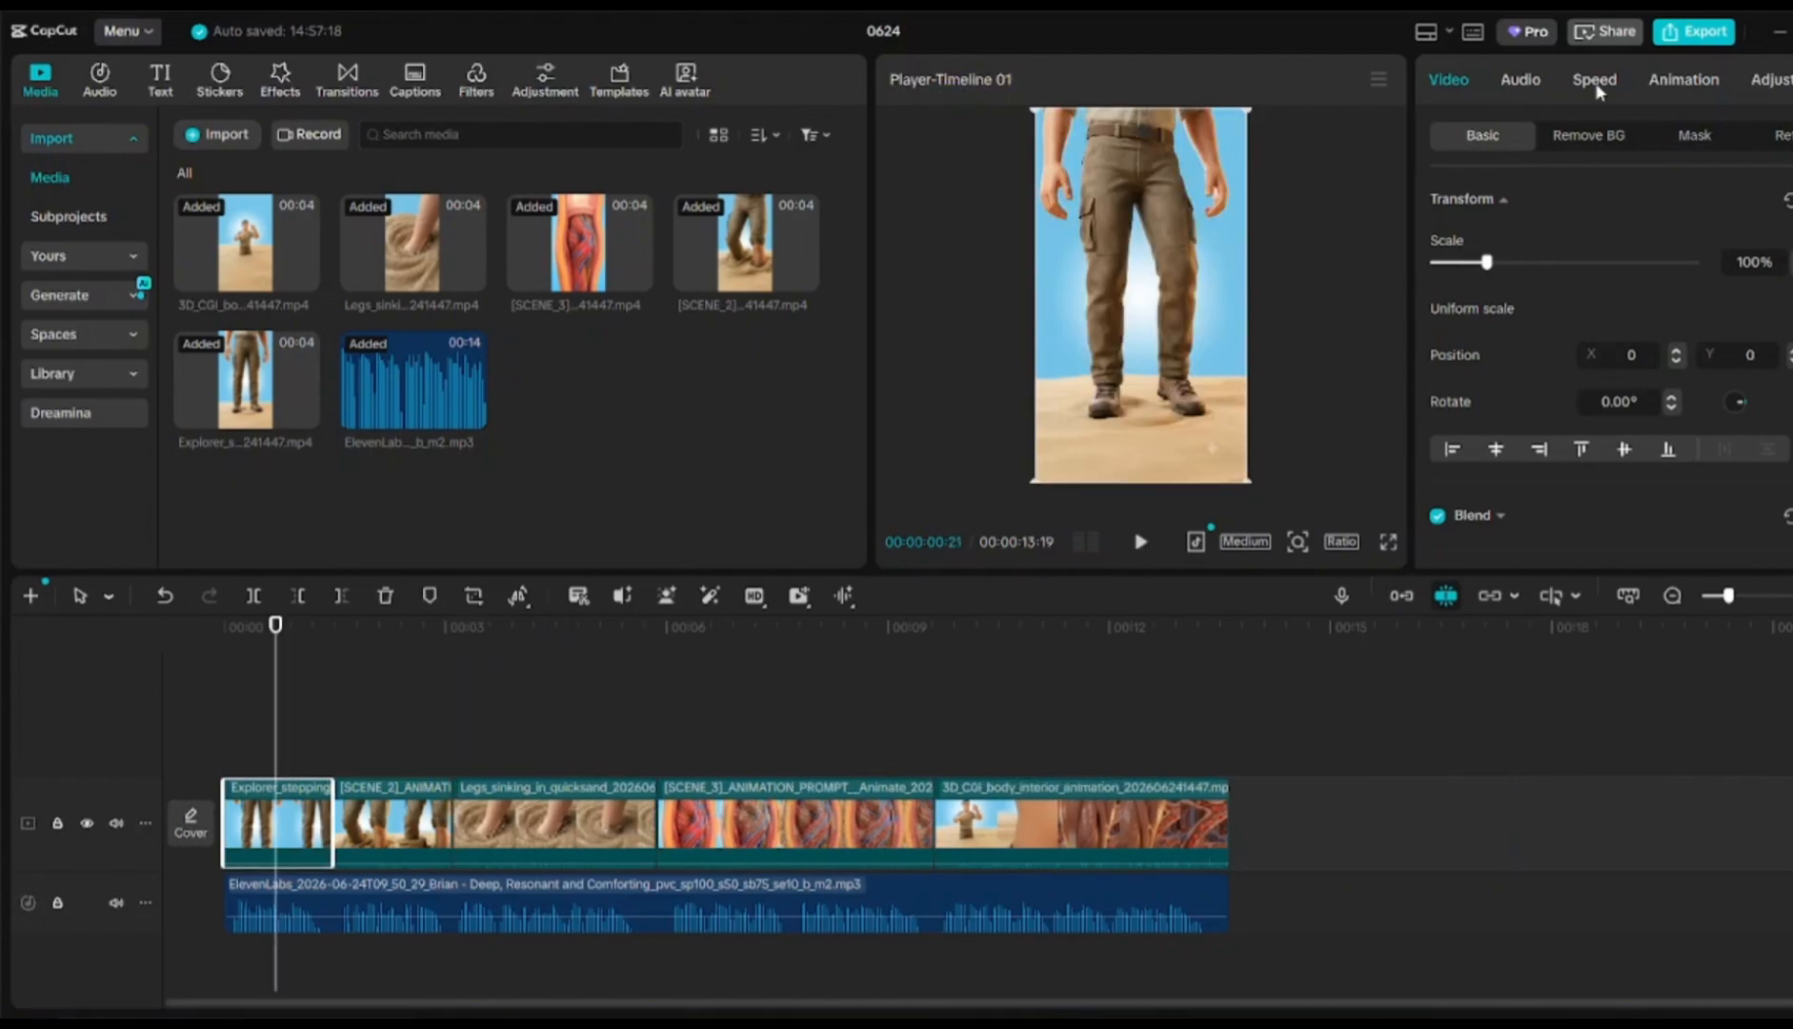
Slow the SCENE_2 clip to 0.5x speed using the Speed settings
{"action": "left_click", "coordinate": [1597, 82]}
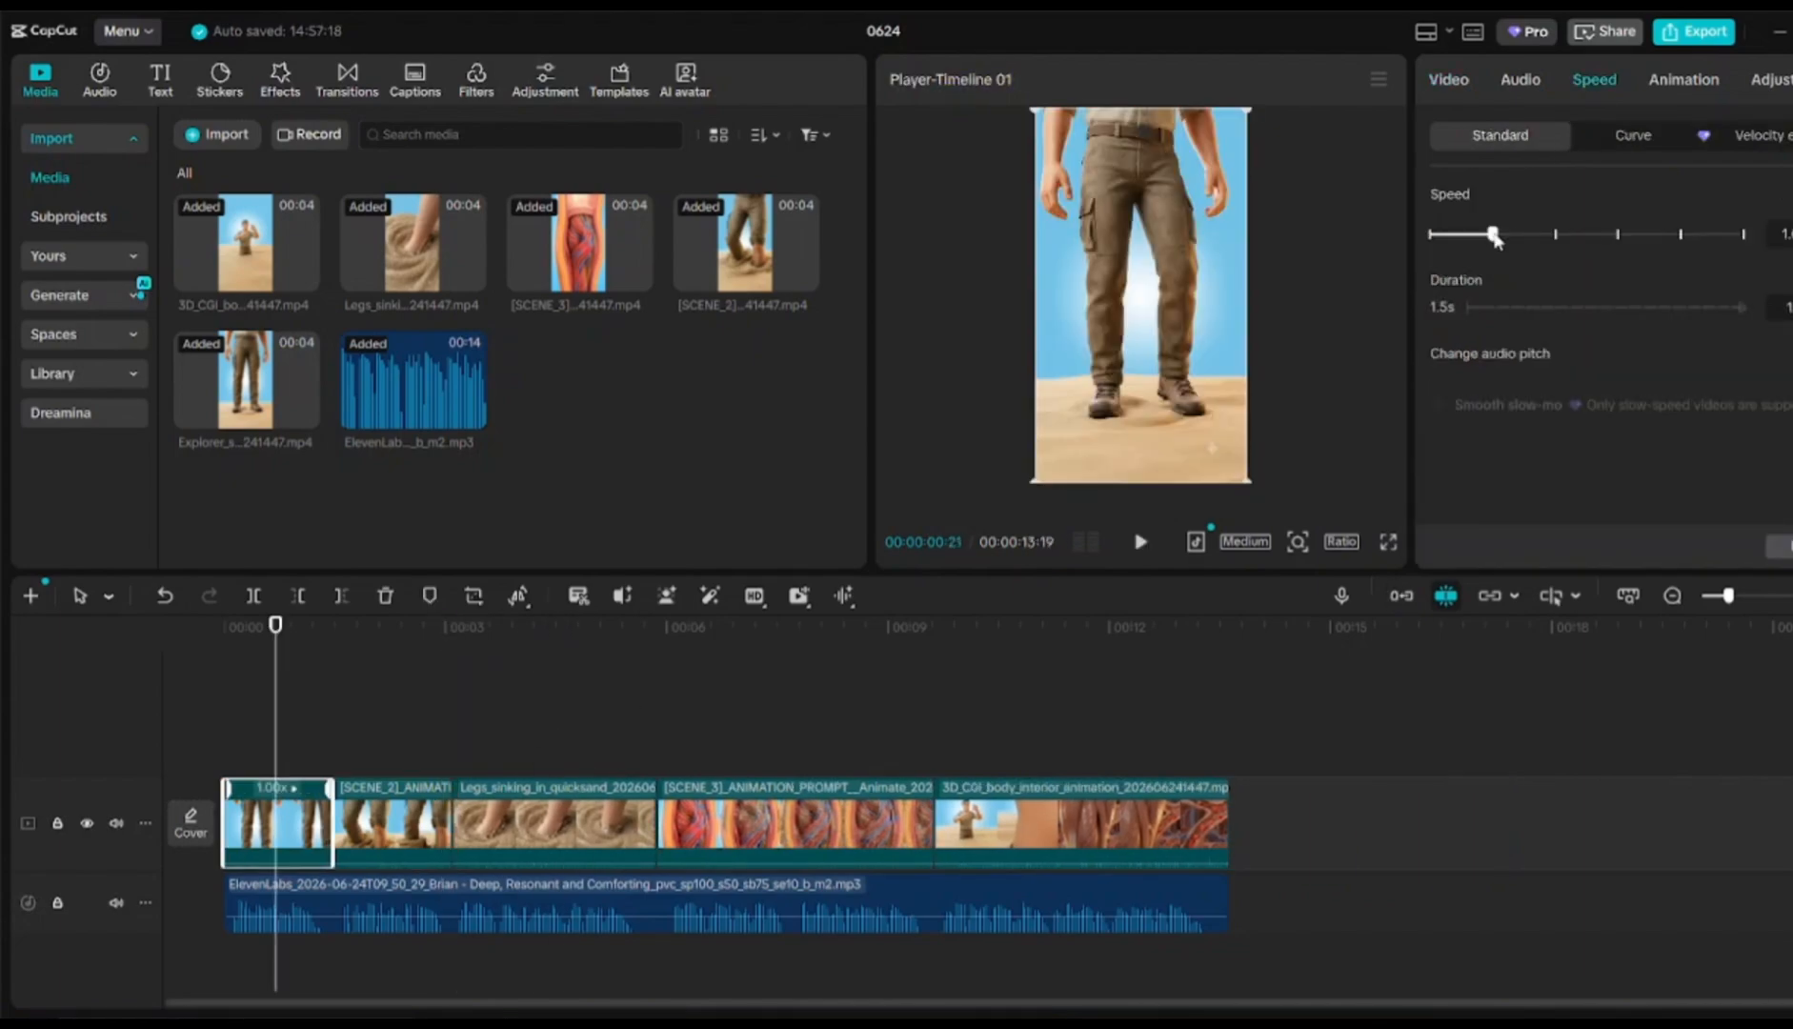
{"action": "left_click_drag", "start_coordinate": [1500, 237], "coordinate": [1493, 235]}
{"action": "left_click", "coordinate": [1140, 542]}
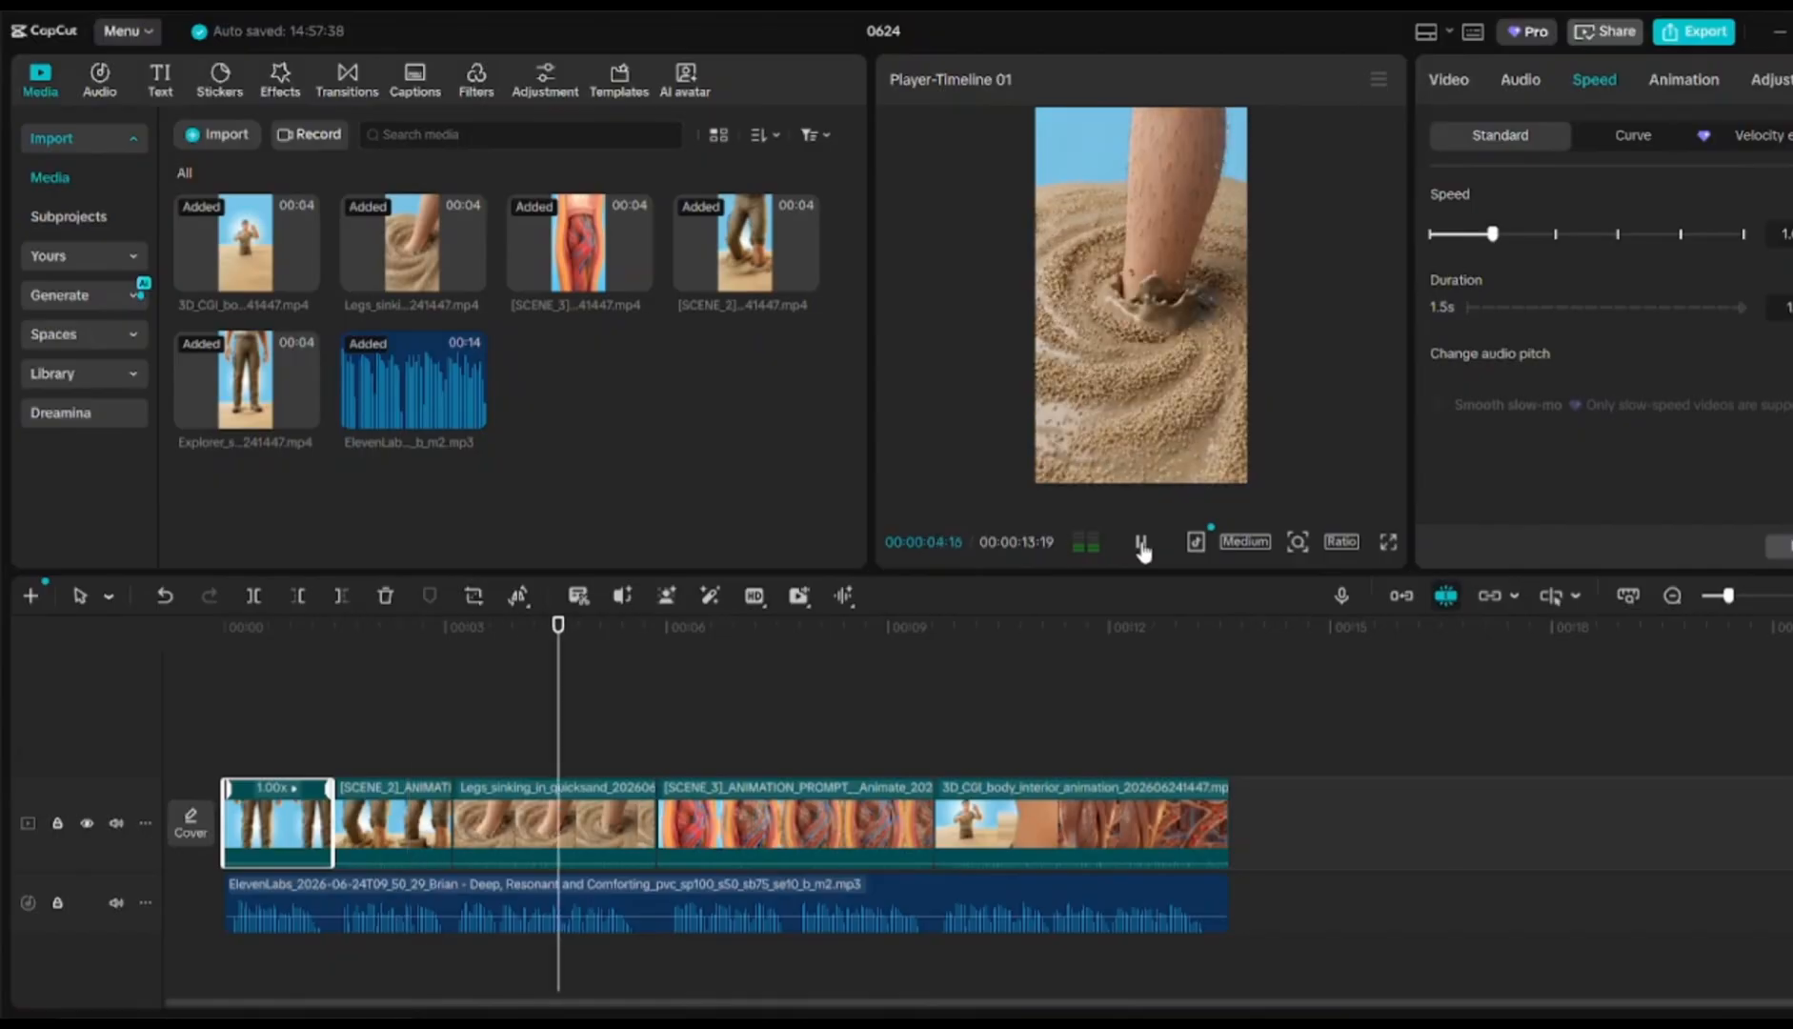
{"action": "left_click", "coordinate": [1142, 543]}
{"action": "left_click", "coordinate": [1142, 543]}
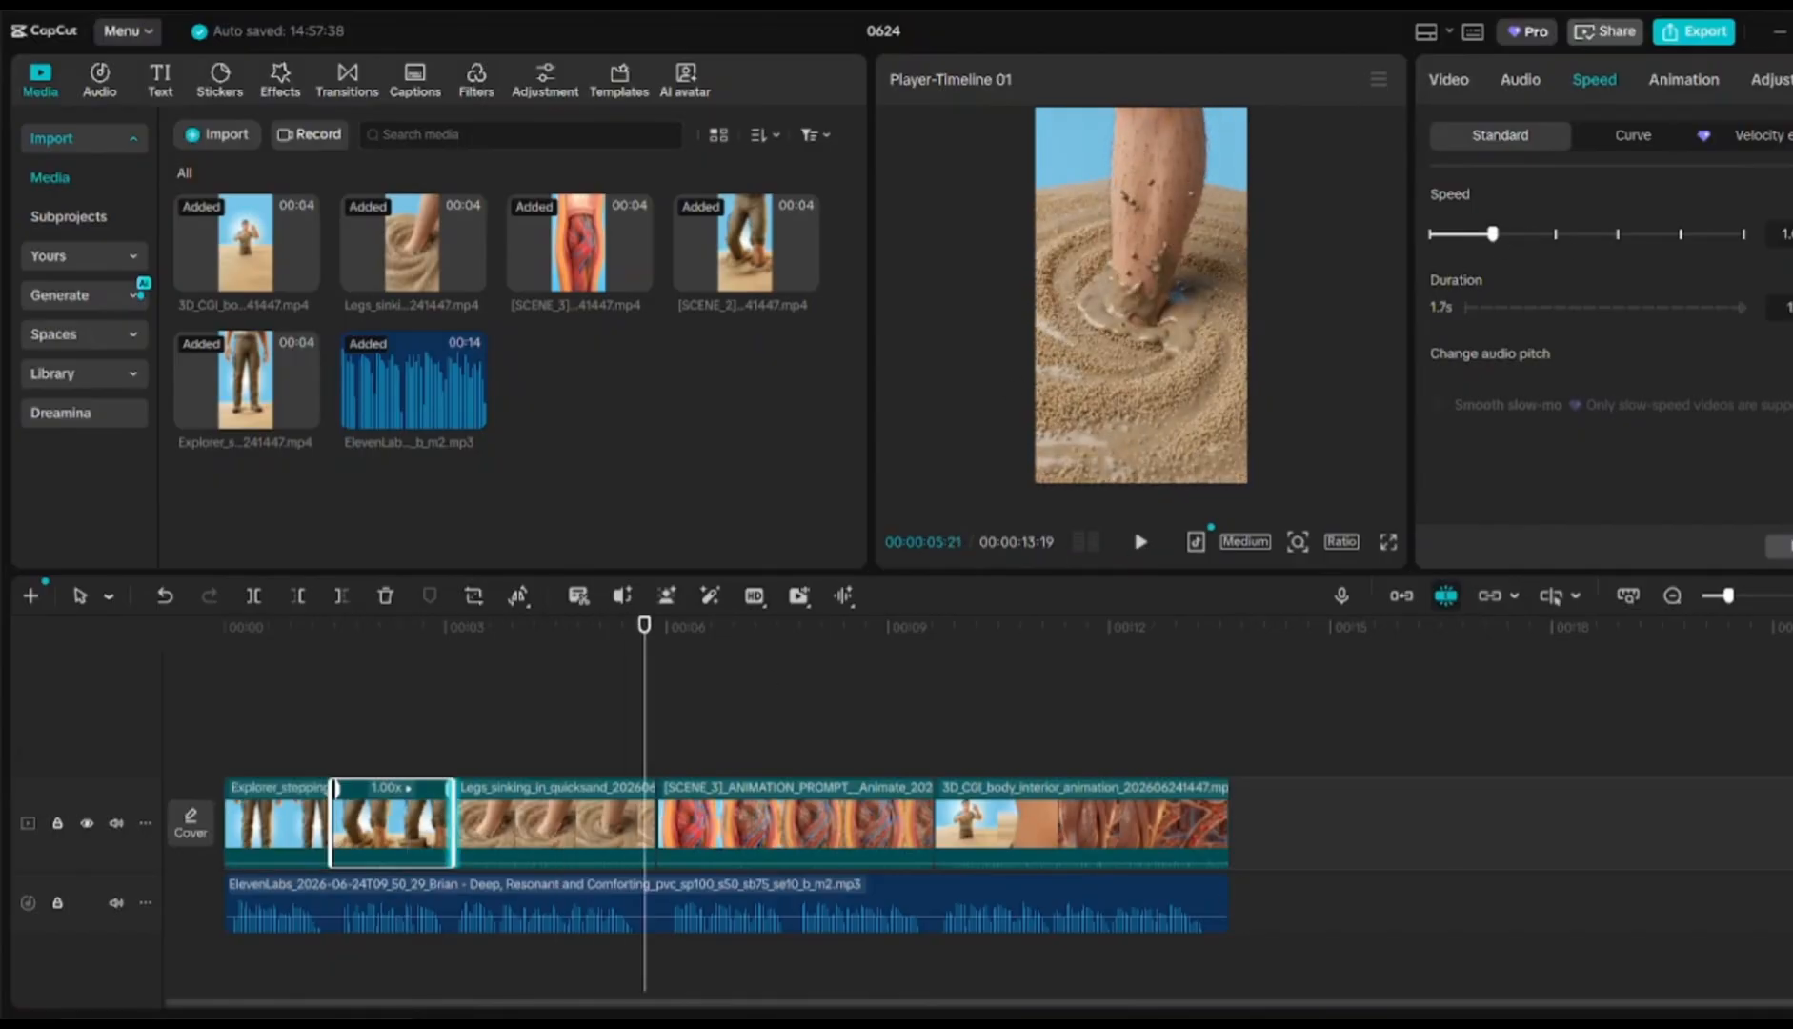
{"action": "left_click_drag", "start_coordinate": [452, 790], "coordinate": [1120, 813]}
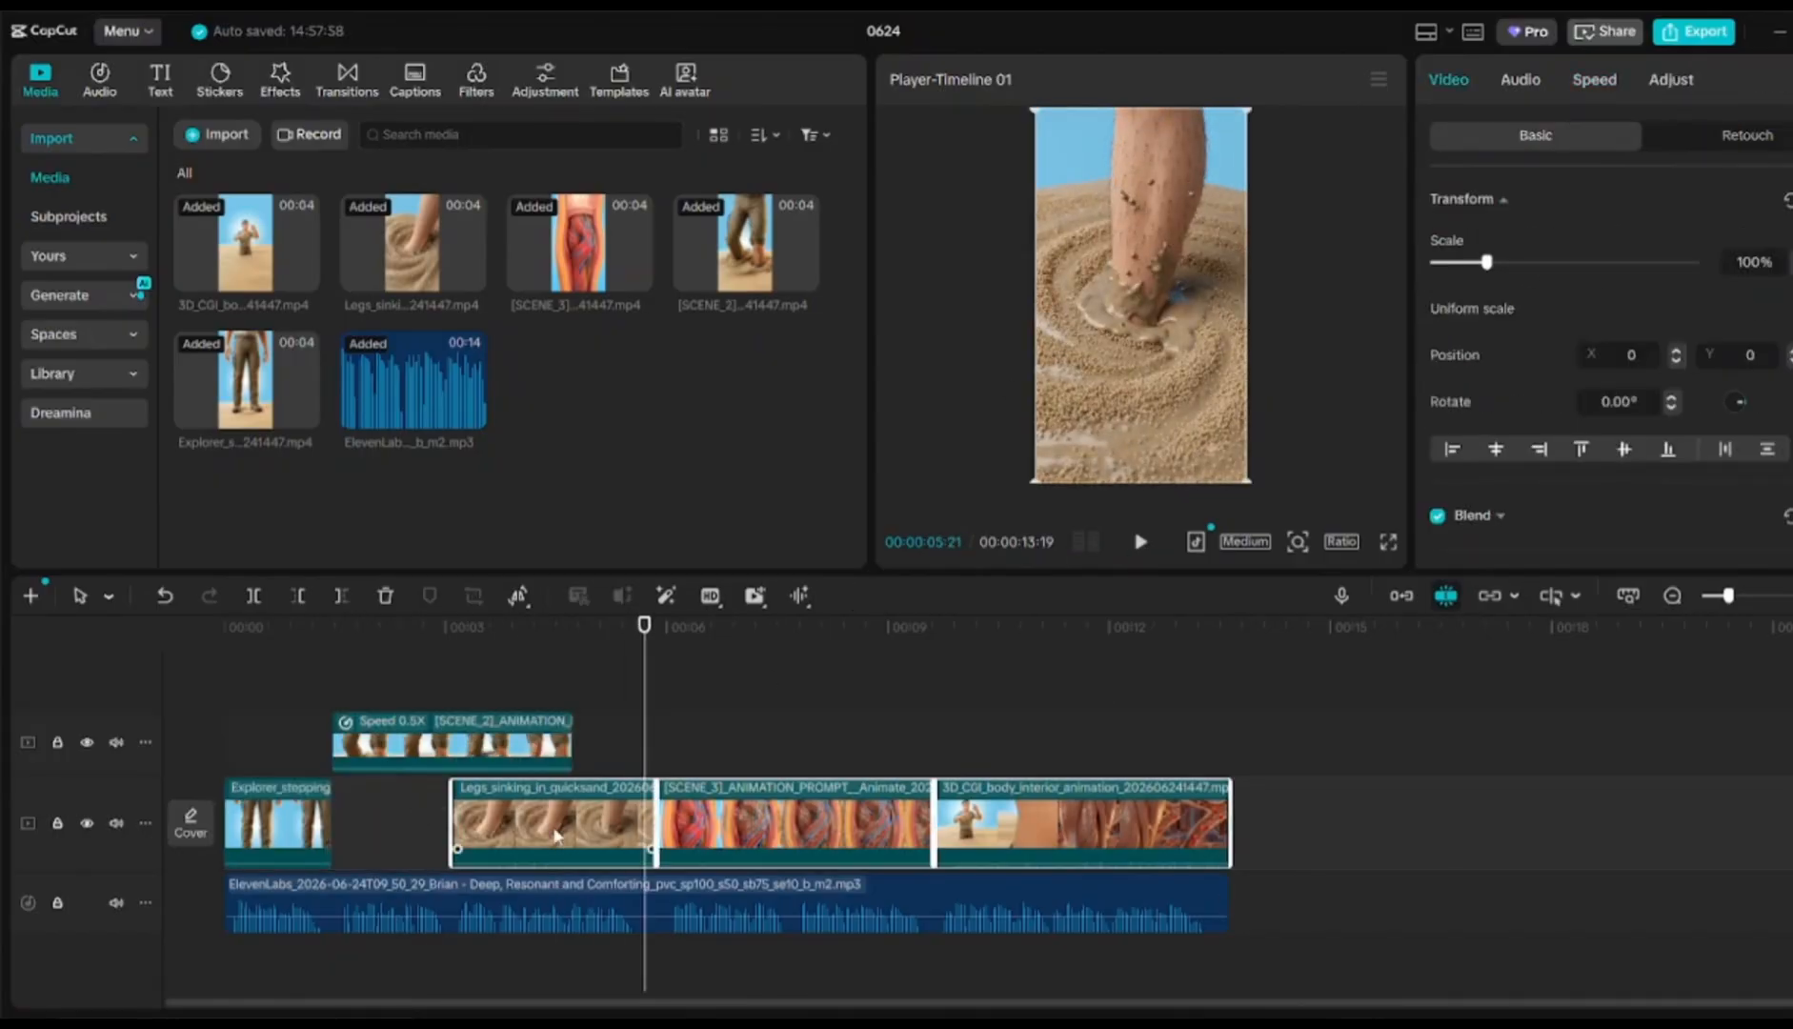
Fit the slowed SCENE_2 into the main track and trim the last clip to end at 00:00:13:19
{"action": "left_click_drag", "start_coordinate": [557, 836], "coordinate": [680, 836]}
{"action": "left_click_drag", "start_coordinate": [496, 745], "coordinate": [495, 823]}
{"action": "left_click", "coordinate": [530, 642]}
{"action": "key", "text": "space"}
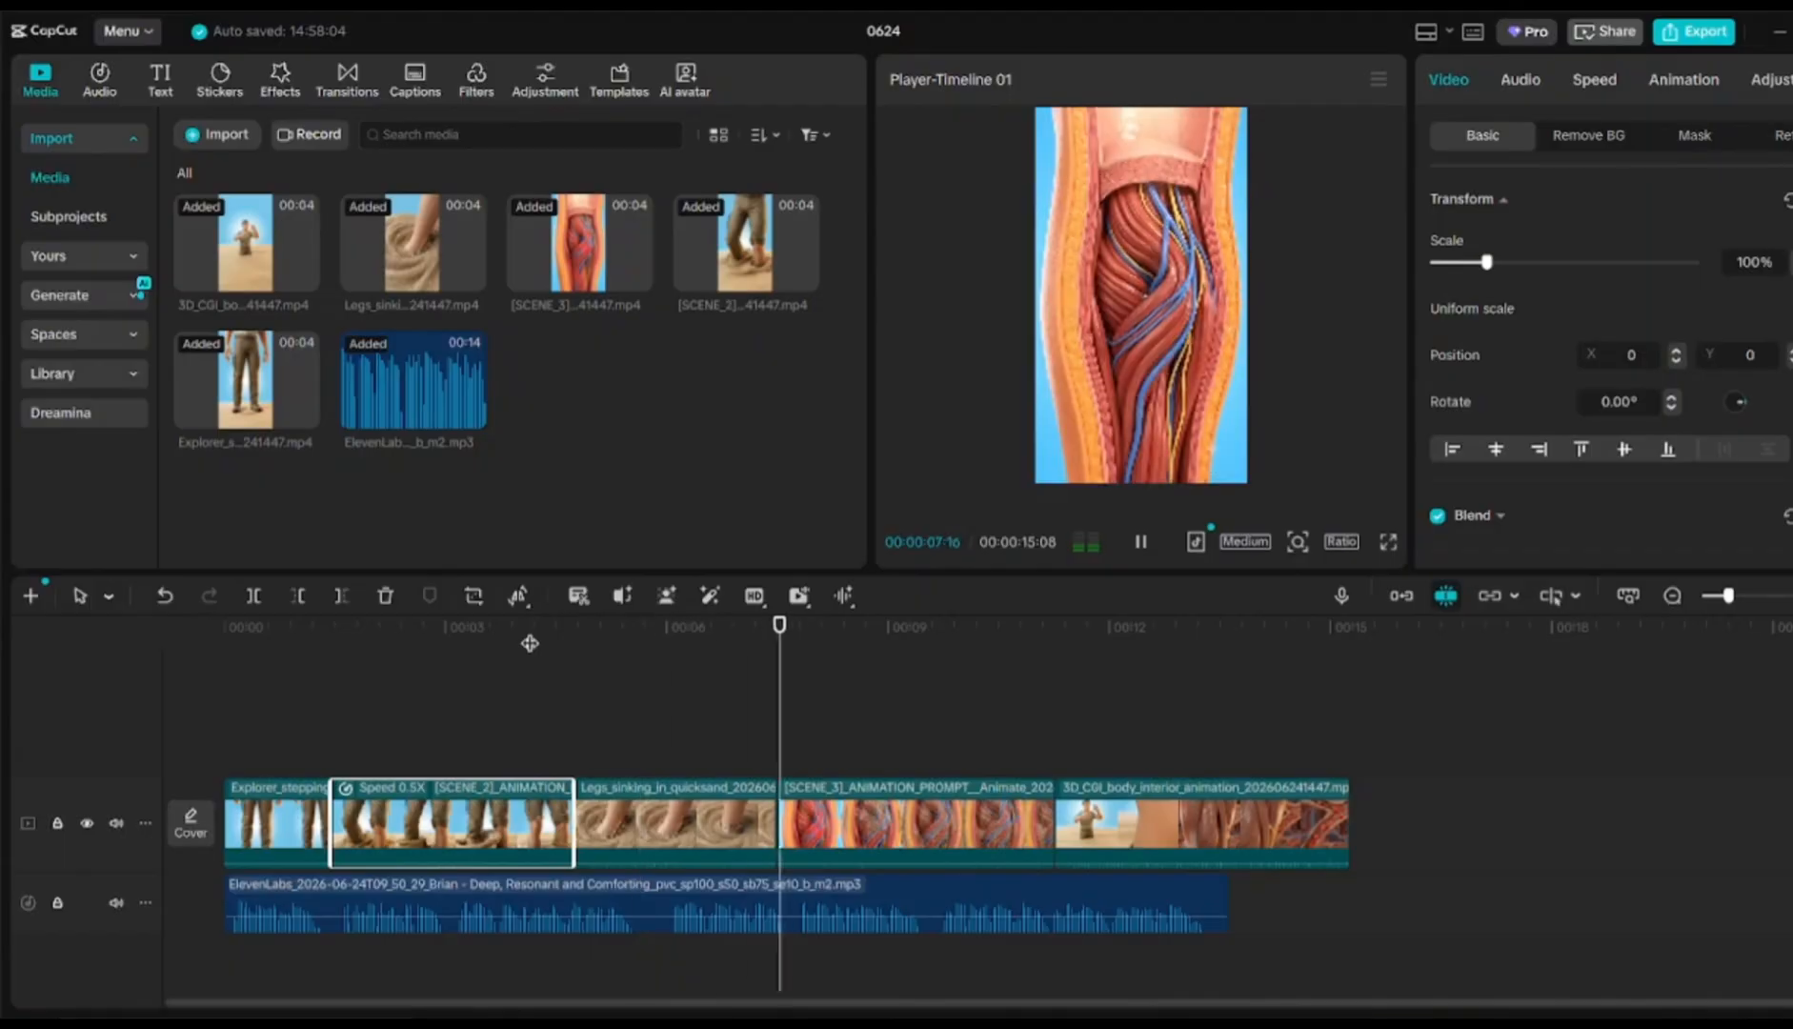
{"action": "key", "text": "space"}
{"action": "key", "text": "space"}
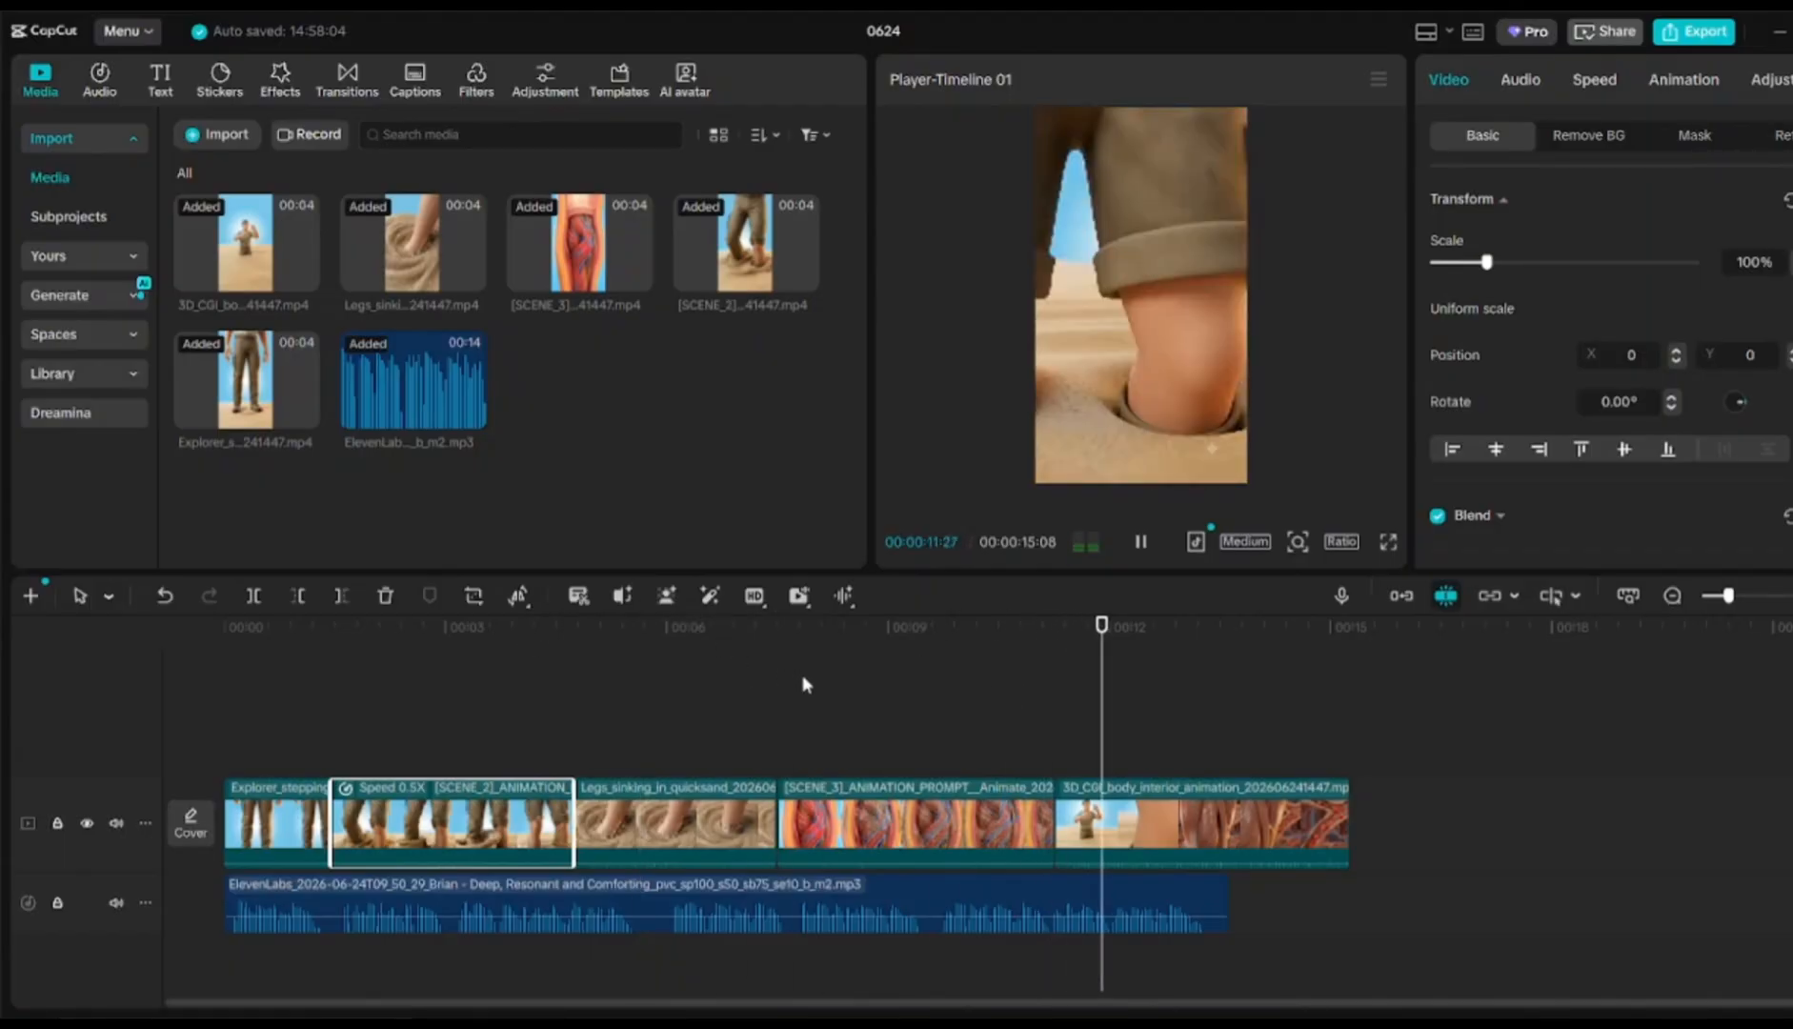
{"action": "left_click_drag", "start_coordinate": [1347, 814], "coordinate": [1229, 809]}
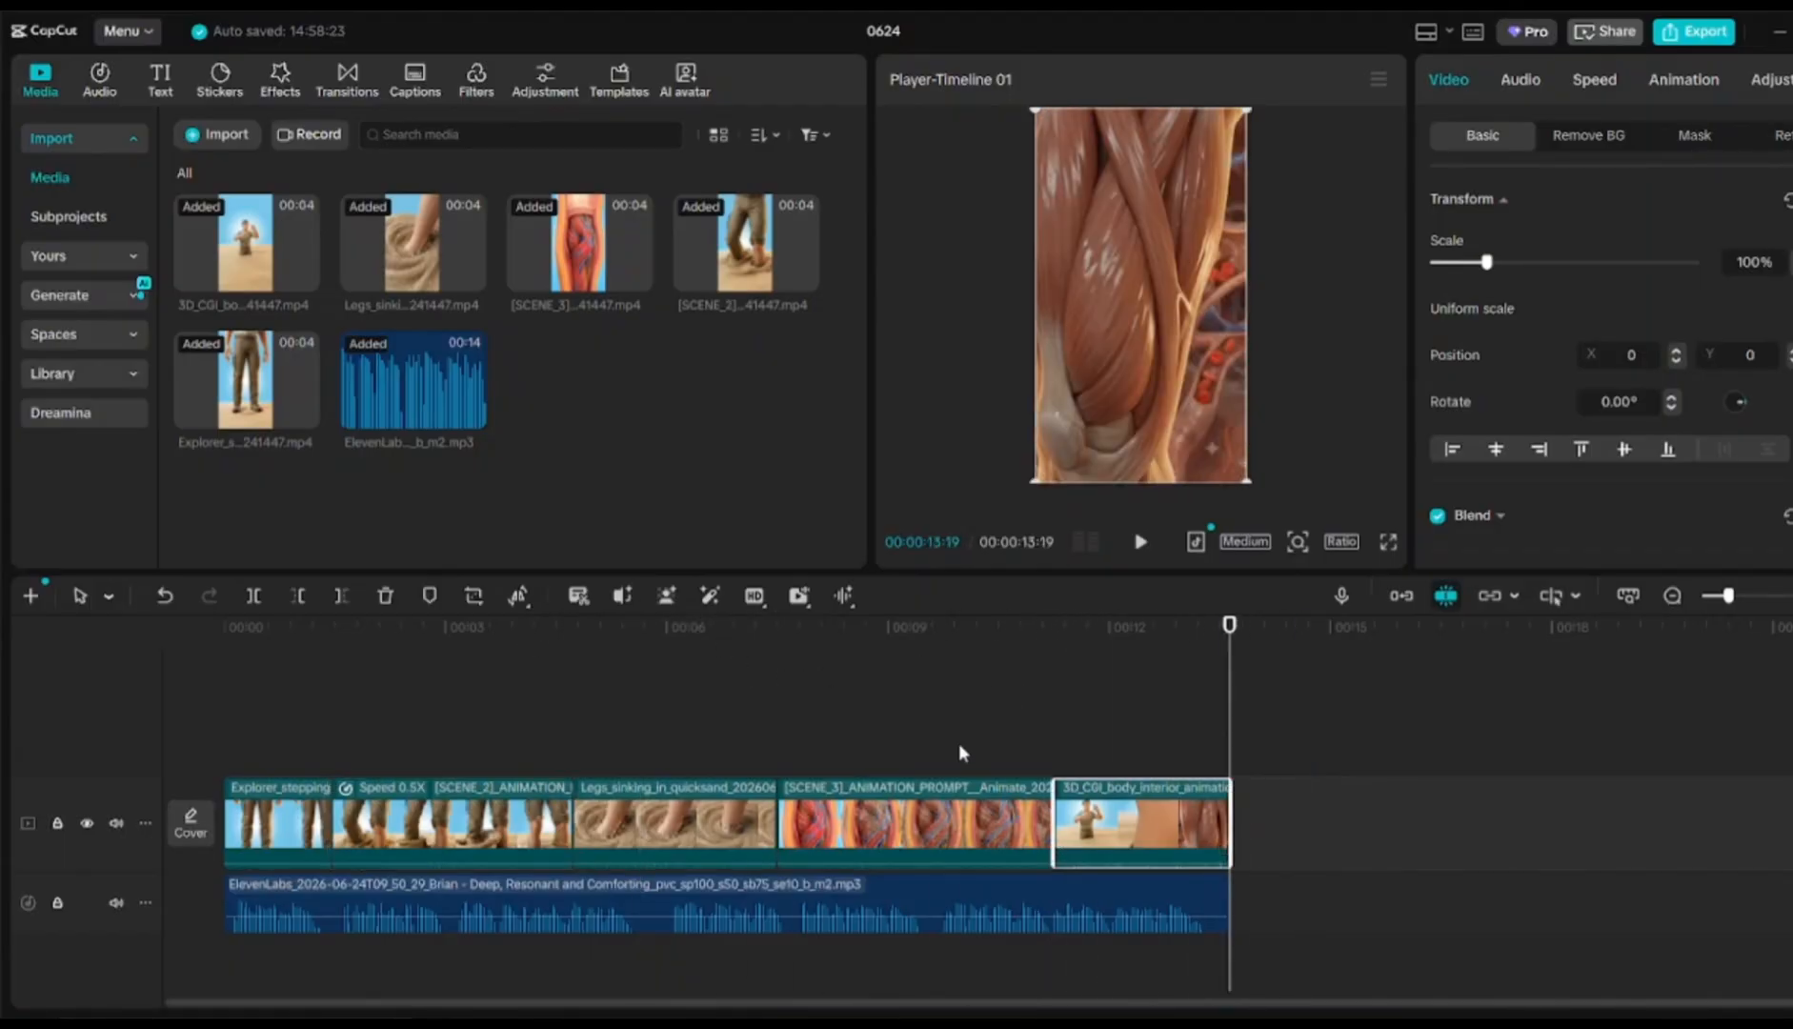
{"action": "left_click", "coordinate": [899, 727]}
Generate English auto captions from the voiceover narration
{"action": "left_click", "coordinate": [253, 648]}
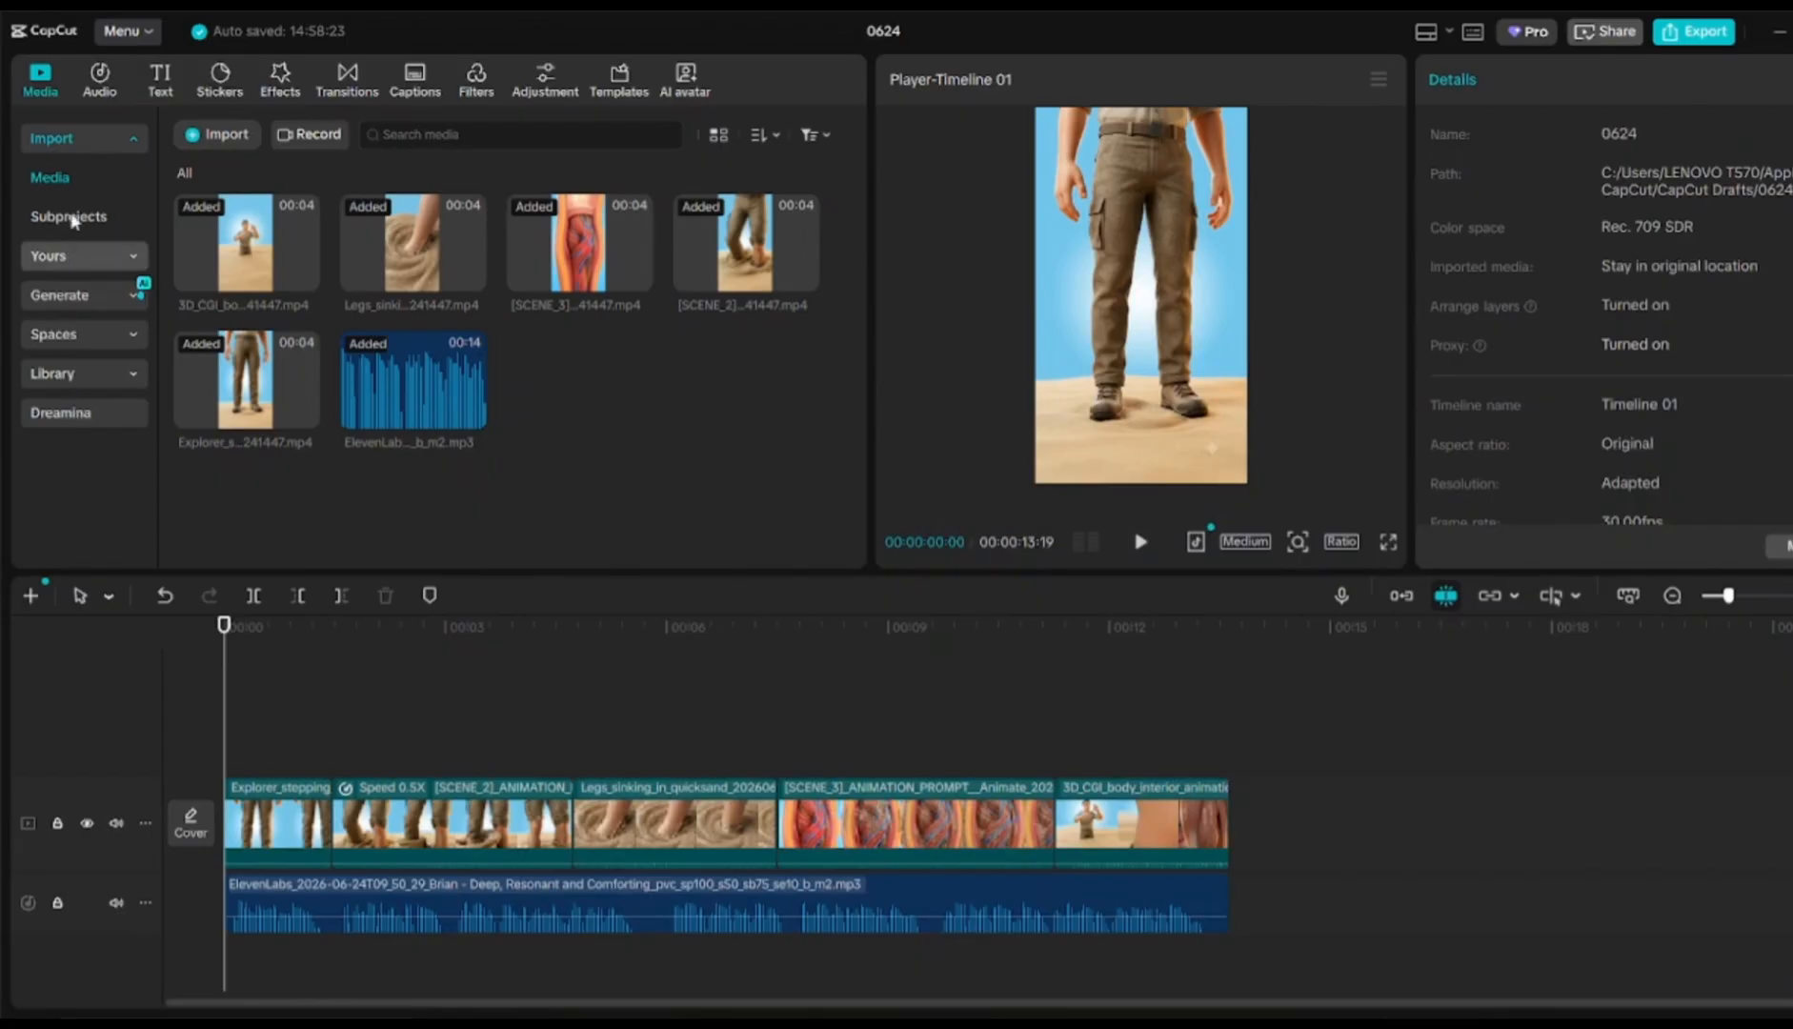
{"action": "left_click", "coordinate": [164, 86]}
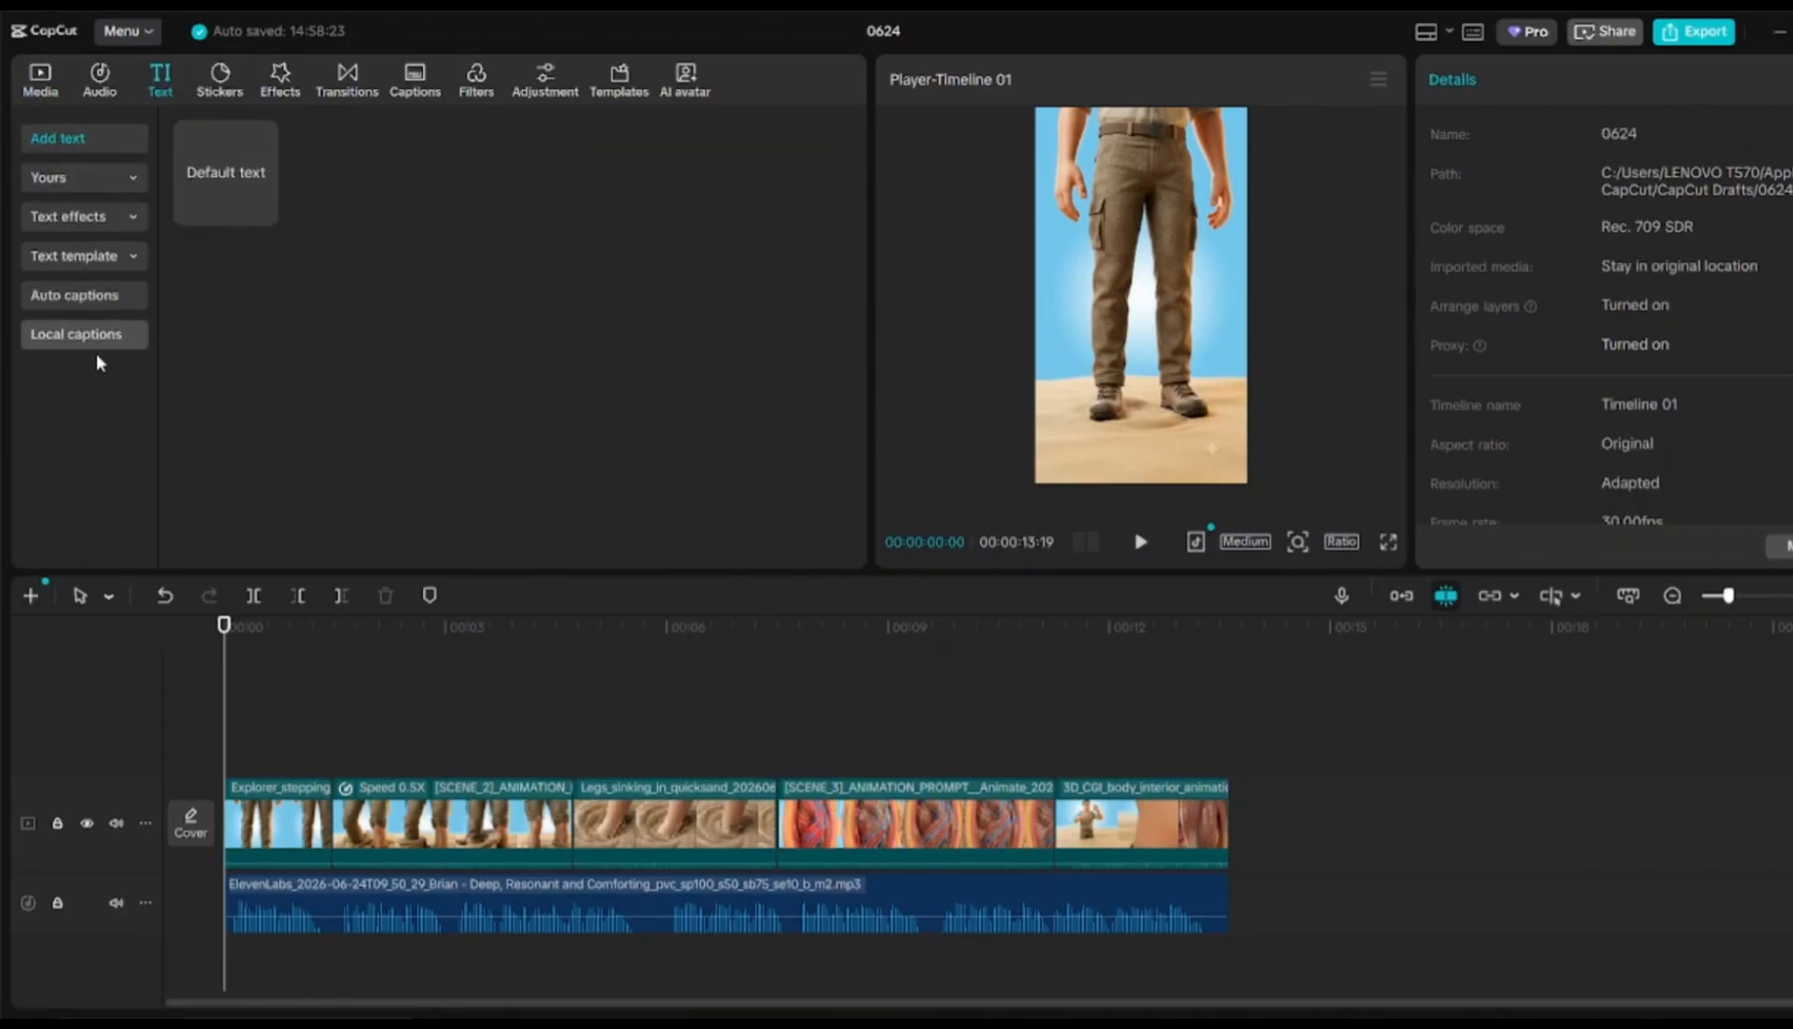
{"action": "left_click", "coordinate": [72, 301]}
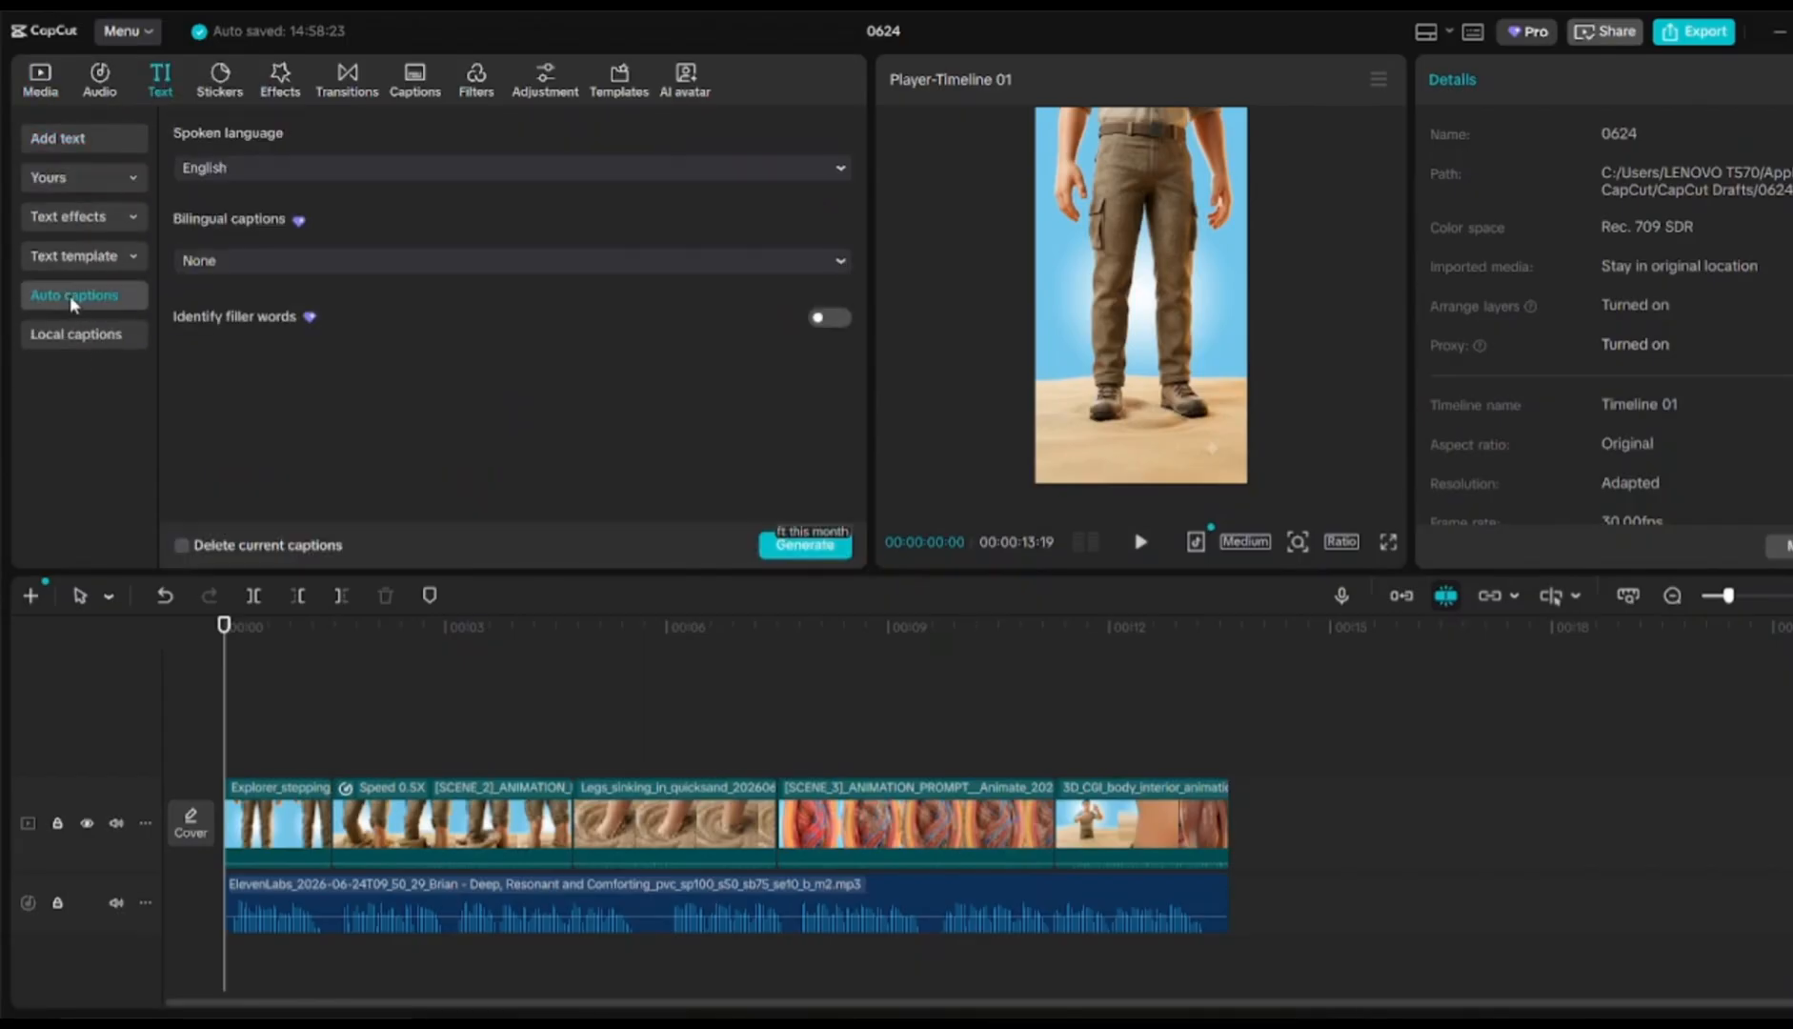
{"action": "left_click", "coordinate": [802, 547]}
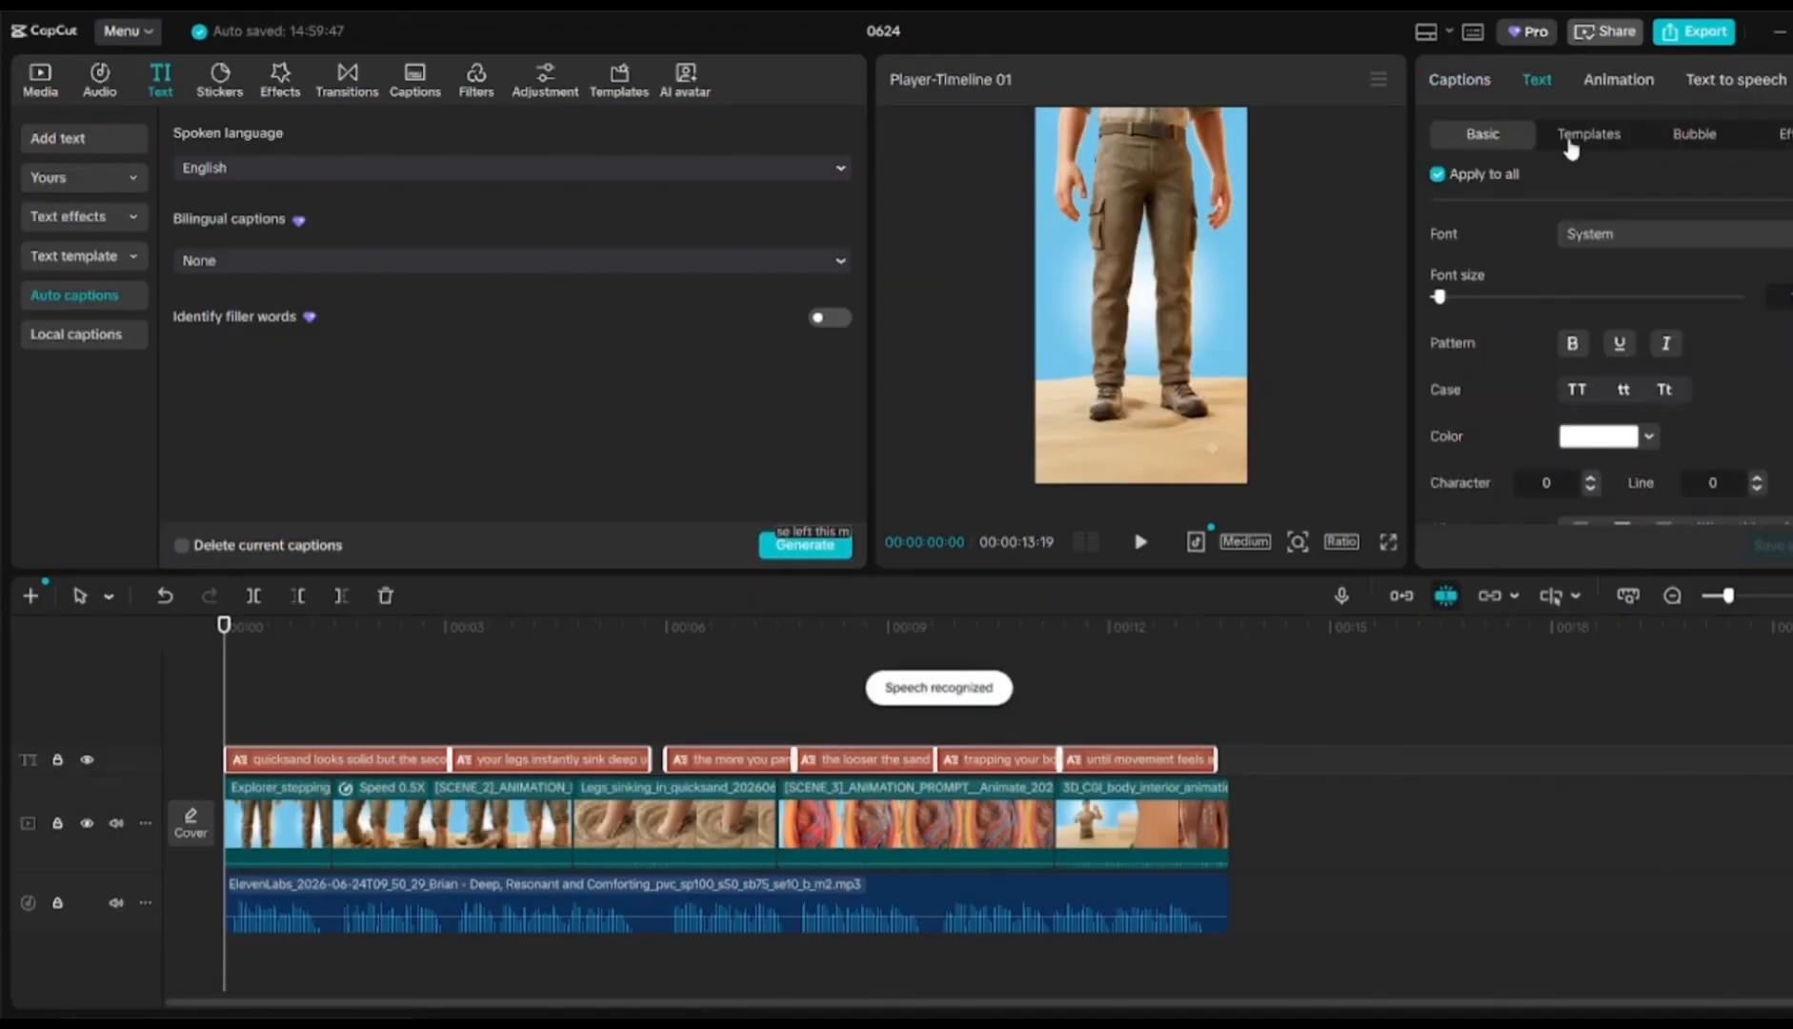
Apply the MUSING caption template to all captions and open the 1080P mp4 export settings
{"action": "left_click", "coordinate": [1586, 133]}
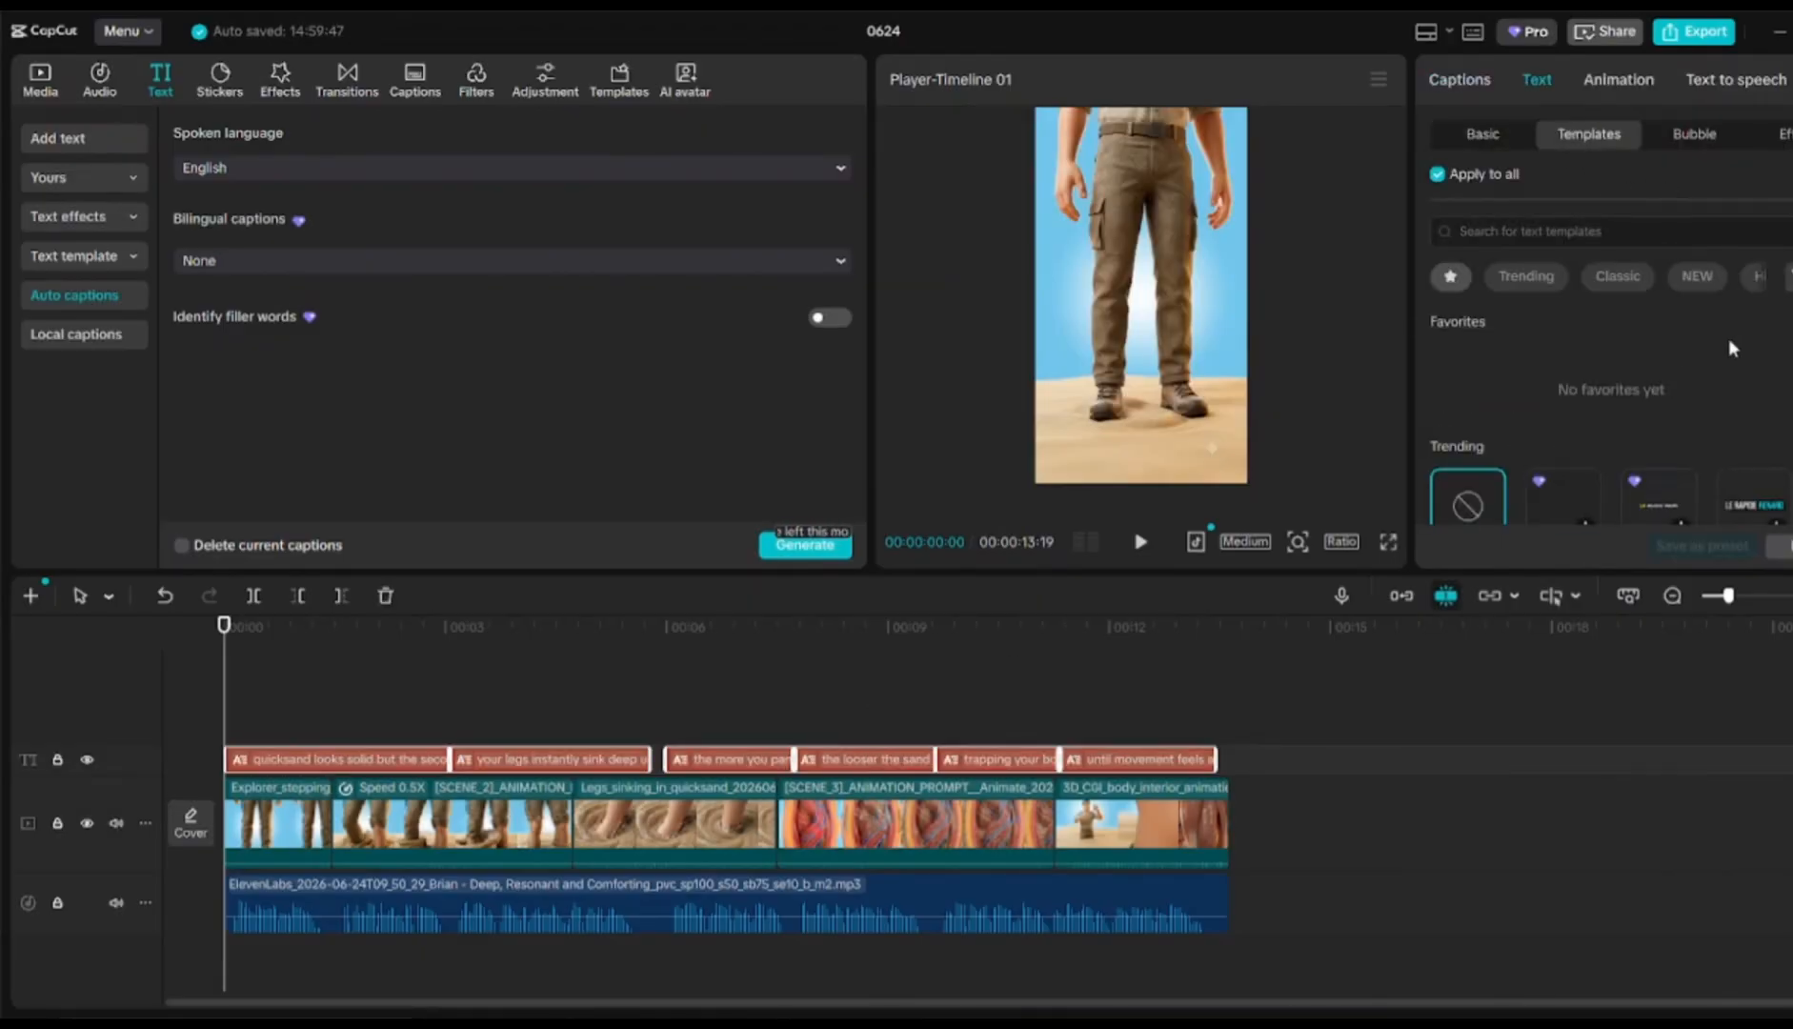
{"action": "scroll", "coordinate": [1610, 419], "scroll_direction": "down", "scroll_amount": 3}
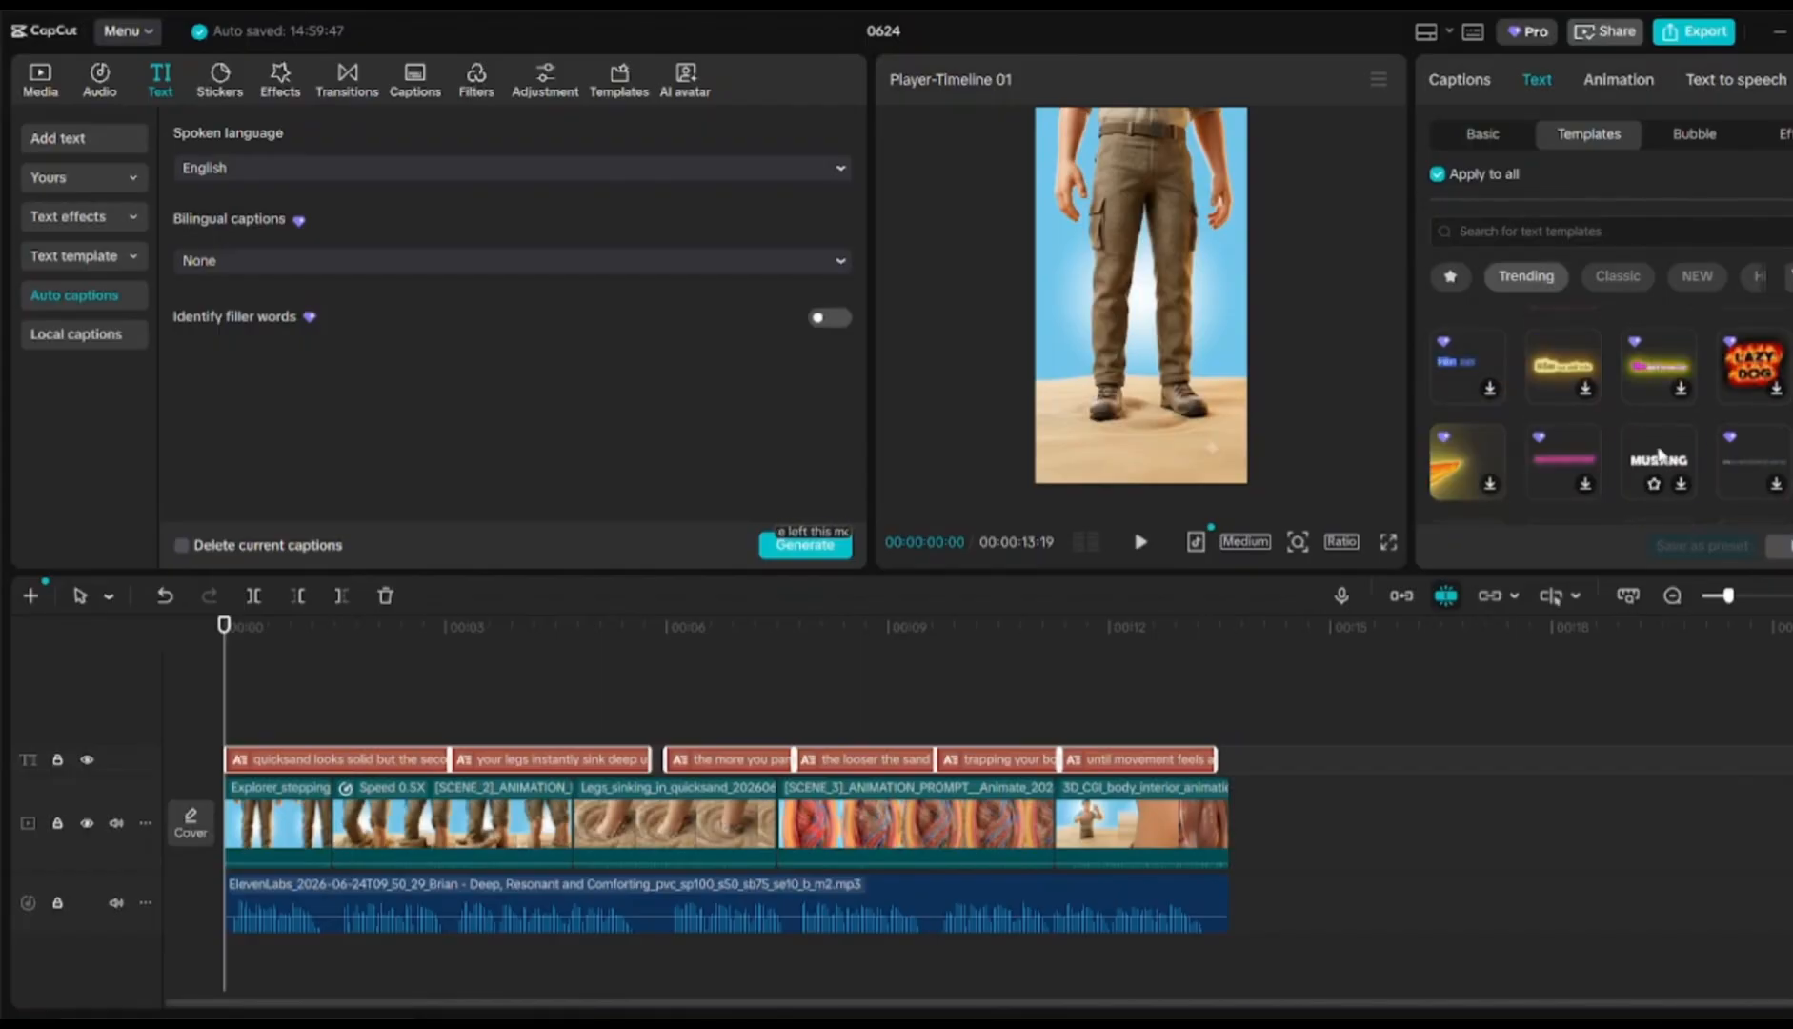
{"action": "left_click", "coordinate": [1658, 456]}
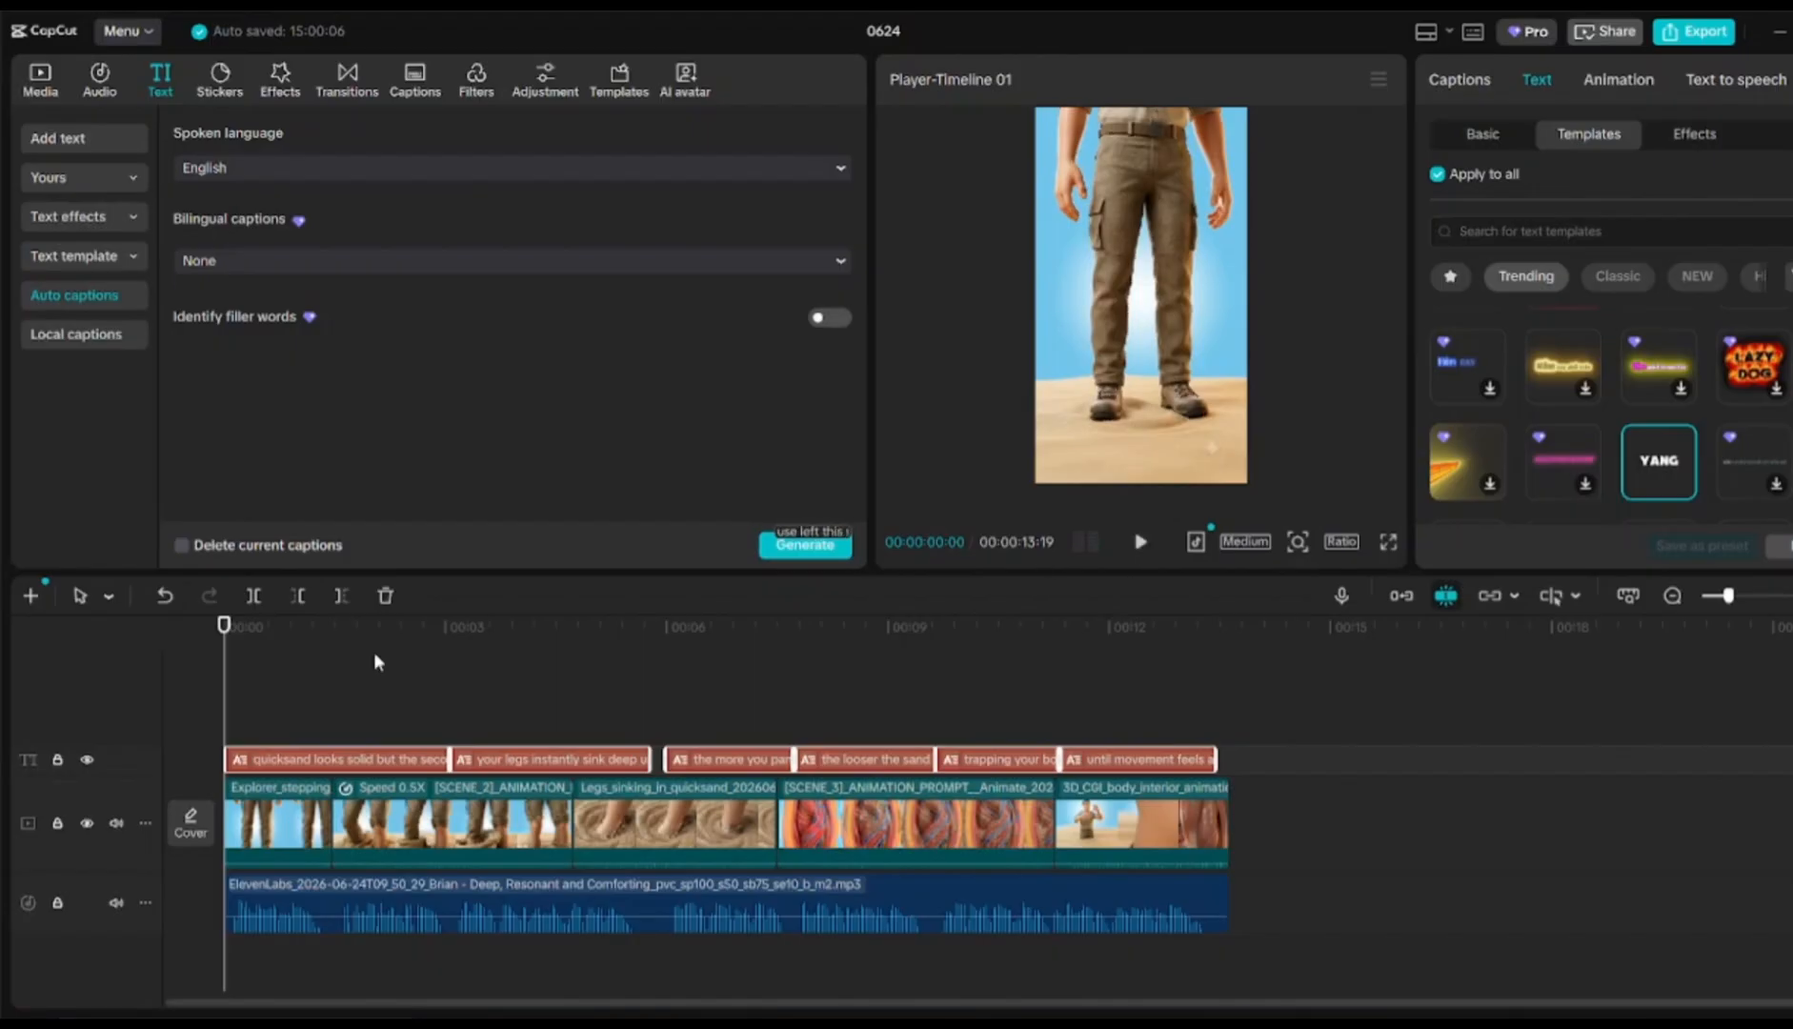
{"action": "left_click", "coordinate": [436, 699]}
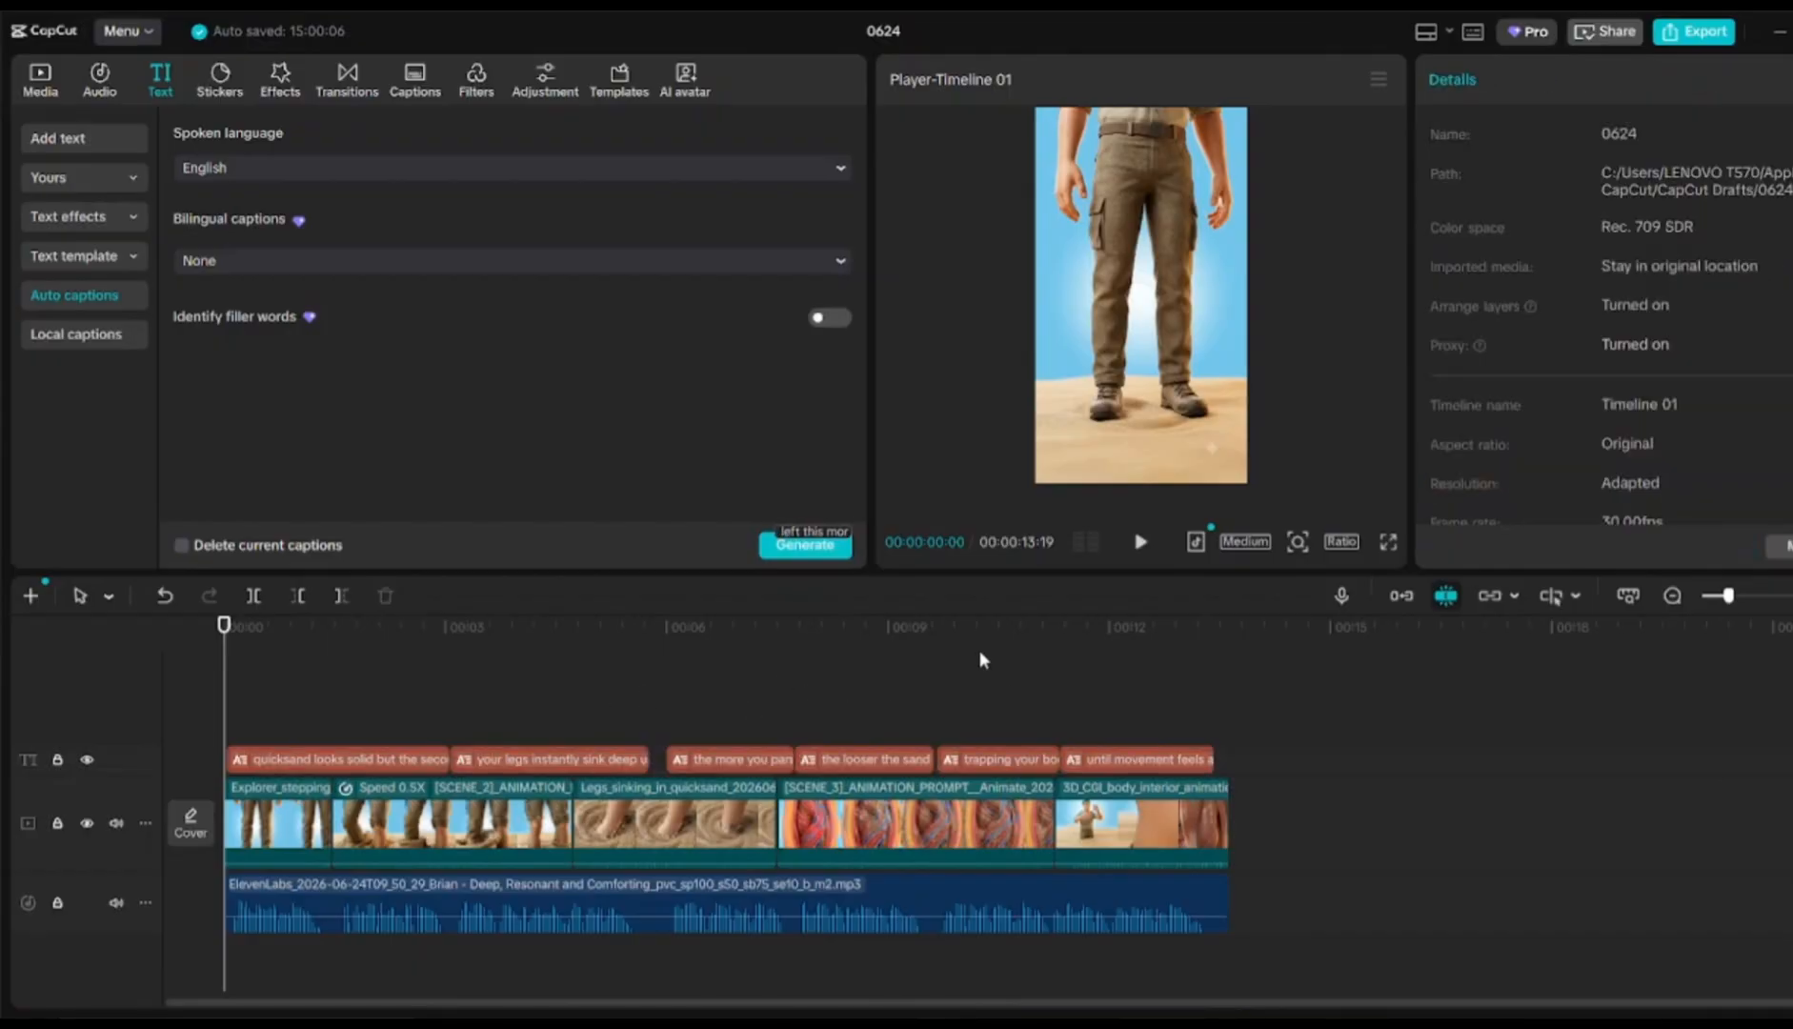
{"action": "left_click", "coordinate": [1694, 33]}
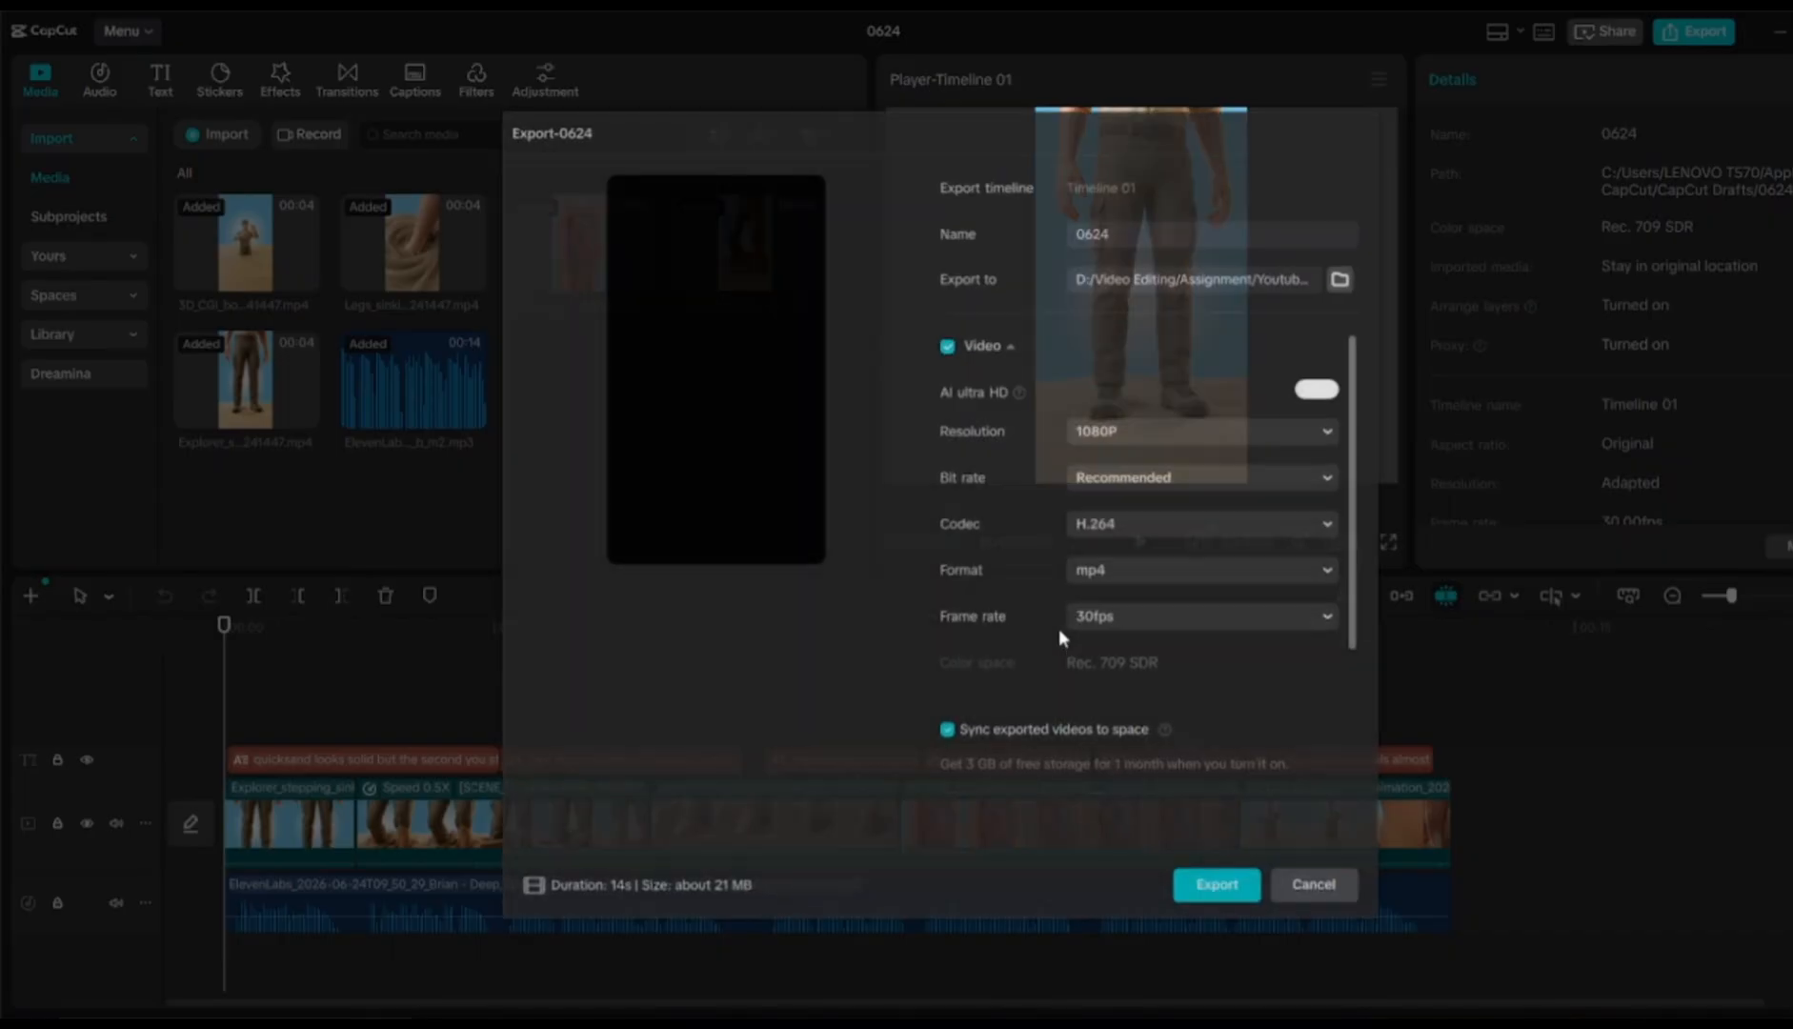